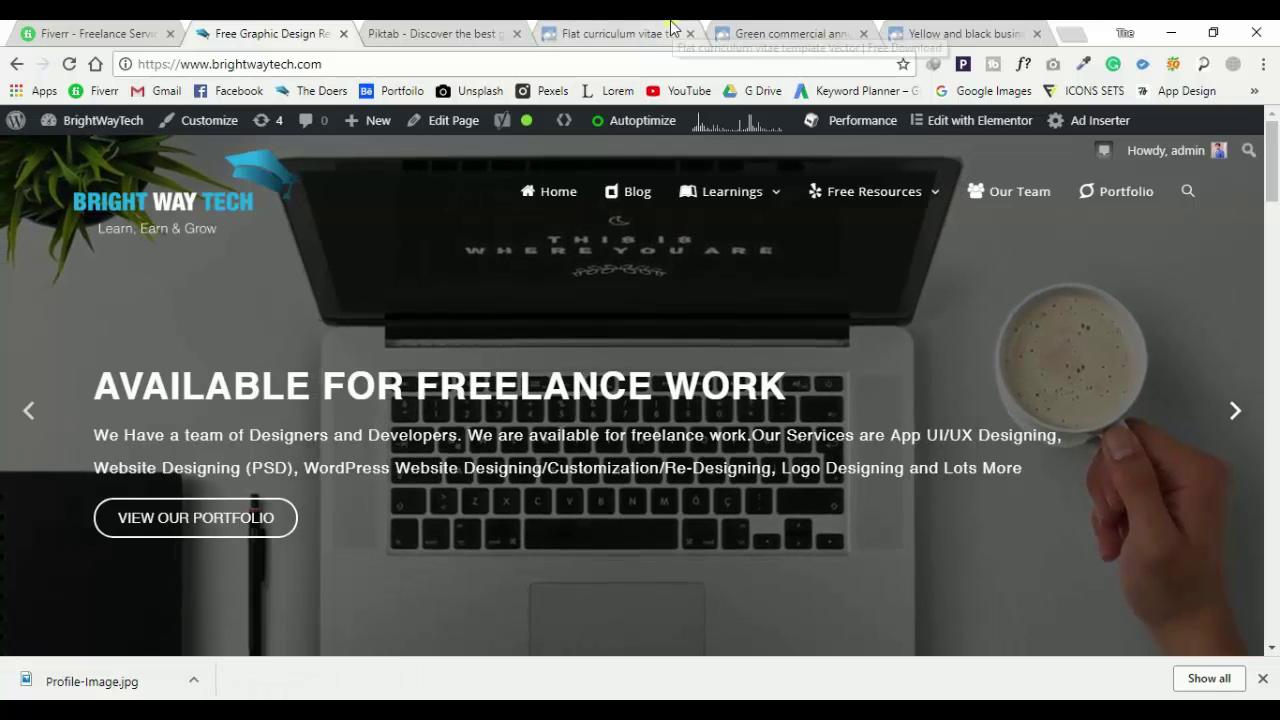
Switch from Chrome to the 1061.eps teal flyer template open in Illustrator
click(300, 630)
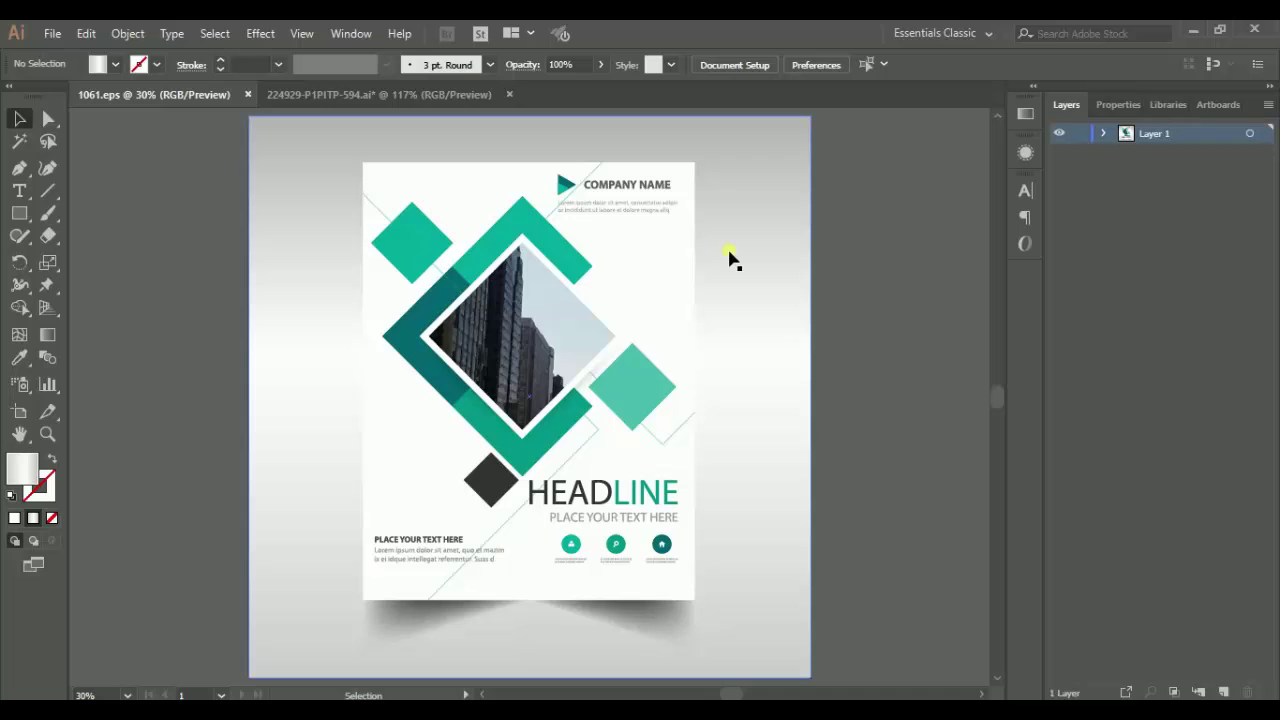
Ungroup the photo-frame artwork group around the diamond frame
key(ctrl+plus)
key(ctrl+plus)
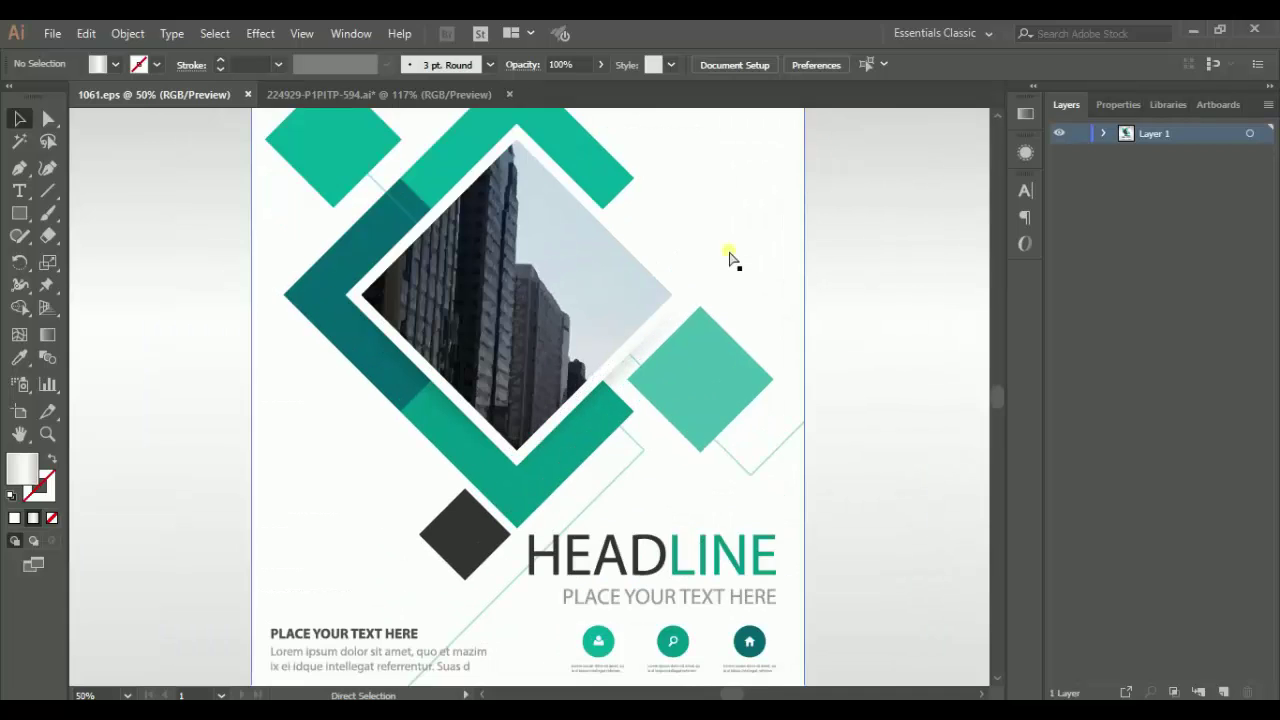
key(ctrl+plus)
key(ctrl+minus)
click(730, 258)
right_click(730, 258)
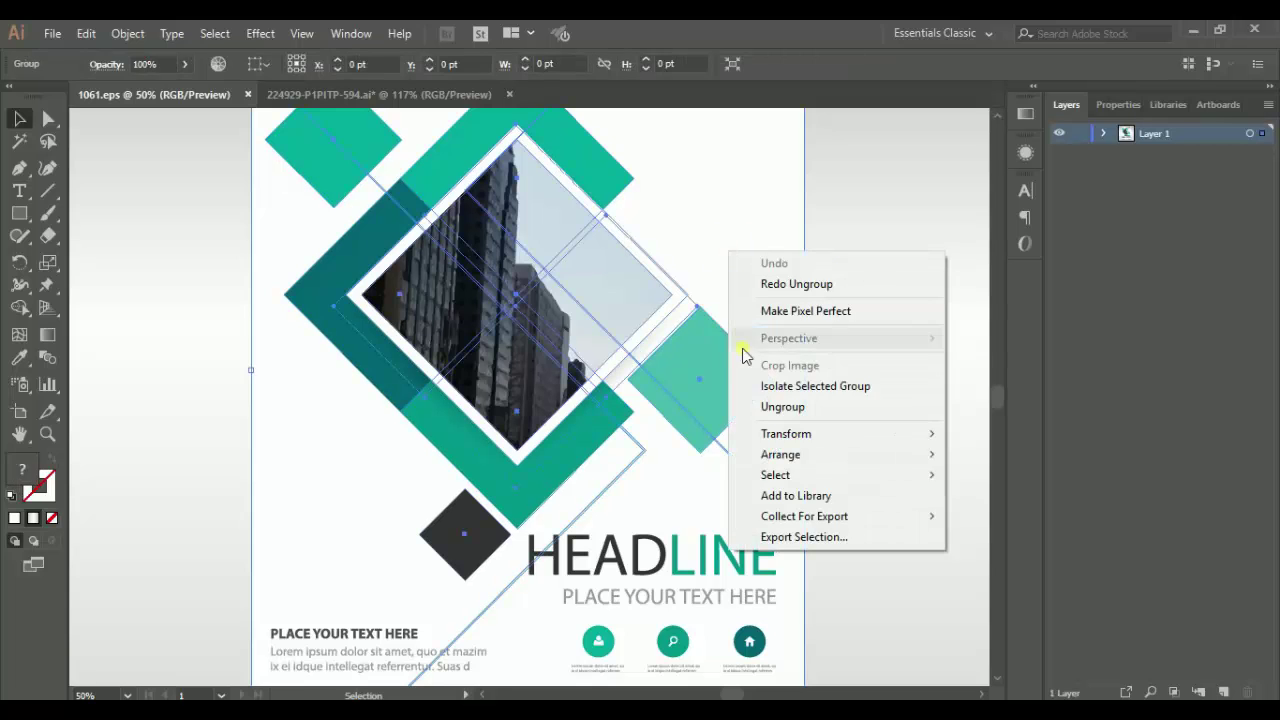
click(787, 408)
click(889, 354)
click(667, 320)
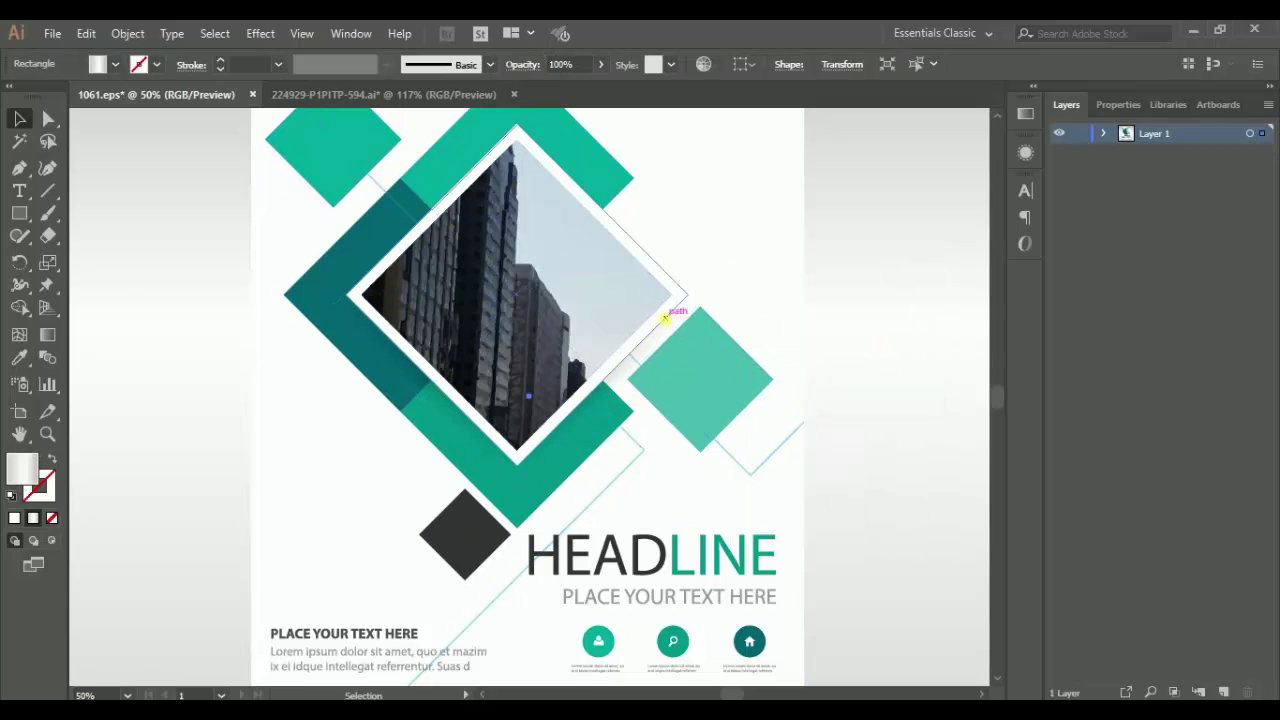
right_click(667, 320)
scroll(946, 223, up, 5)
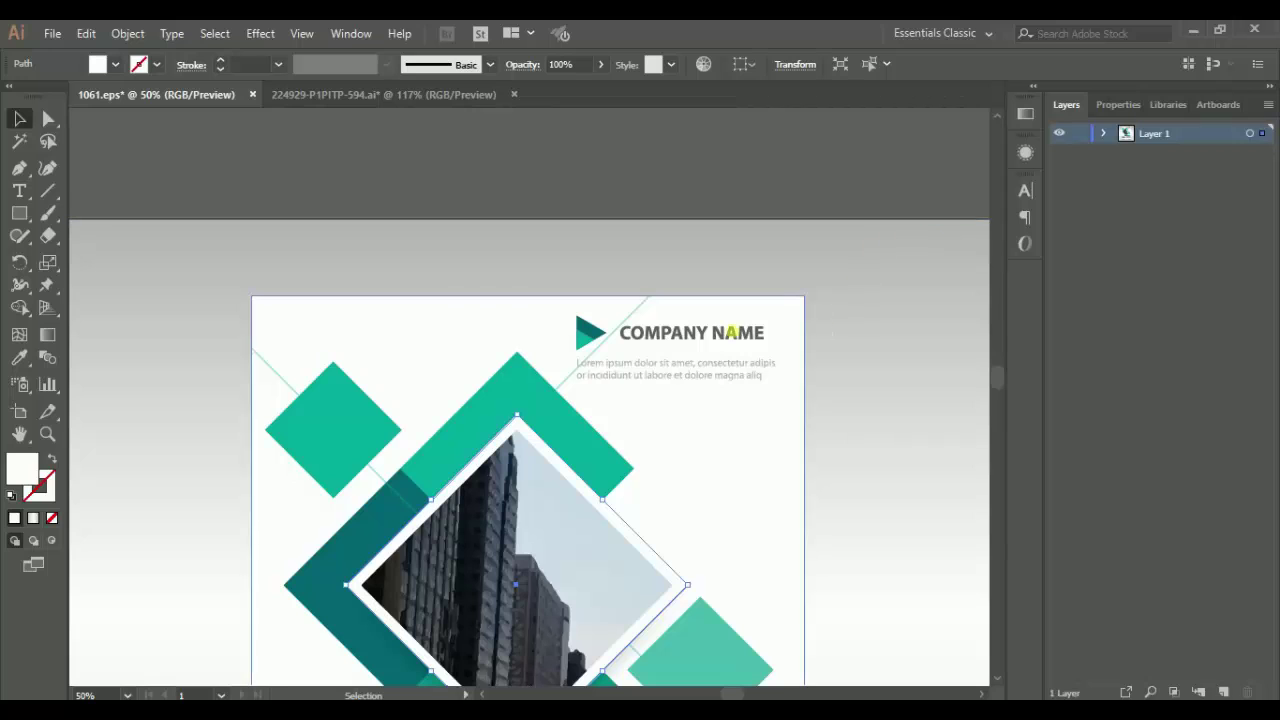
Ungroup the COMPANY NAME header group repeatedly down to its separate pieces
click(683, 340)
right_click(683, 340)
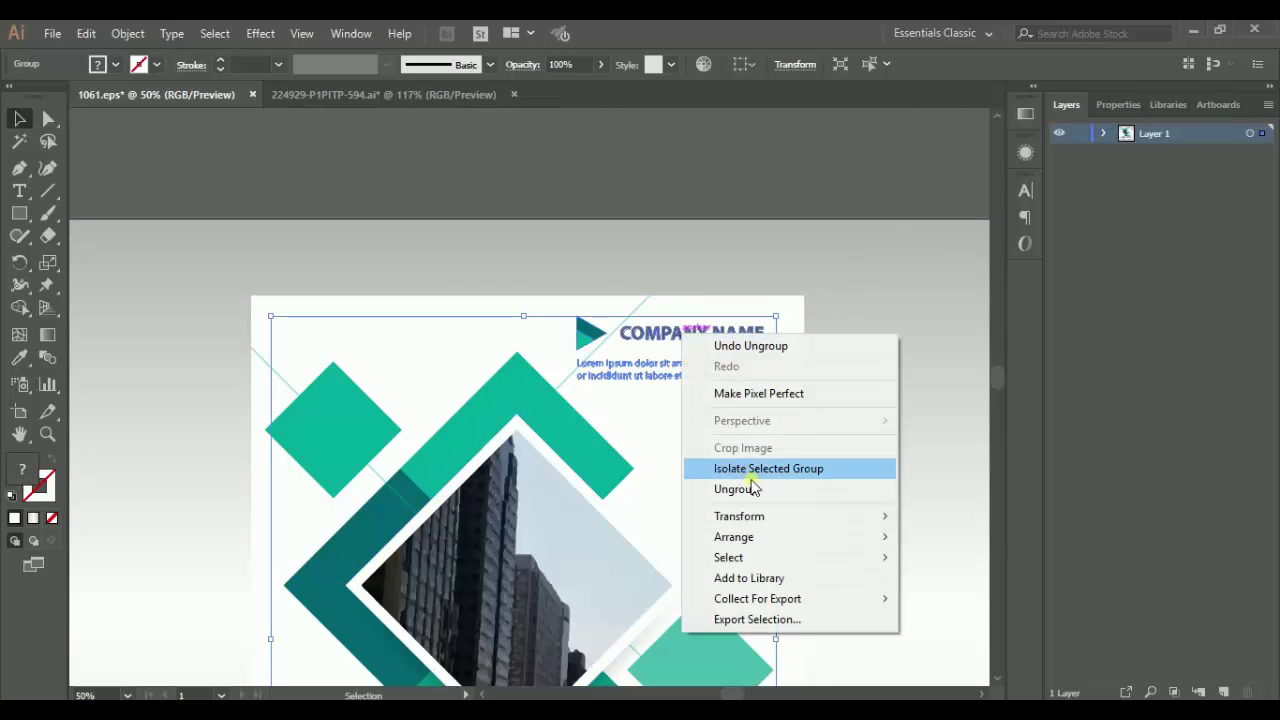
click(735, 489)
right_click(695, 342)
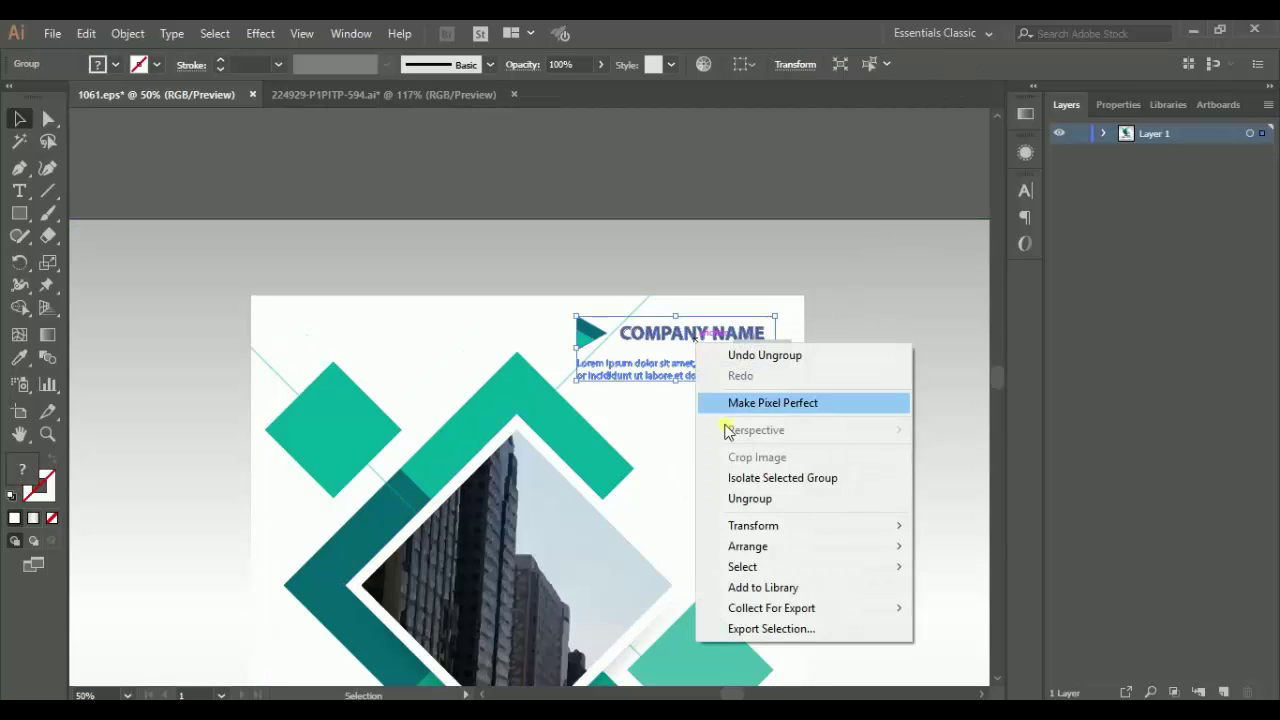
click(756, 503)
click(883, 394)
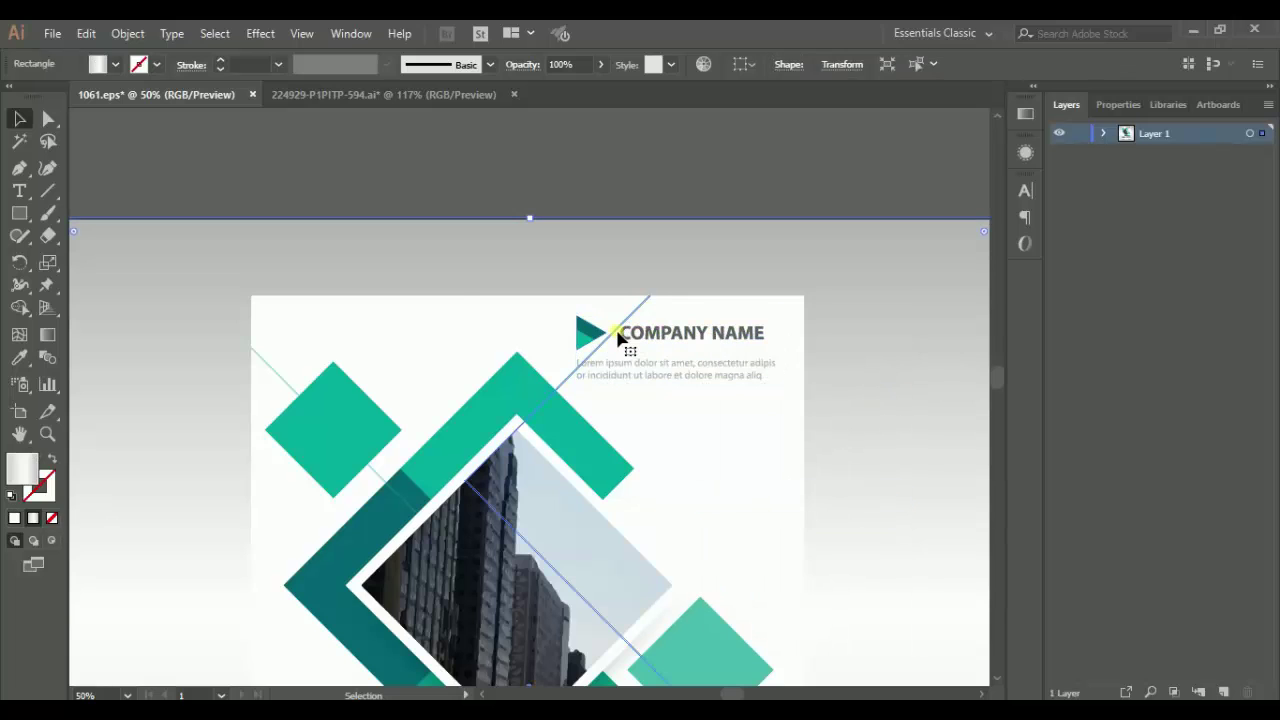
click(615, 332)
right_click(651, 334)
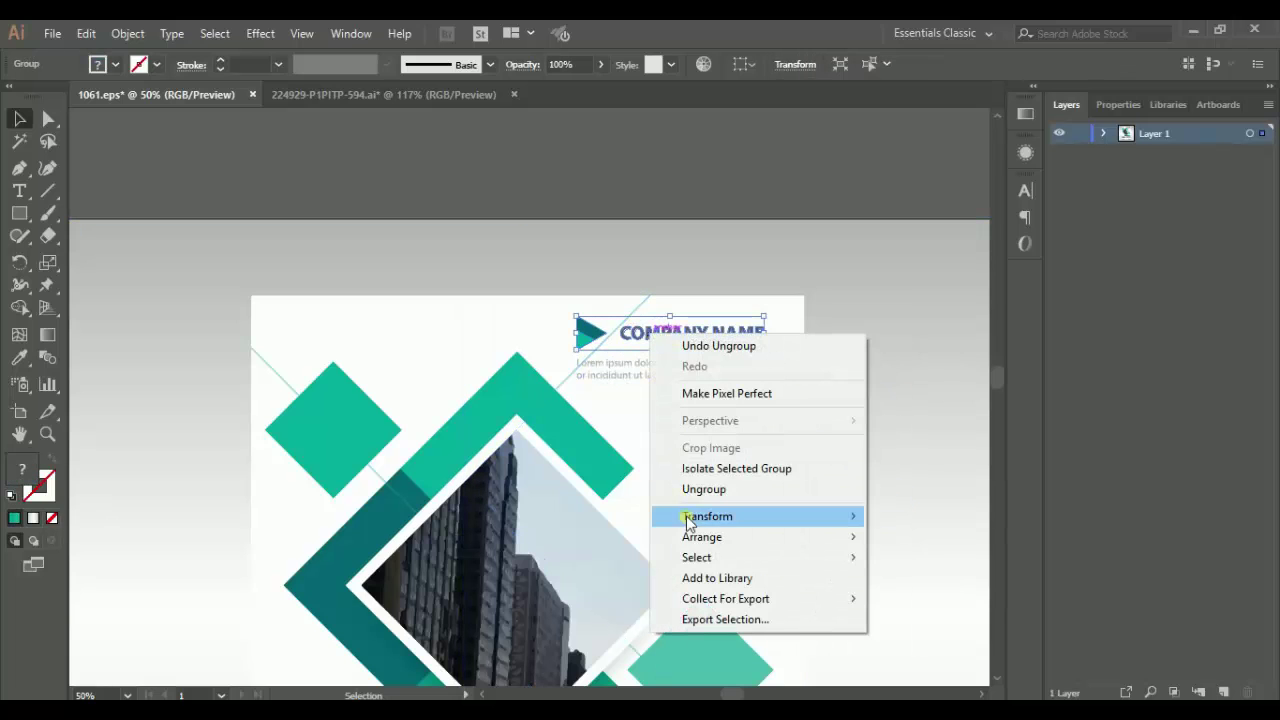
click(737, 490)
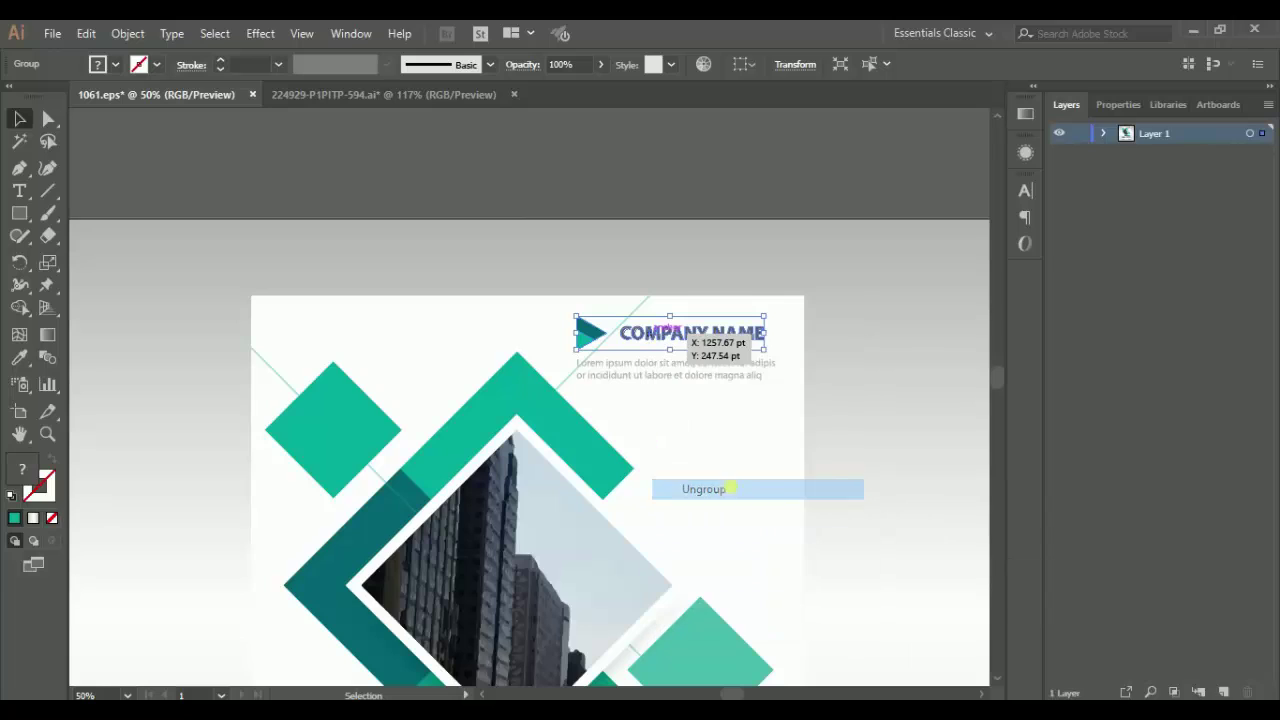
click(878, 350)
Group the triangle mark together with the COMPANY NAME text
click(716, 340)
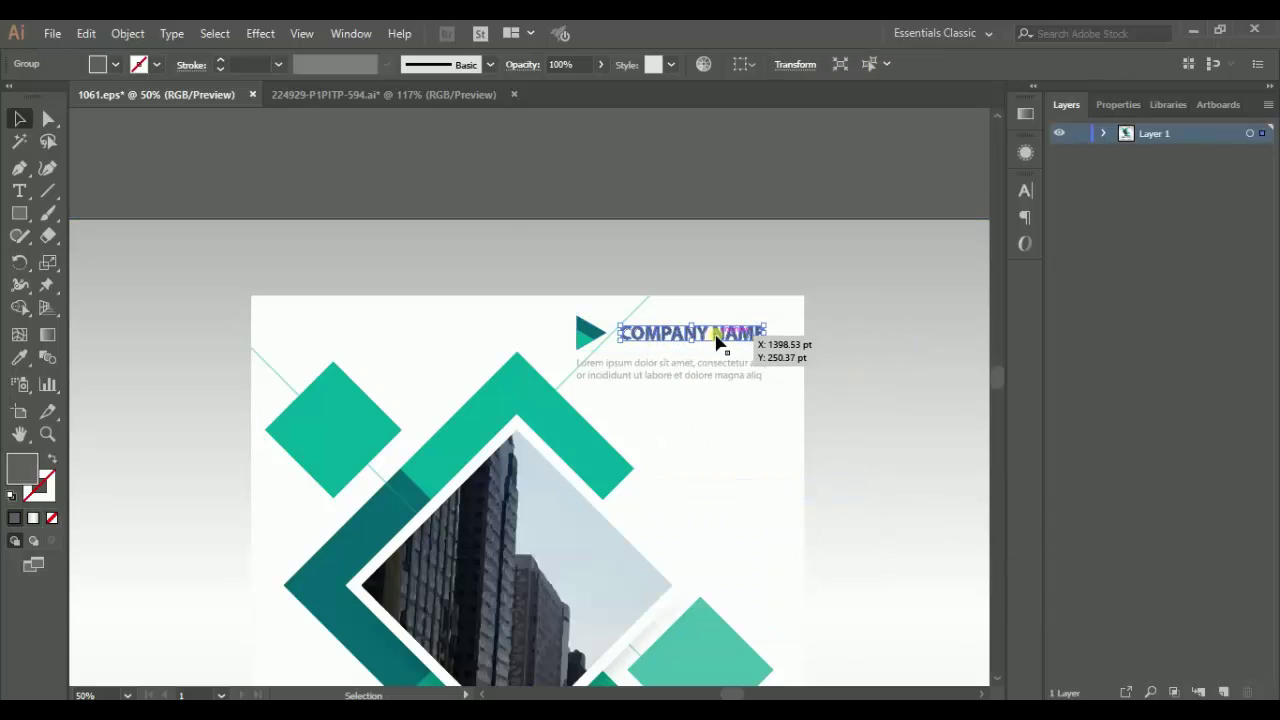
click(590, 333)
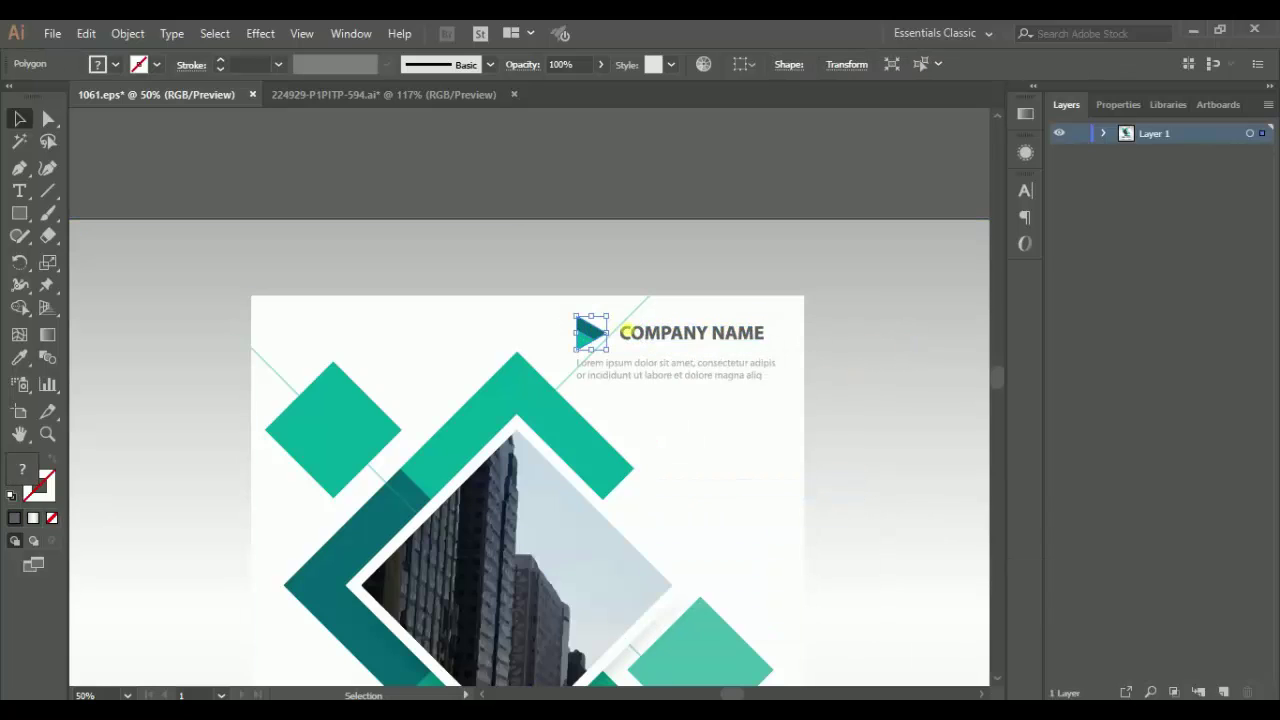
shift+click(688, 336)
key(ctrl+g)
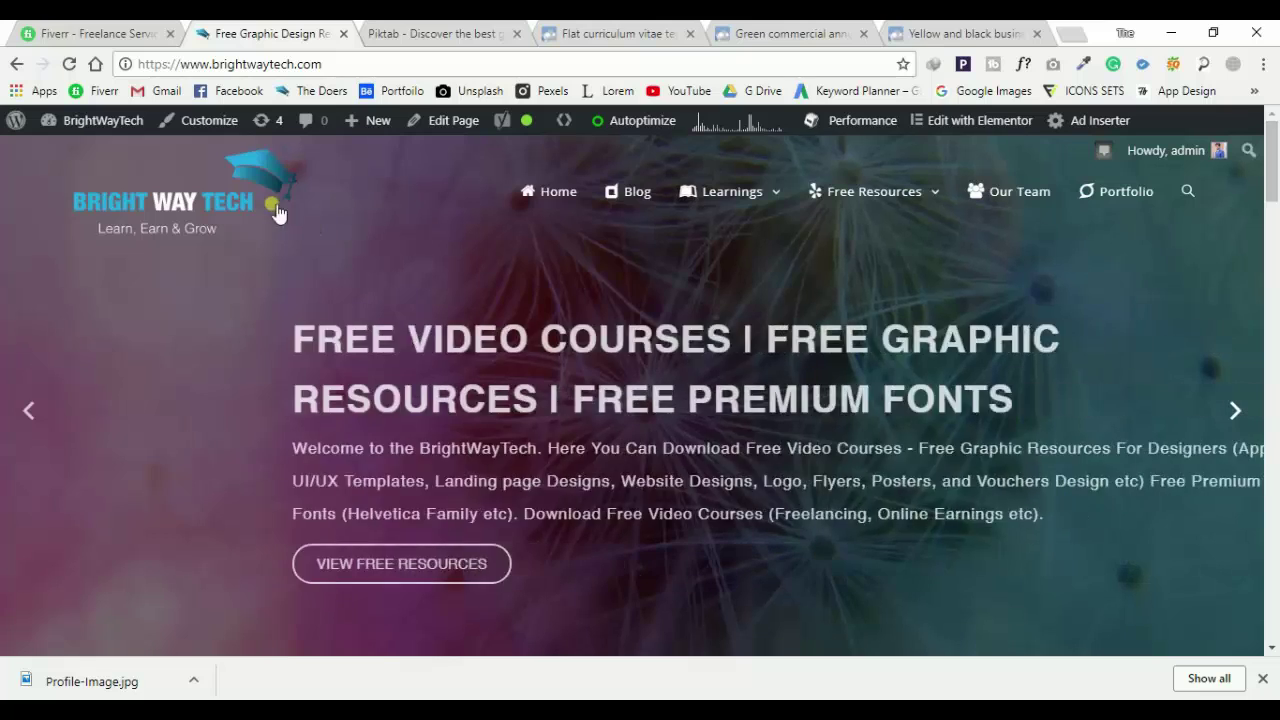
Save the website's logo to the Desktop as cropped-BrightwayTechLogo-1-1.png
right_click(236, 205)
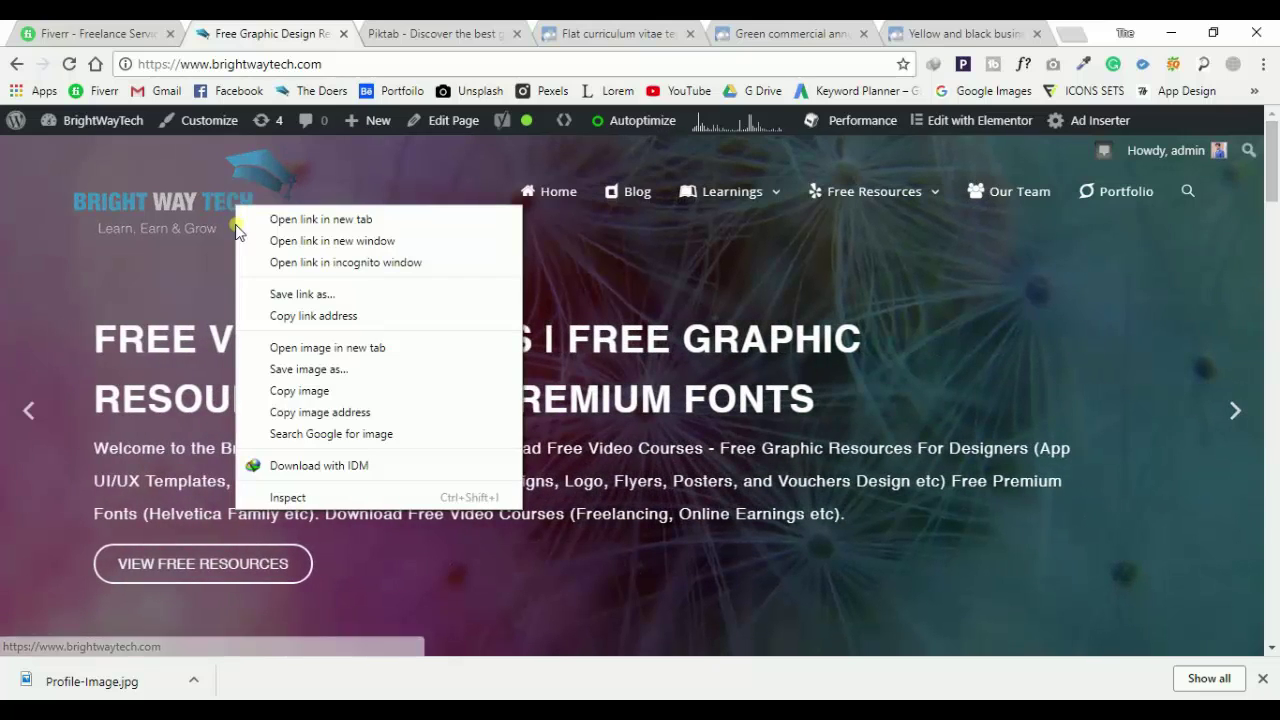
click(311, 372)
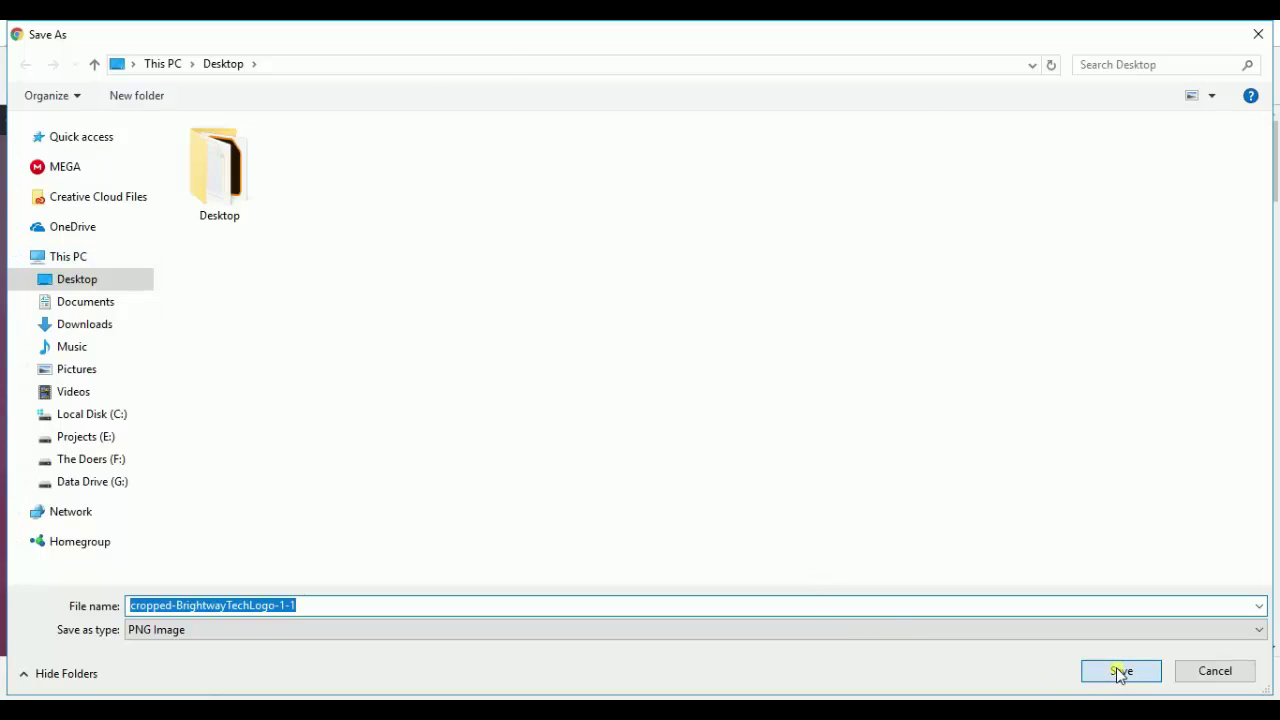
click(1120, 672)
Show the desktop and drag the saved logo file toward Illustrator
right_click(712, 698)
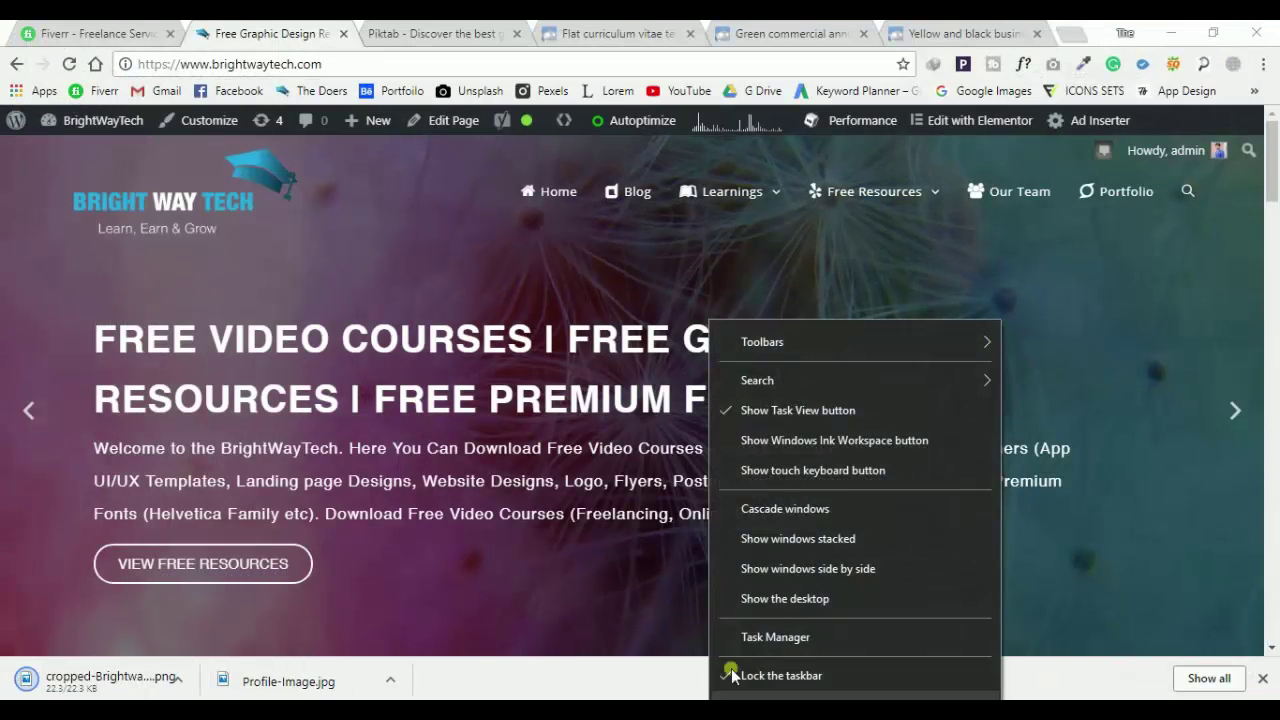
click(756, 599)
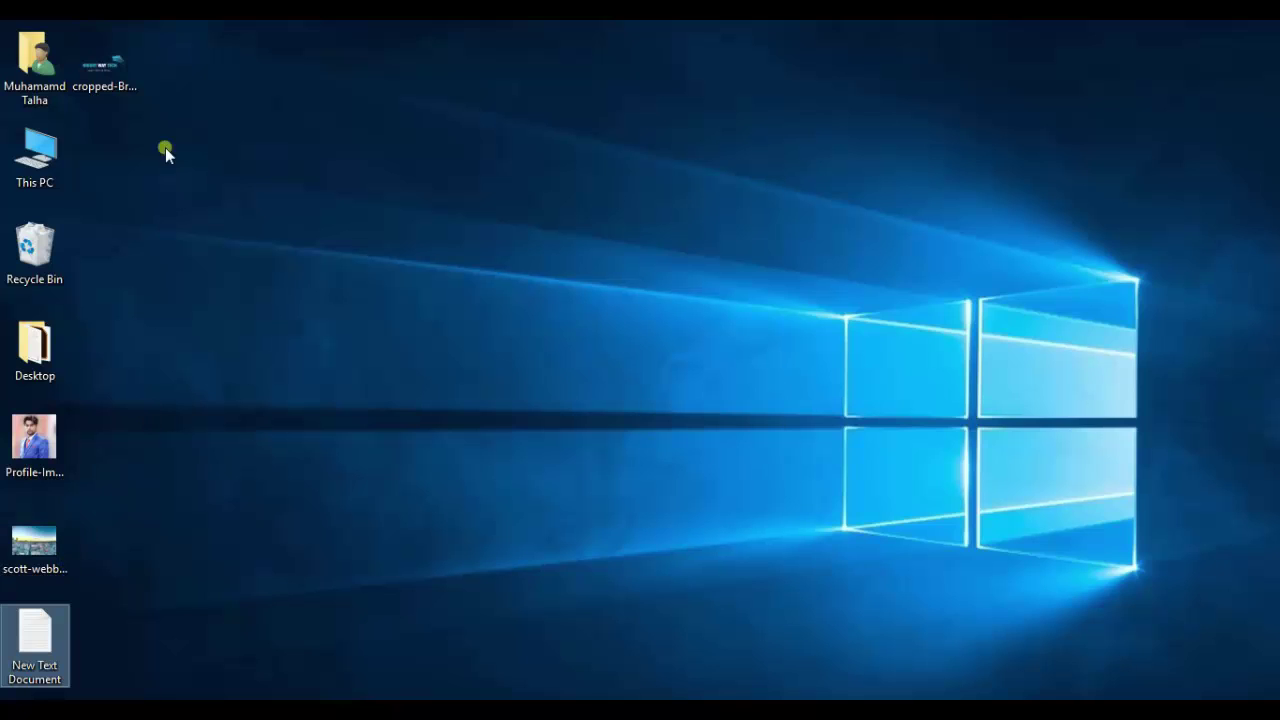
drag(105, 65, 292, 690)
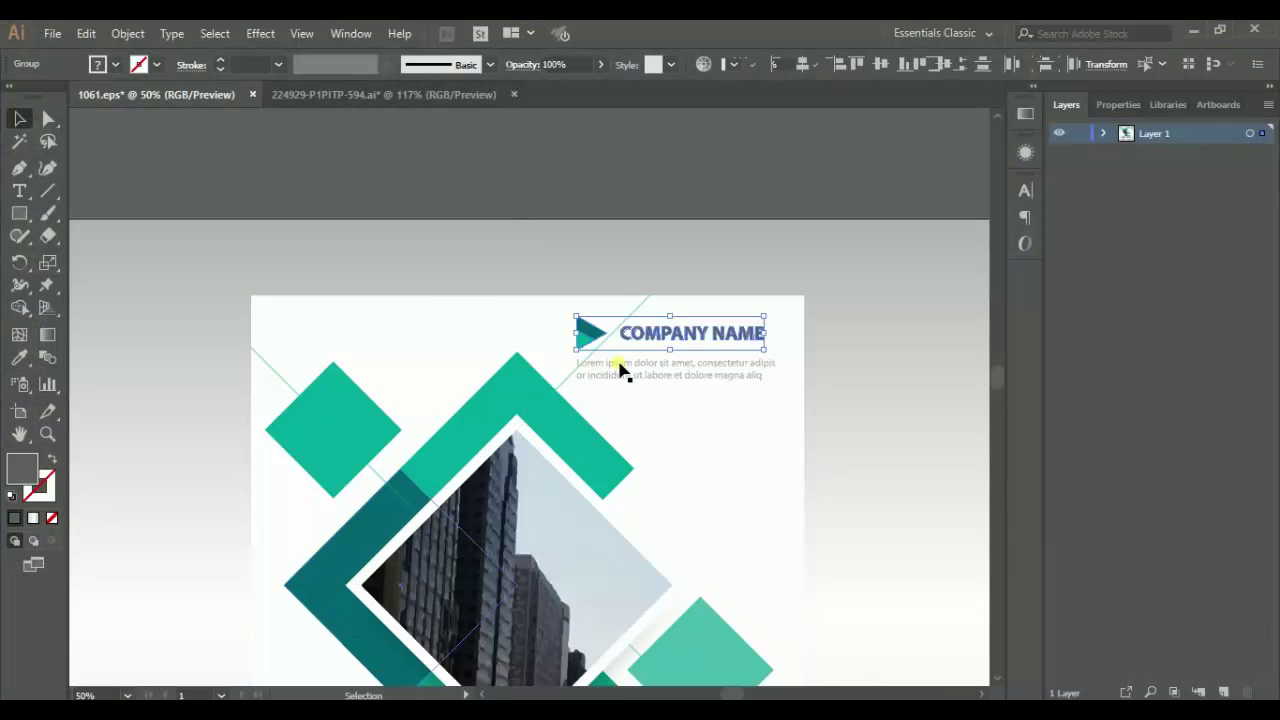
Place the BrightWay Tech logo PNG on the flyer, scale it, and move it over the header
drag(620, 370, 621, 368)
drag(899, 481, 770, 424)
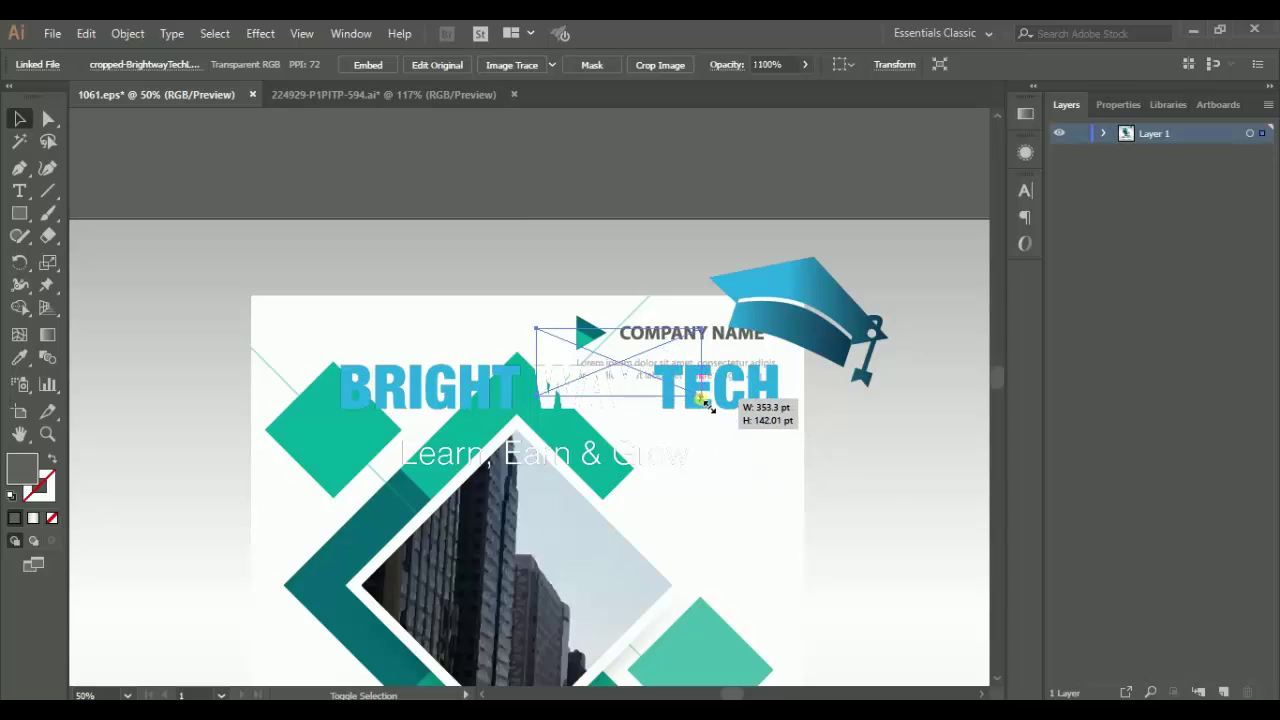
drag(770, 424, 704, 402)
click(740, 430)
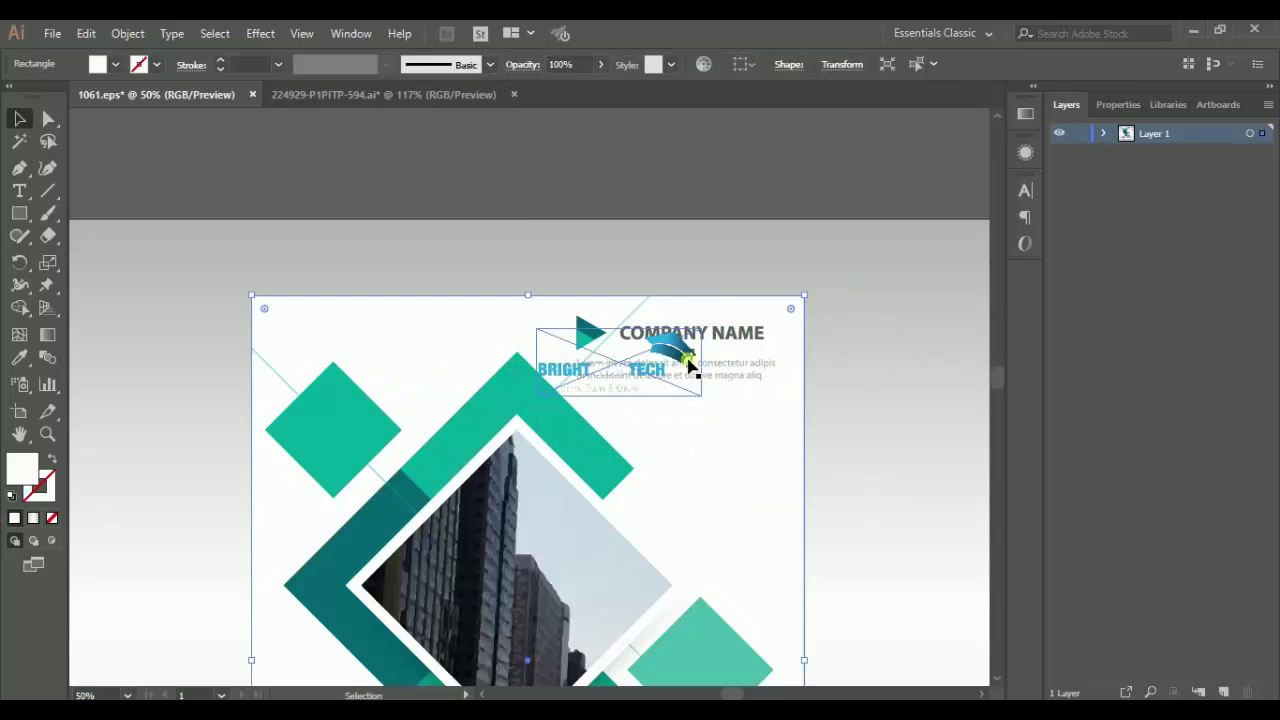
mouse_move(680, 355)
mouse_down()
mouse_move(740, 333)
mouse_move(718, 342)
mouse_up()
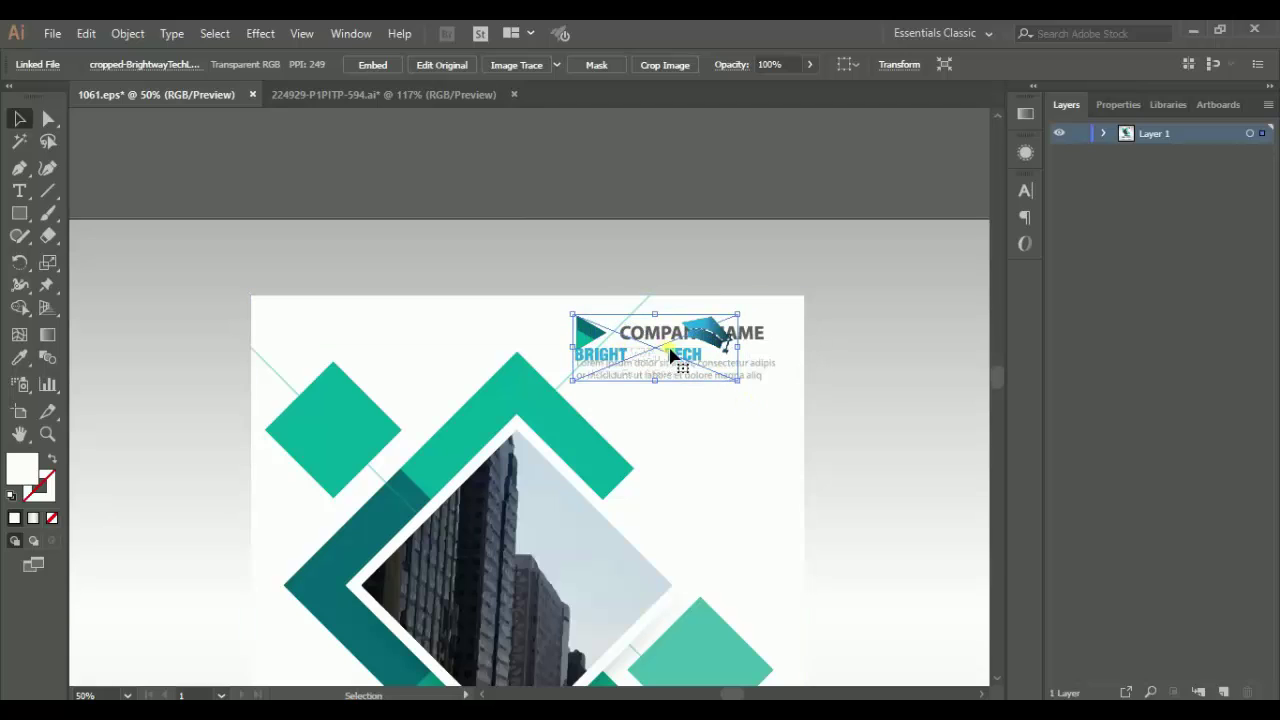
drag(738, 380, 792, 384)
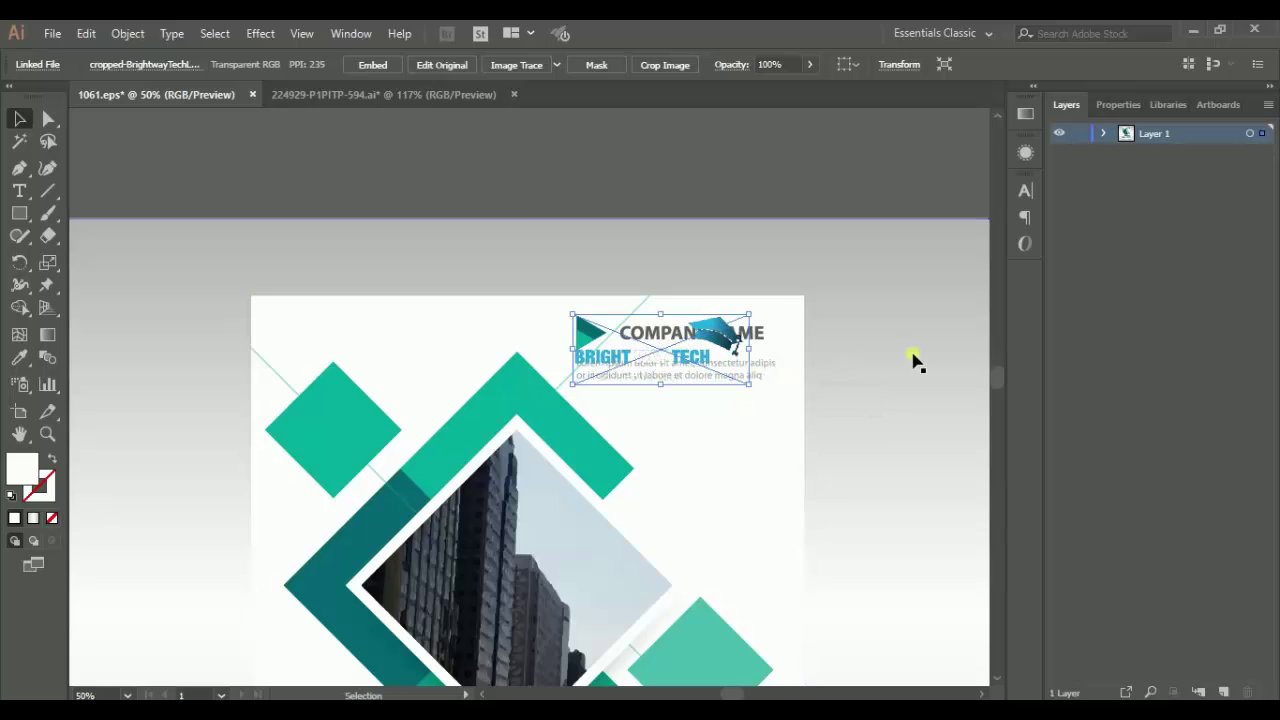
click(848, 348)
click(752, 334)
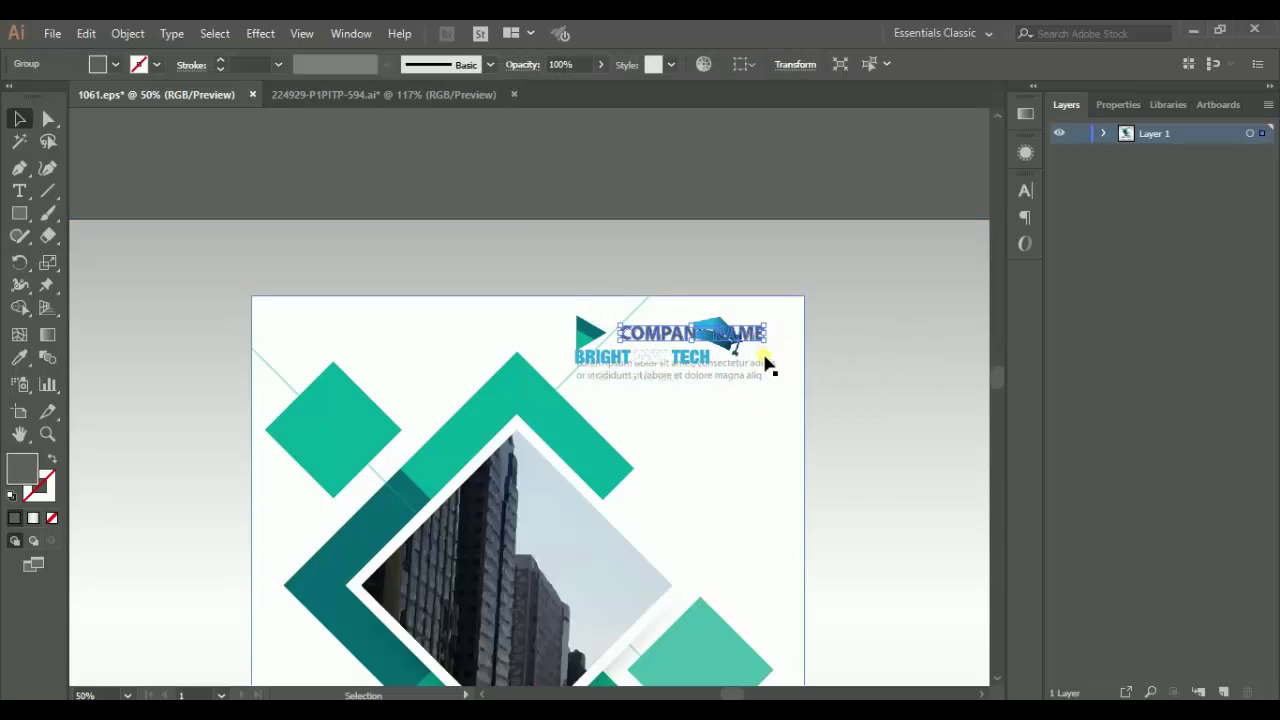
mouse_move(766, 362)
mouse_down()
mouse_move(542, 350)
mouse_move(575, 332)
mouse_up()
Delete the triangle mark and Lorem ipsum placeholder text, then nudge the logo right
click(582, 336)
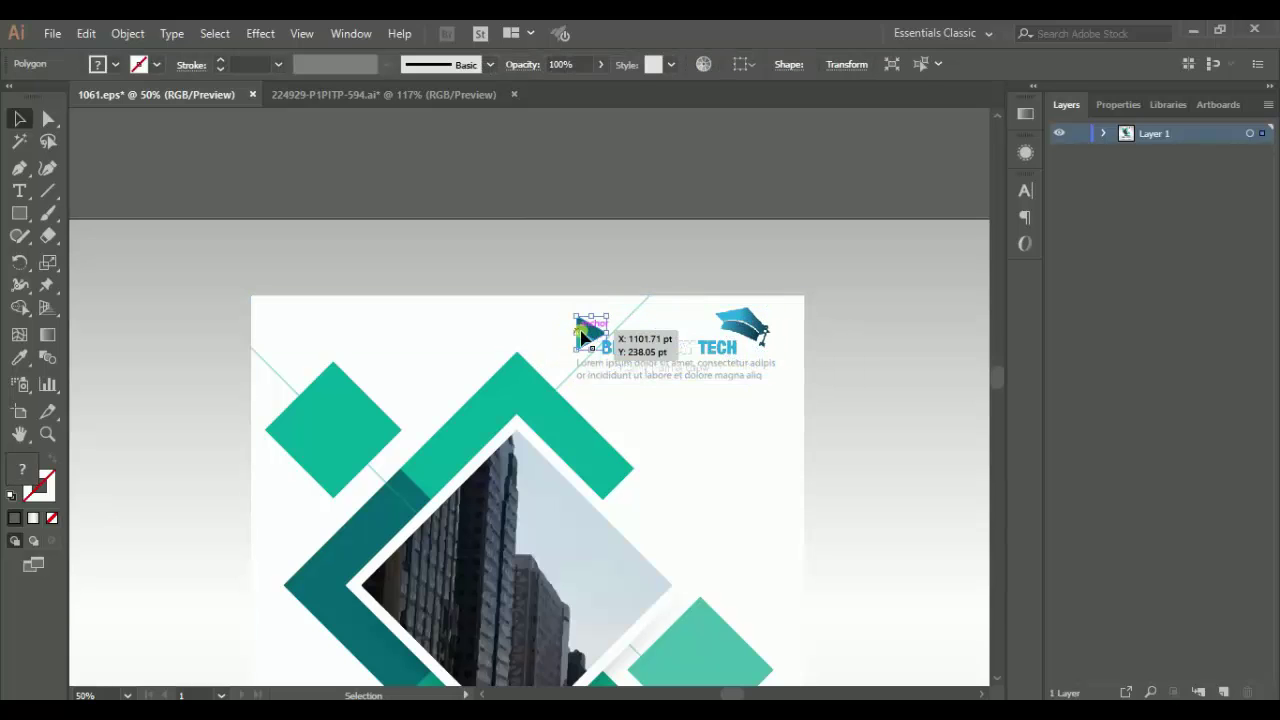
key(Delete)
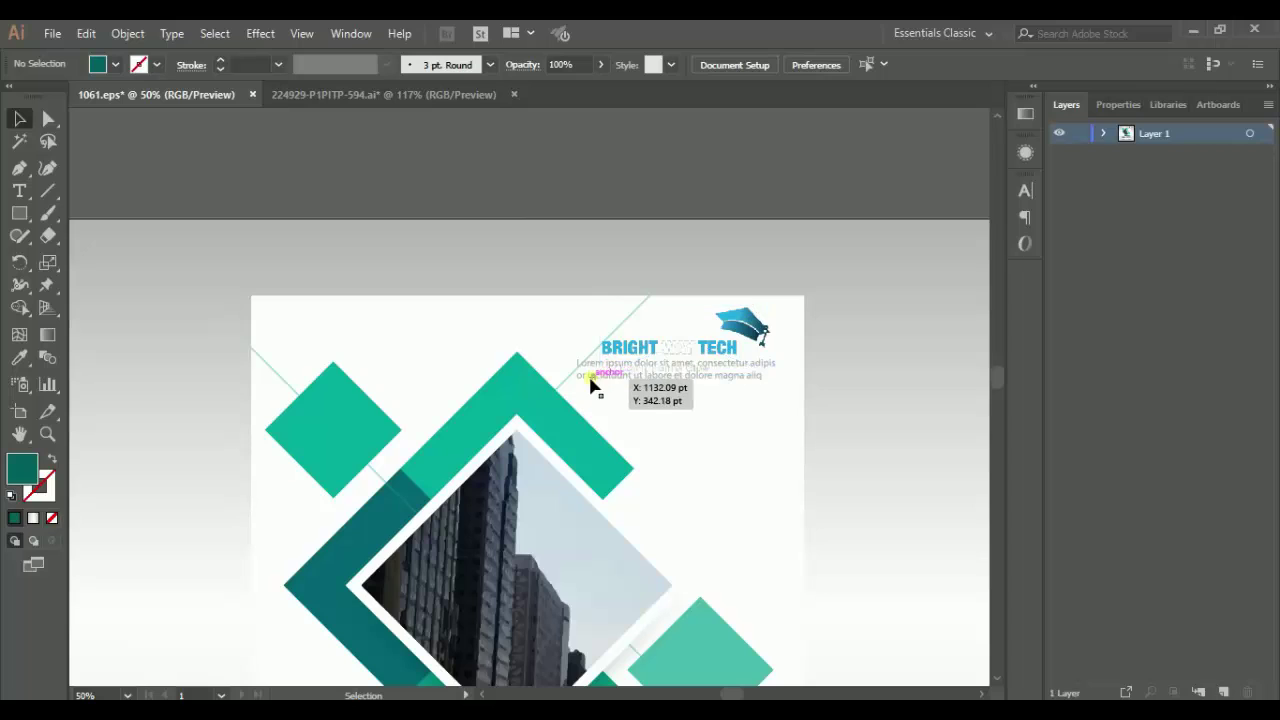
click(587, 383)
key(Delete)
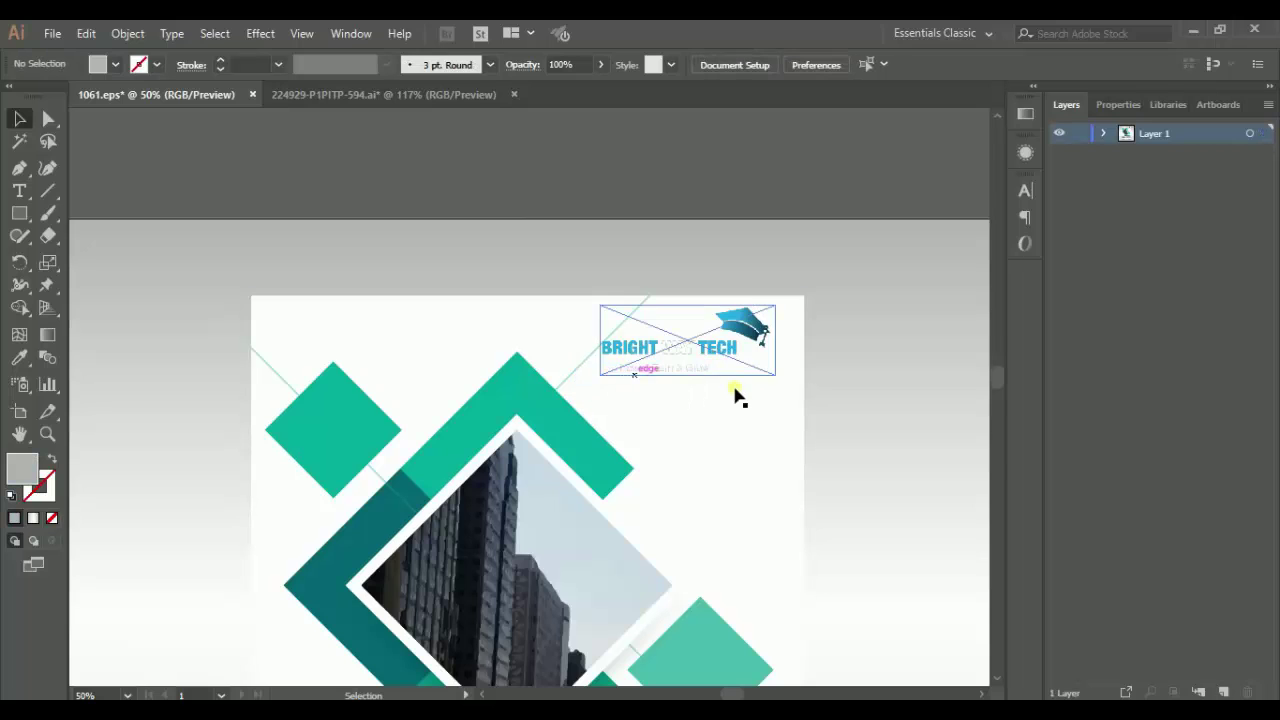
drag(757, 337, 768, 337)
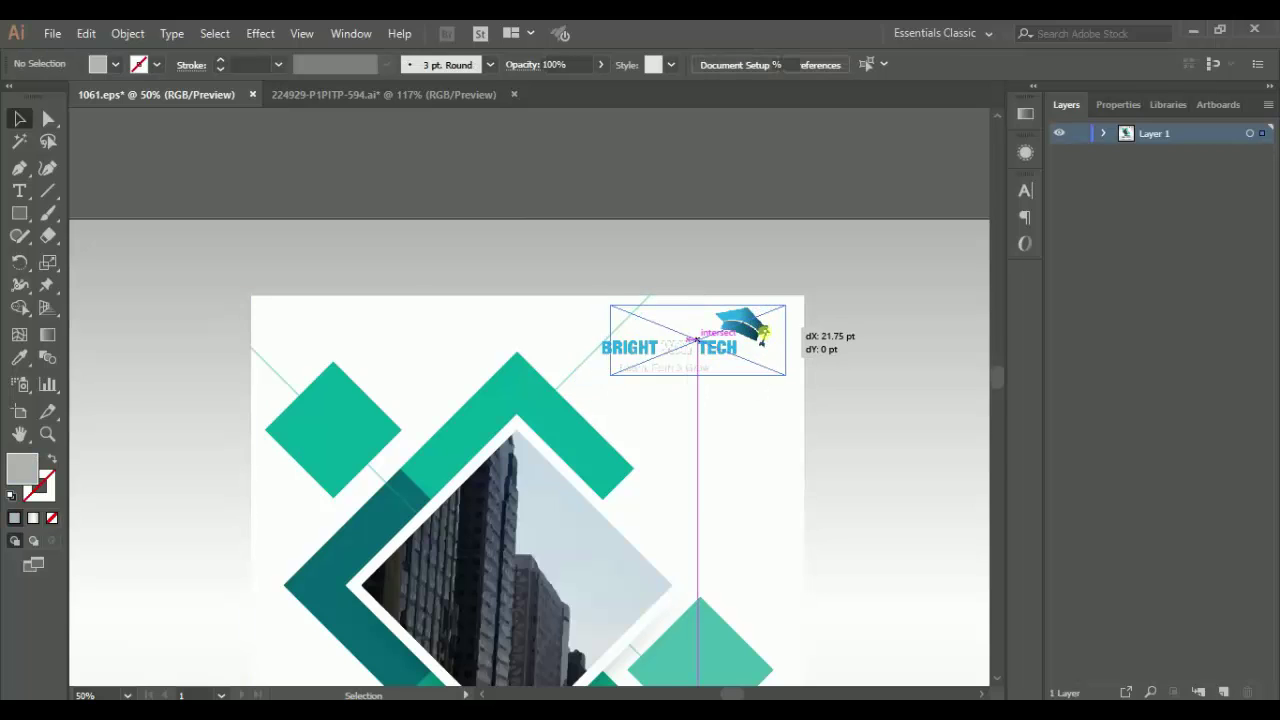
click(814, 391)
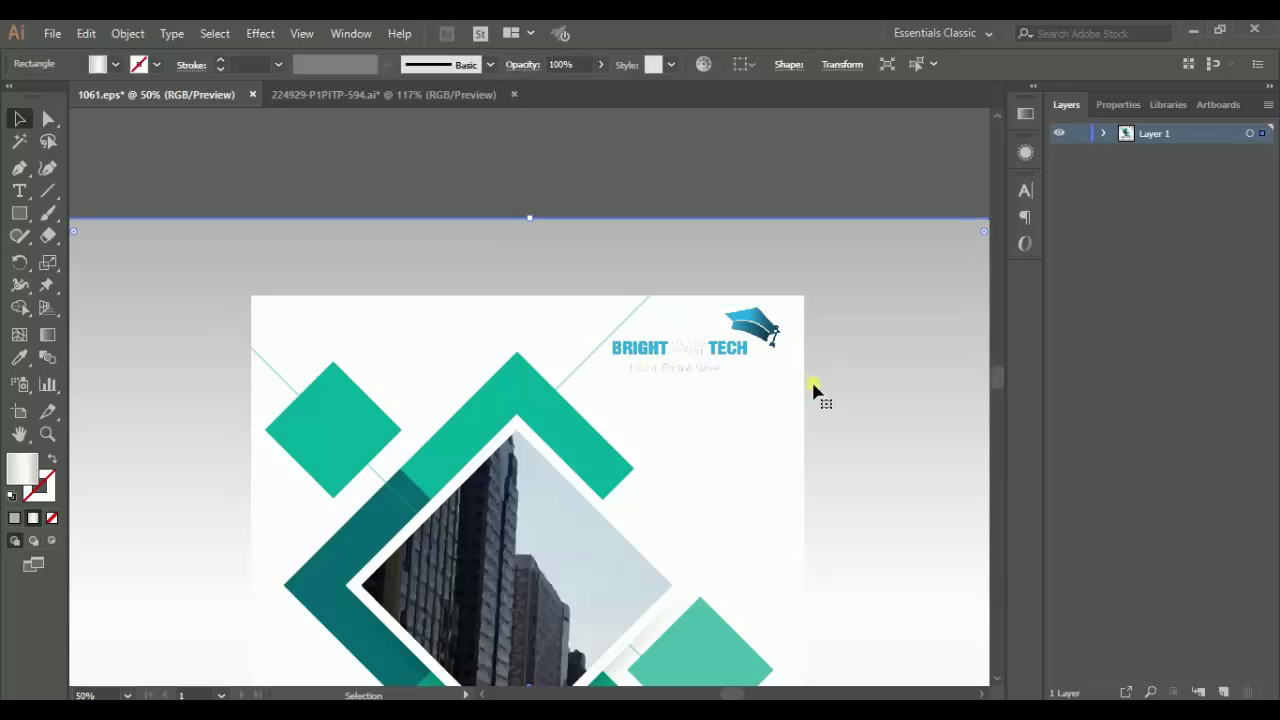
Expand Layer 1 and toggle the grey background rectangle's visibility to identify it
click(783, 391)
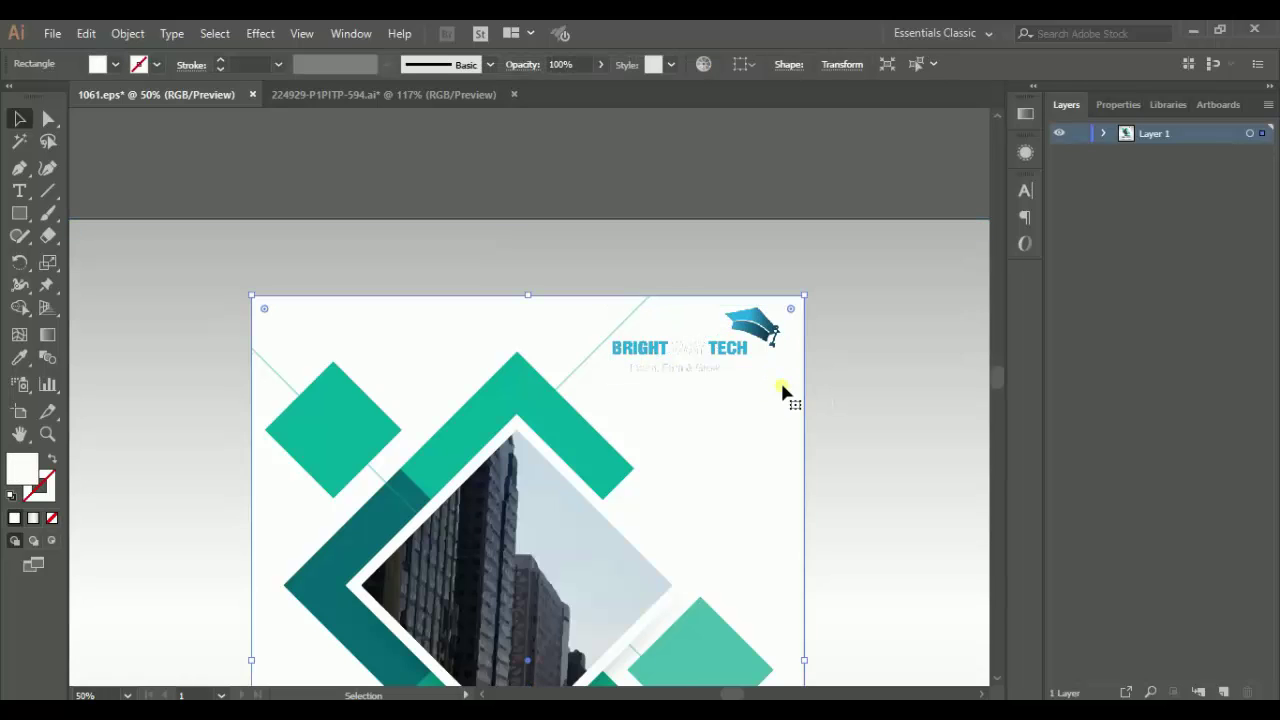
click(1104, 135)
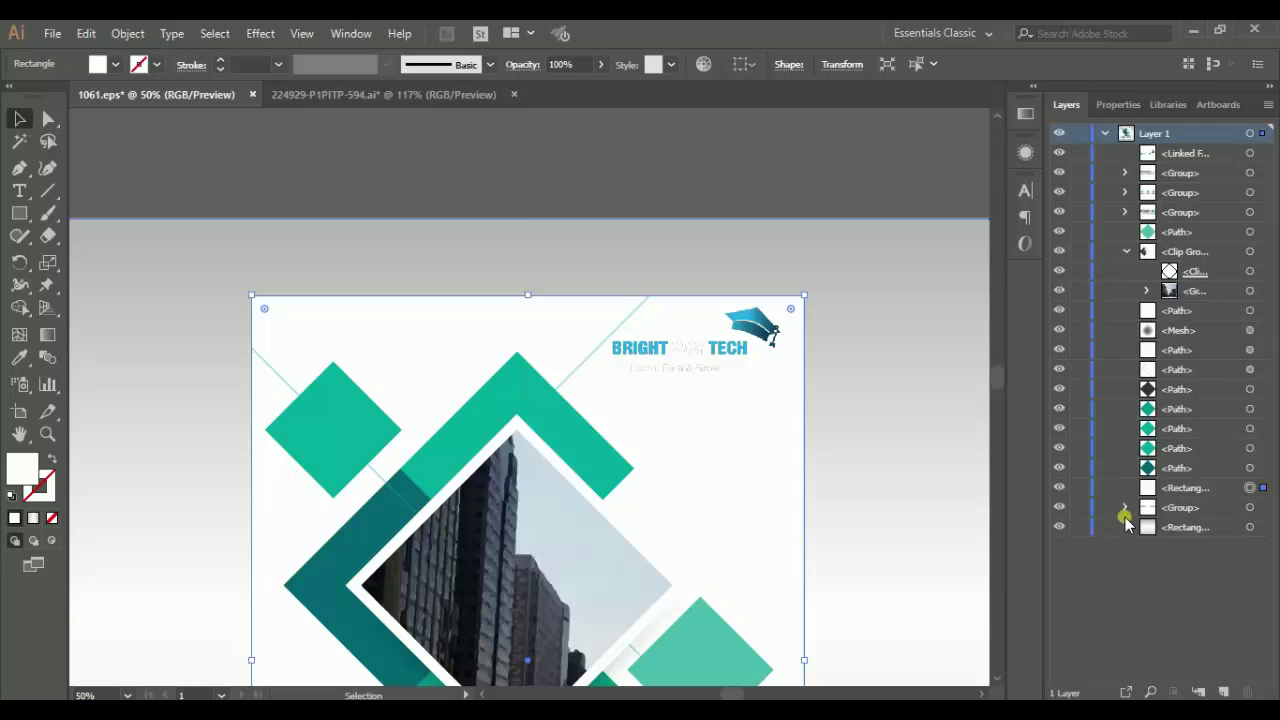
click(1064, 524)
key(ctrl+minus)
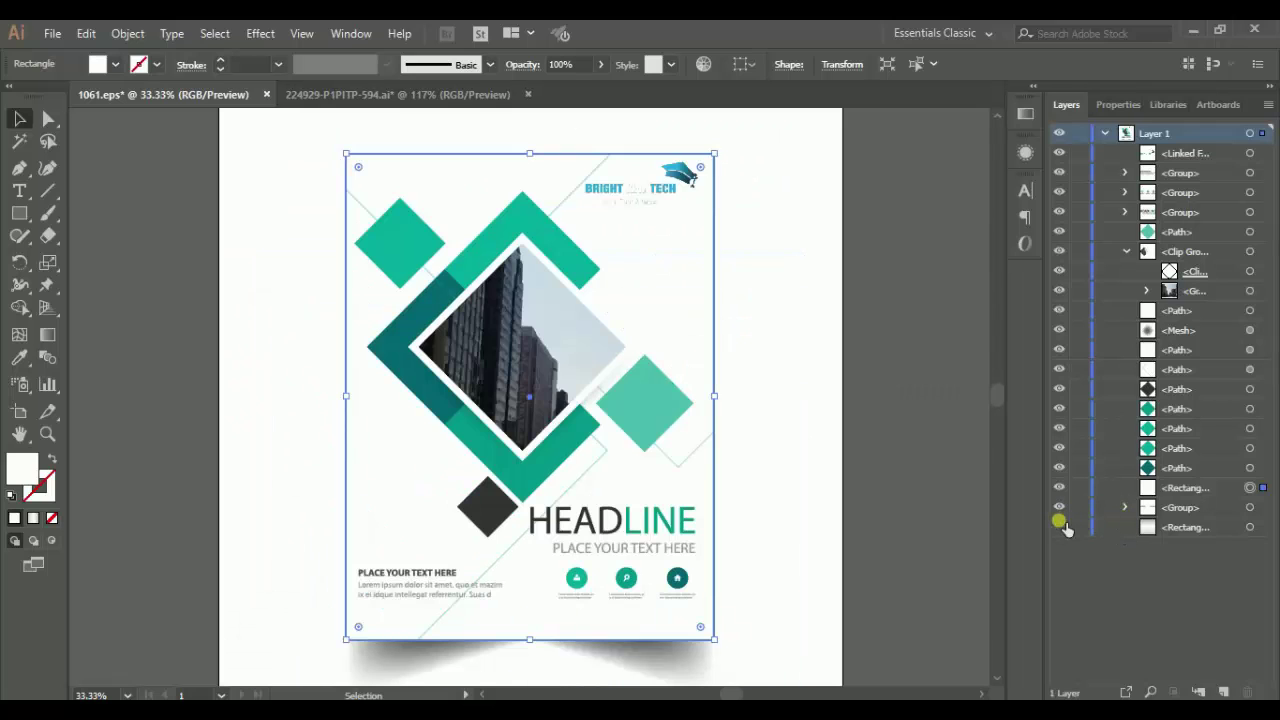
click(1059, 524)
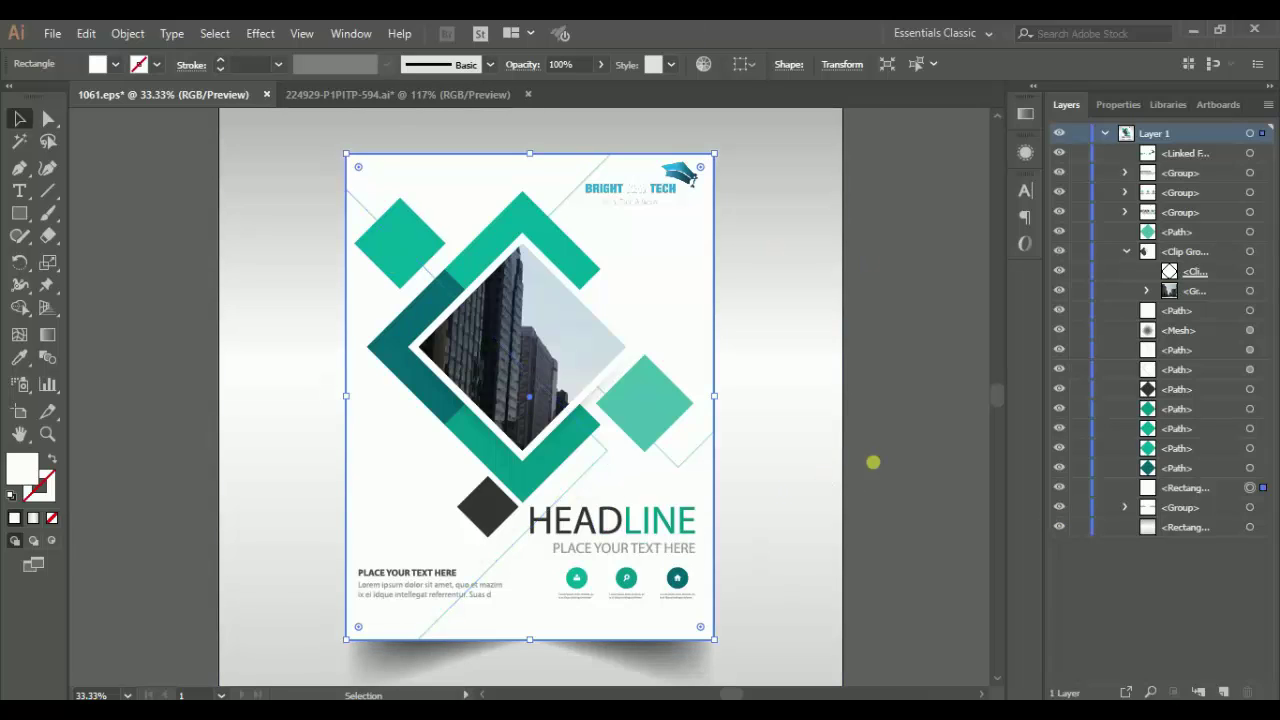
click(1060, 527)
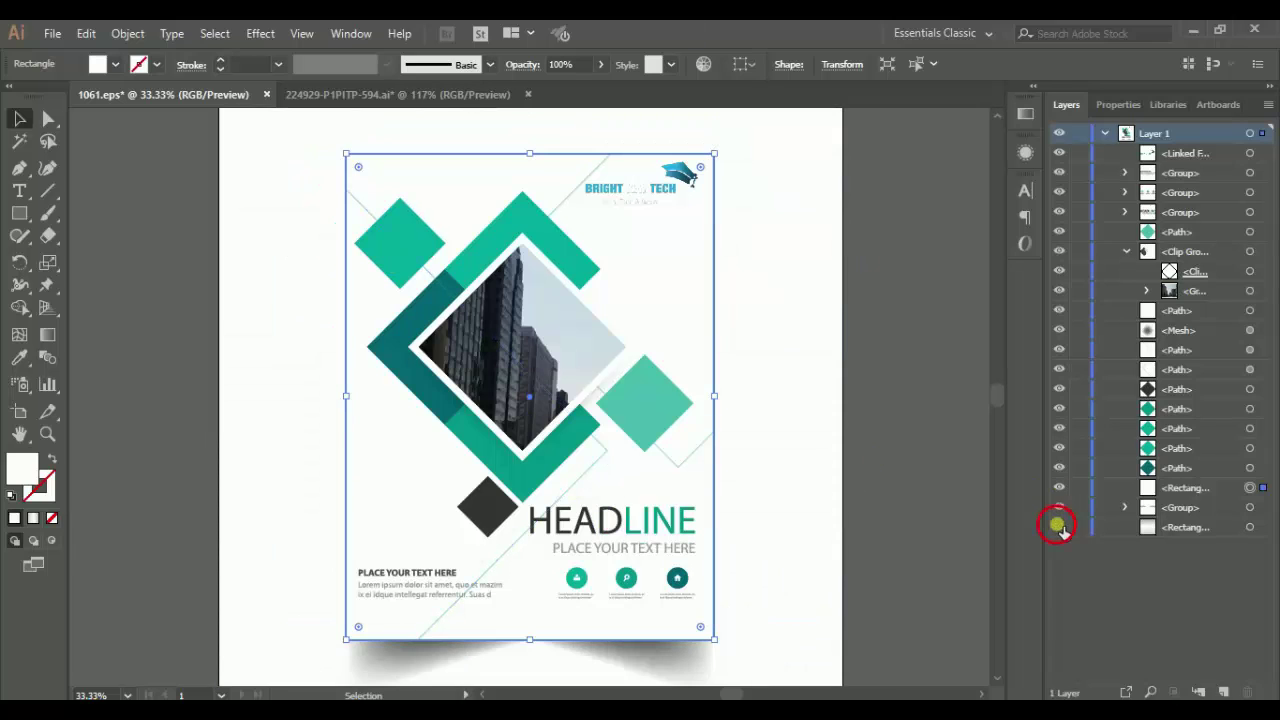
click(1059, 527)
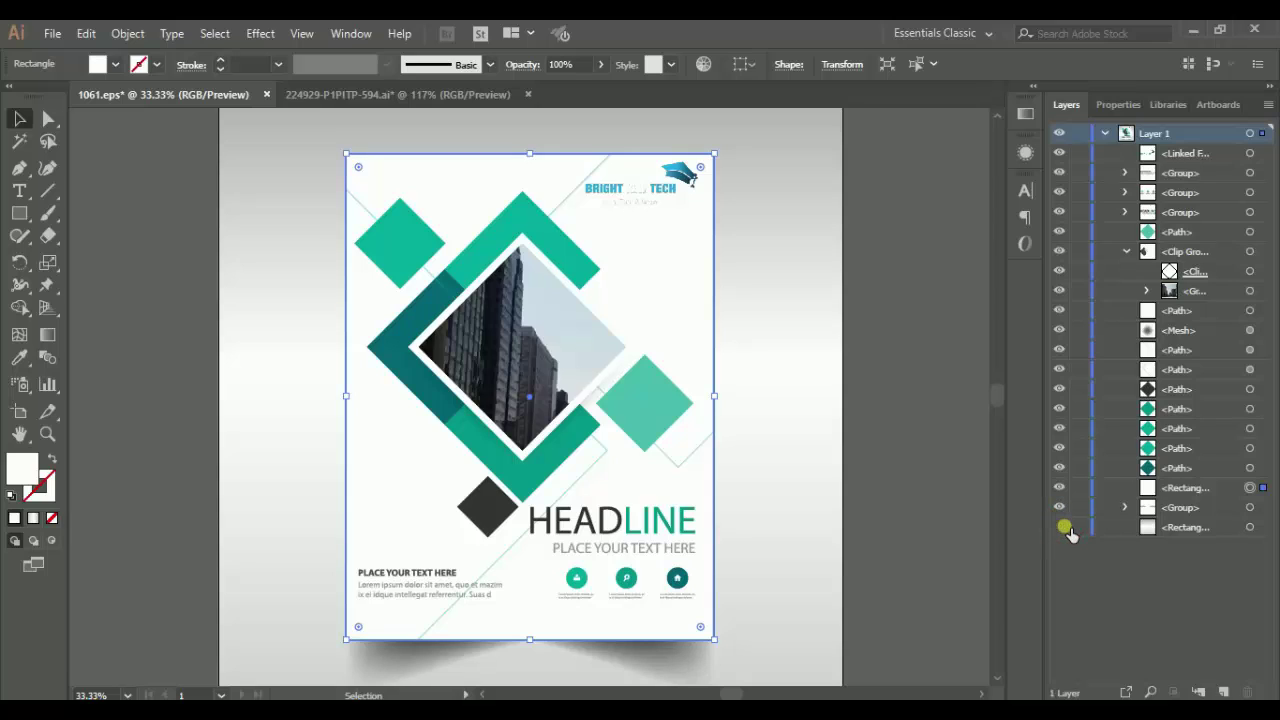
click(1062, 527)
click(1062, 527)
Toggle the shadow and white background layers off and on, then target the white background
click(1059, 508)
click(1059, 508)
click(1059, 508)
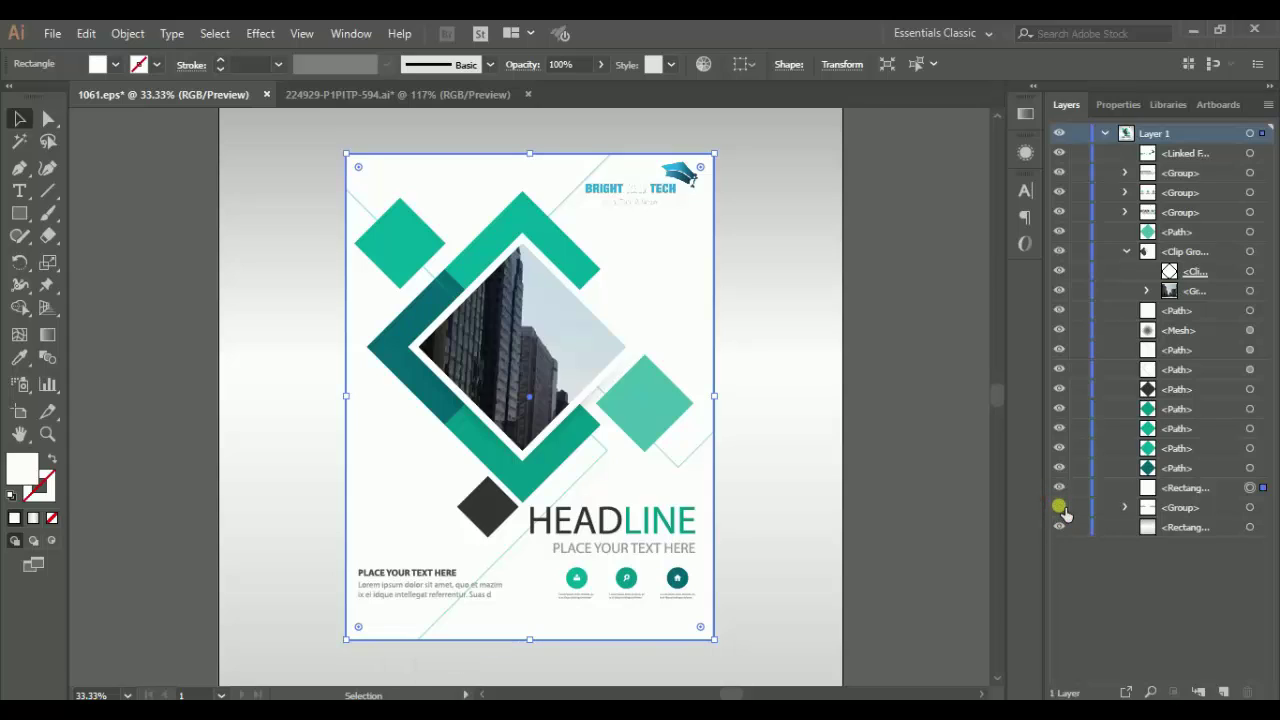
click(1059, 508)
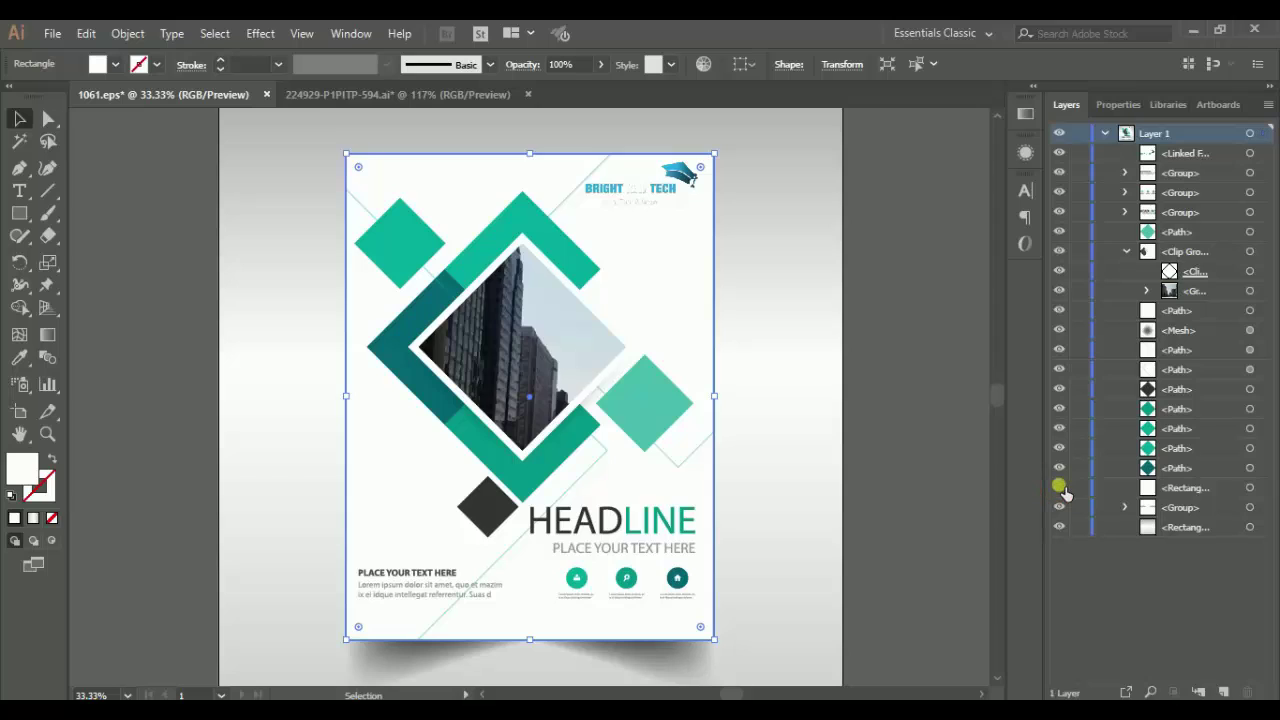
click(1059, 487)
click(1059, 487)
click(1205, 487)
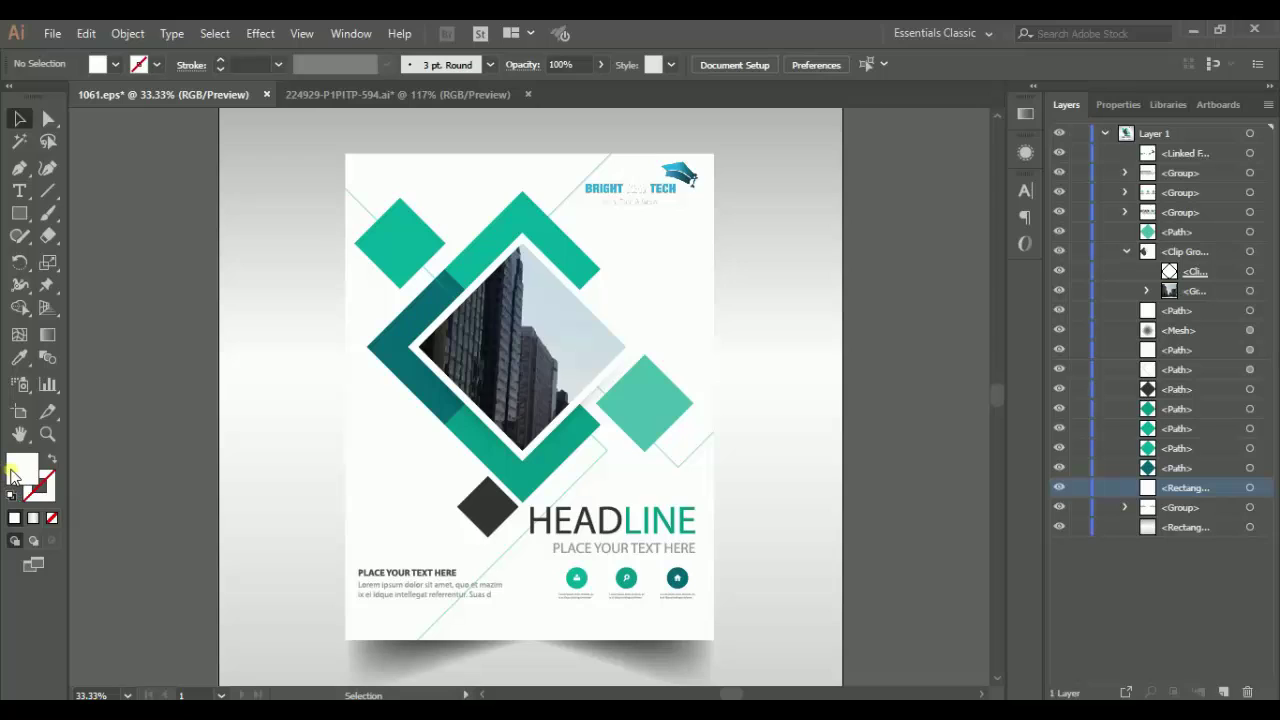
Fill the flyer's white background rectangle with dark teal 005b77 through the Color Picker
double_click(22, 468)
mouse_move(757, 266)
mouse_down()
mouse_move(854, 206)
mouse_move(943, 249)
mouse_move(980, 303)
mouse_up()
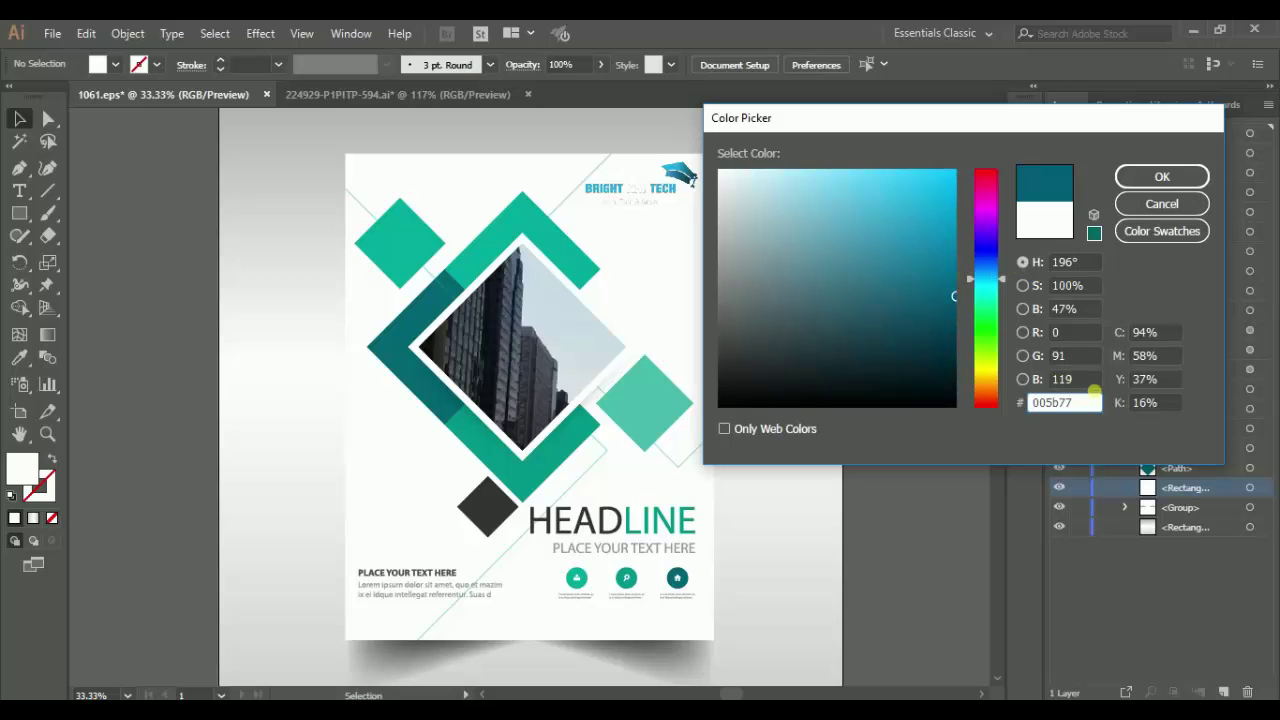
click(1195, 176)
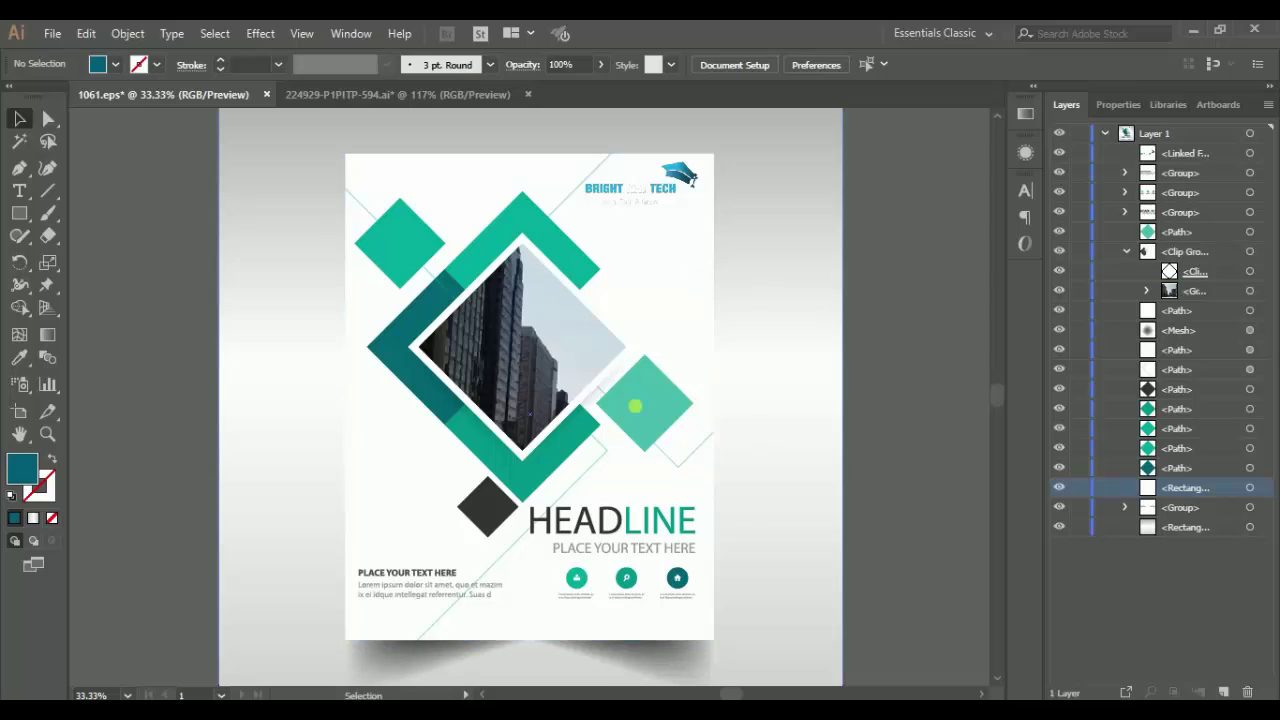
click(895, 565)
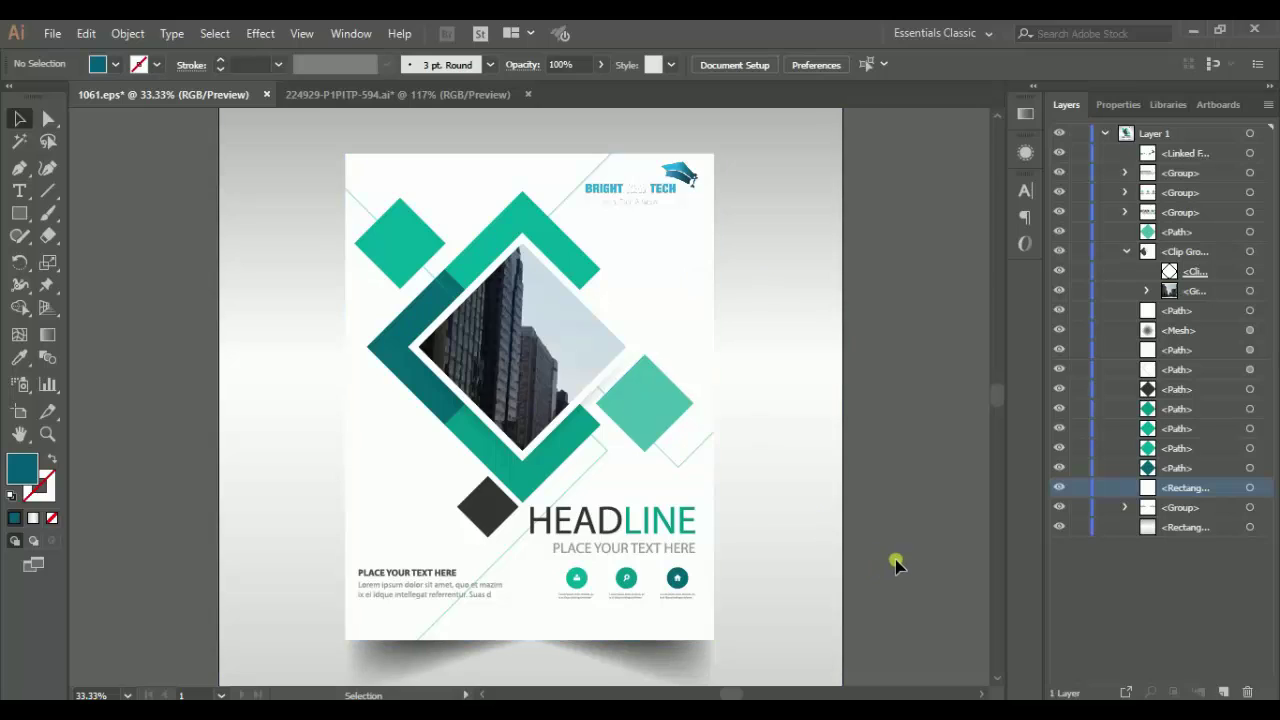
click(391, 432)
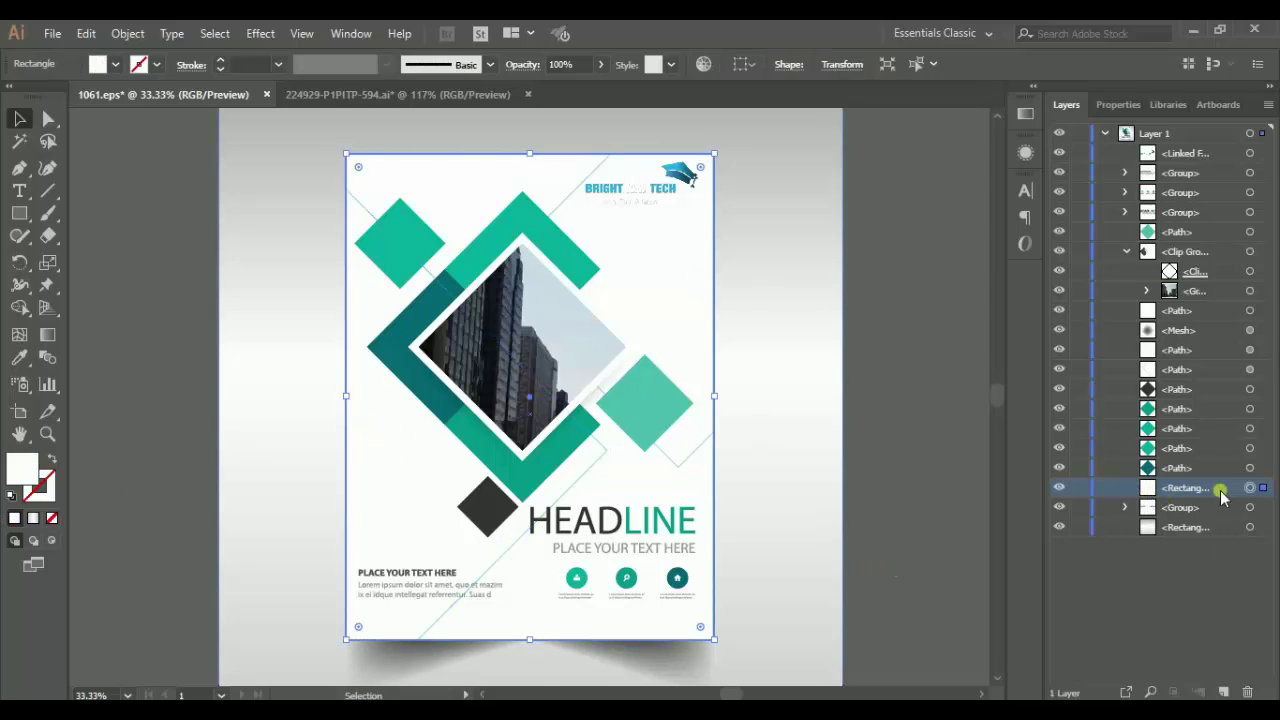
click(3, 468)
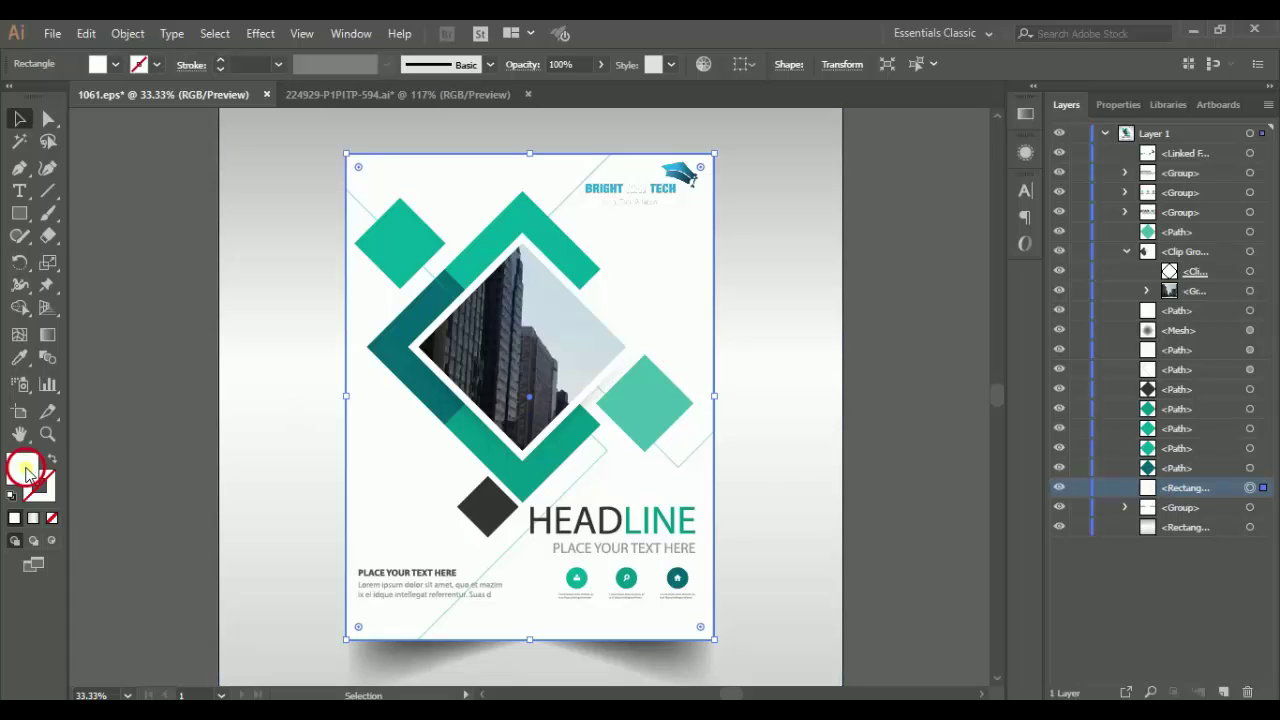
double_click(24, 468)
text(005b77)
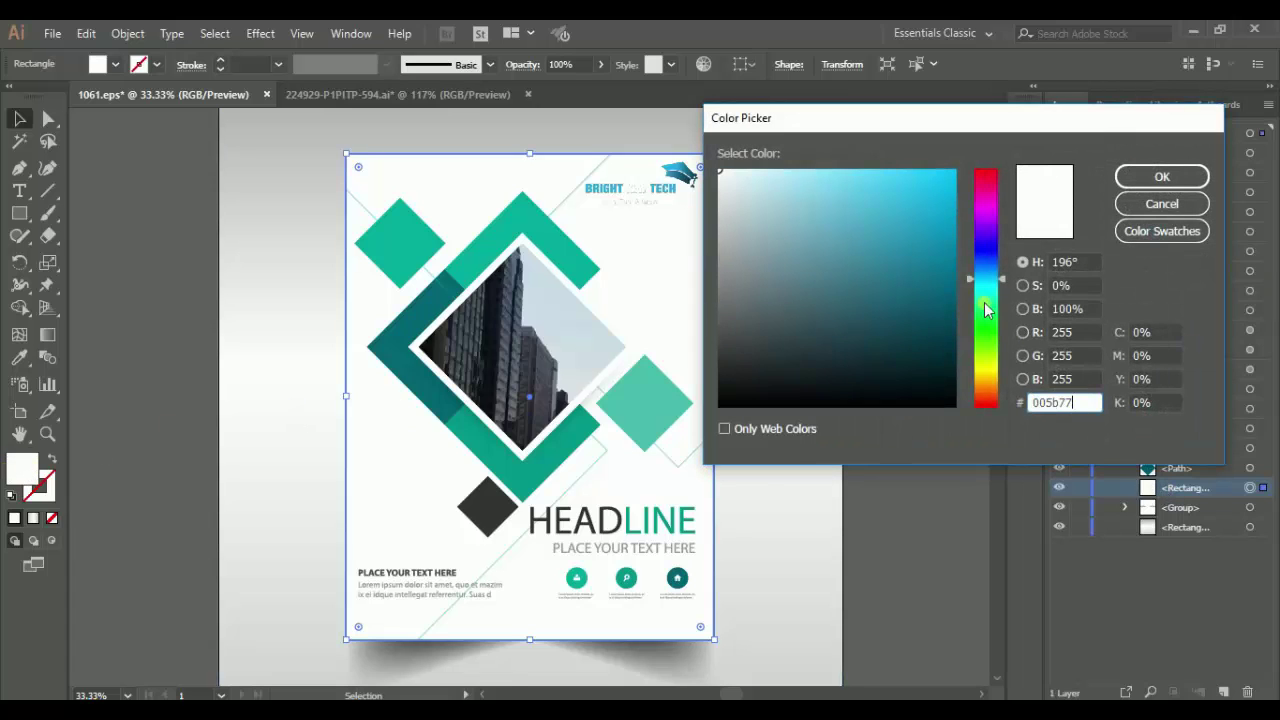
click(1155, 179)
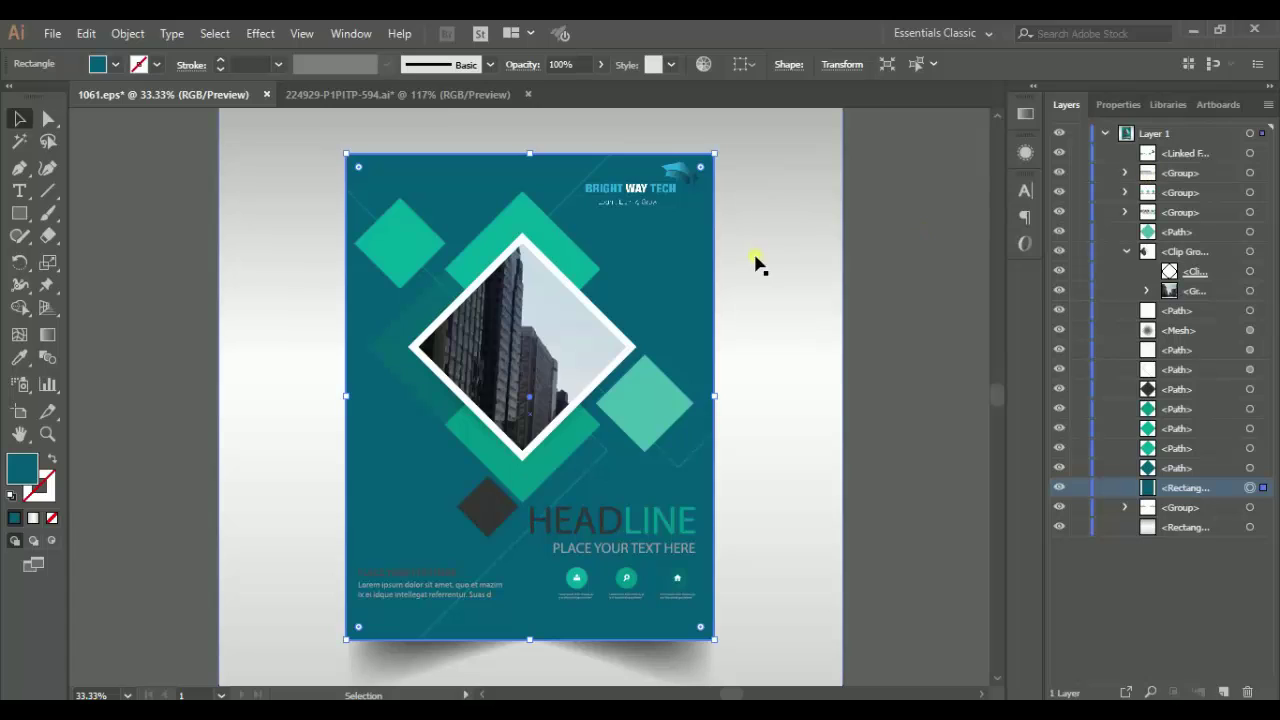
click(837, 268)
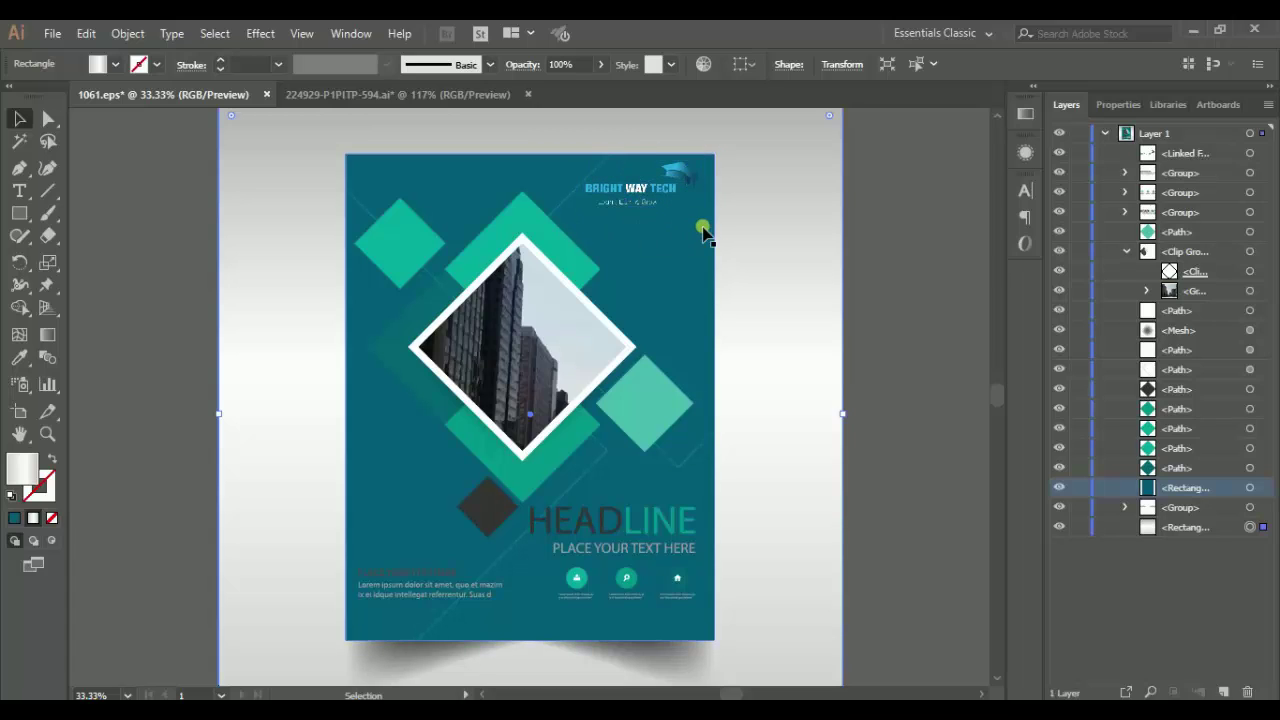
click(686, 168)
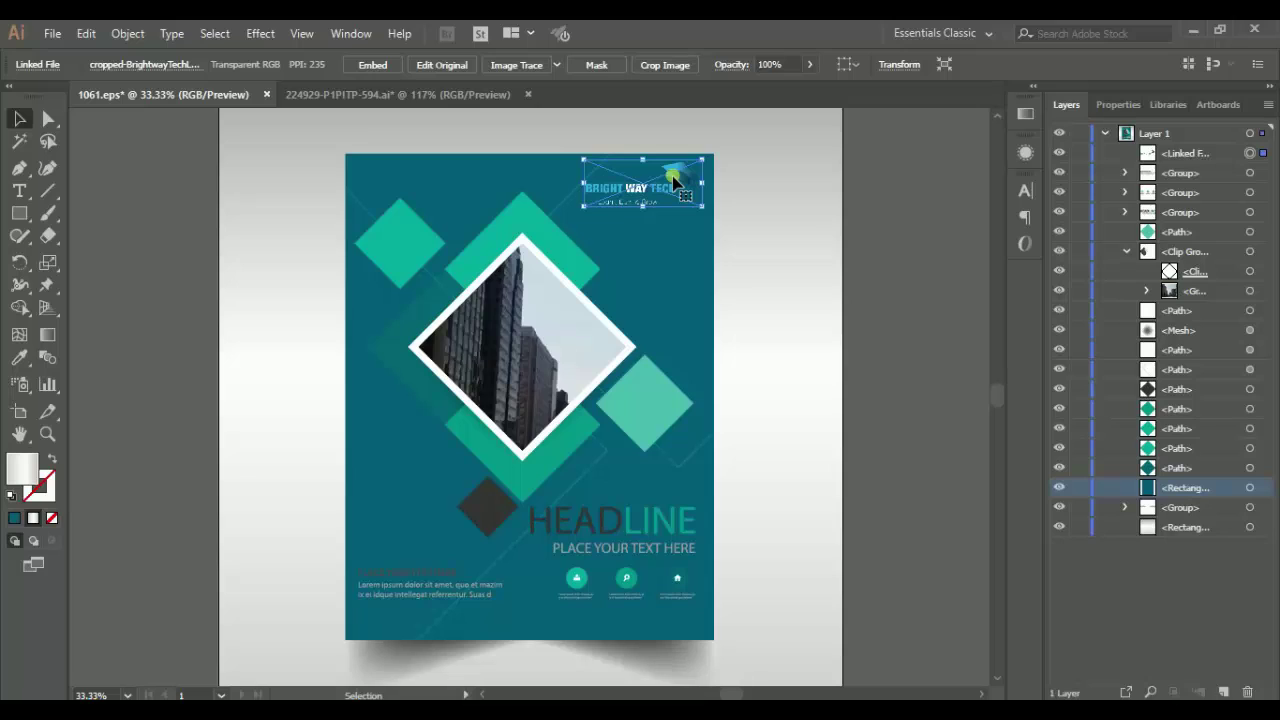
click(808, 246)
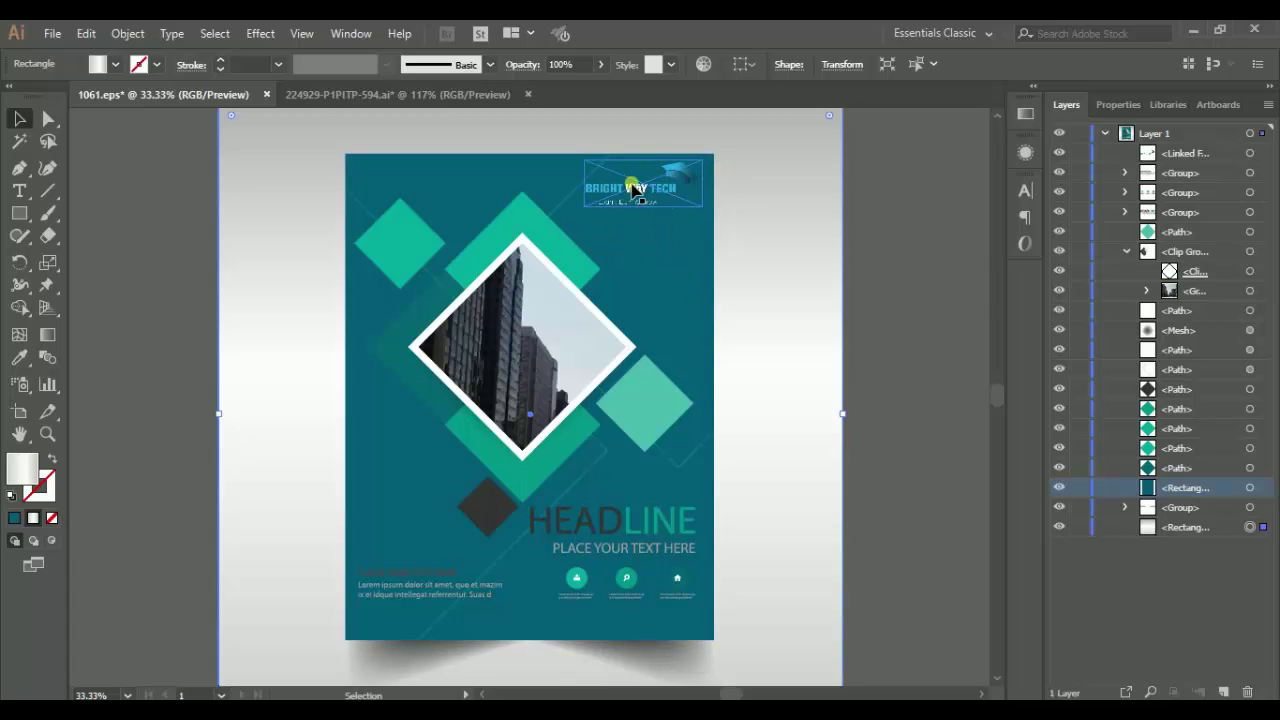
Recolour the teal diamond above the photo frame light grey cccccc
click(528, 240)
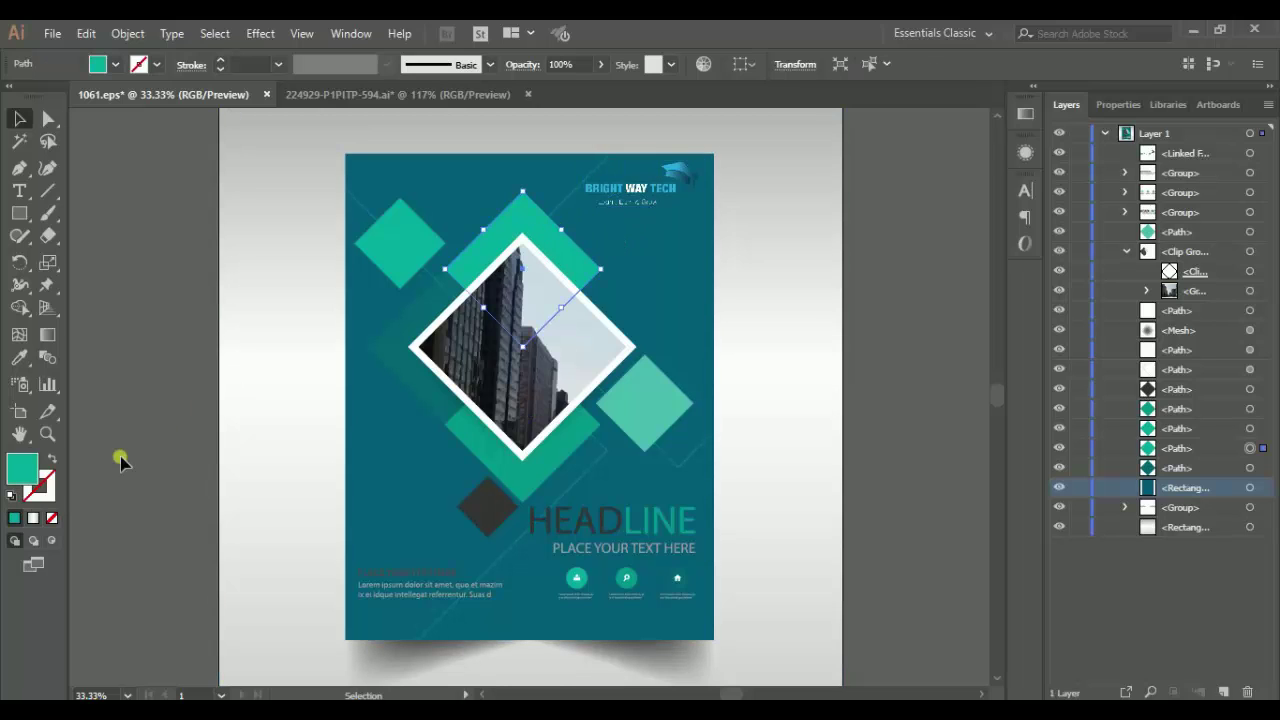
double_click(22, 466)
drag(776, 277, 694, 188)
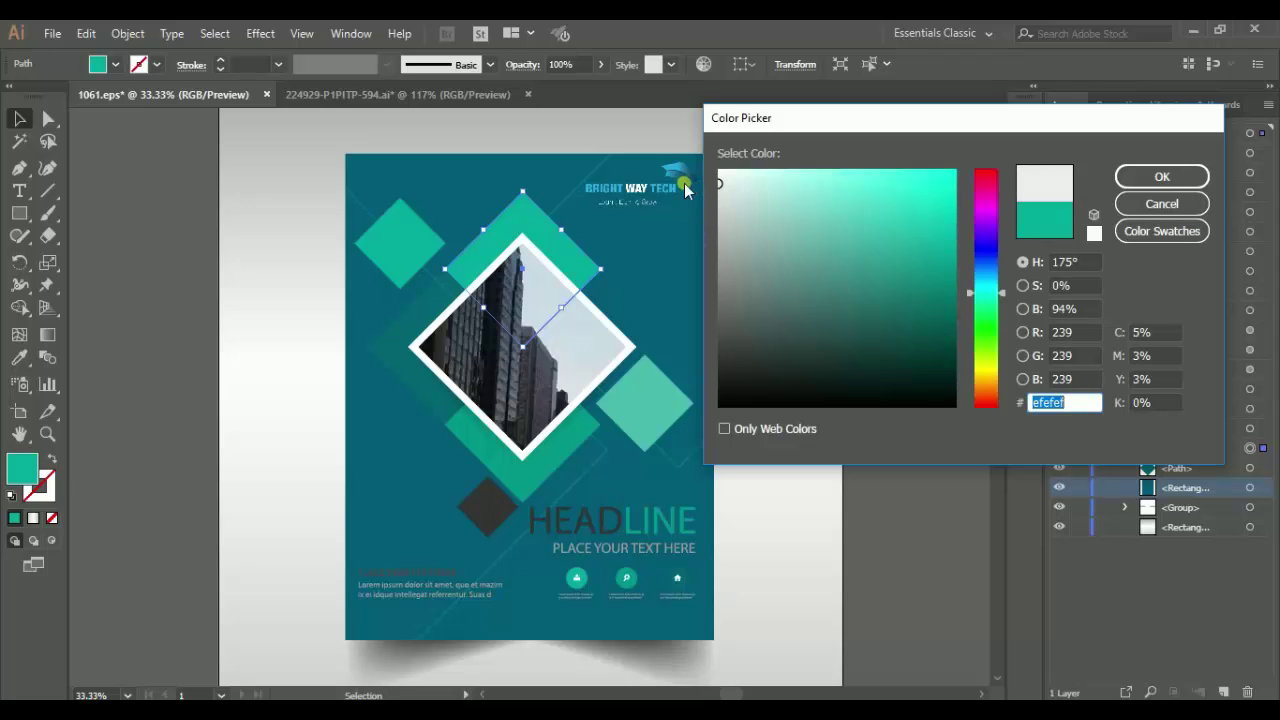
text(ccc)
key(Return)
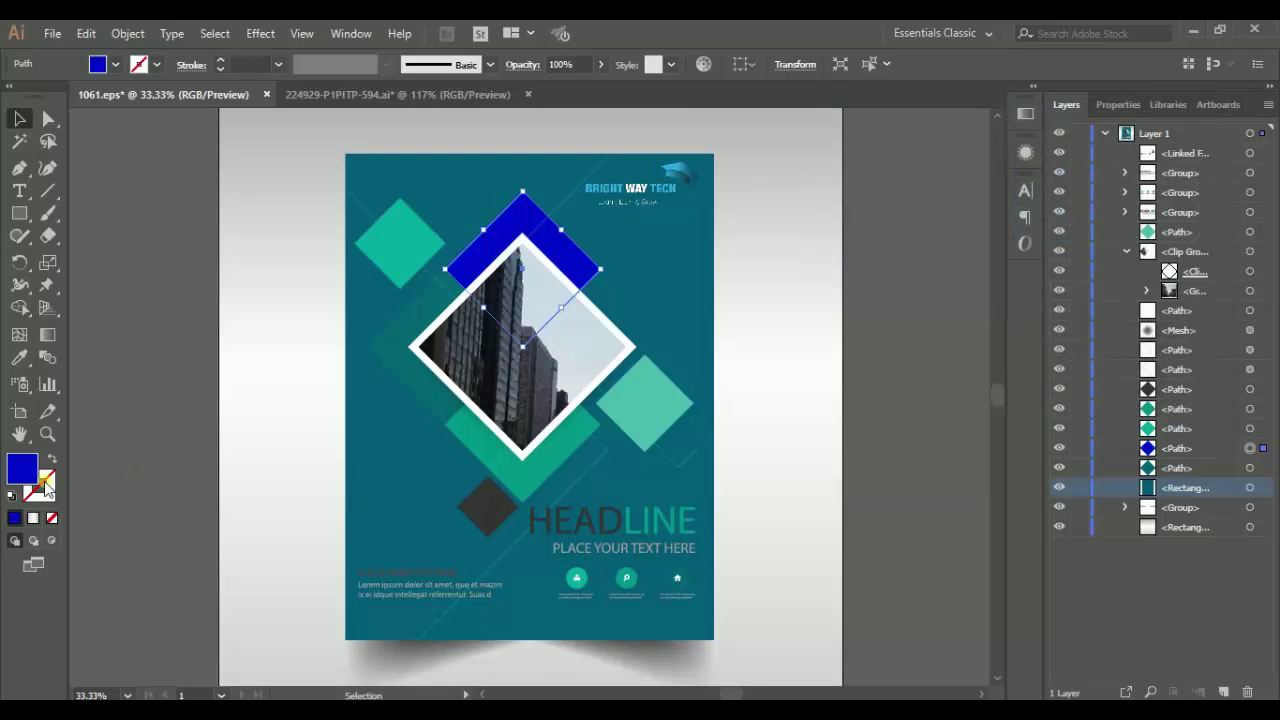
double_click(18, 478)
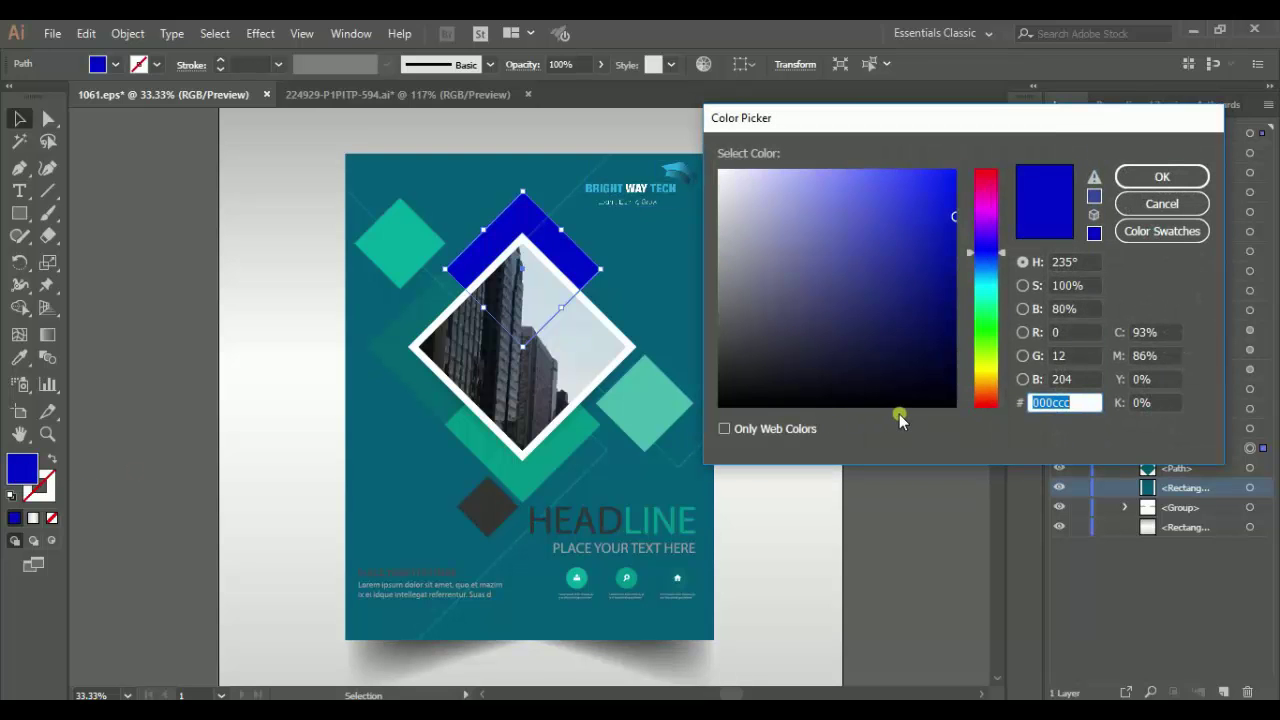
text(cc)
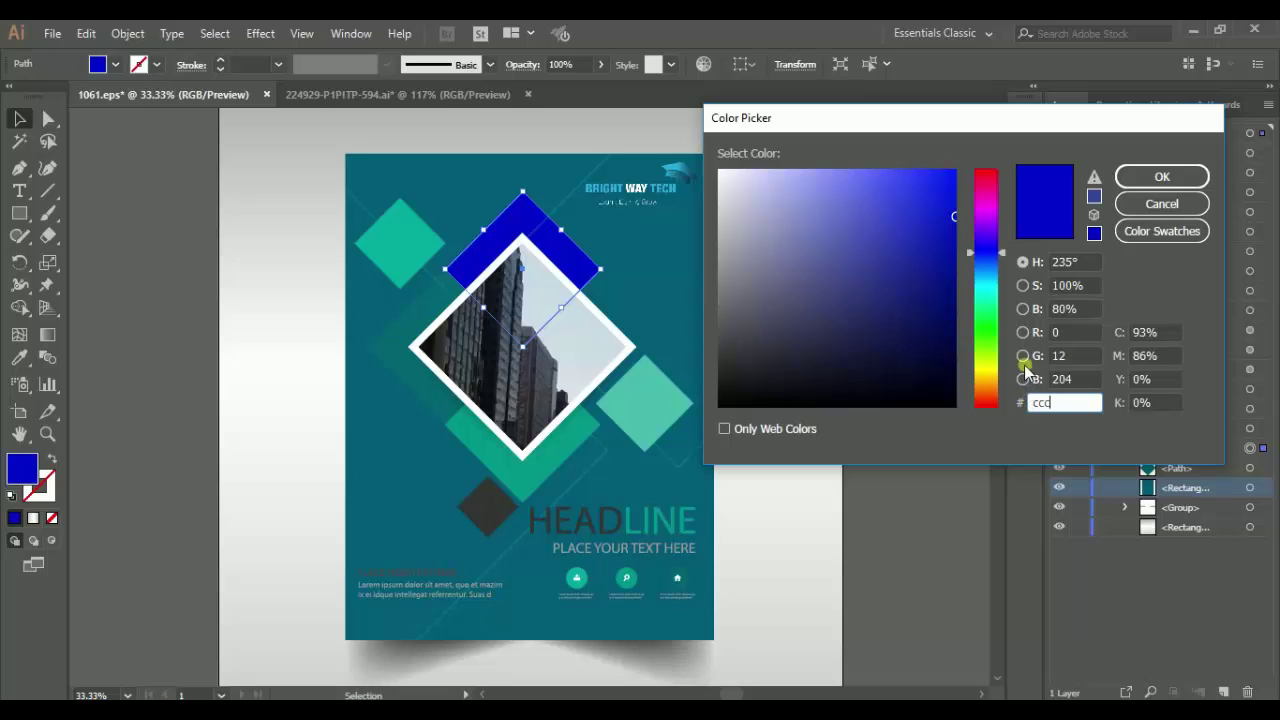
click(860, 246)
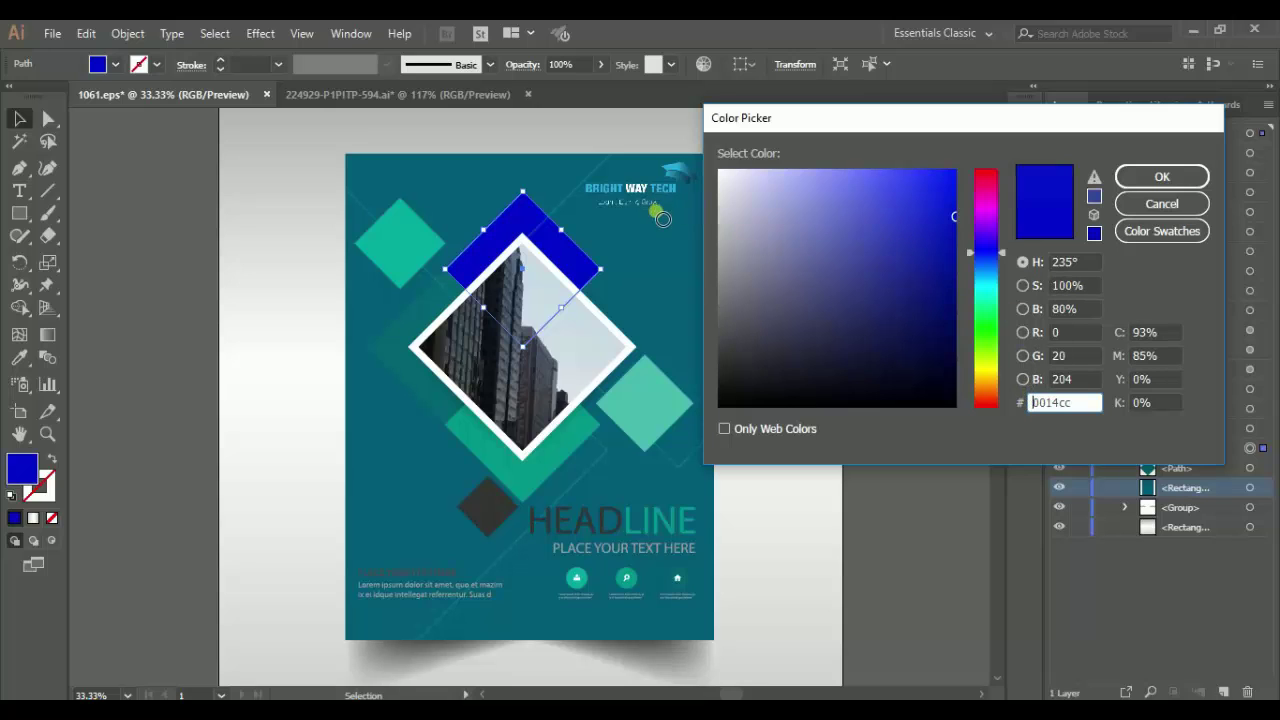
drag(760, 212, 684, 176)
mouse_move(757, 200)
mouse_down()
mouse_move(724, 211)
mouse_move(723, 199)
mouse_up()
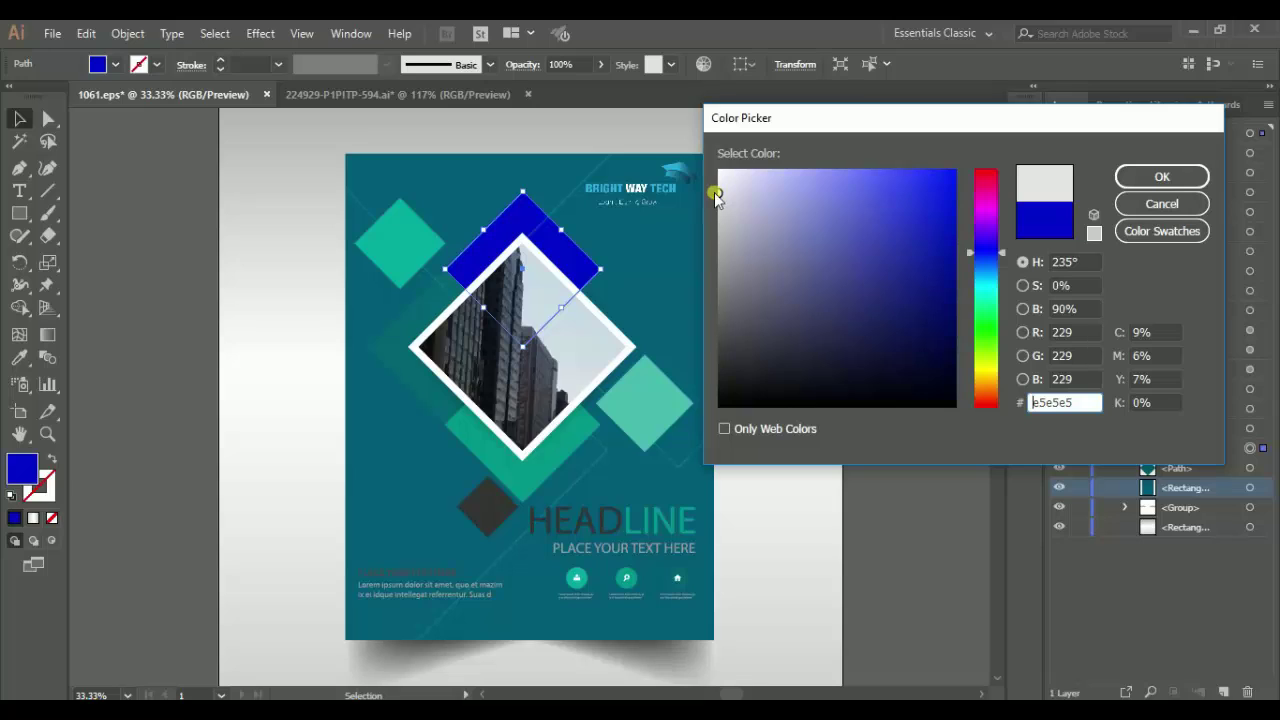
text(cccccc)
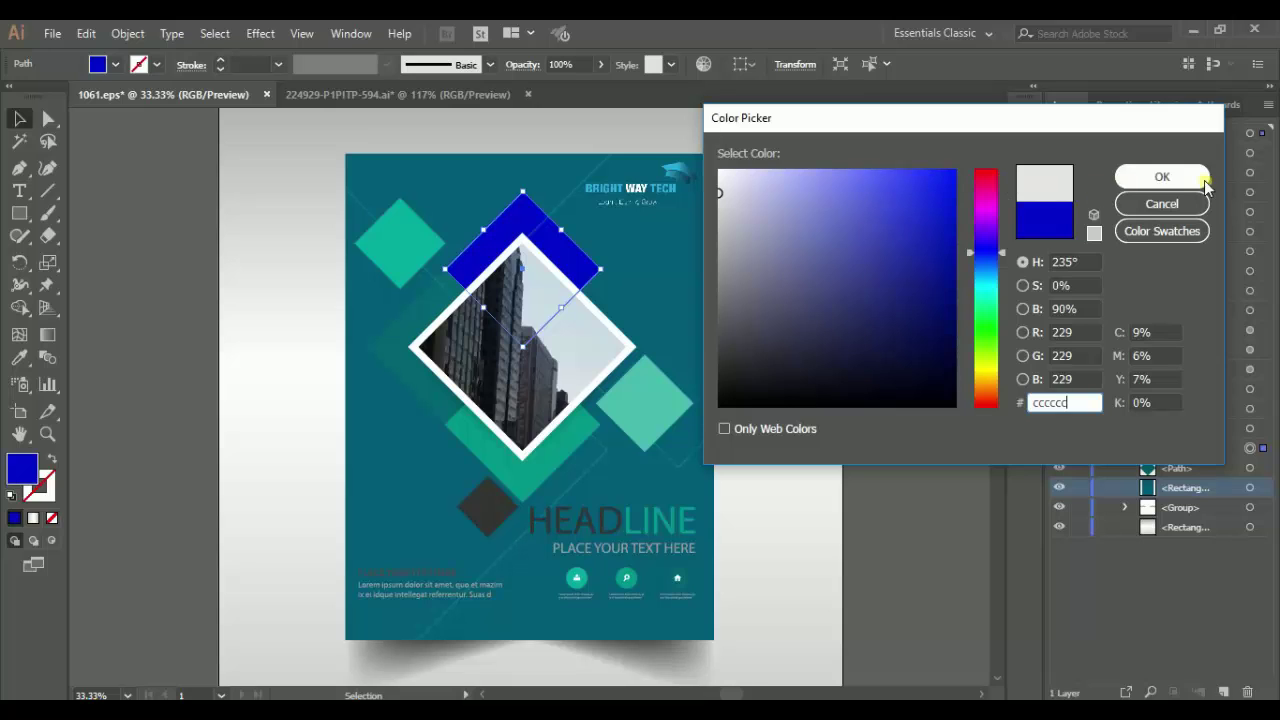
click(1158, 177)
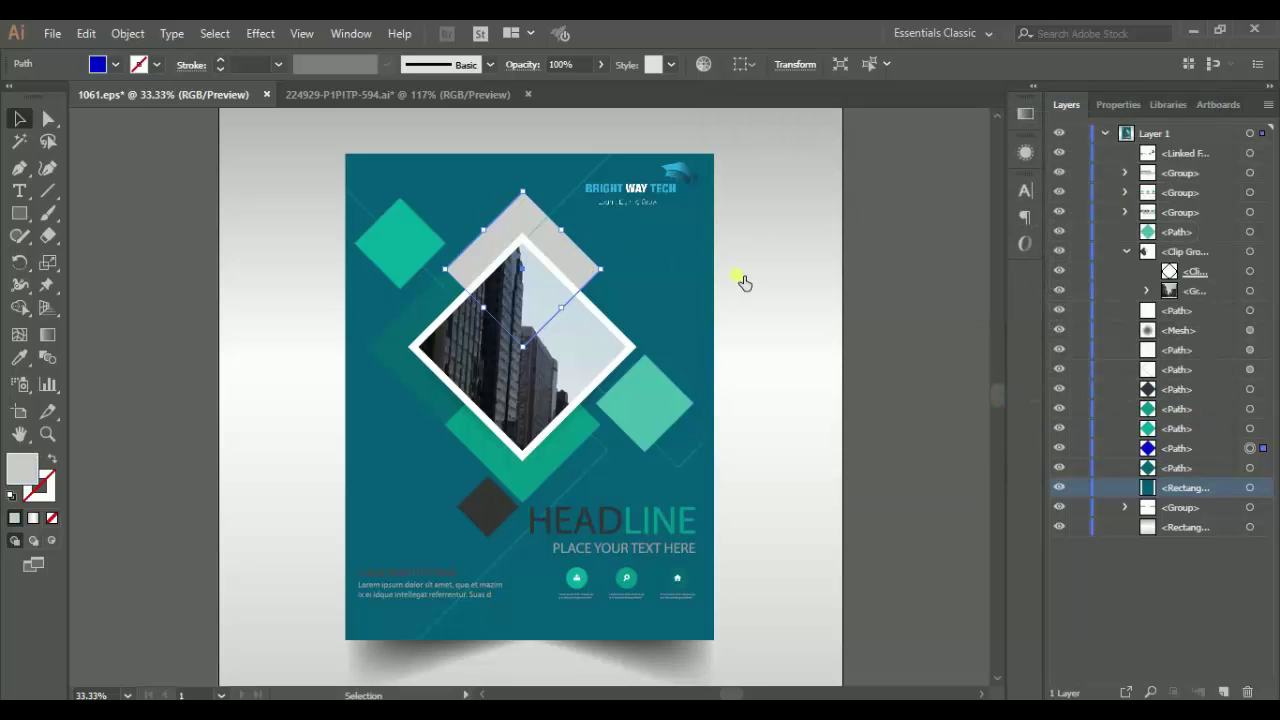
click(746, 285)
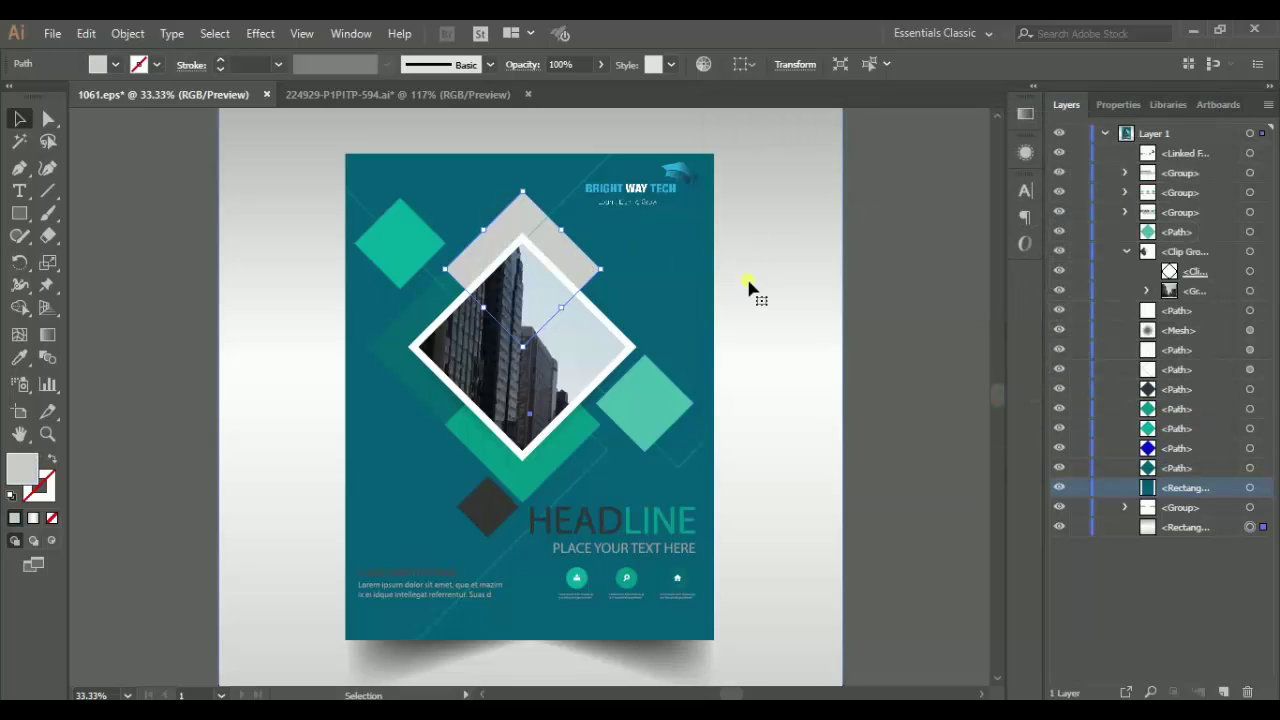
Recolour the top-left, right and lower diamonds light grey cccccc
click(410, 237)
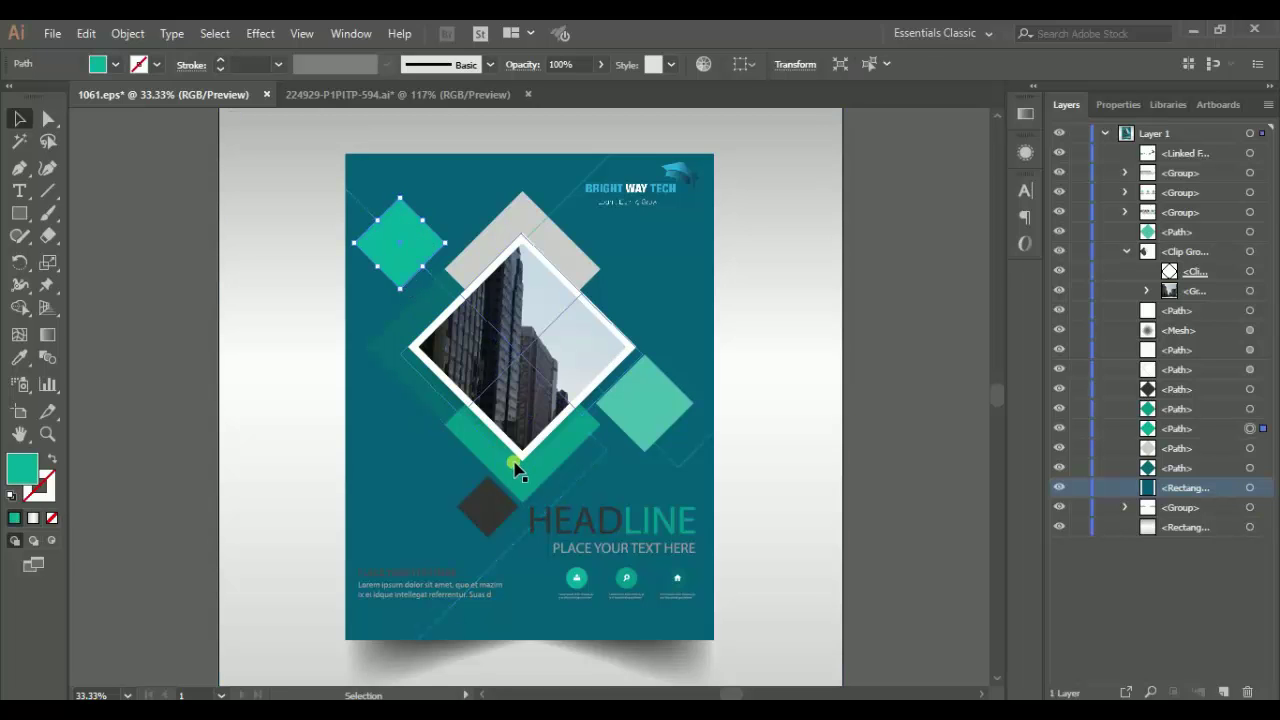
double_click(22, 467)
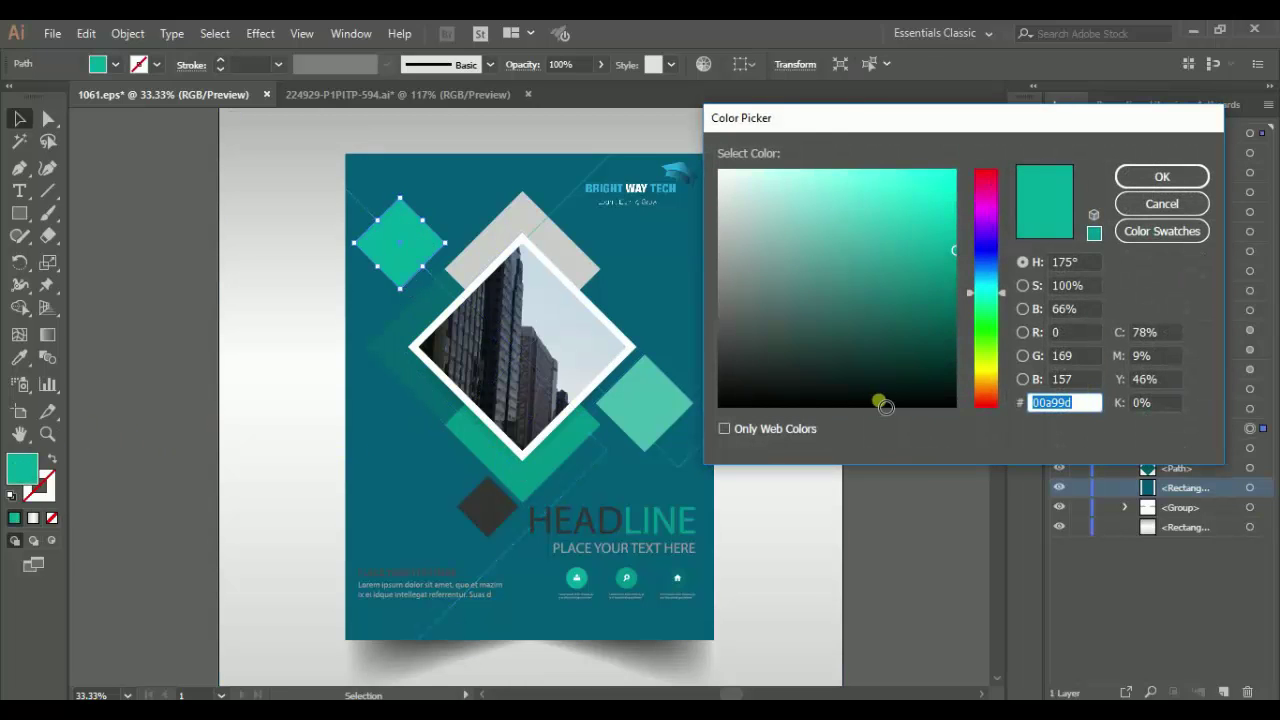
text(cccccc)
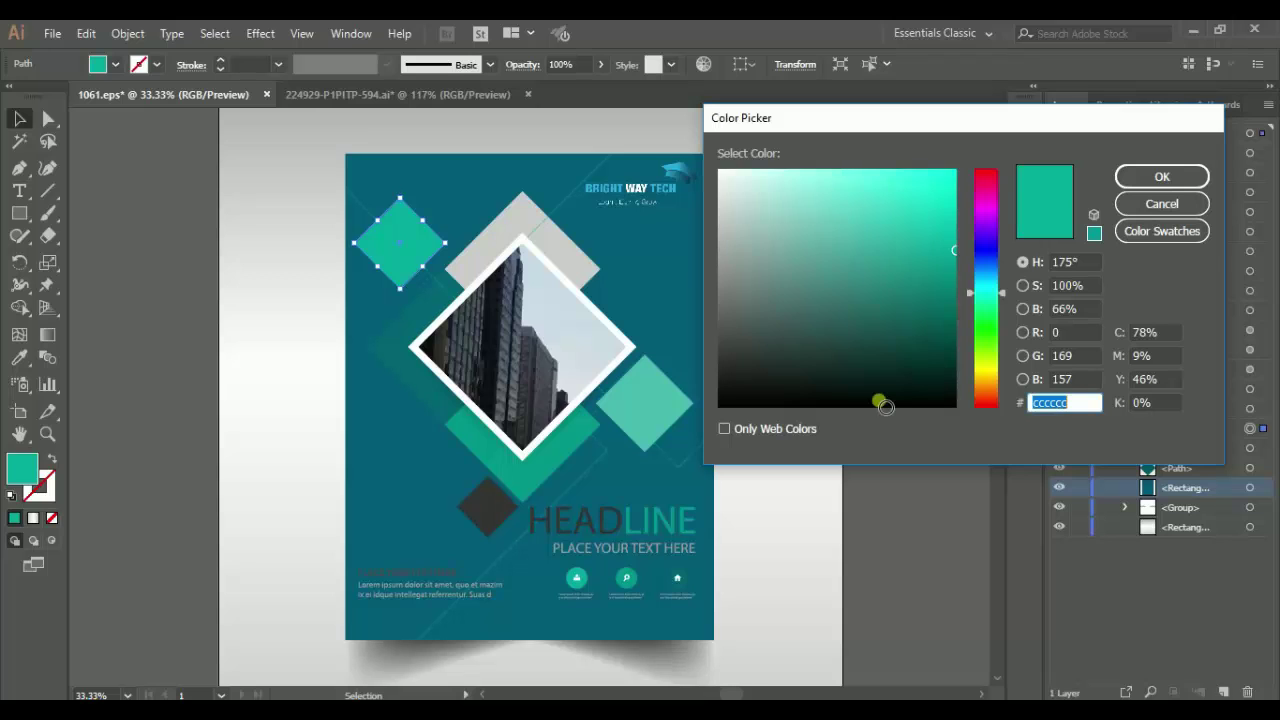
key(Return)
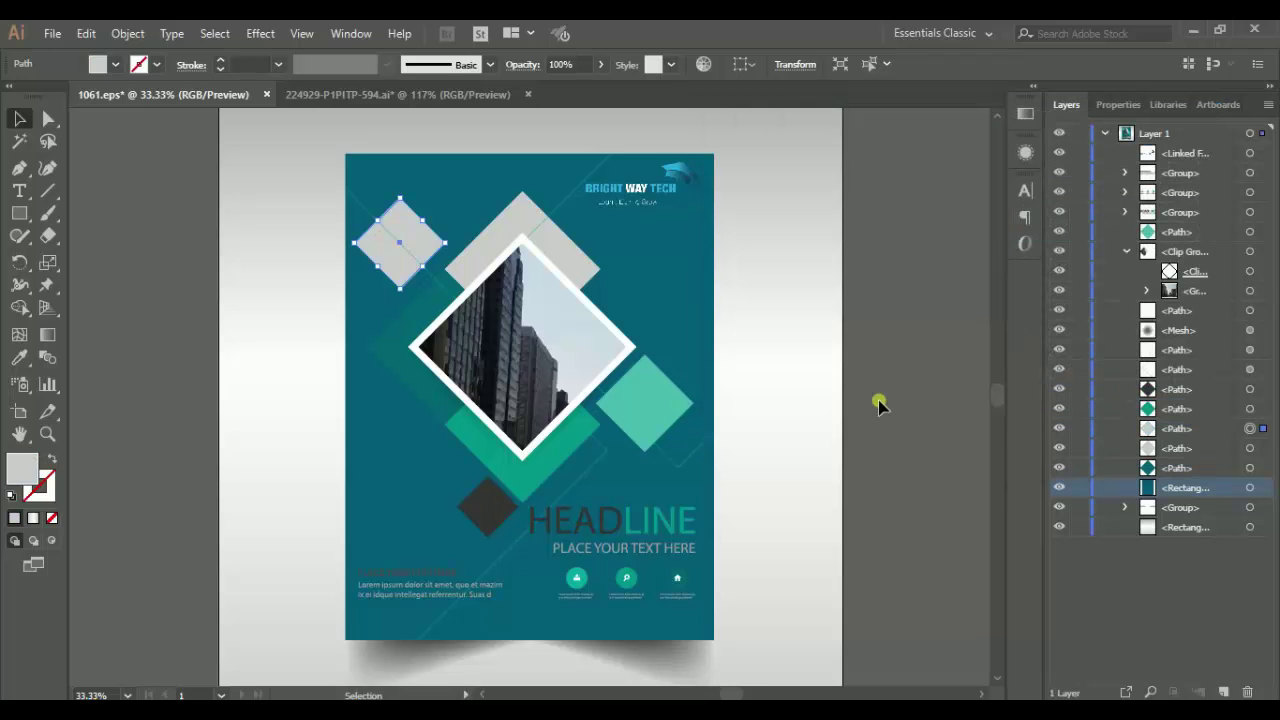
click(652, 406)
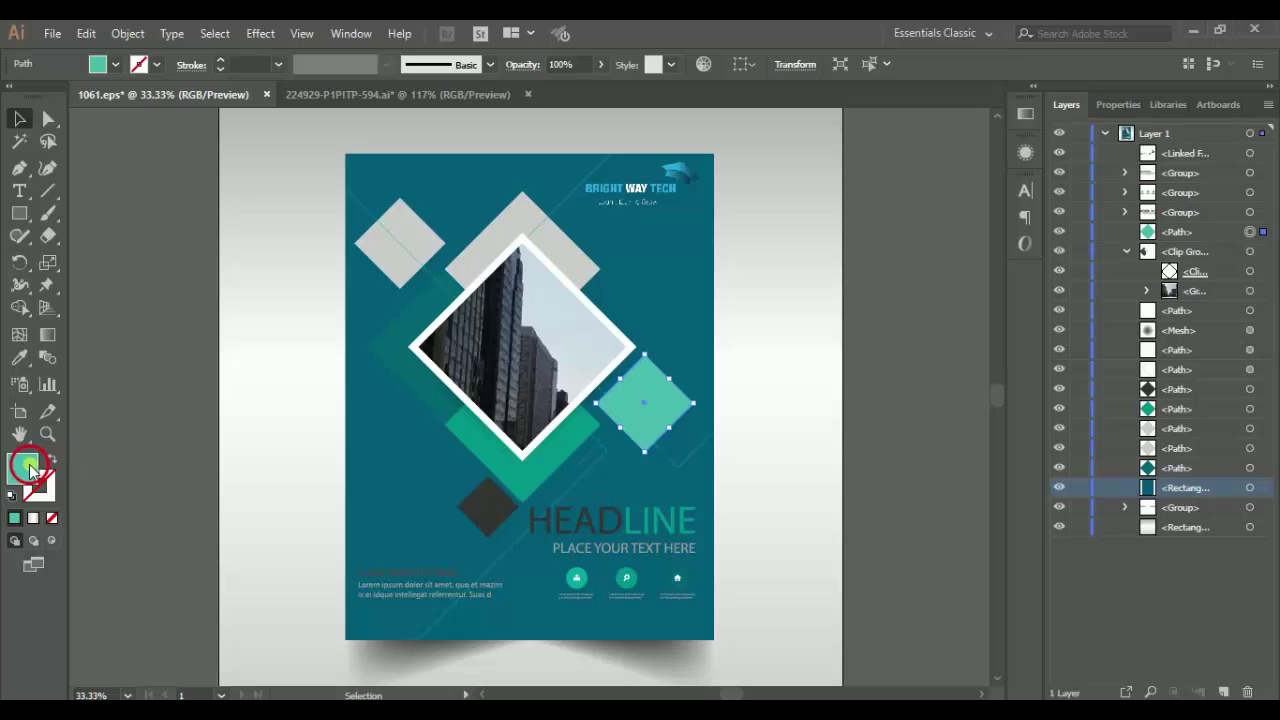
double_click(22, 467)
text(cccccc)
key(Return)
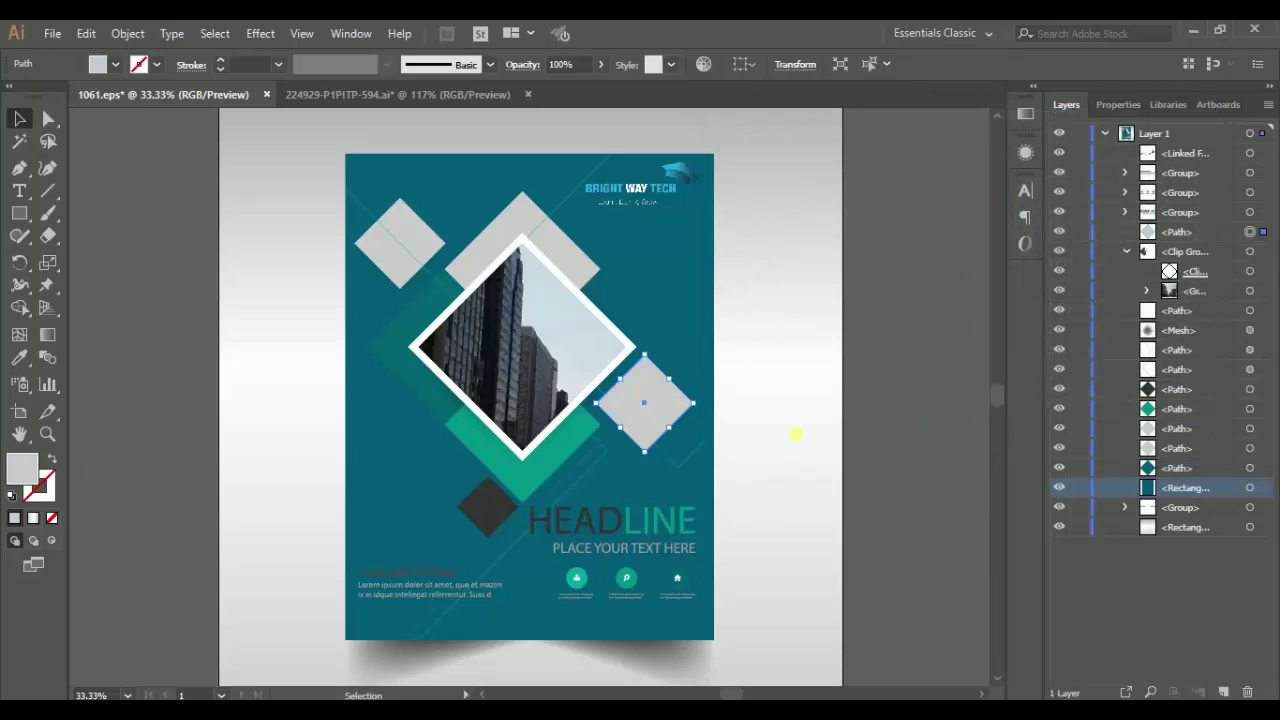
click(540, 482)
double_click(22, 467)
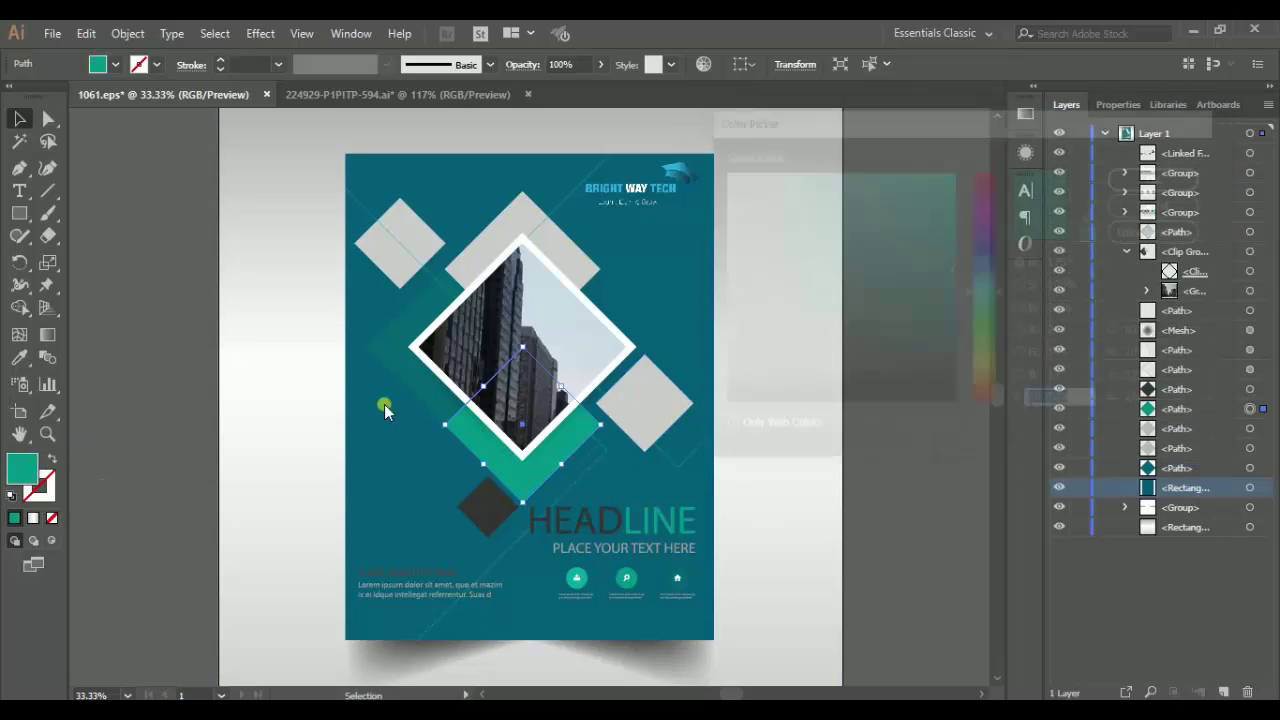
text(cccccc)
key(Return)
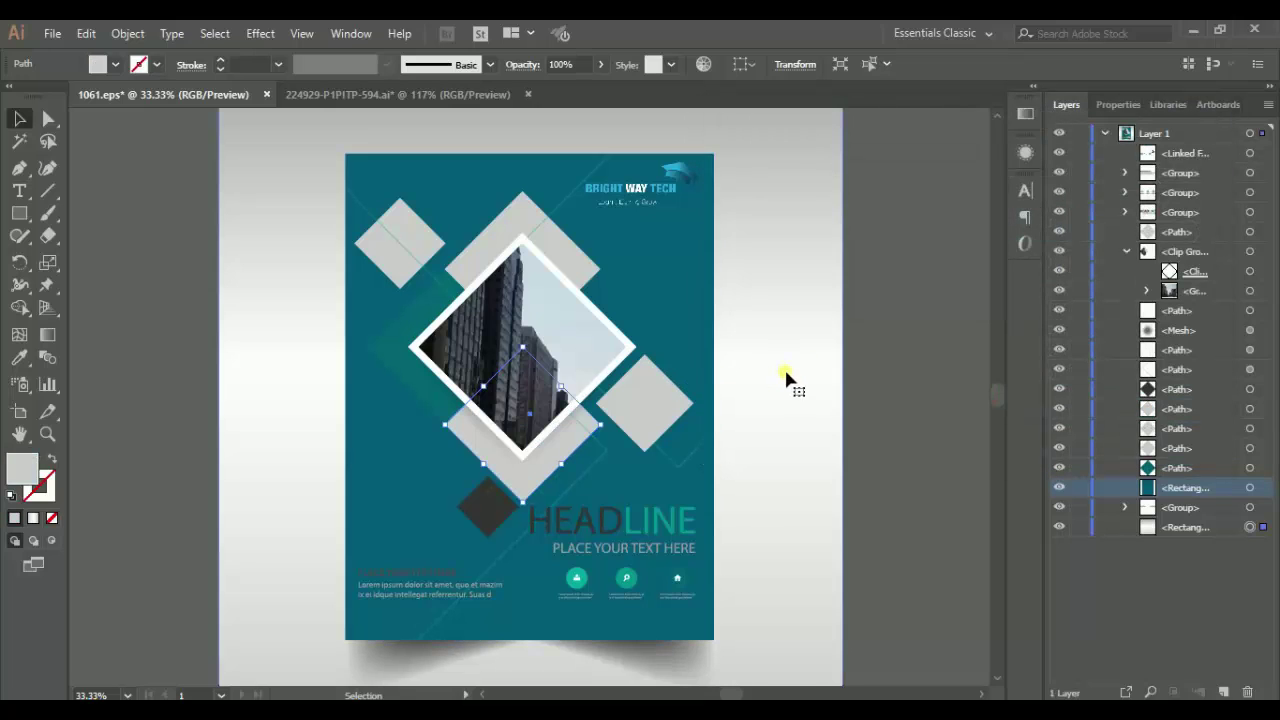
click(790, 380)
Fill the diamond beside HEADLINE and the diamond left of the photo navy 00234c
click(484, 508)
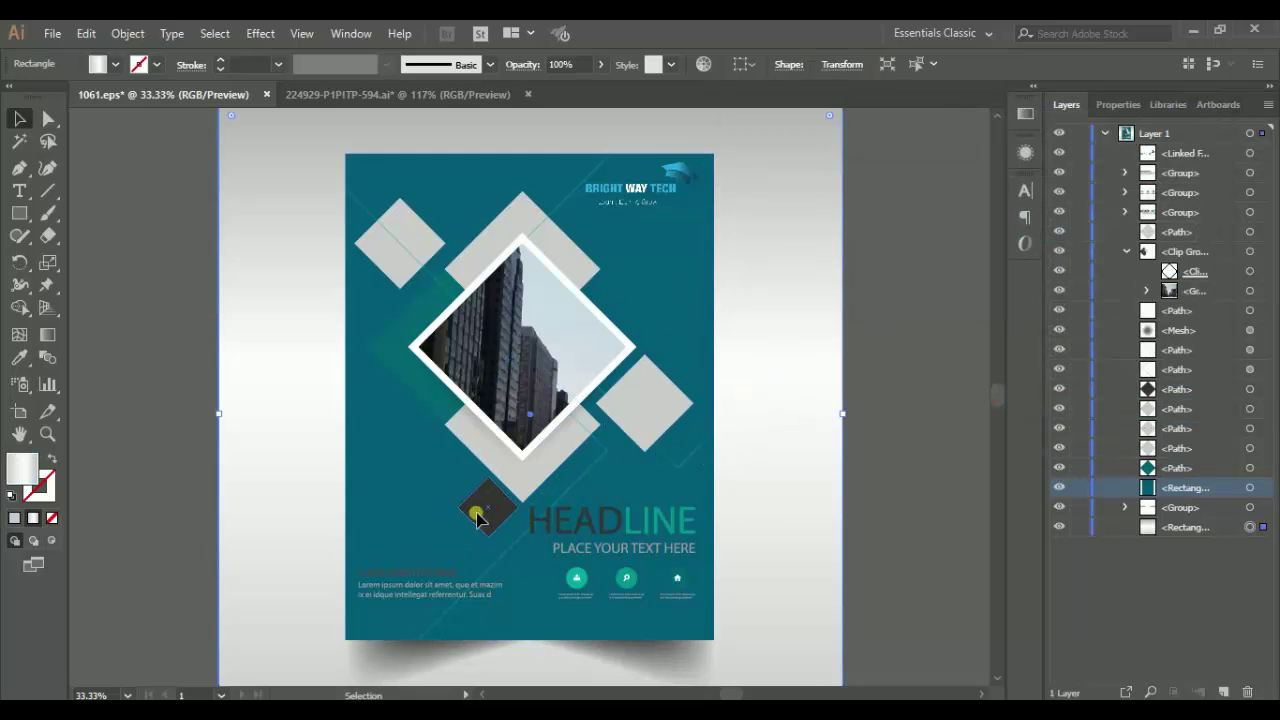
double_click(22, 467)
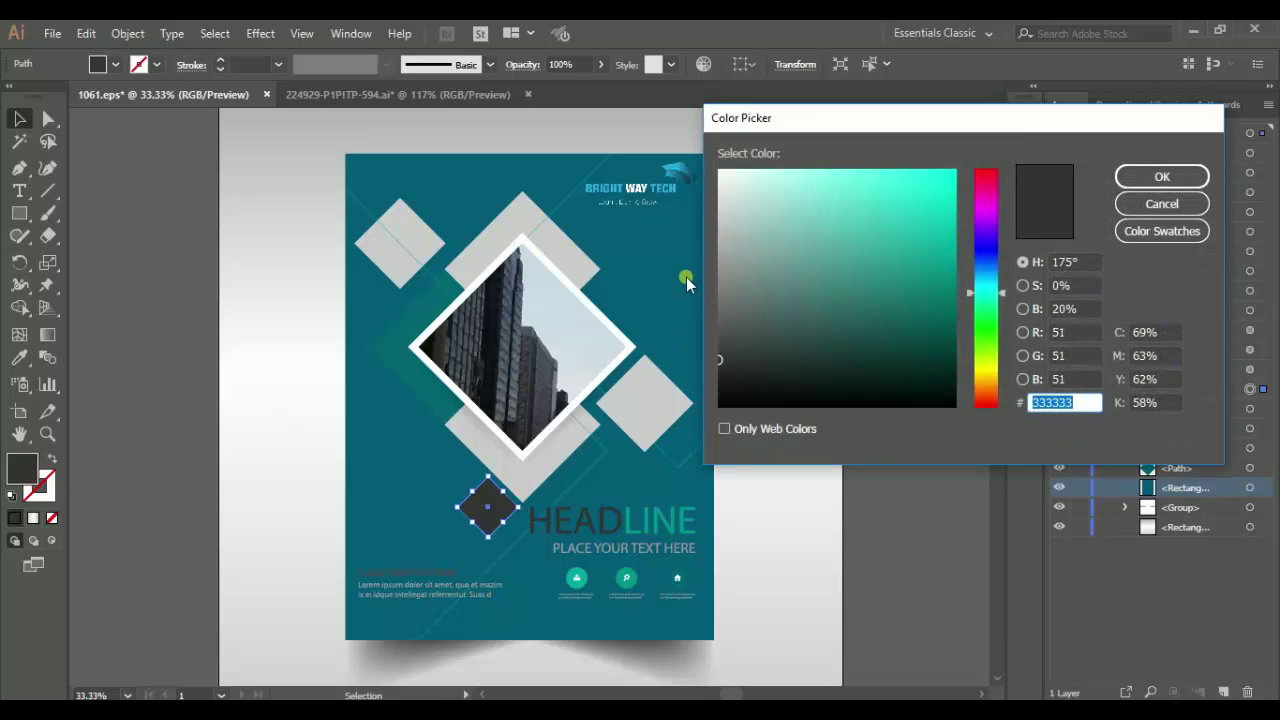
text(00234c)
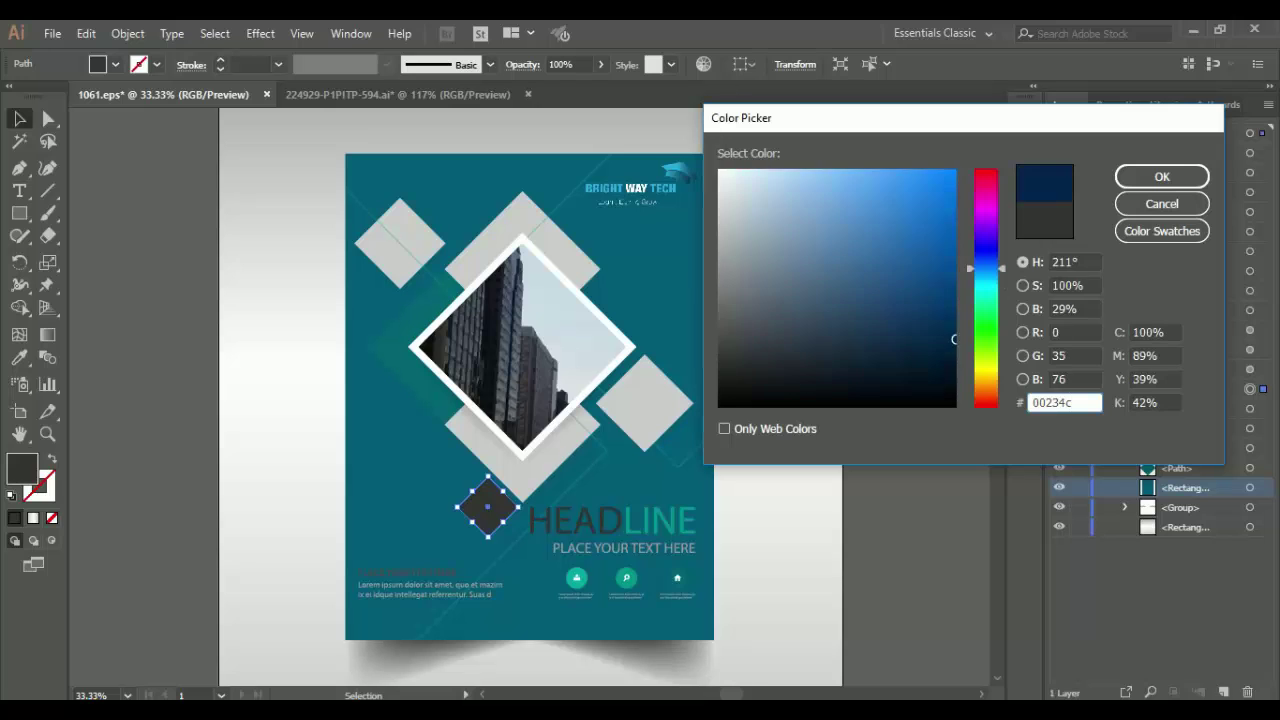
key(Return)
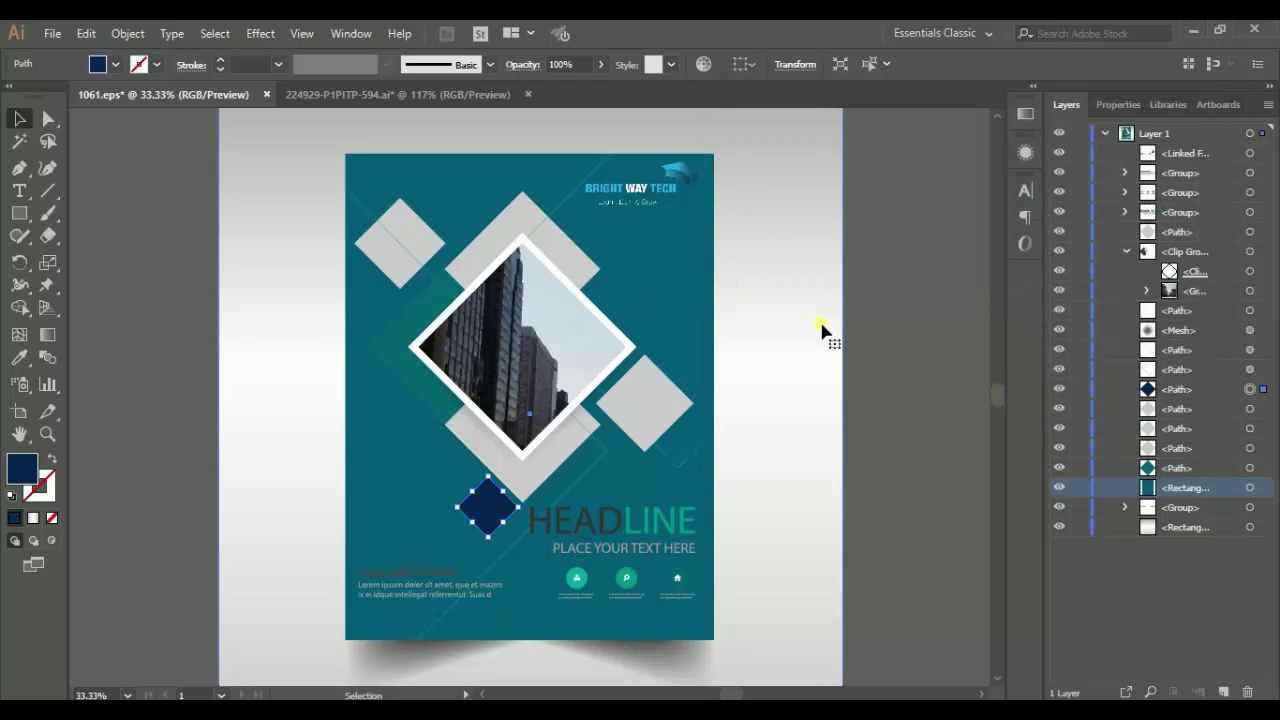
click(400, 348)
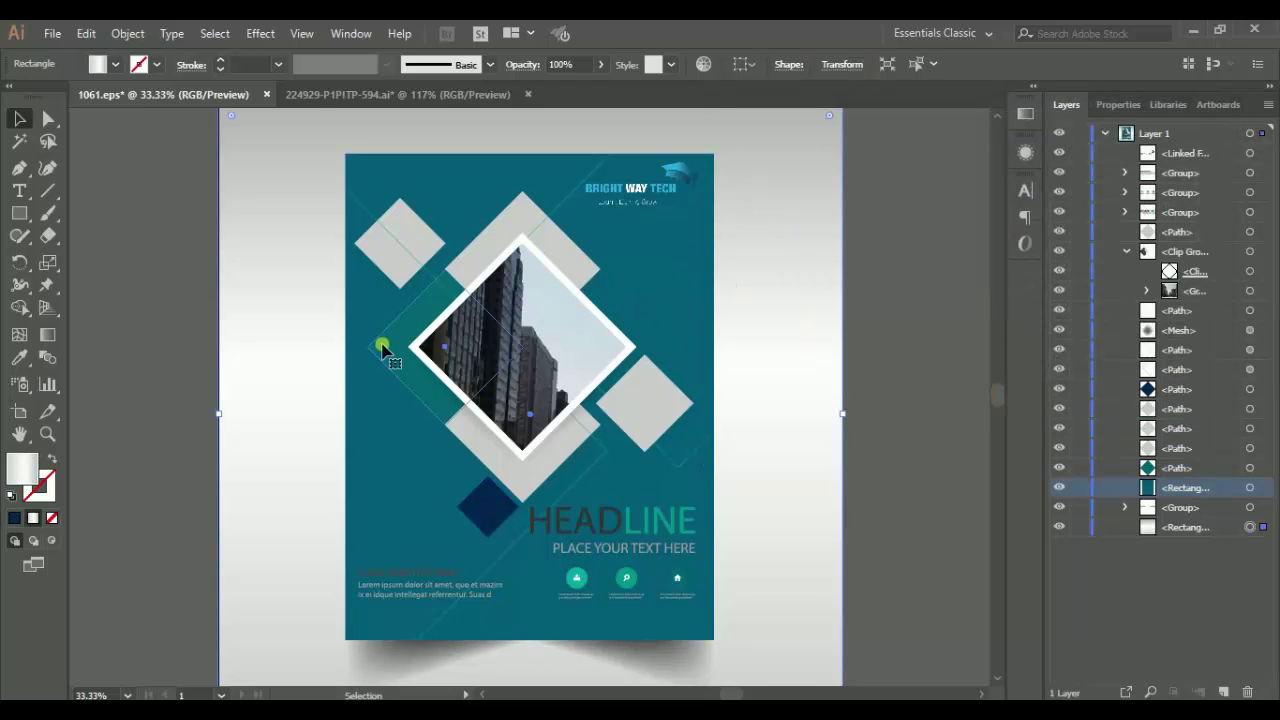
double_click(22, 468)
text(0023)
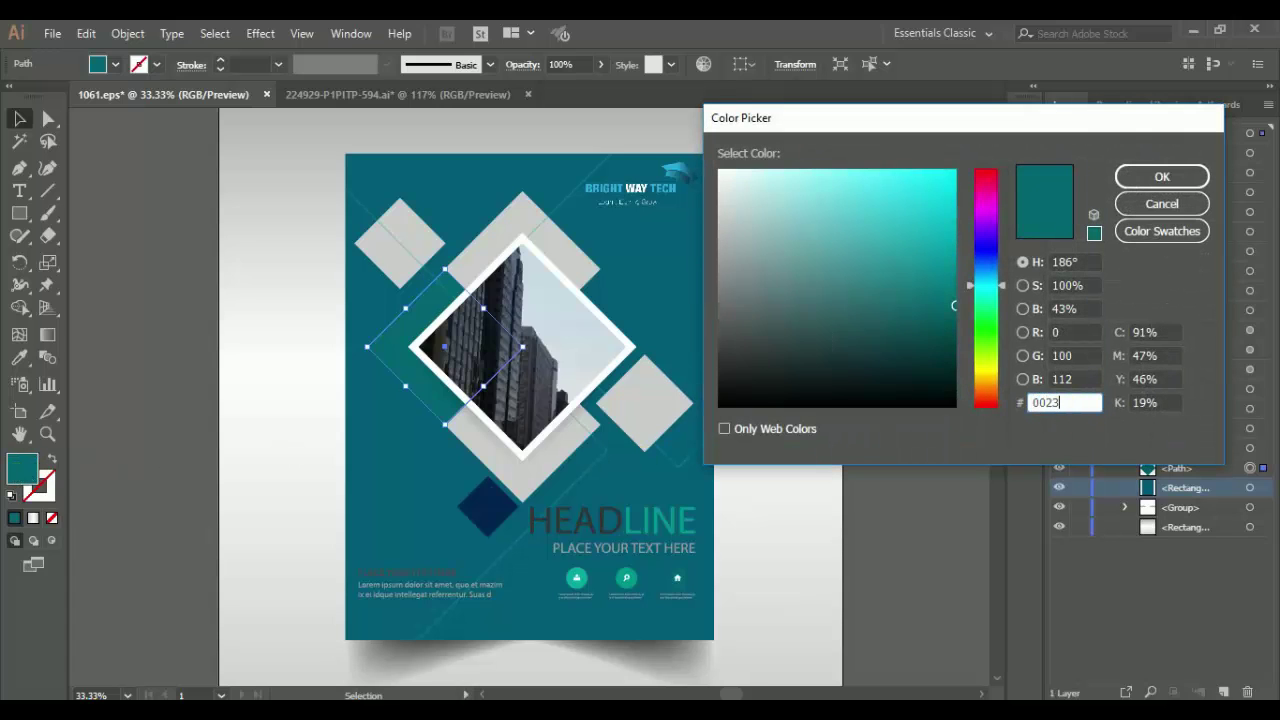
text(c)
key(Return)
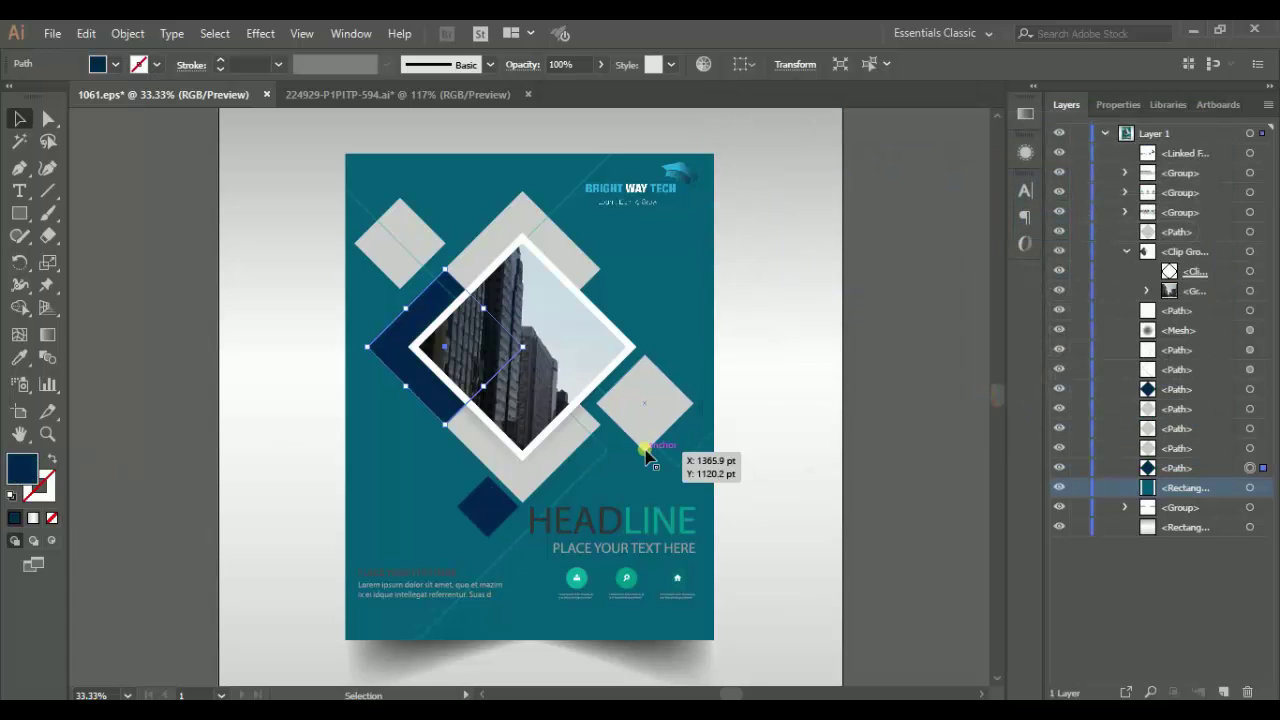
click(842, 398)
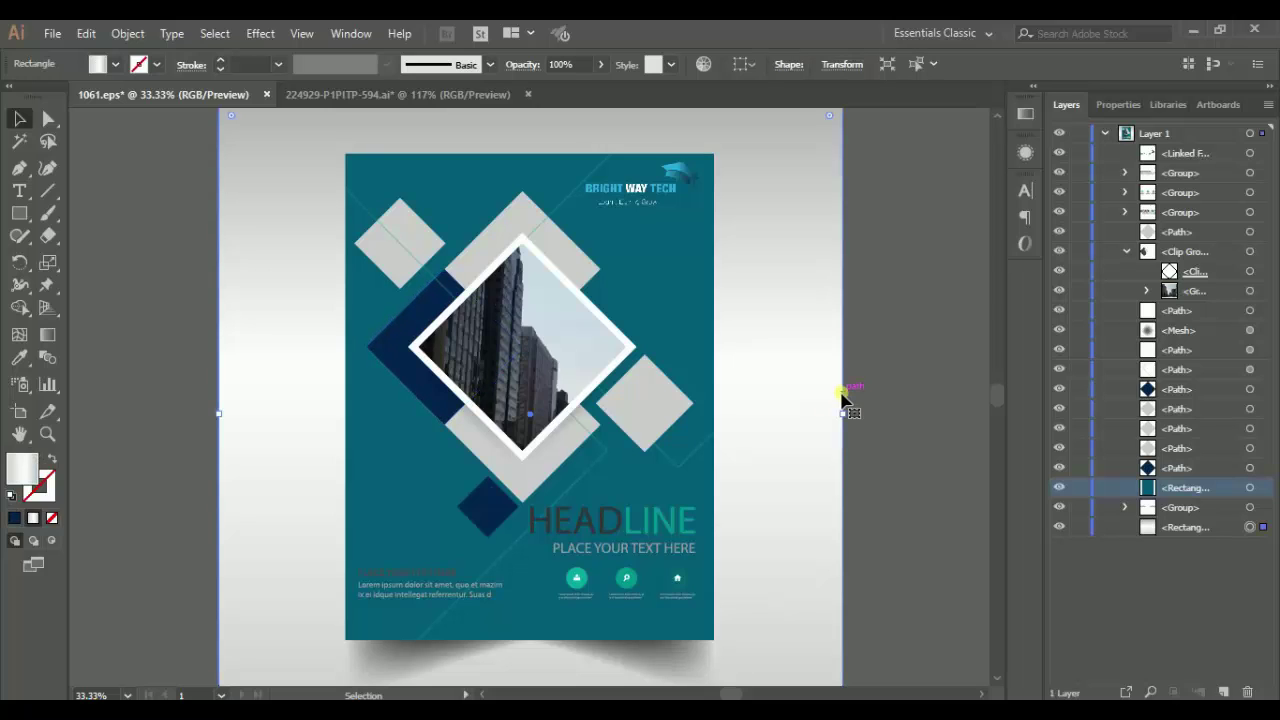
key(ctrl+equal)
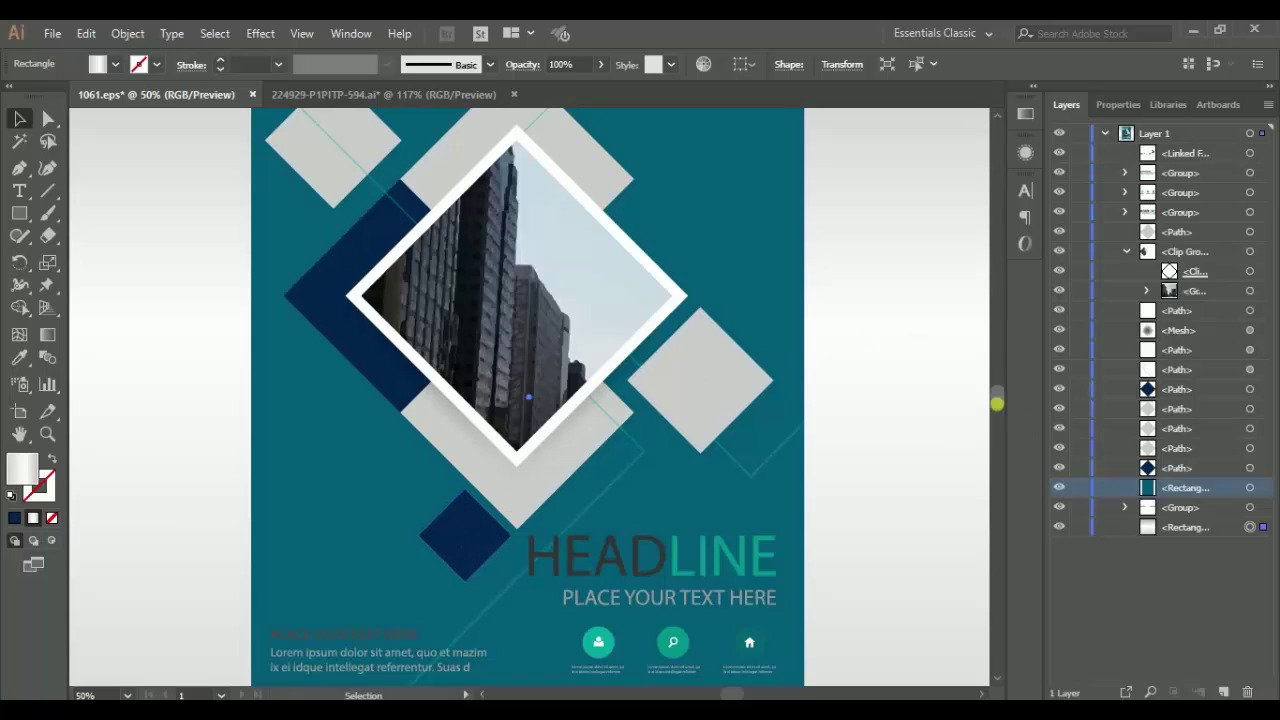
Ungroup the headline block, then ungroup HEADLINE into separate letters and test the D
click(620, 548)
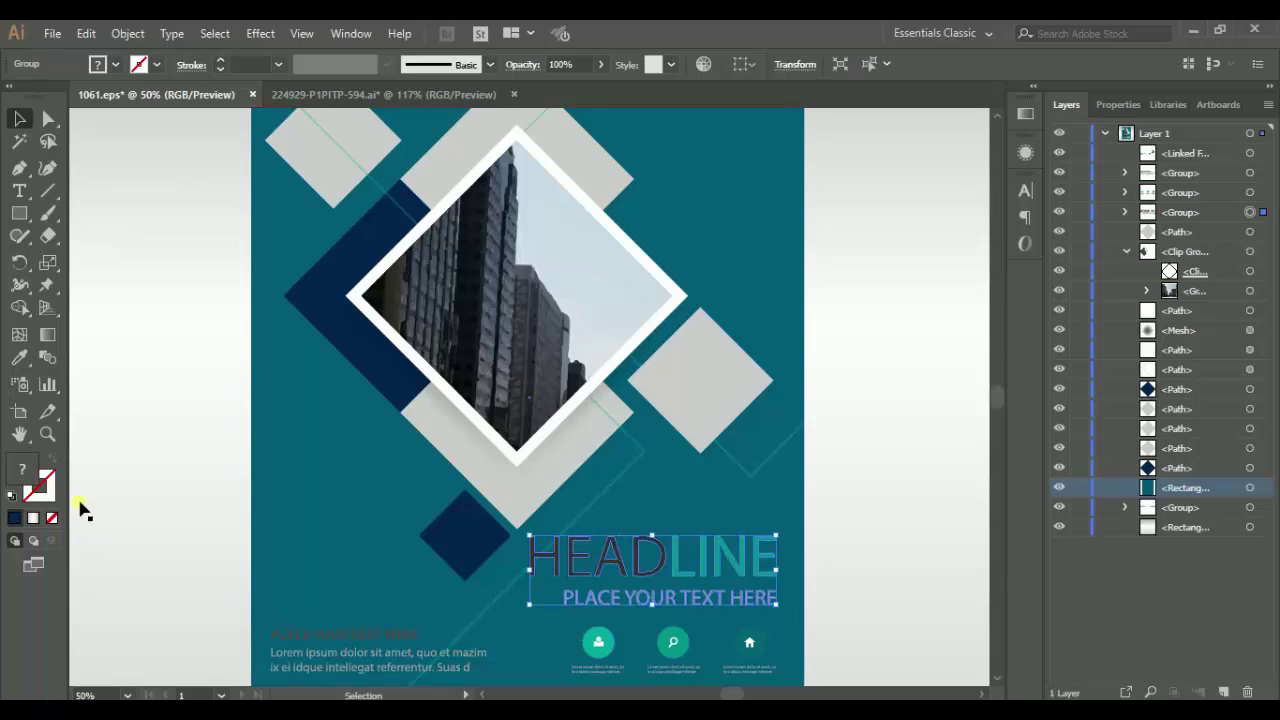
right_click(734, 582)
click(788, 439)
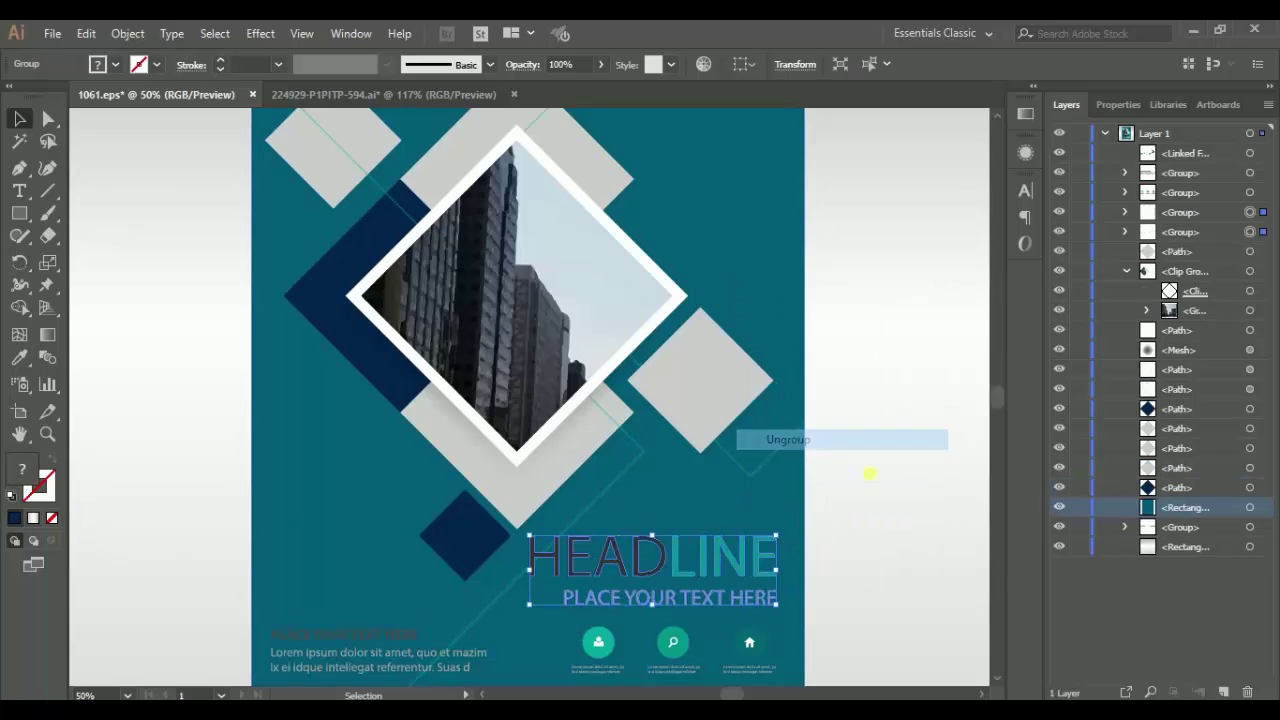
click(760, 556)
click(720, 557)
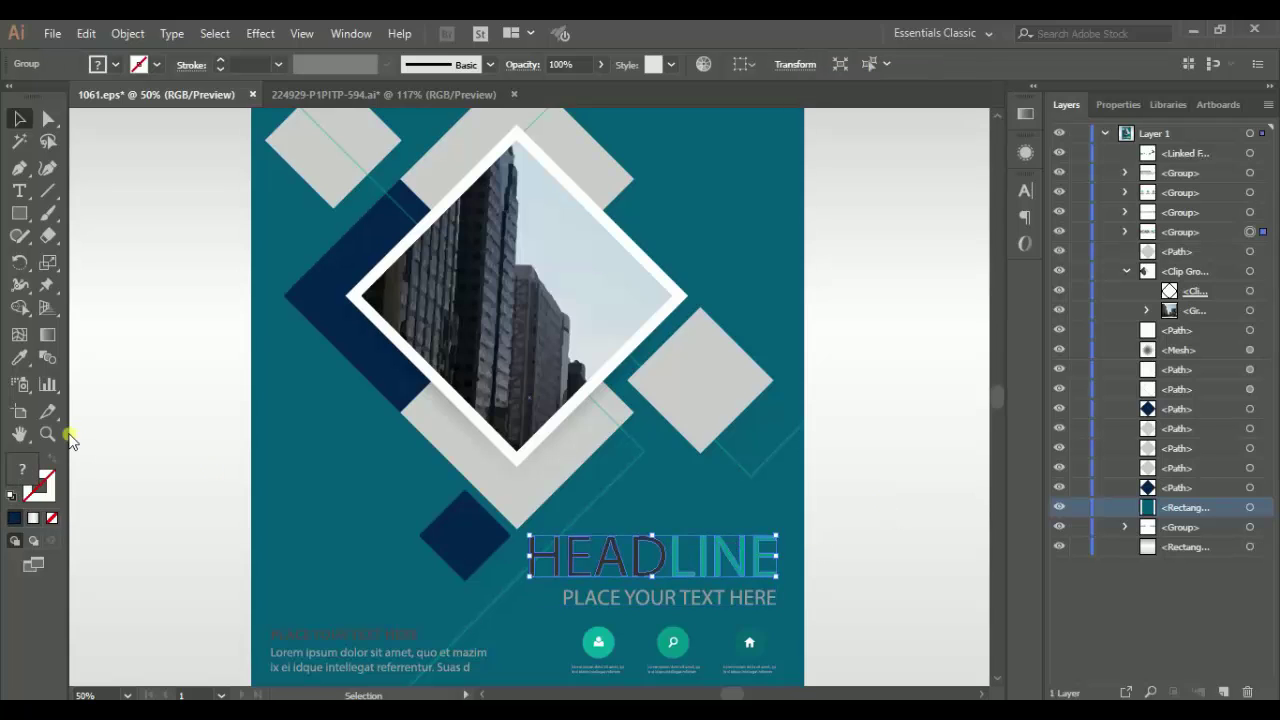
right_click(628, 543)
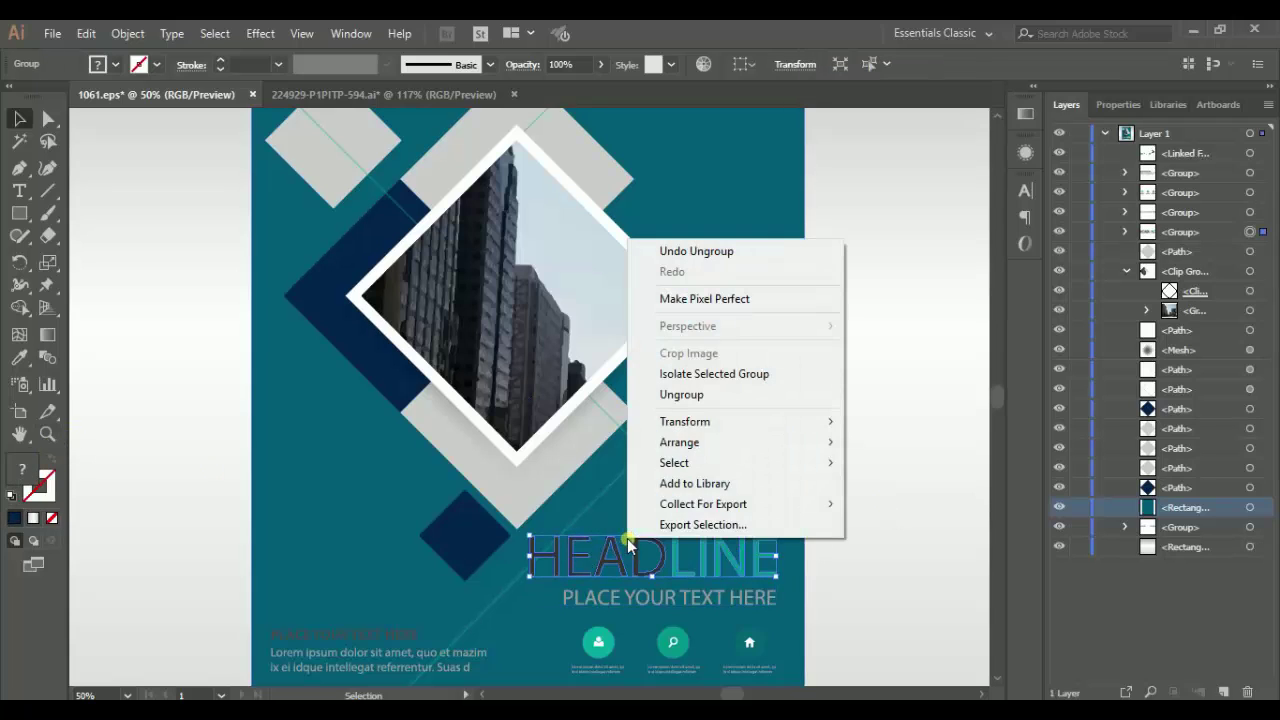
click(714, 395)
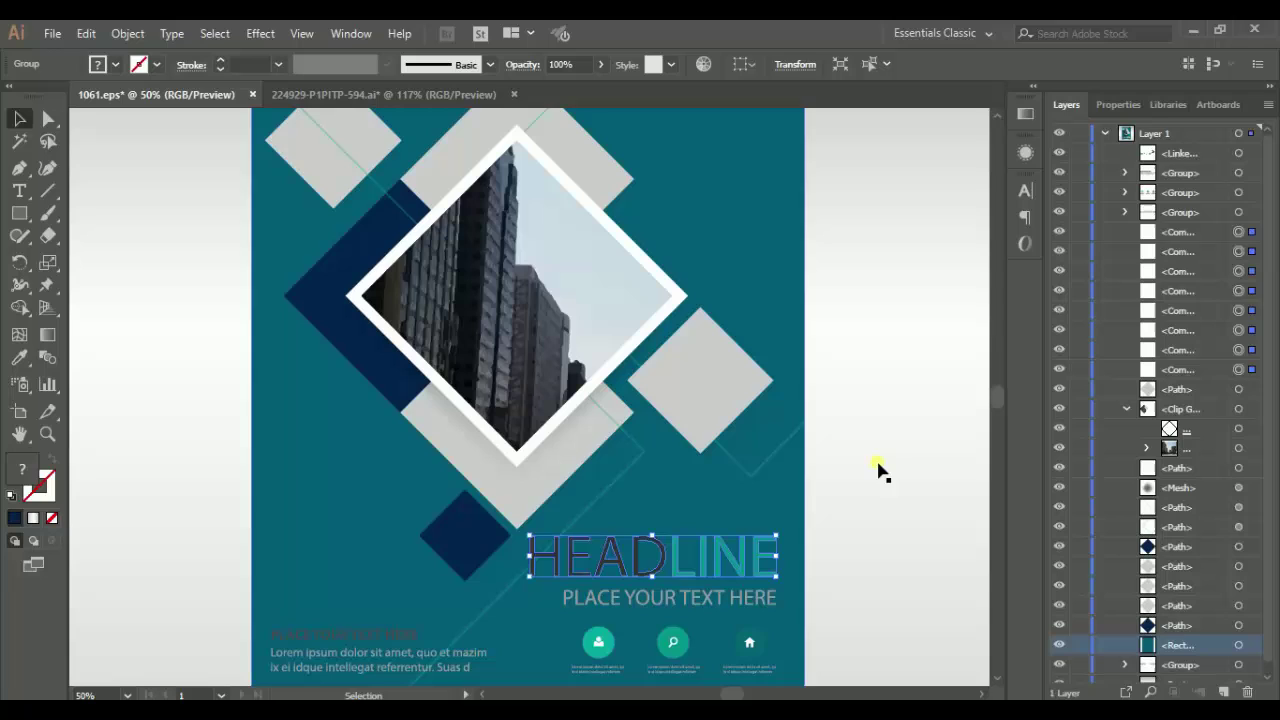
click(800, 520)
click(645, 558)
drag(638, 554, 640, 560)
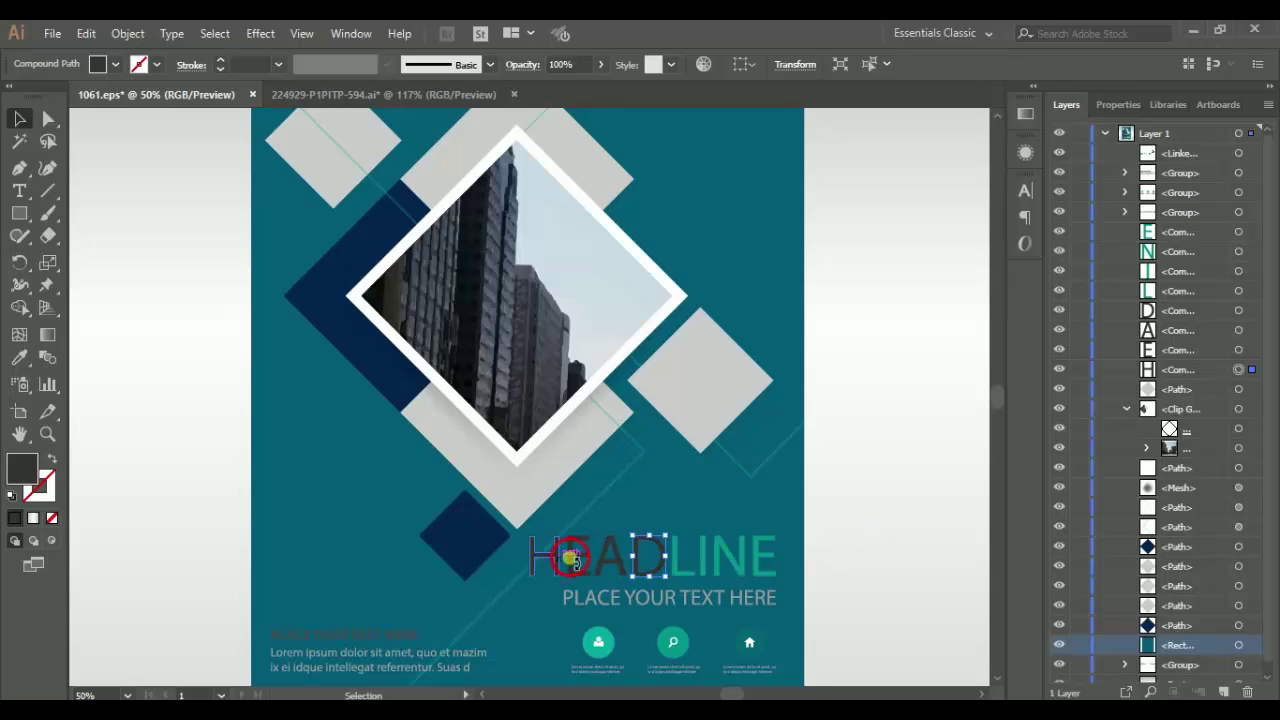
Isolate the letter H for editing, then exit isolation mode
click(560, 556)
right_click(545, 551)
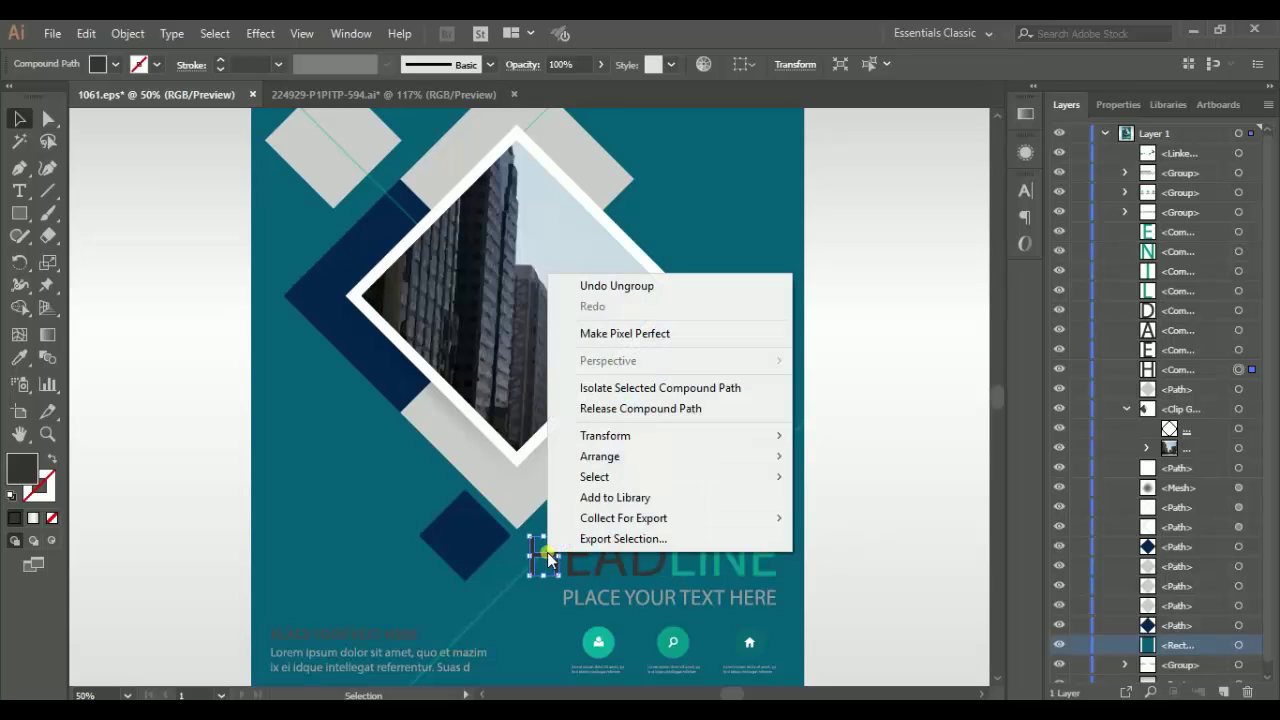
double_click(545, 551)
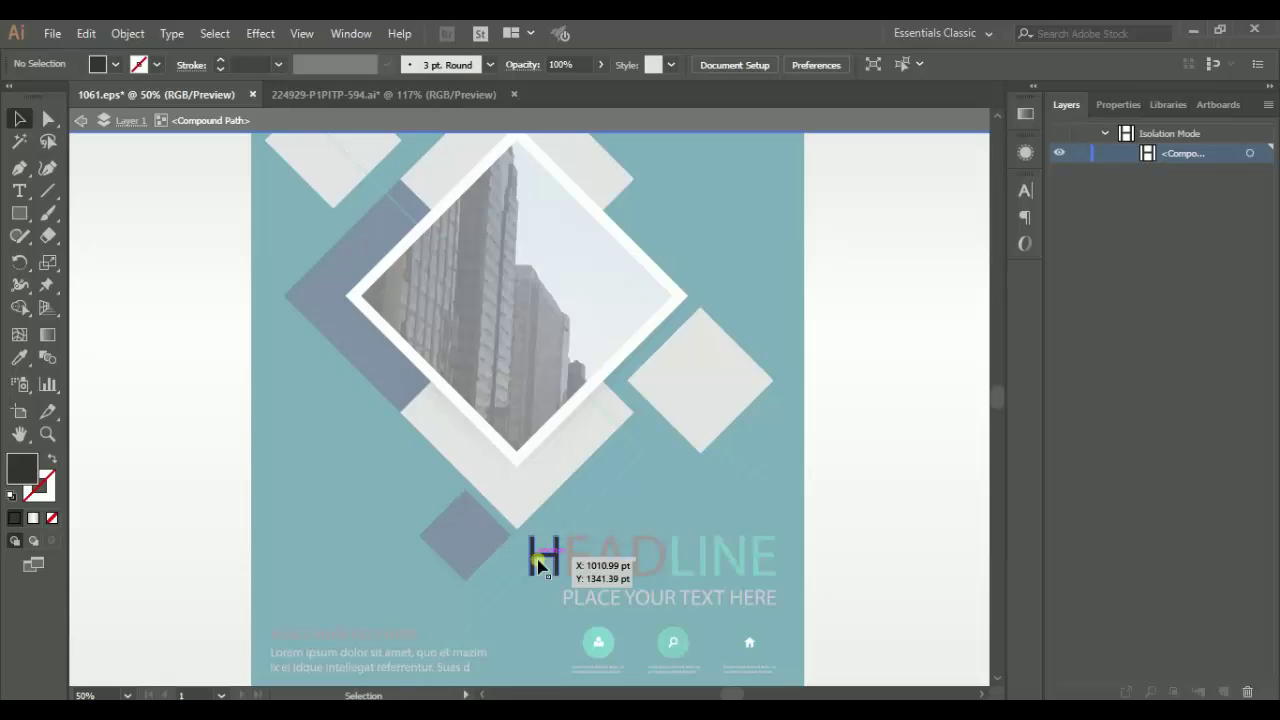
click(540, 555)
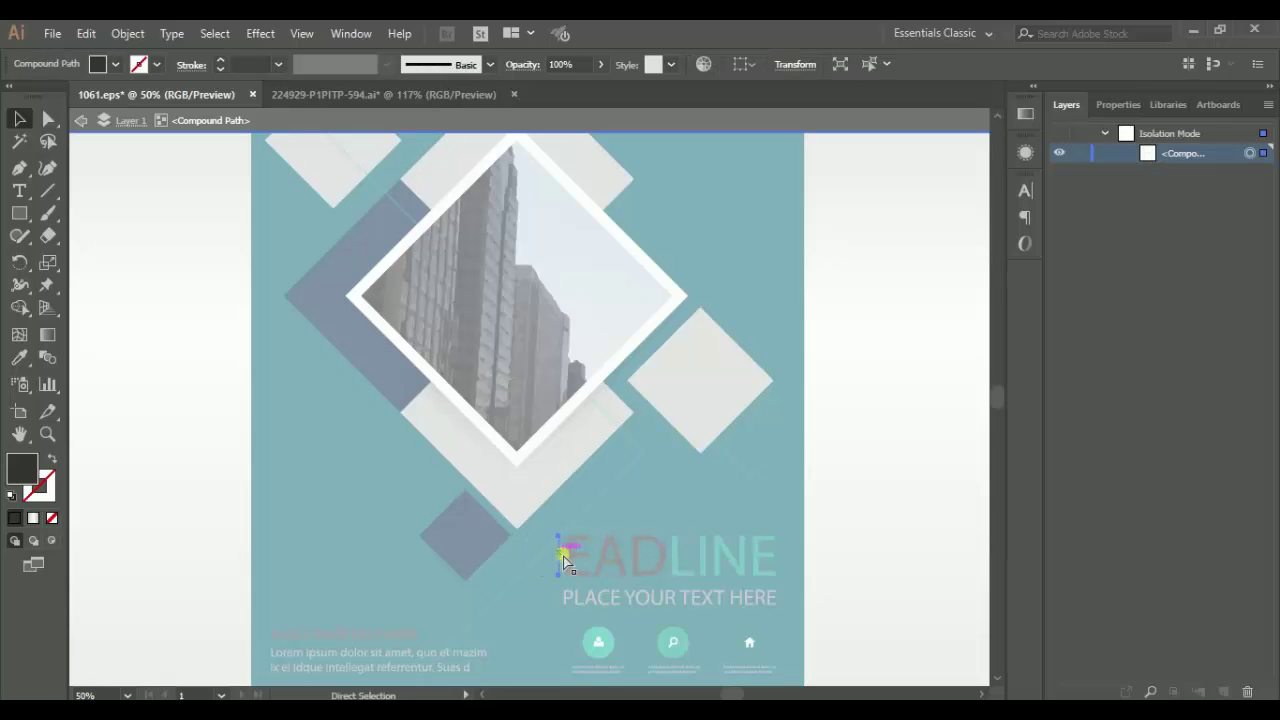
key(v)
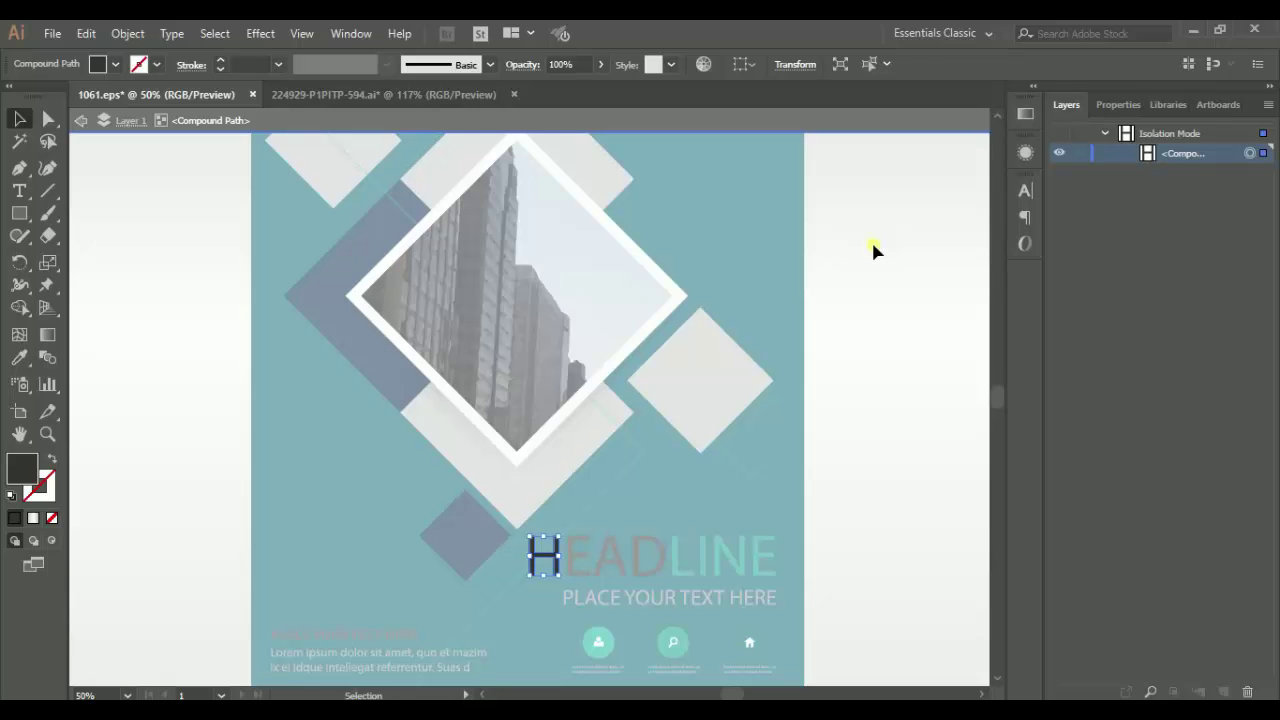
double_click(871, 245)
Hide the HEADLINE letter layers by dragging down the Layers eye column
scroll(957, 482, down, 1)
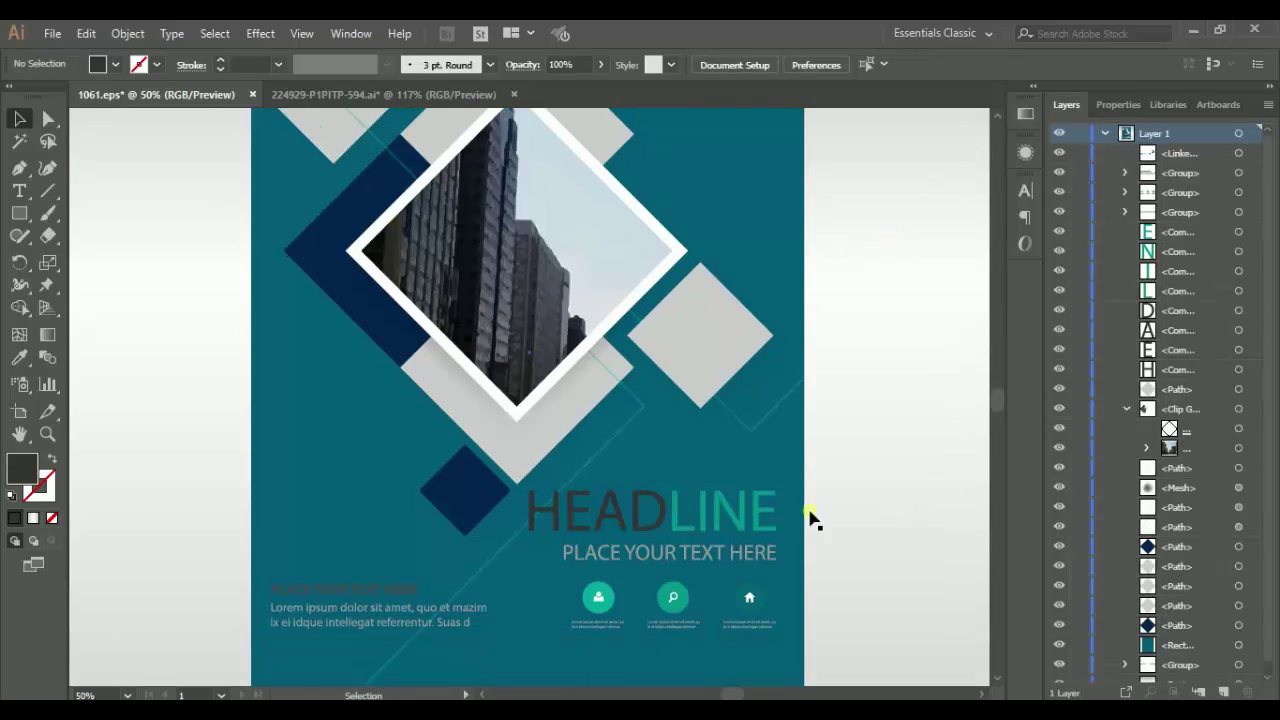
click(764, 510)
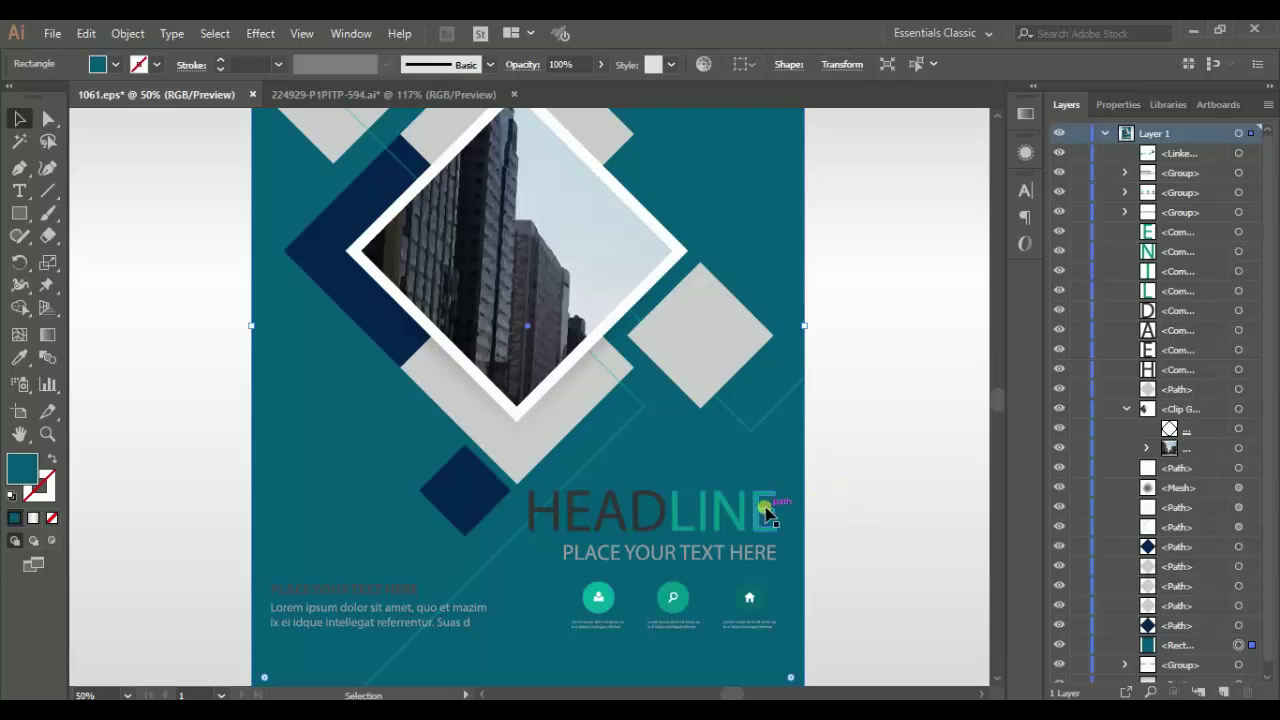
click(758, 510)
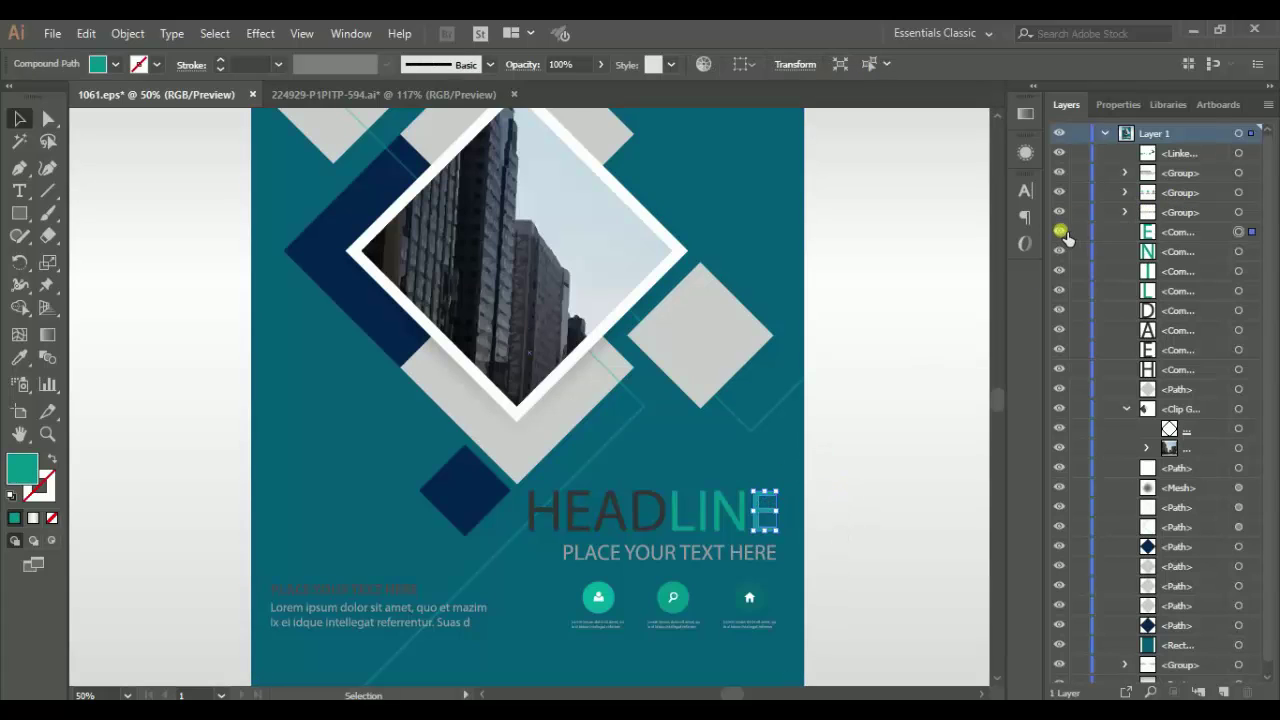
drag(1065, 233, 1068, 374)
Select the hidden letter layers and place a copy of PLACE YOUR TEXT HERE higher up
click(1171, 362)
drag(1171, 362, 1158, 232)
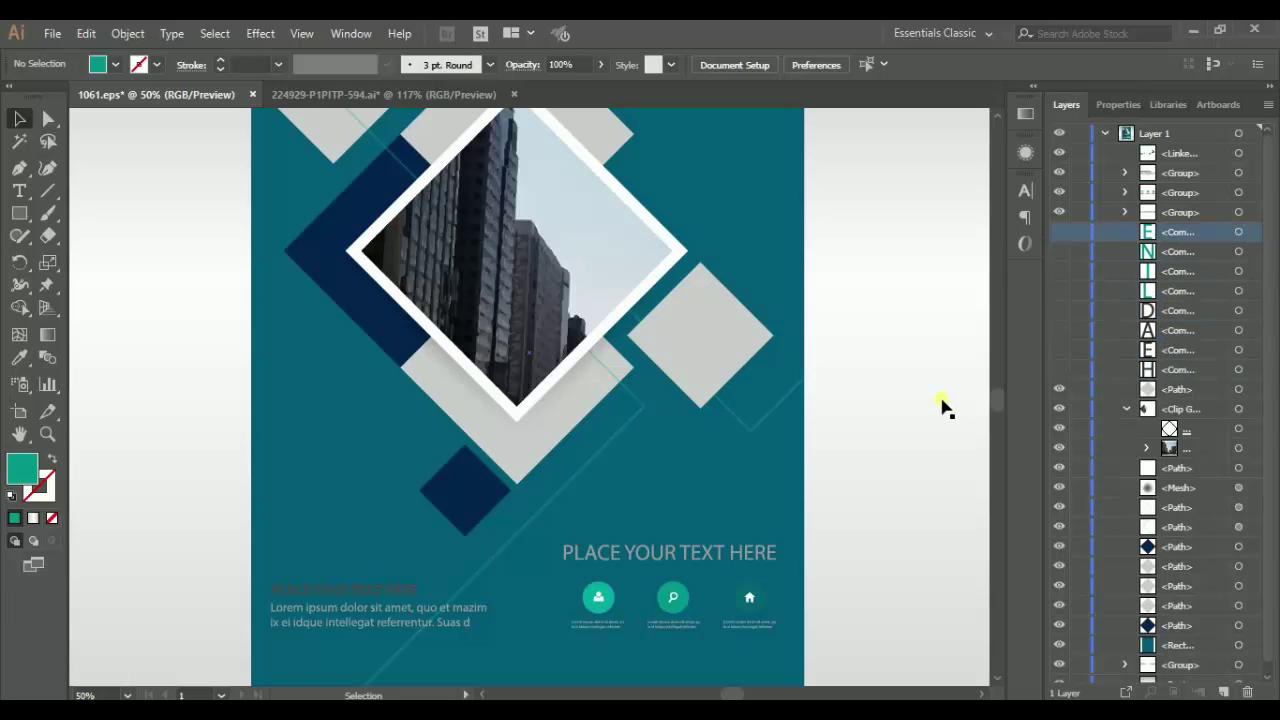
mouse_move(752, 556)
mouse_down()
mouse_move(741, 503)
mouse_move(741, 524)
mouse_up()
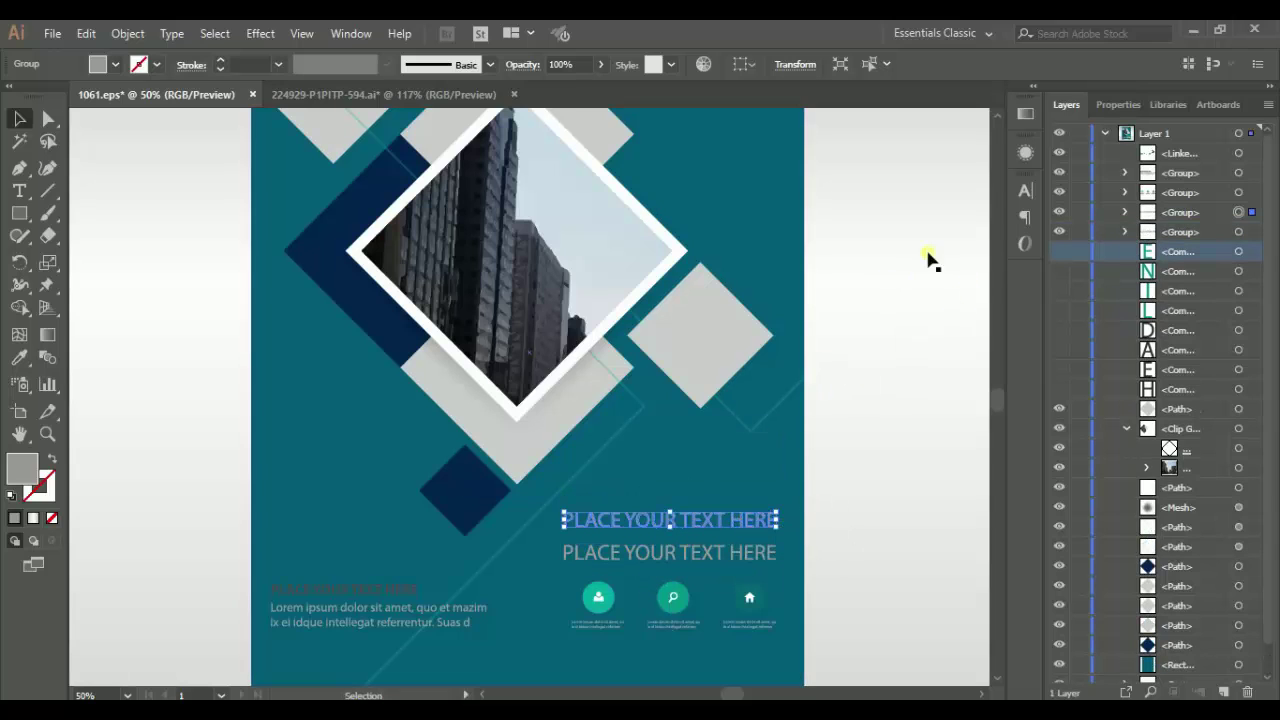
Format the copied PLACE YOUR TEXT HERE line as Open Sans Bold at 30 pt
click(1030, 183)
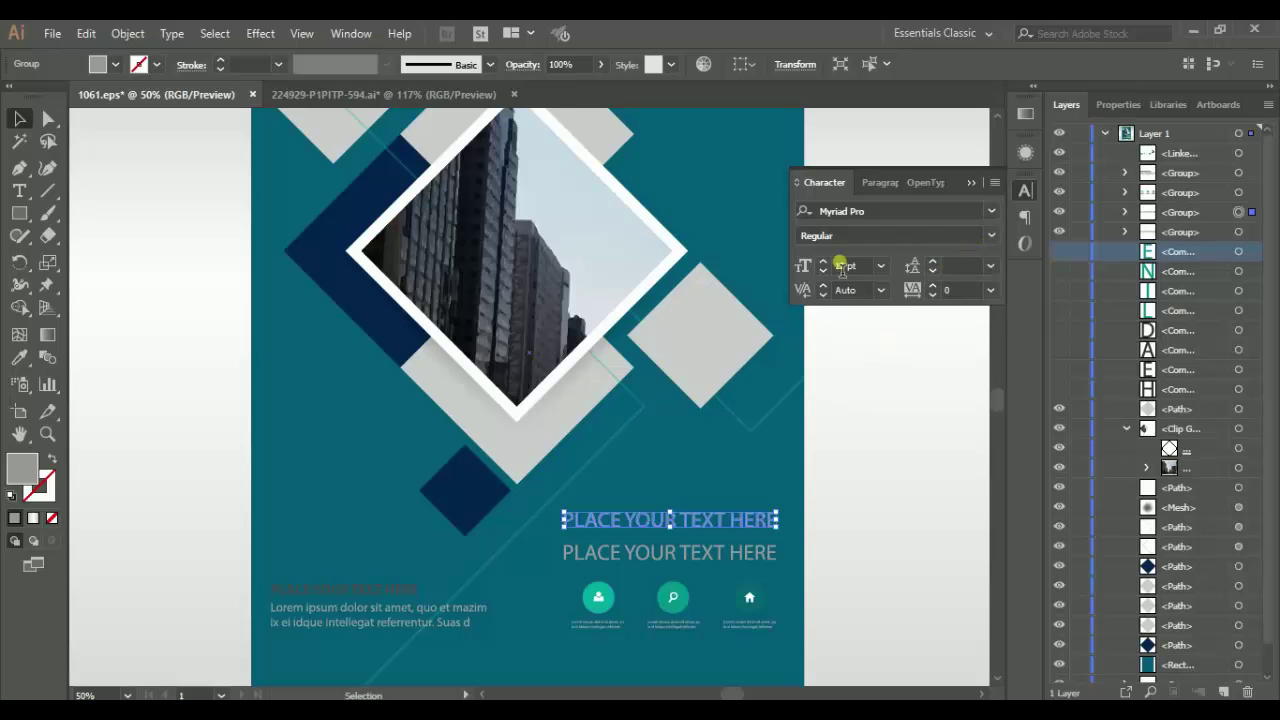
click(958, 212)
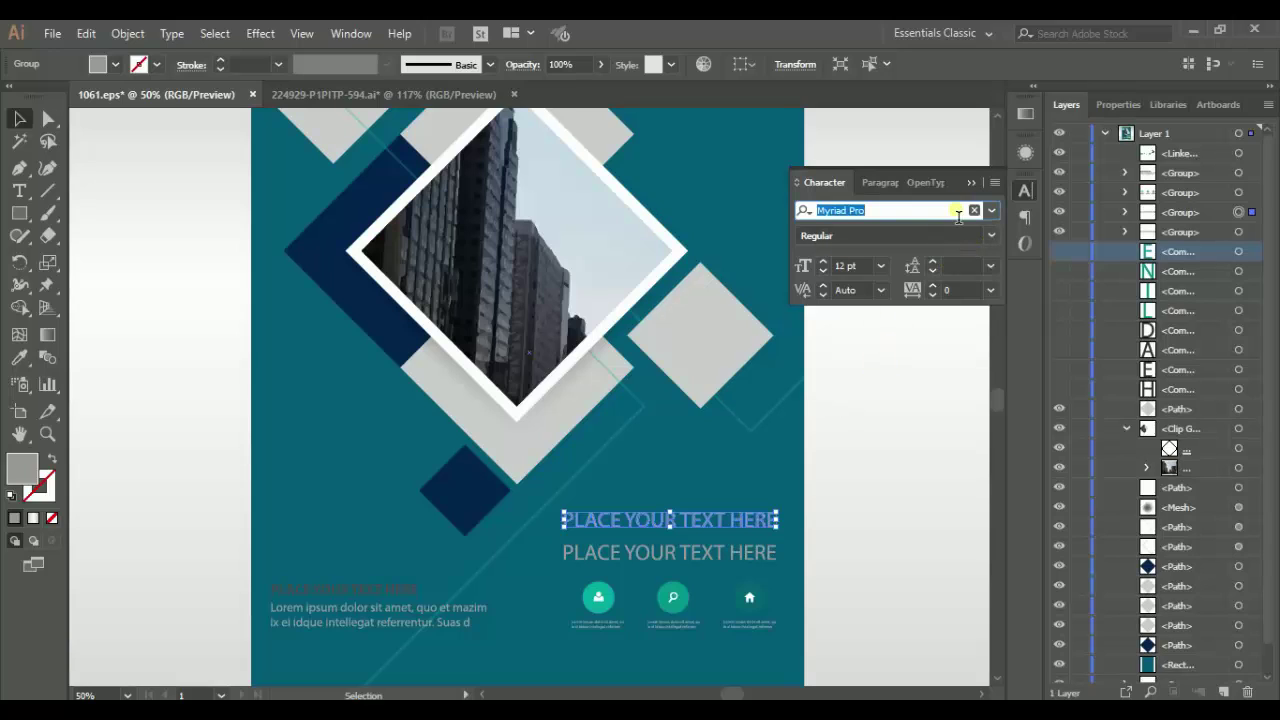
text(c)
text(pen)
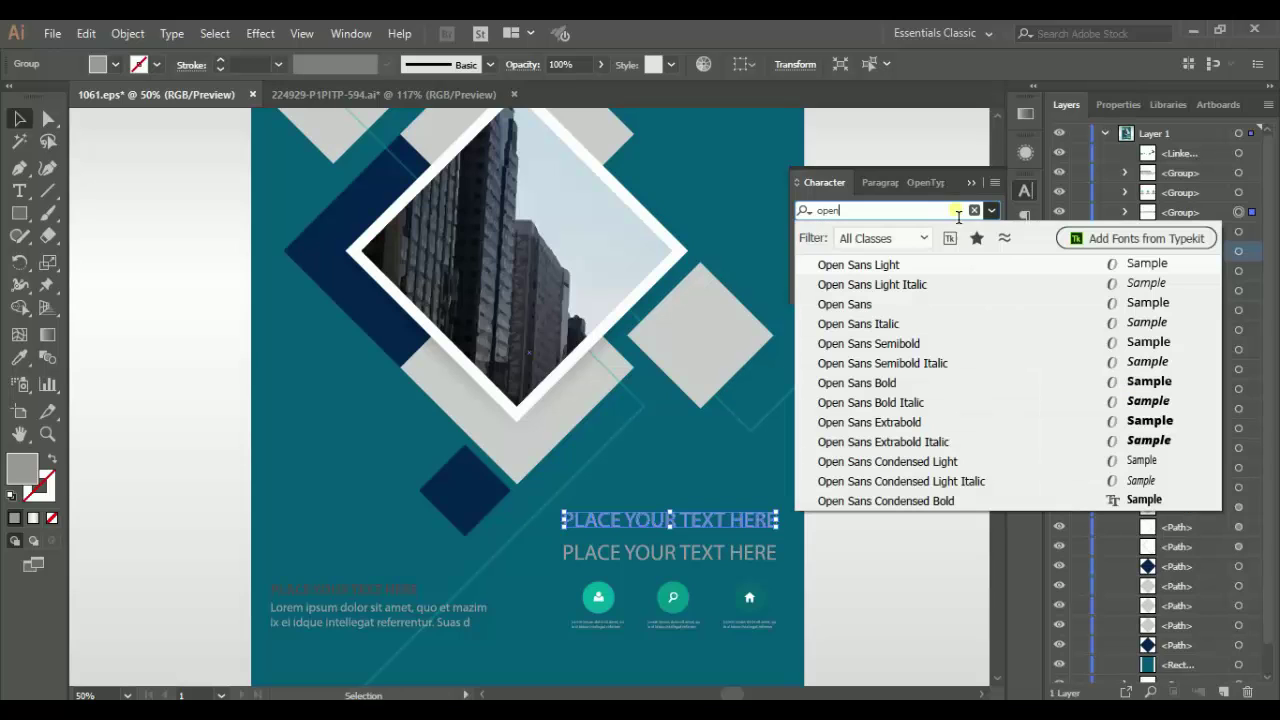
click(877, 304)
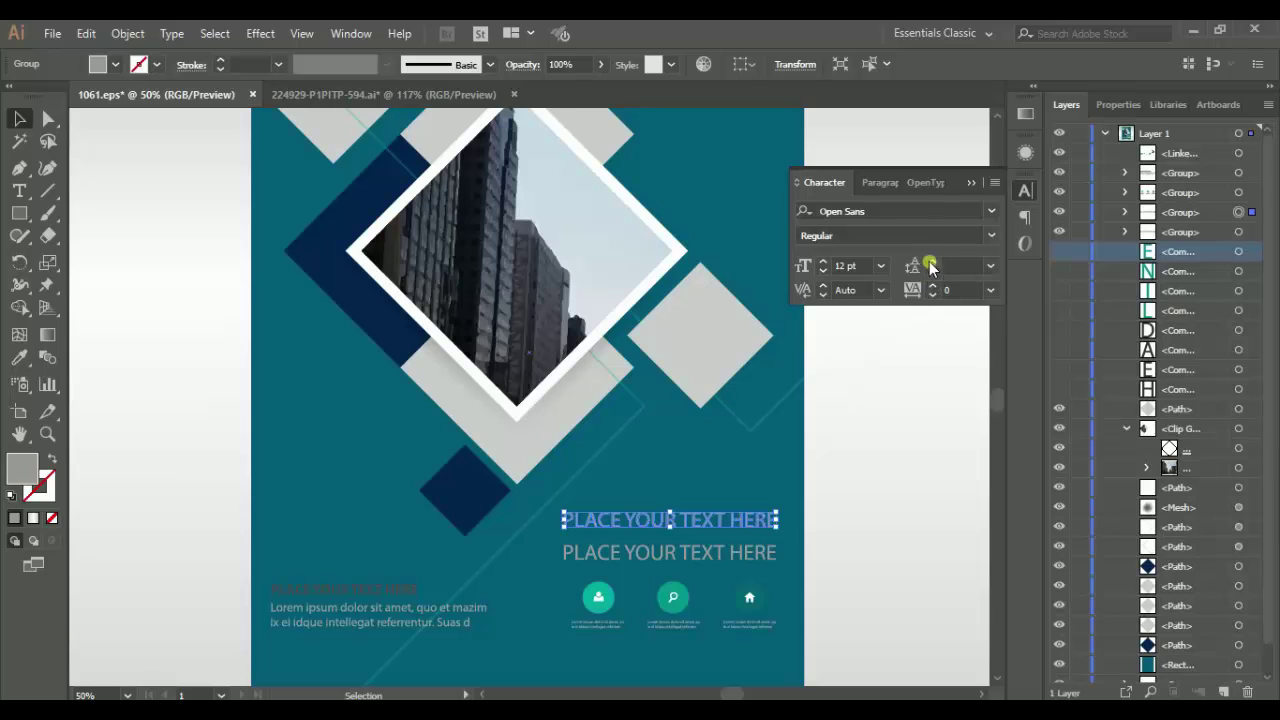
click(988, 239)
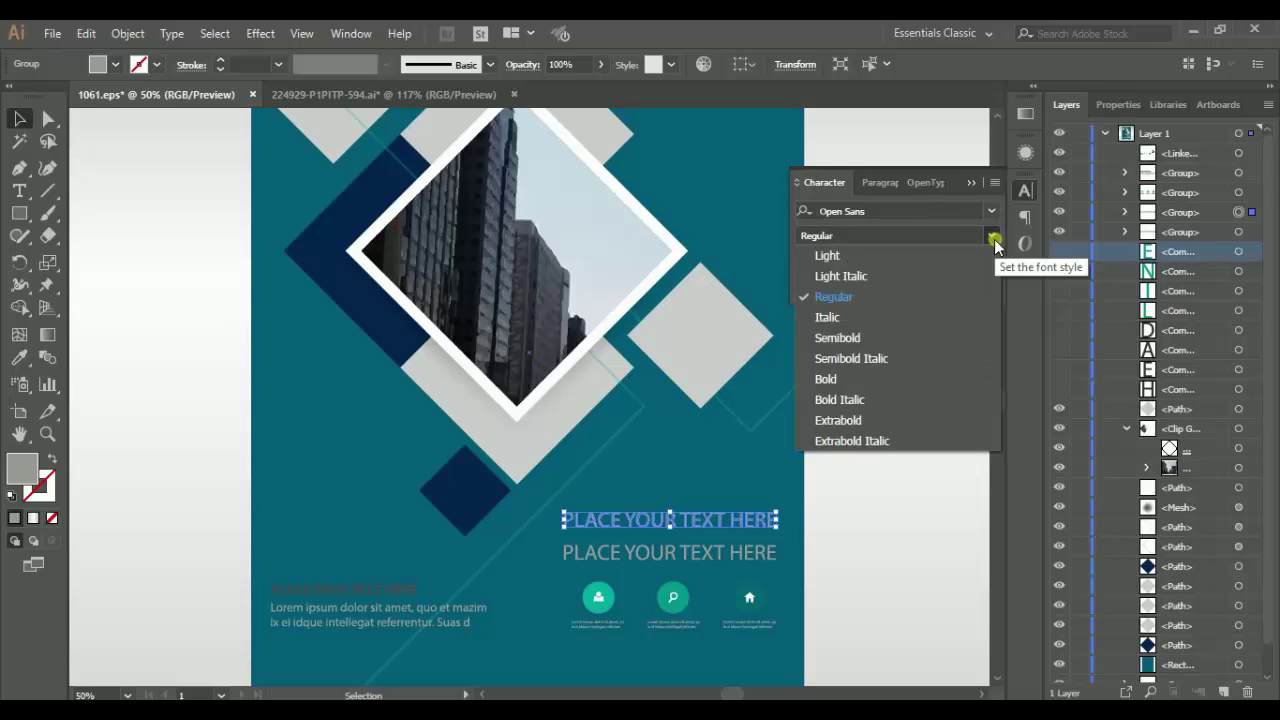
click(858, 376)
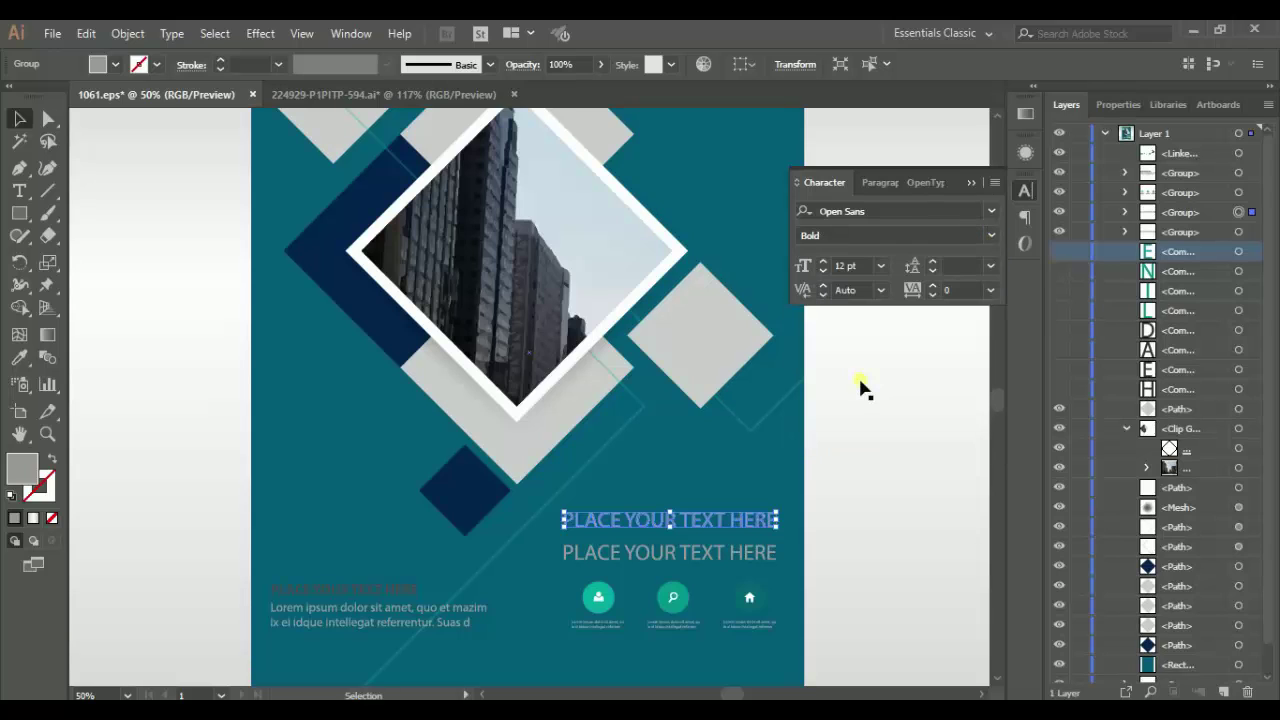
click(861, 276)
text(30)
key(Return)
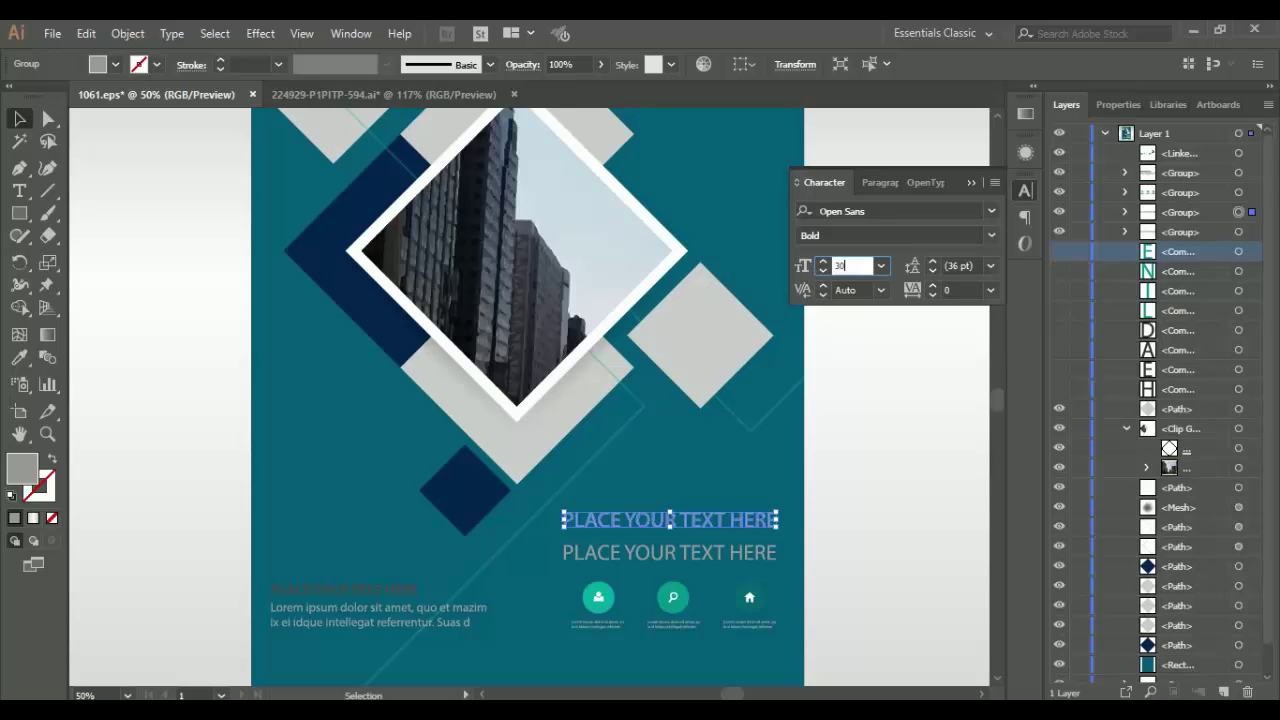
click(782, 496)
click(703, 522)
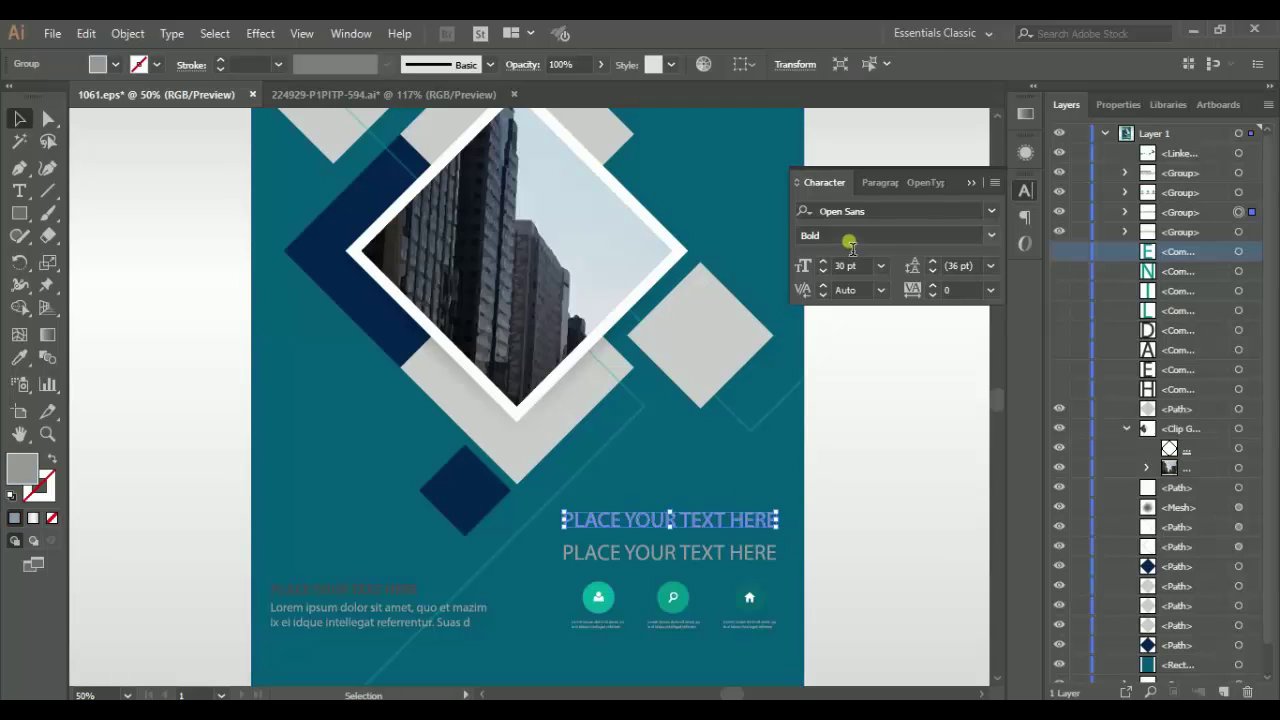
mouse_move(728, 515)
mouse_down()
mouse_move(724, 500)
mouse_move(726, 522)
mouse_up()
double_click(731, 520)
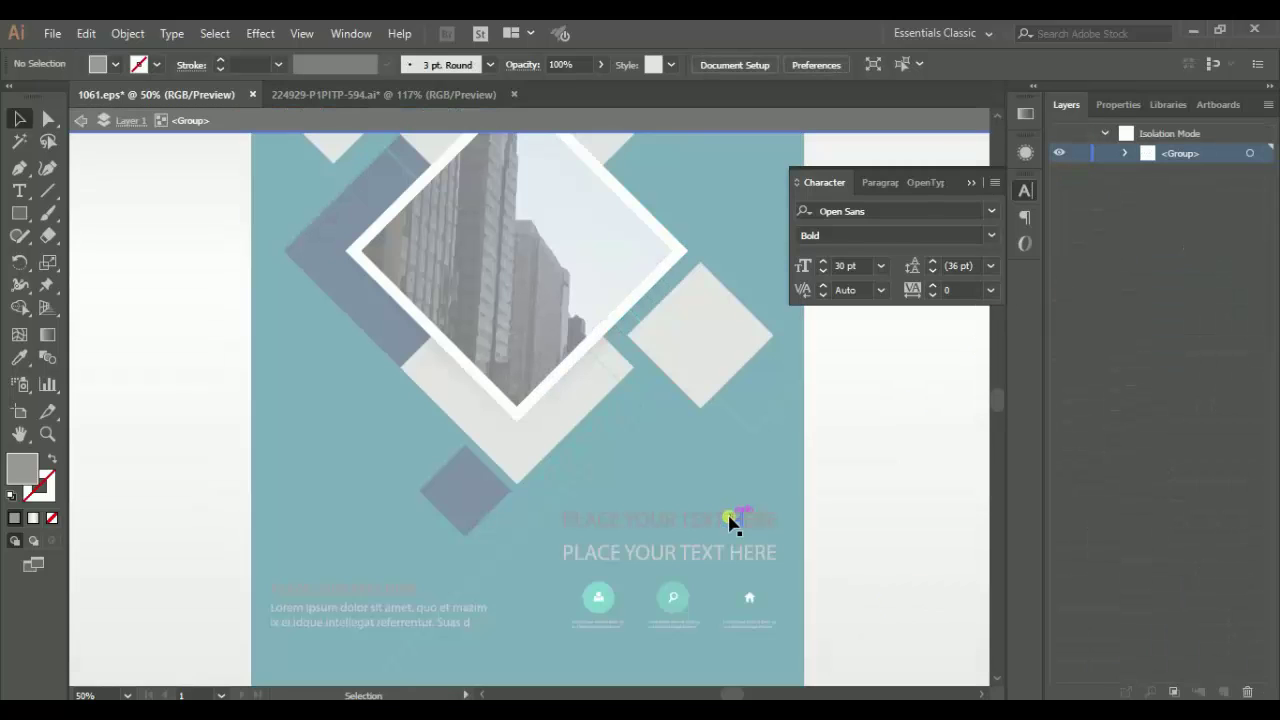
drag(730, 517, 570, 527)
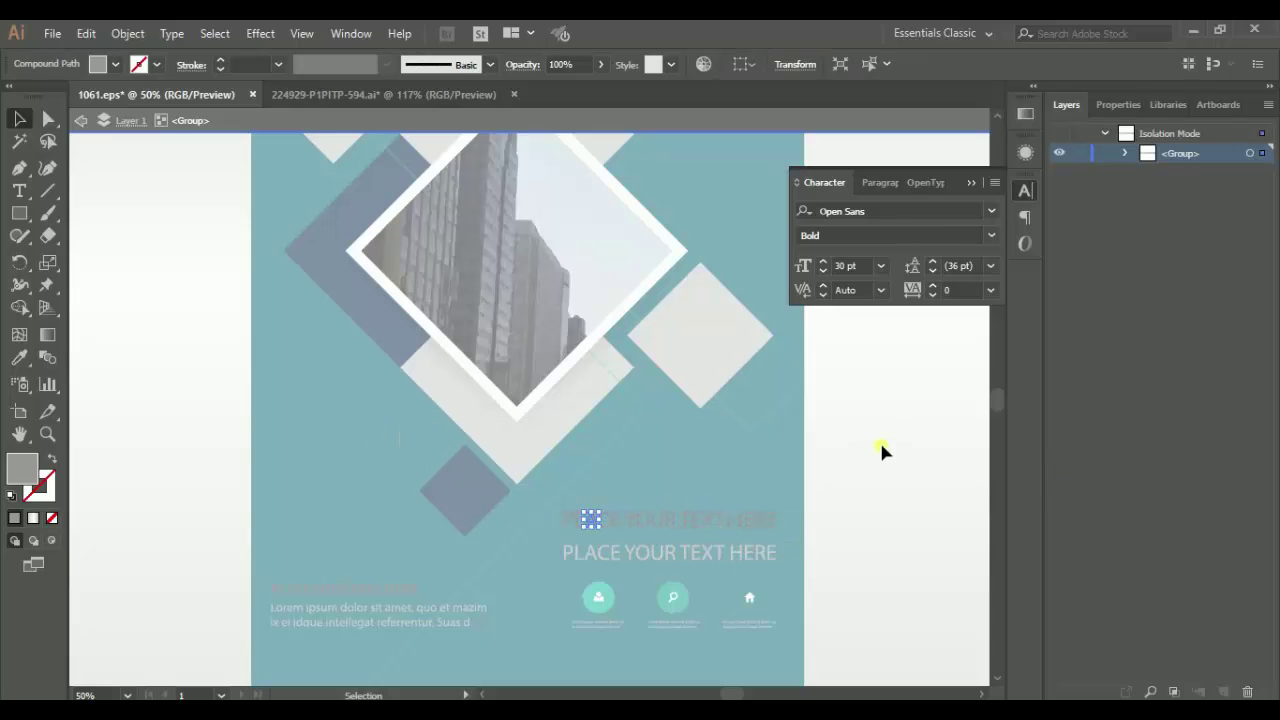
double_click(880, 447)
double_click(766, 521)
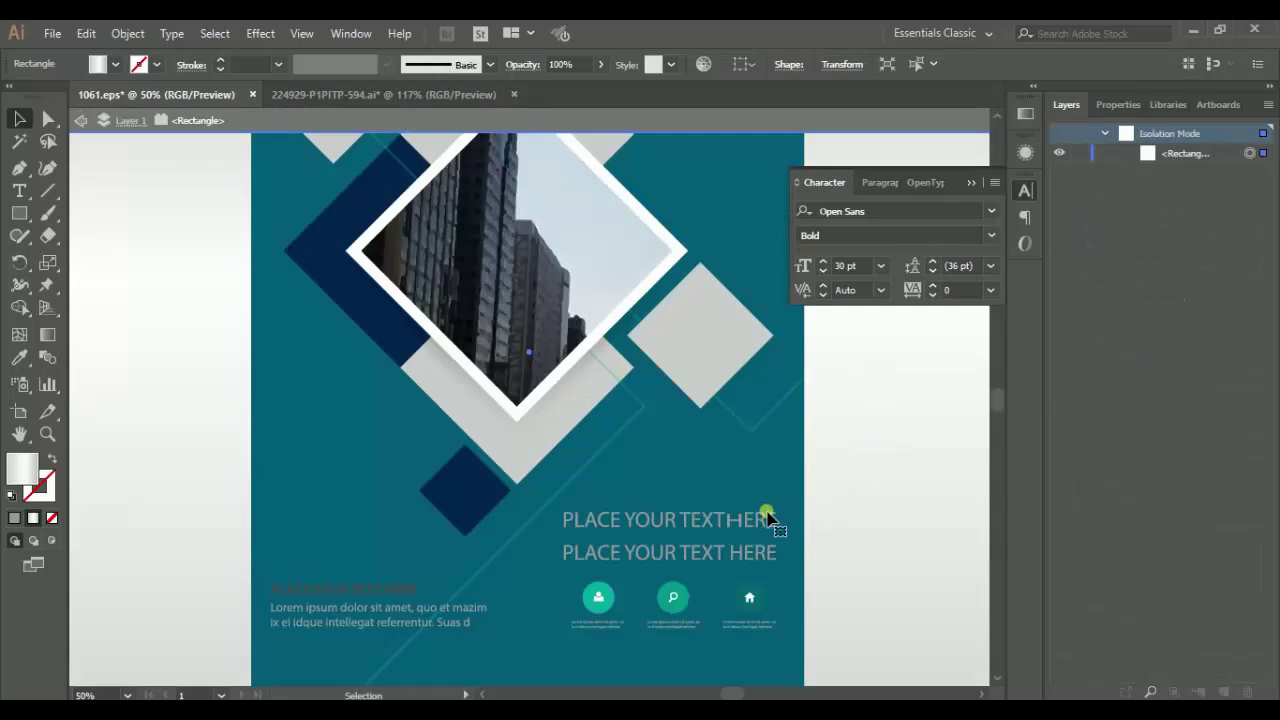
key(ctrl+minus)
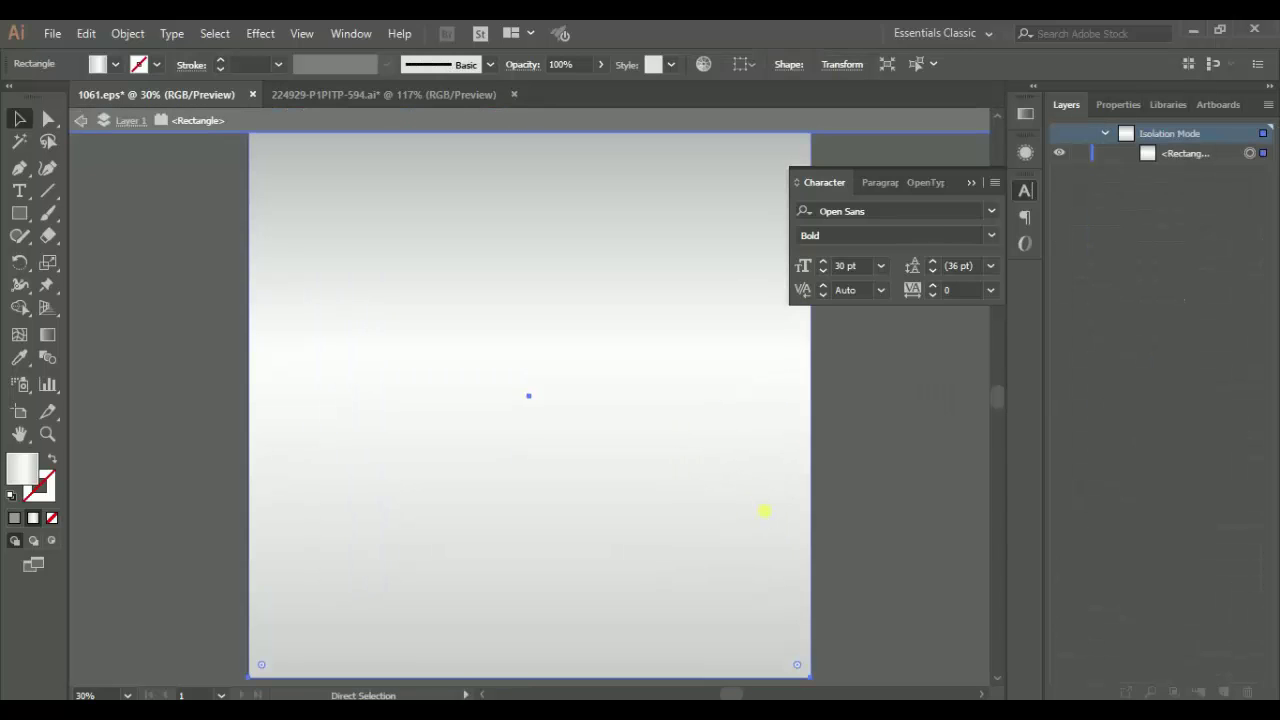
key(ctrl+plus)
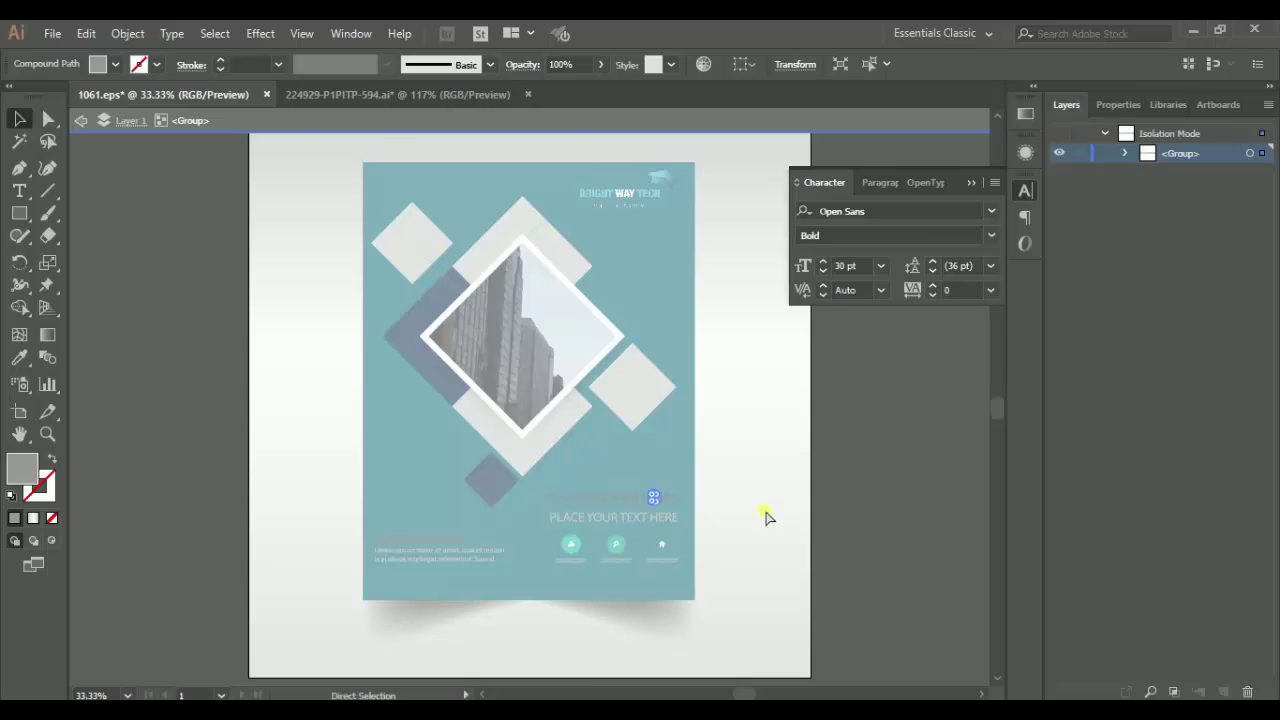
click(764, 511)
key(ctrl+plus)
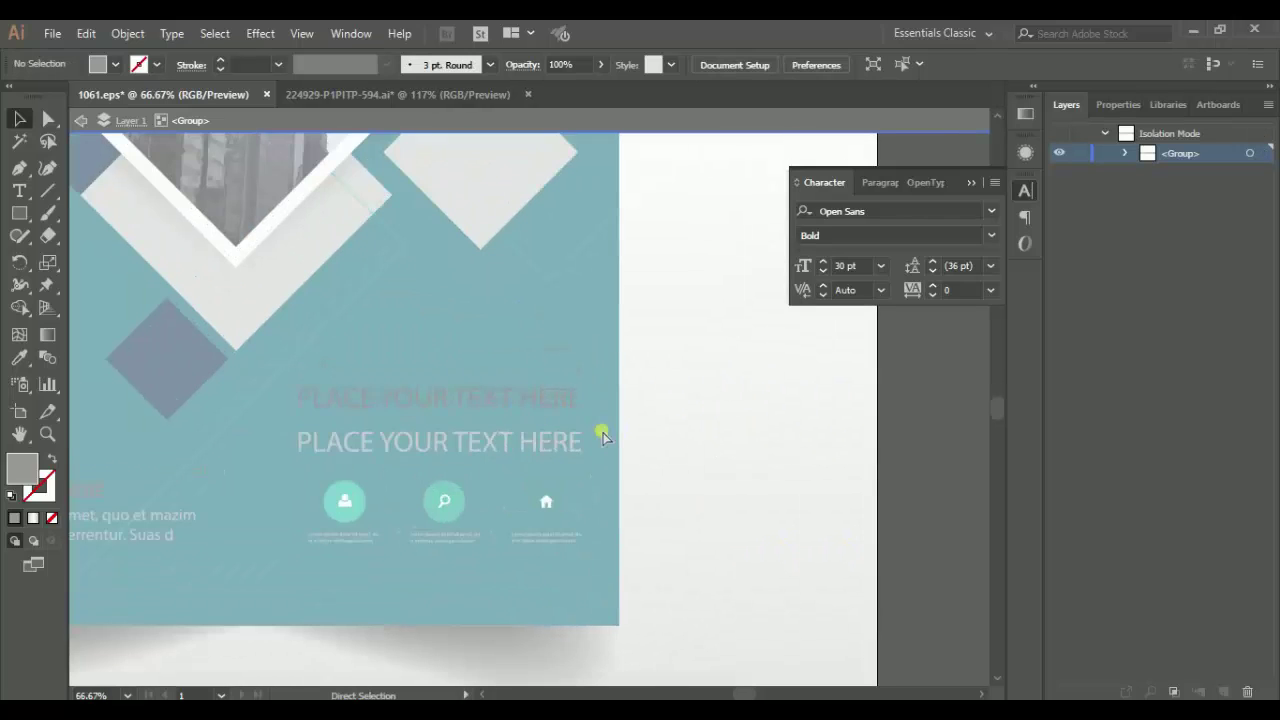
Delete both PLACE YOUR TEXT HERE headings above the three icons
double_click(668, 412)
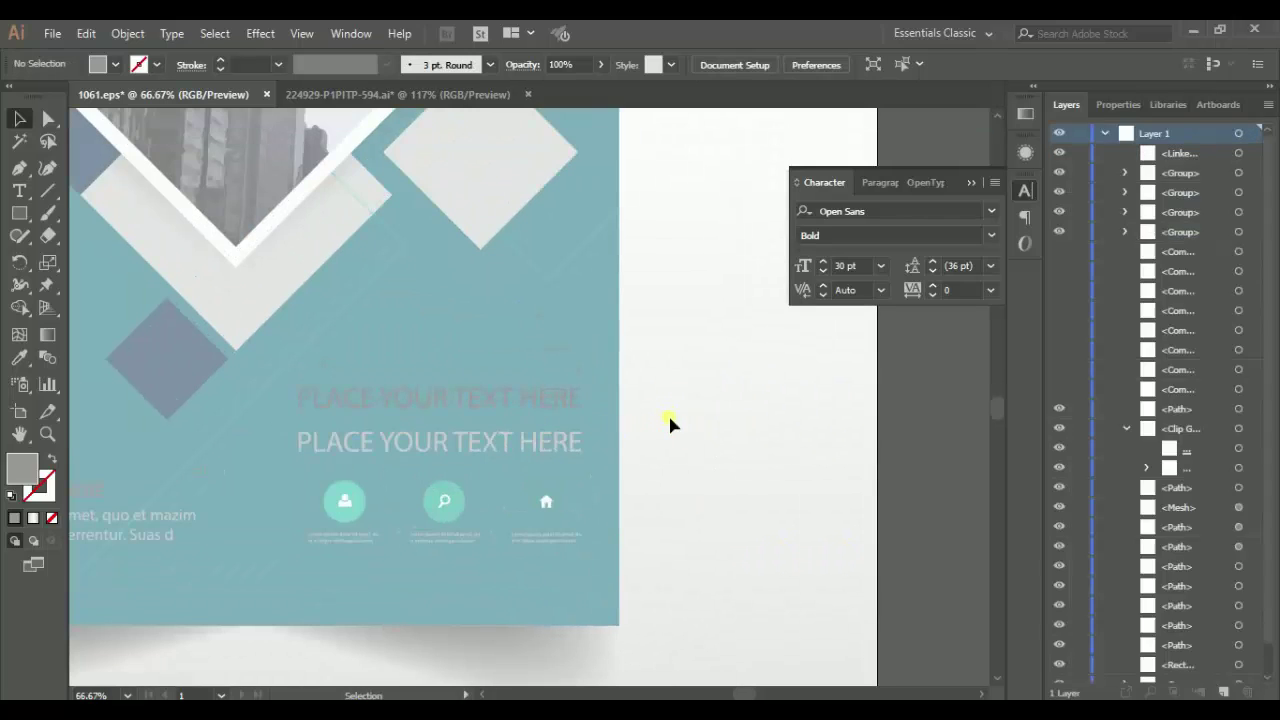
click(530, 403)
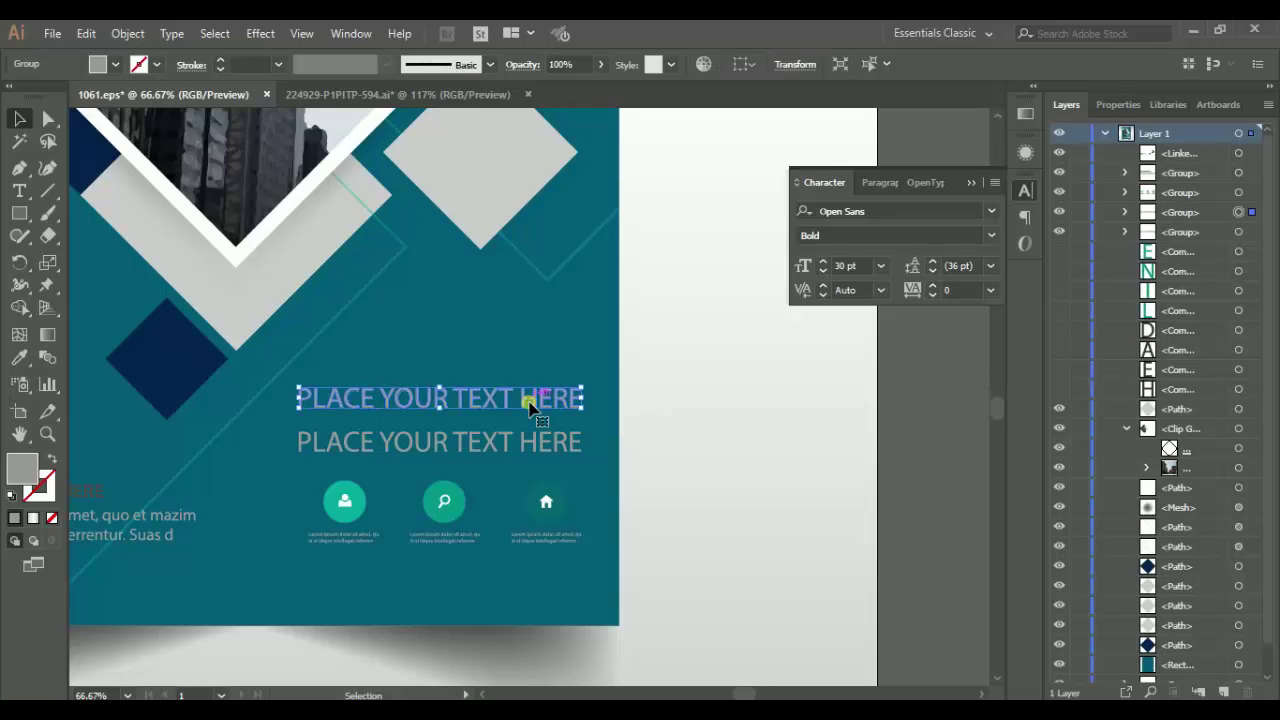
key(Delete)
click(514, 450)
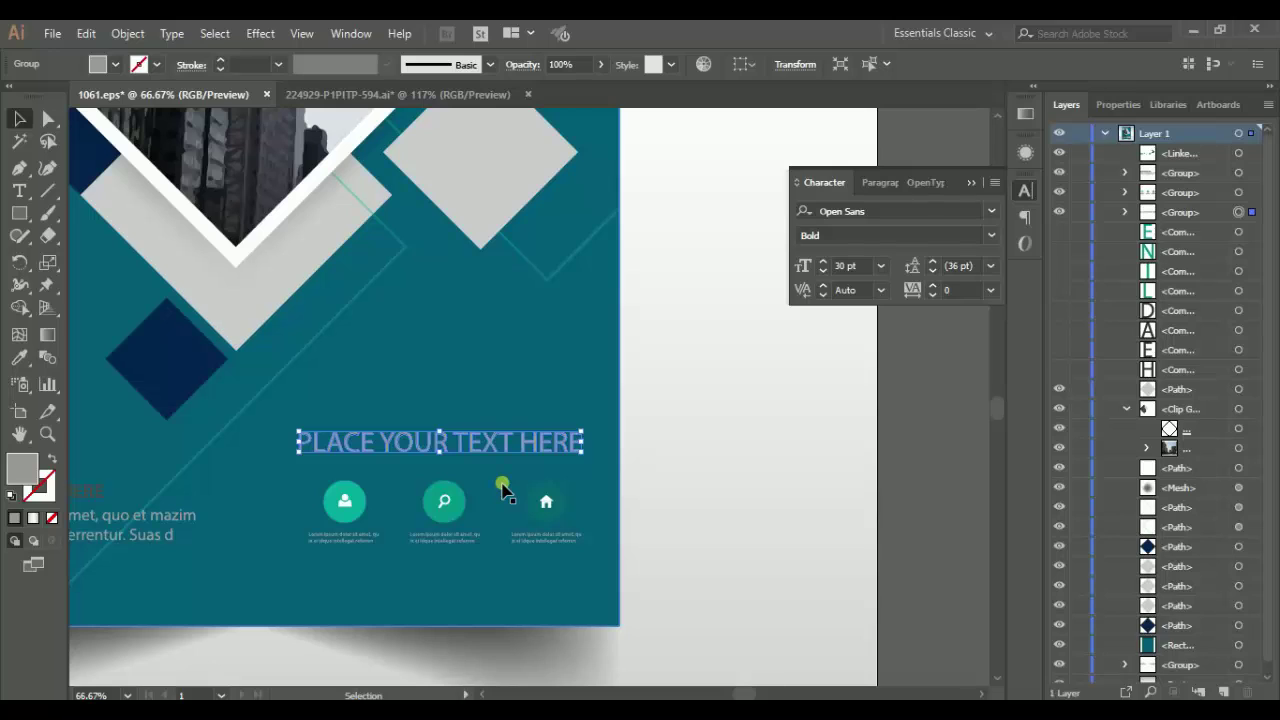
key(Delete)
key(t)
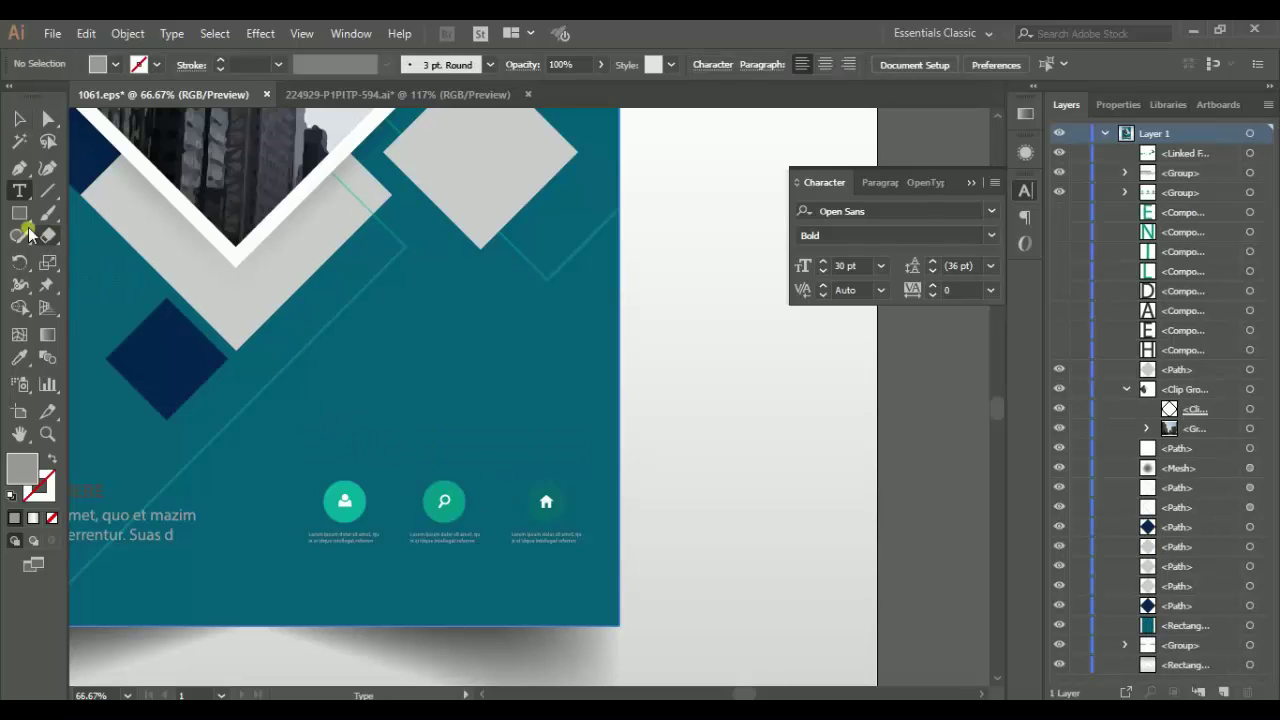
Type a 'BrightWayTech' heading above the icons and size it to 50 pt
click(297, 411)
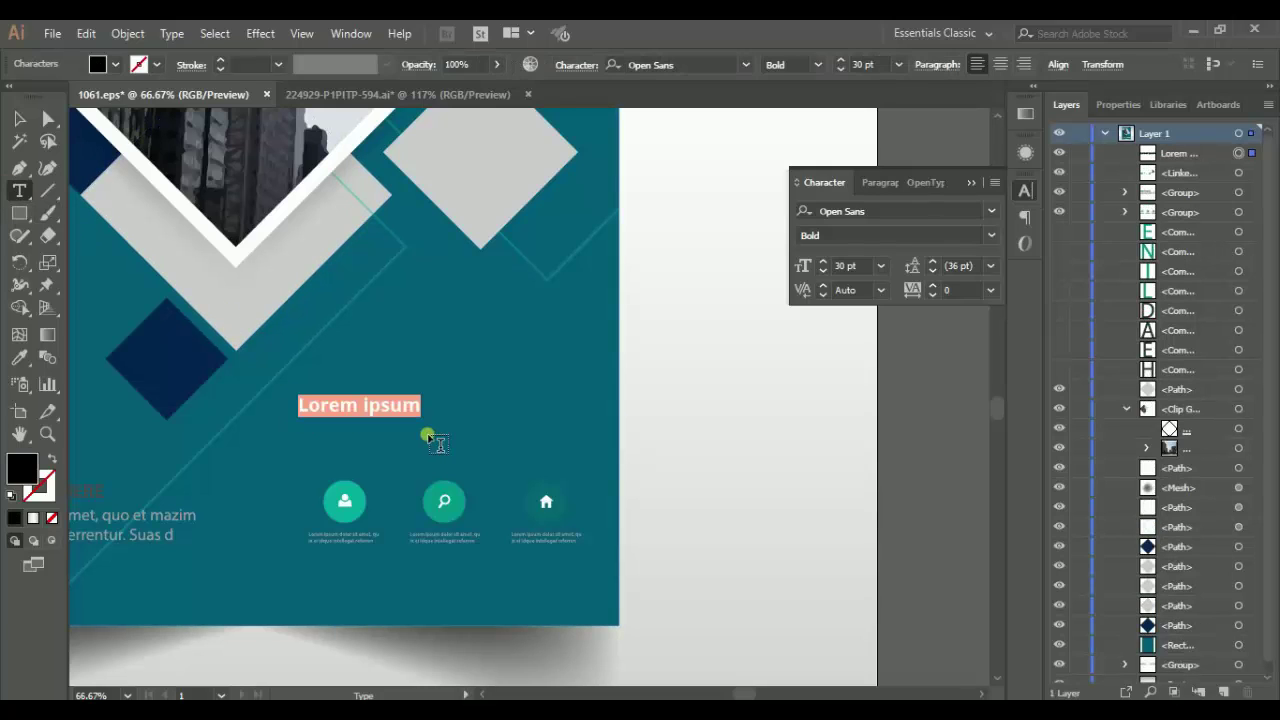
text(Bt)
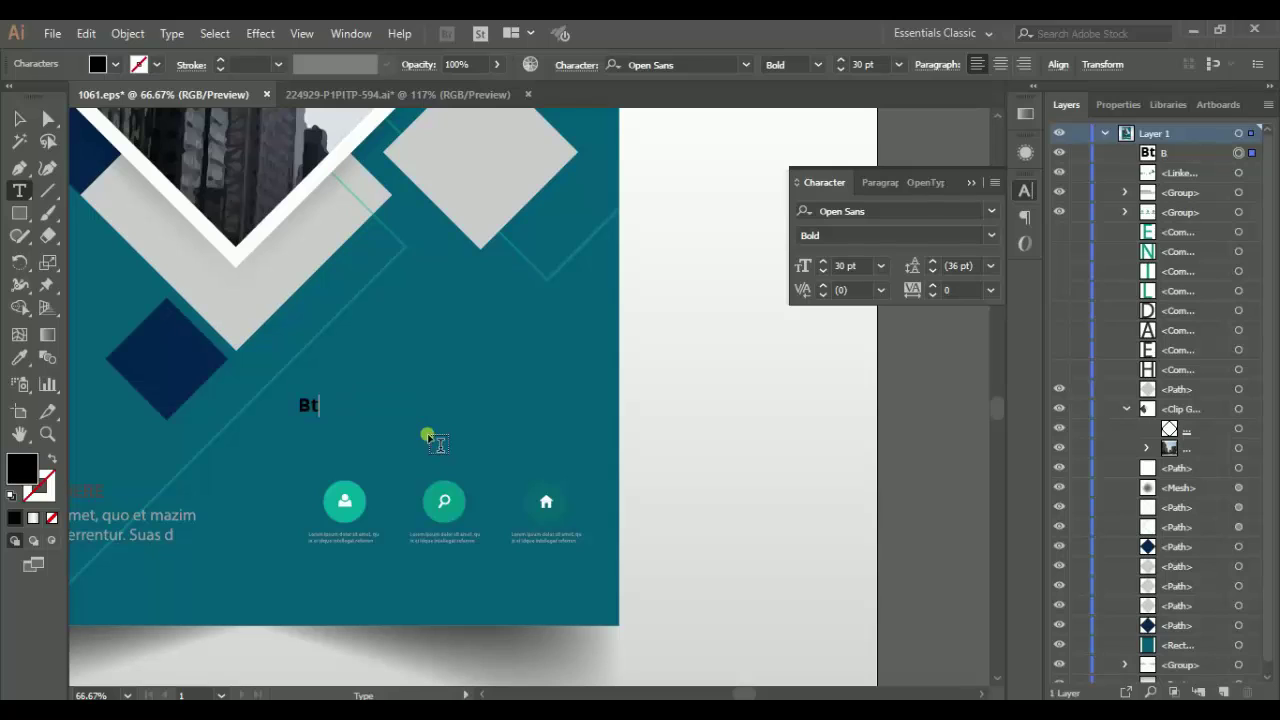
text(ightWay)
text(Tech)
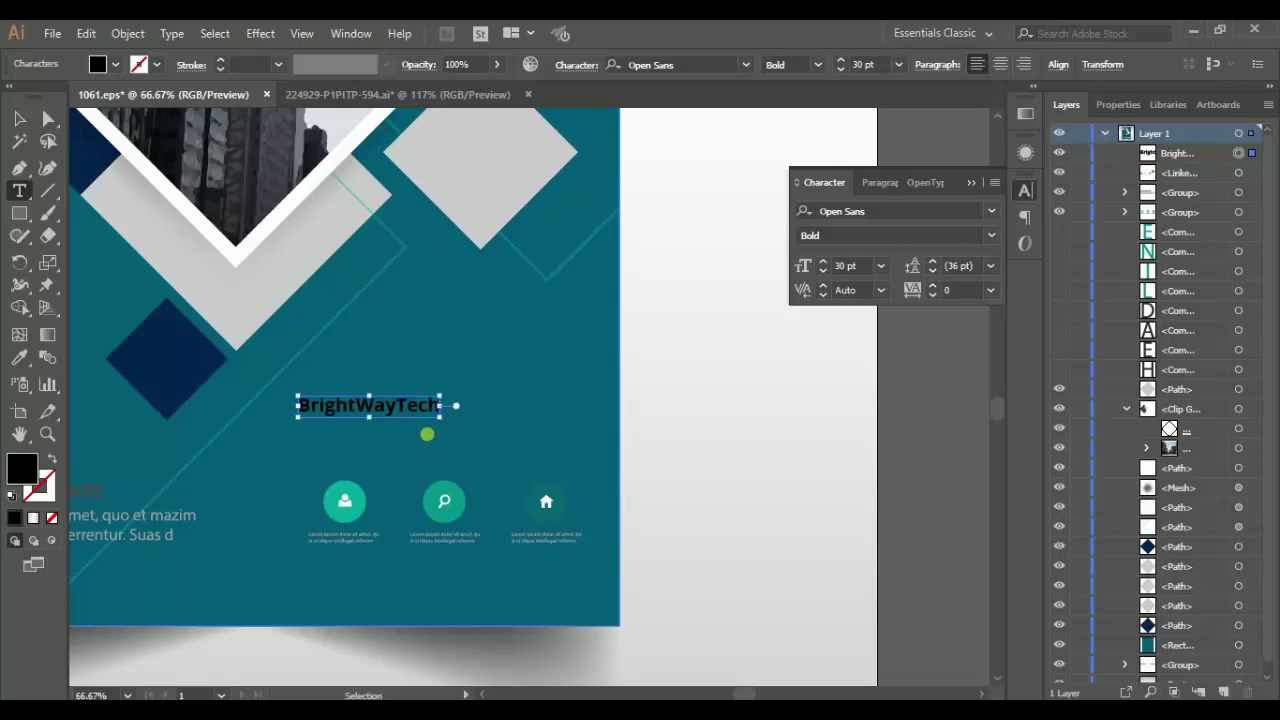
key(ctrl+a)
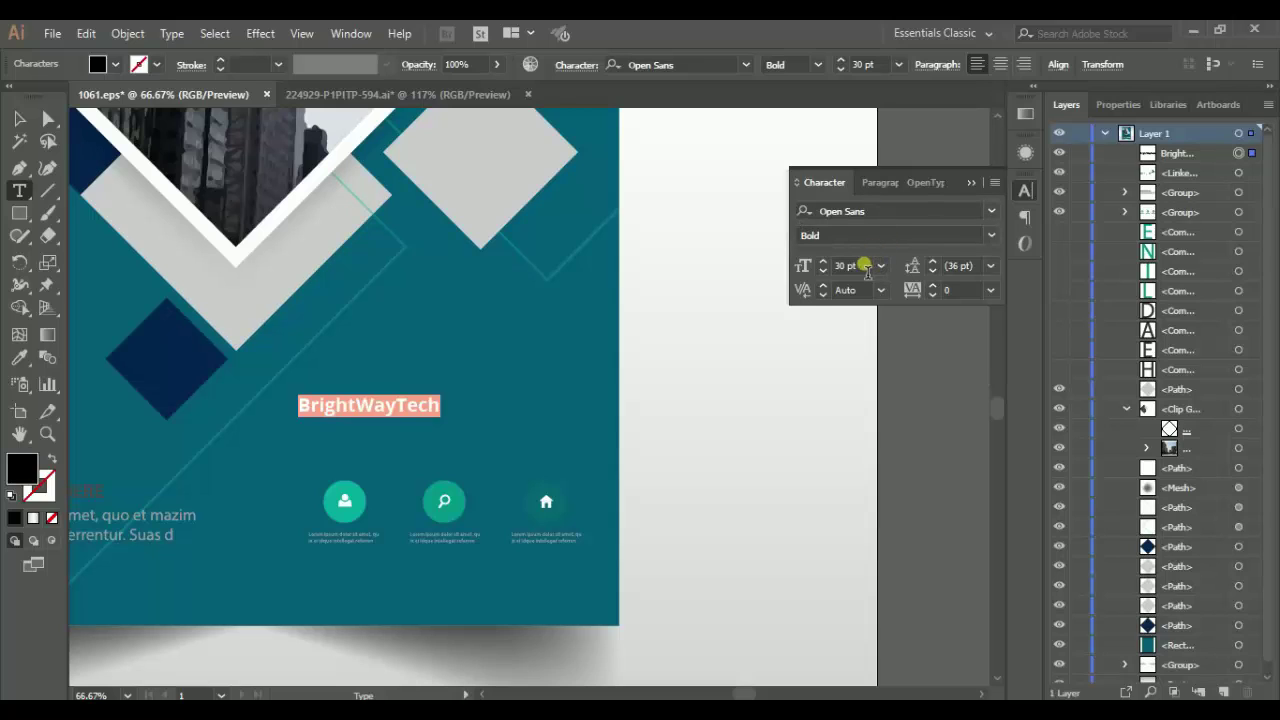
click(864, 266)
text(50)
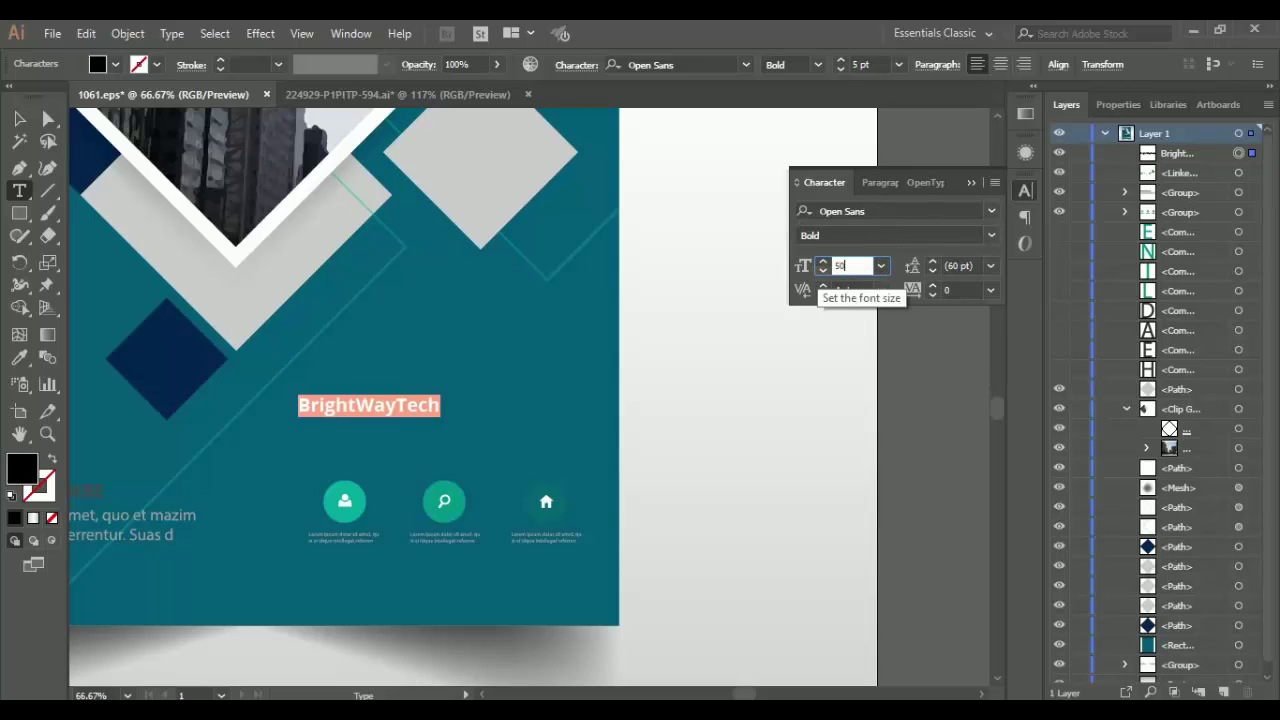
key(Return)
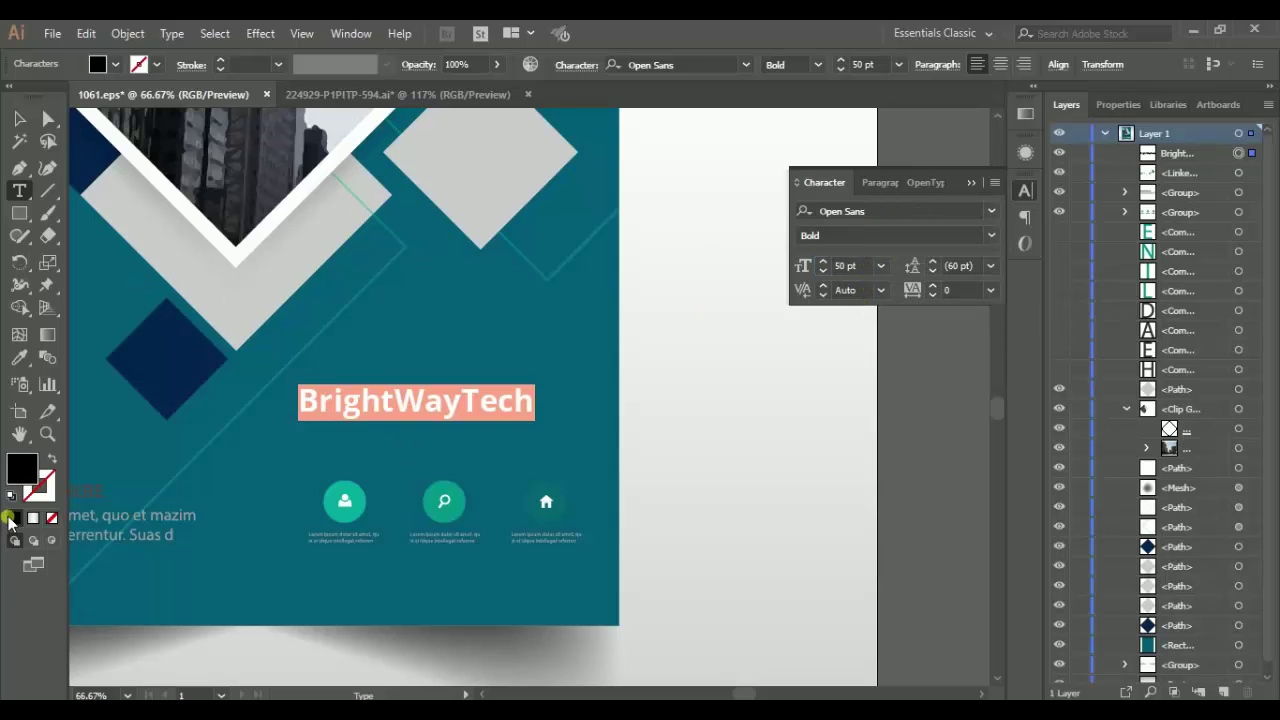
Set the BrightWayTech text fill to white (#ffffff) in the Color Picker
double_click(20, 476)
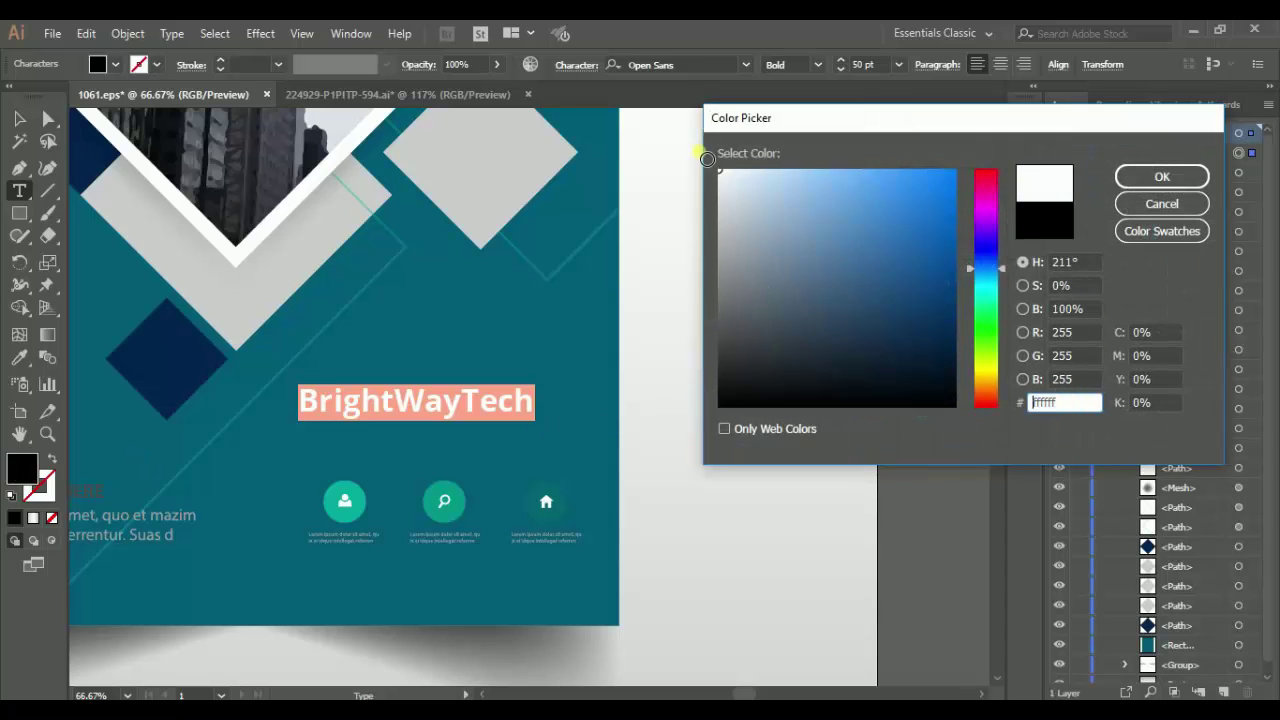
click(1158, 180)
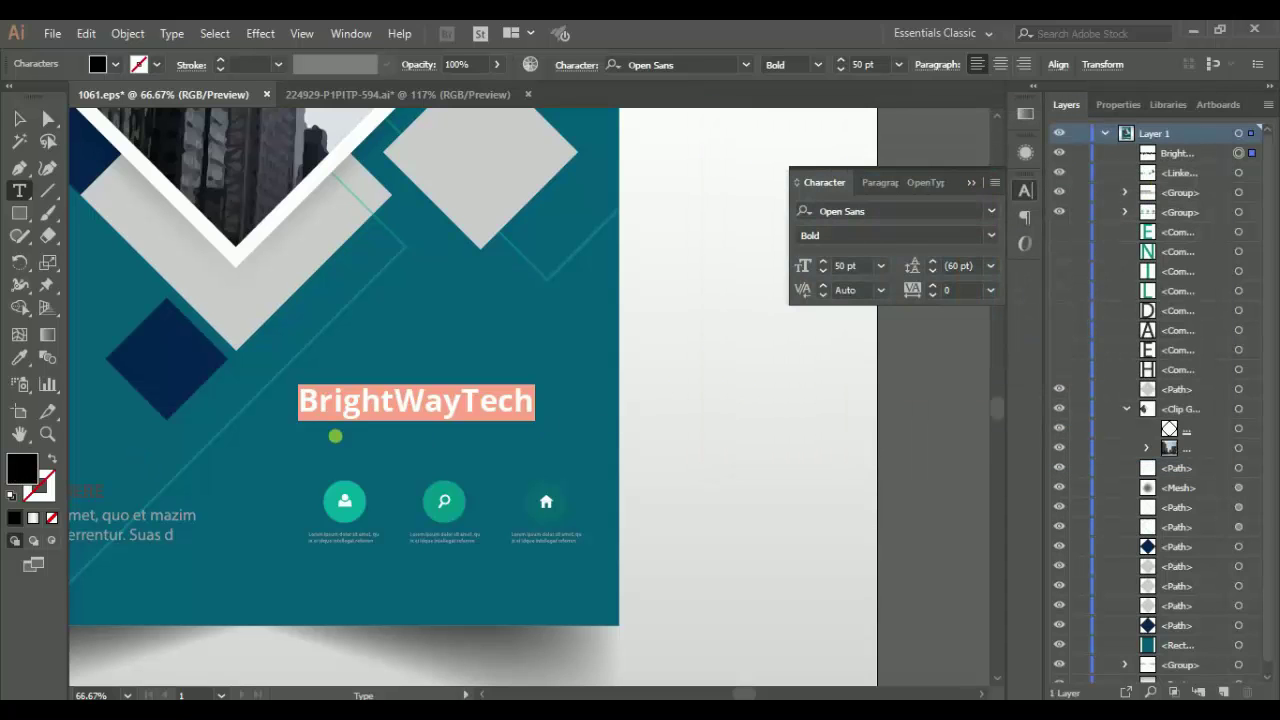
double_click(20, 468)
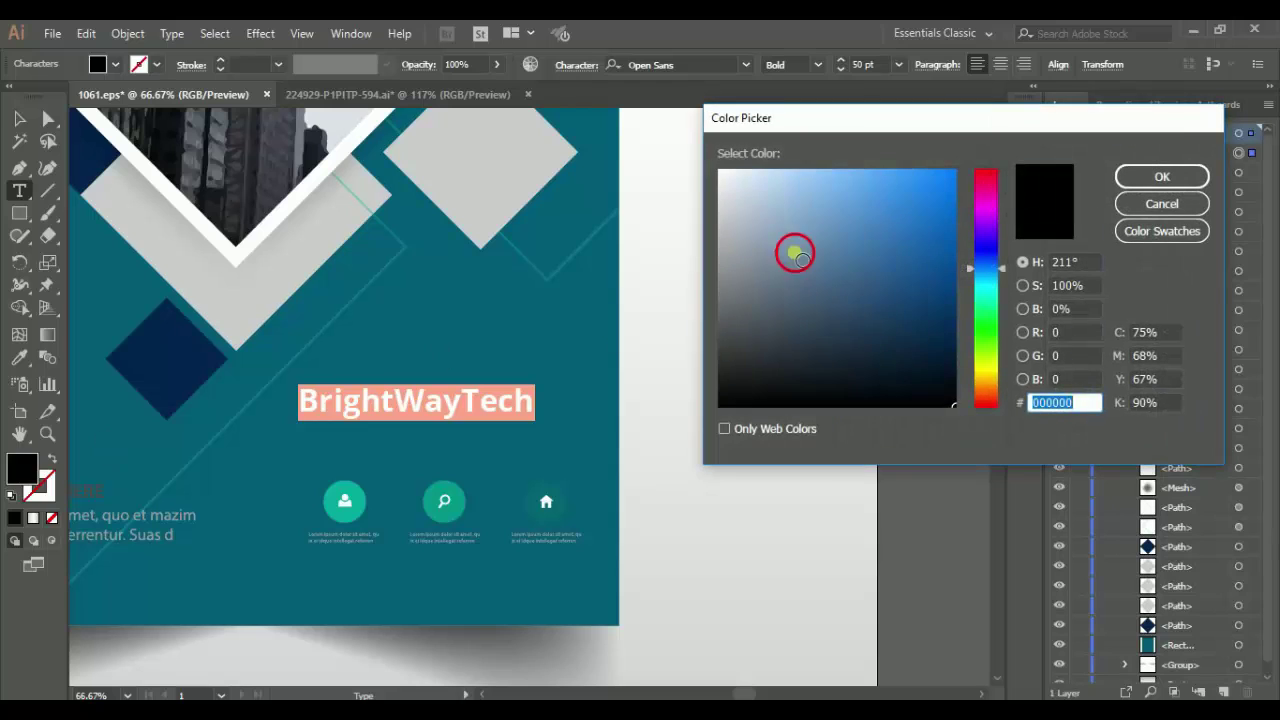
drag(791, 251, 711, 157)
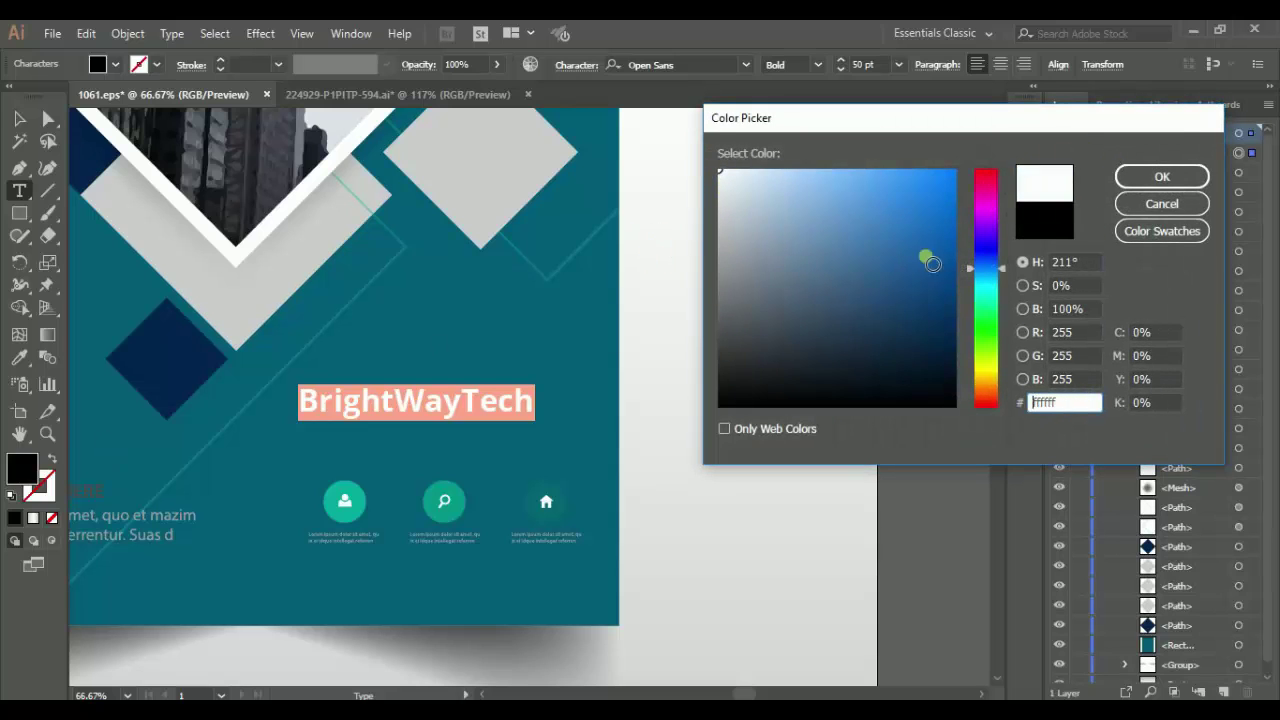
drag(1068, 403, 1013, 401)
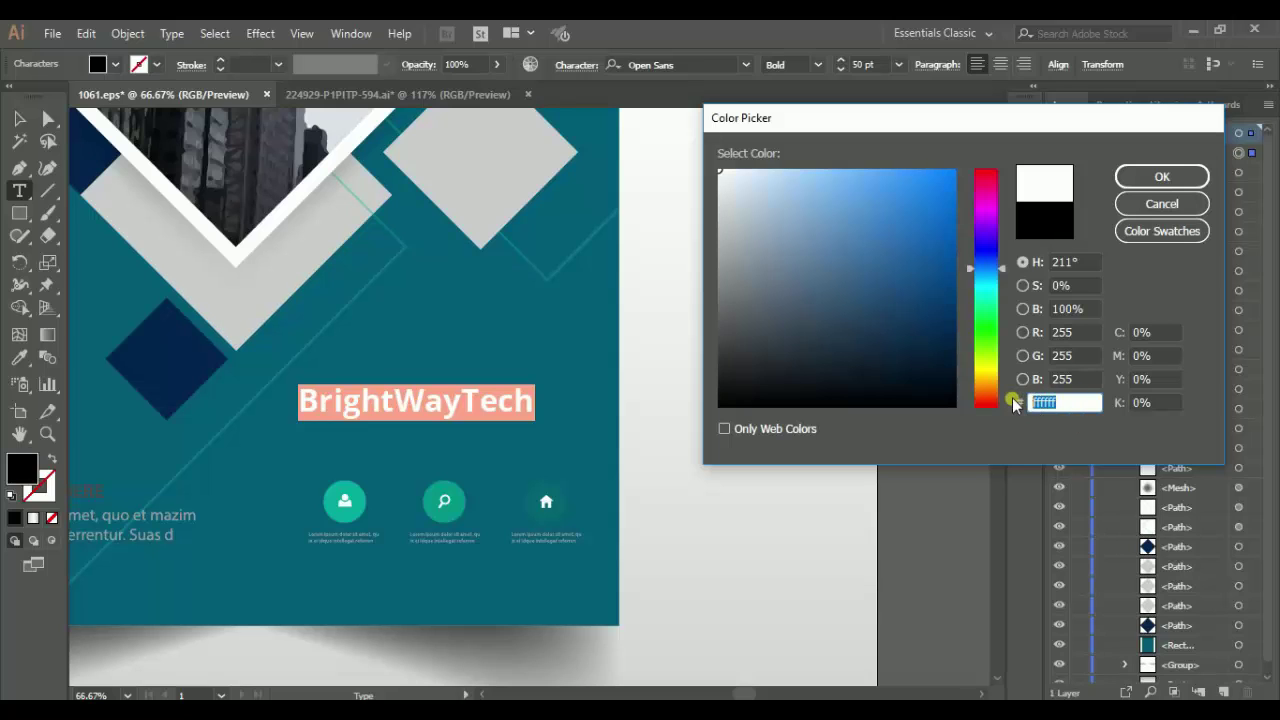
text(f)
key(Return)
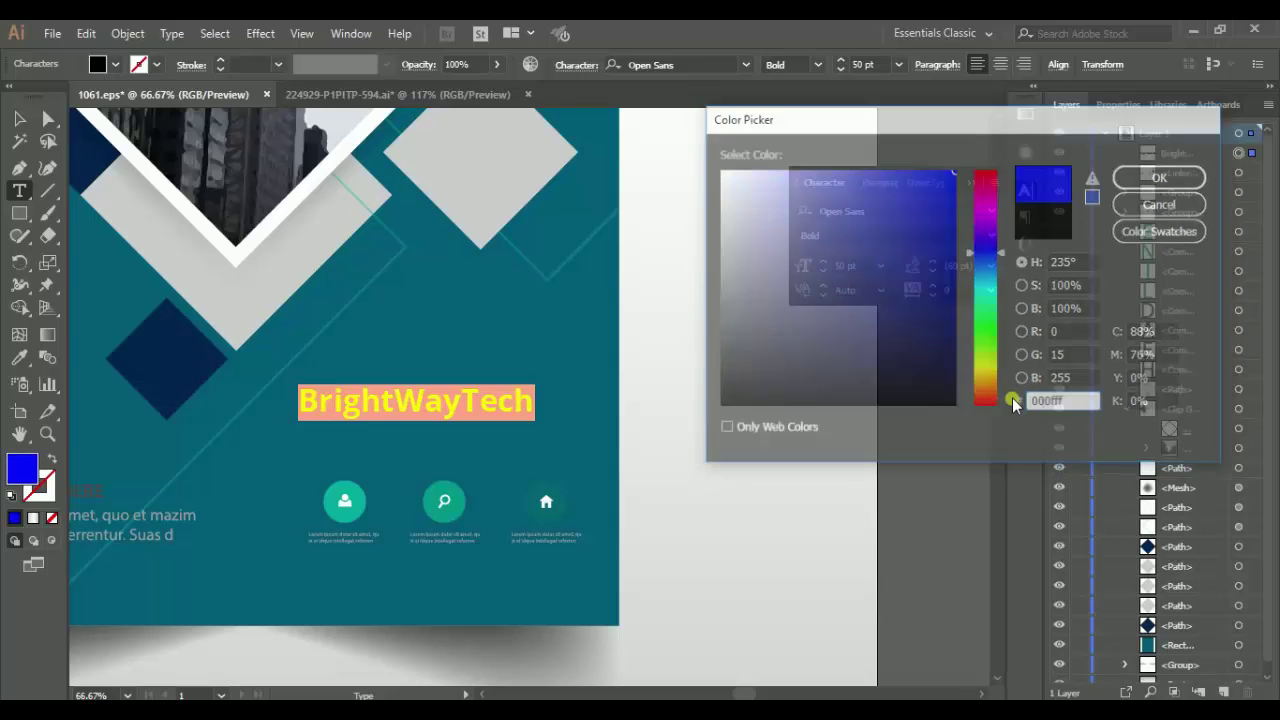
click(27, 452)
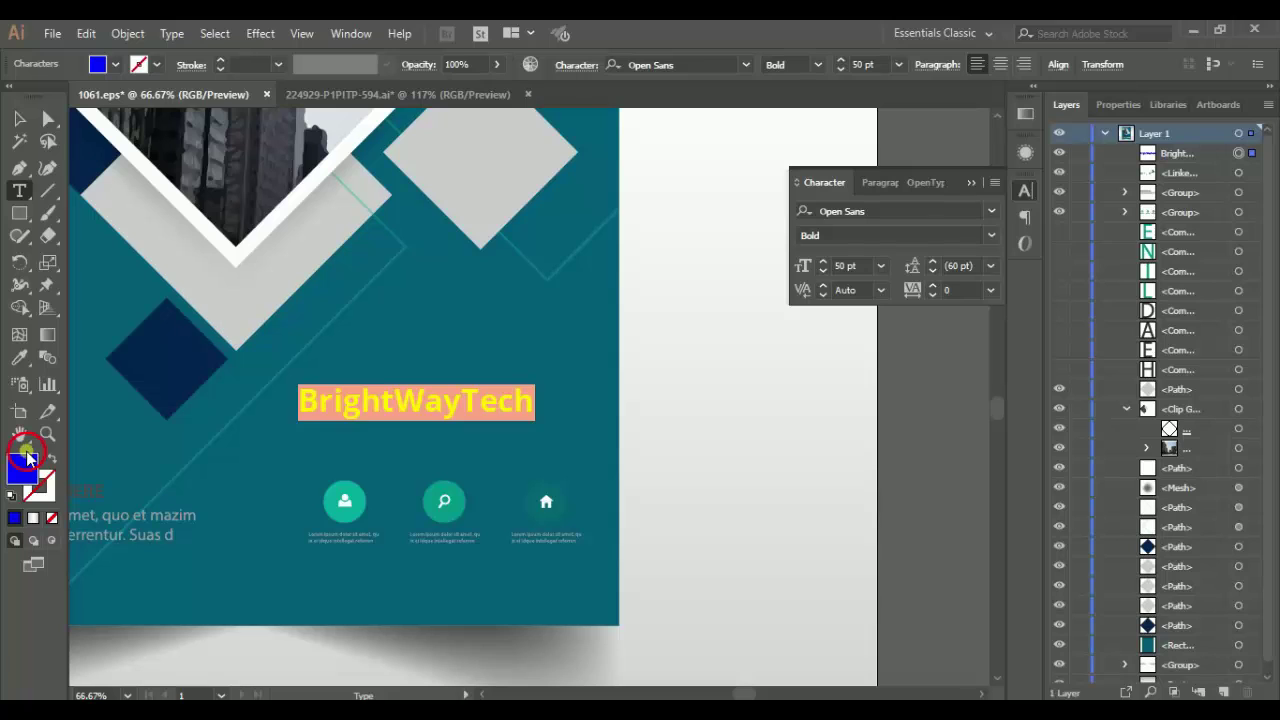
double_click(26, 462)
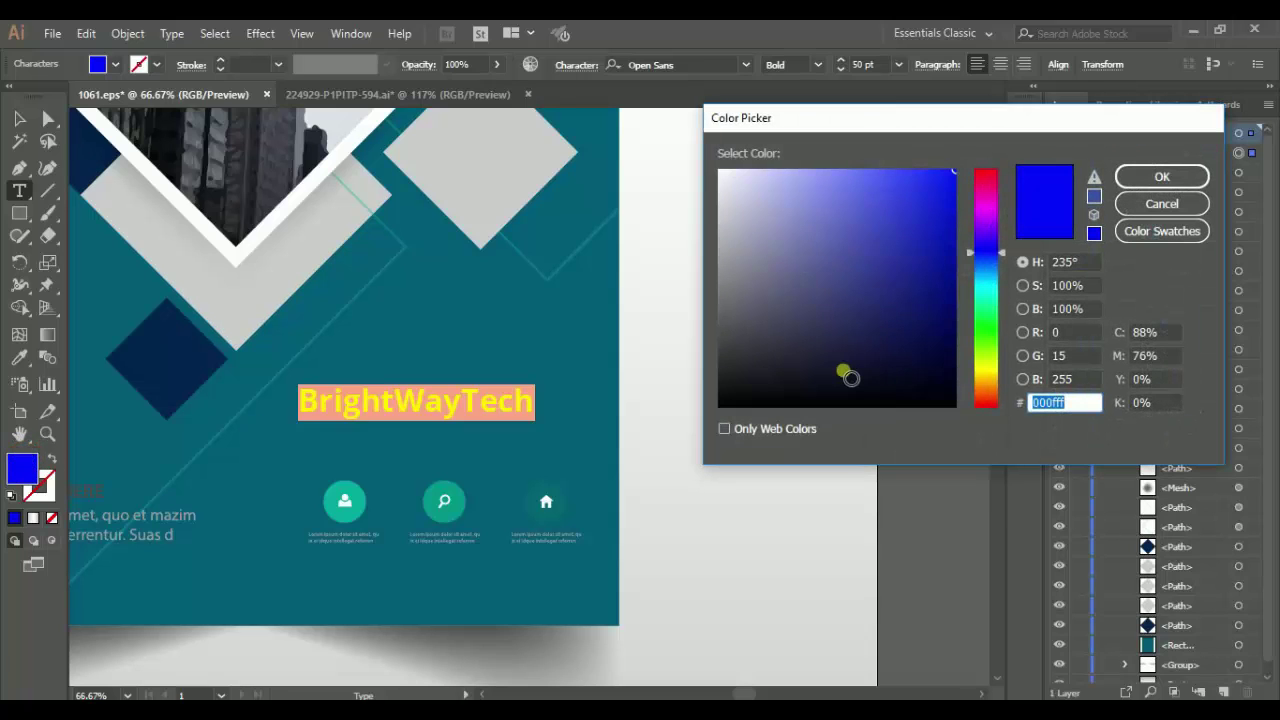
text(ff)
text(fff)
key(Return)
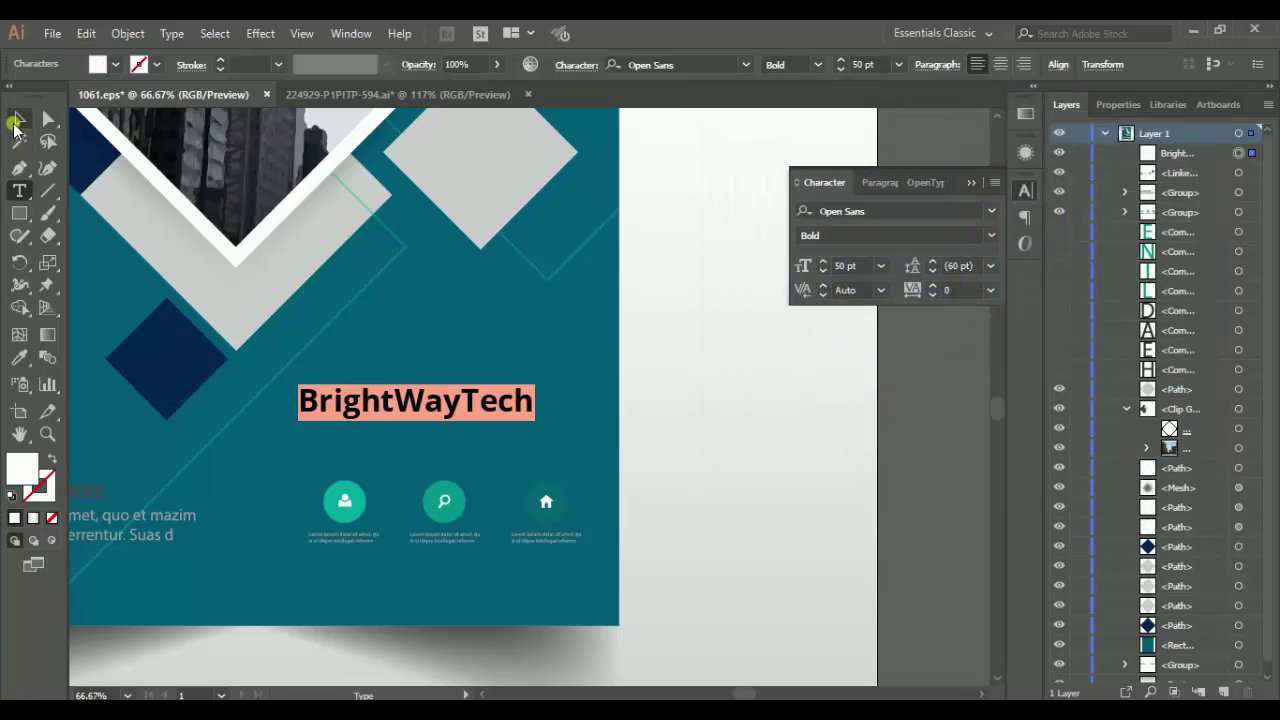
Move the BrightWayTech title right over the icon circles, removing an accidental duplicate
click(18, 120)
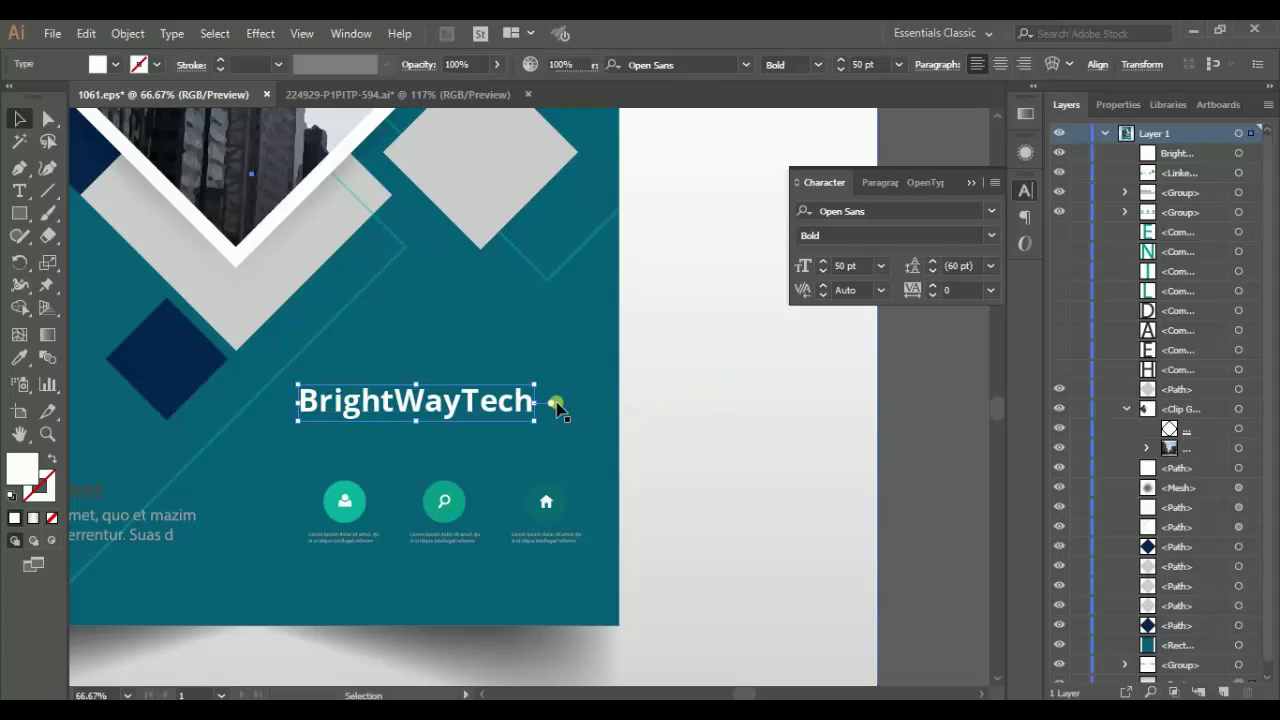
mouse_move(521, 400)
mouse_down()
mouse_move(578, 401)
mouse_move(557, 400)
mouse_move(565, 447)
mouse_up()
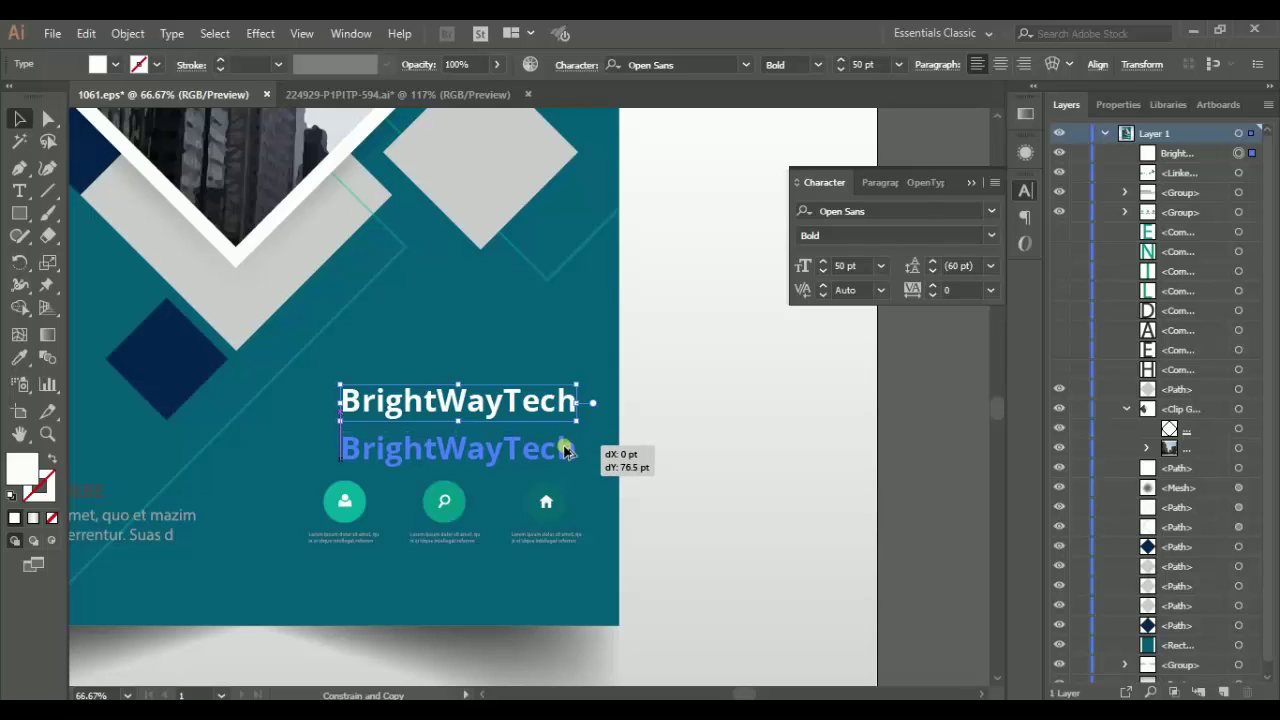
drag(565, 447, 563, 447)
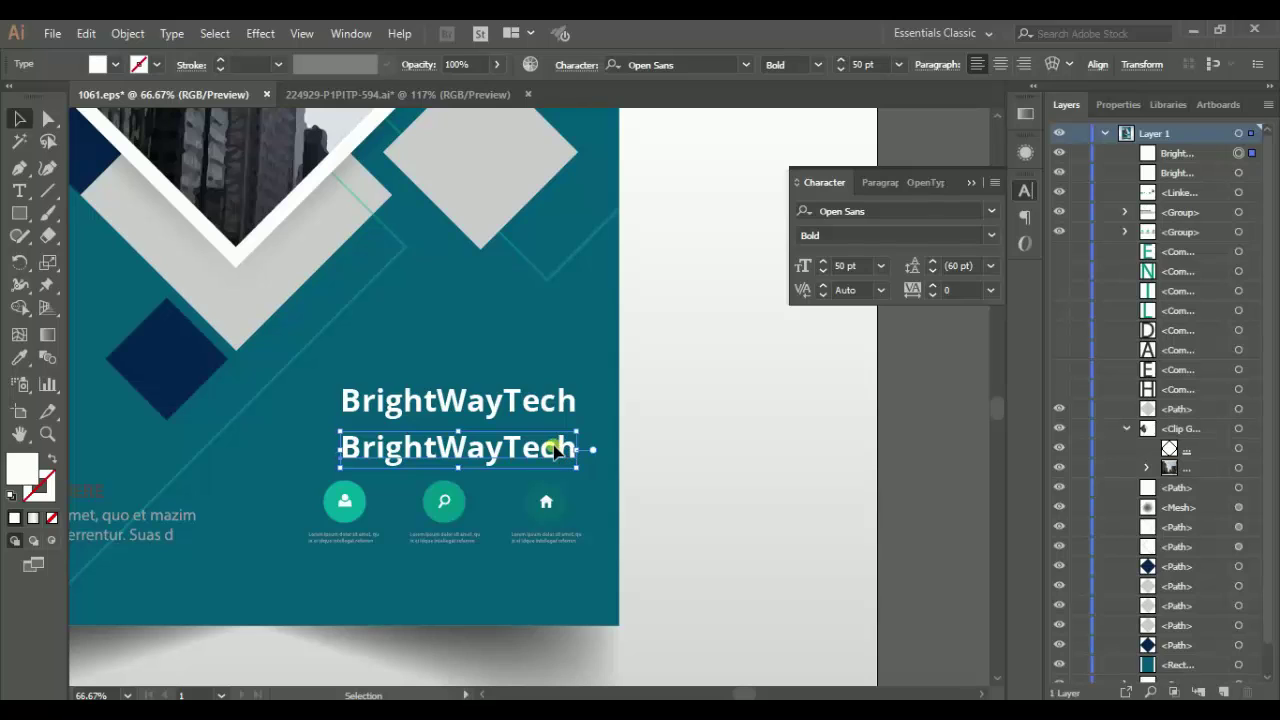
drag(557, 446, 546, 430)
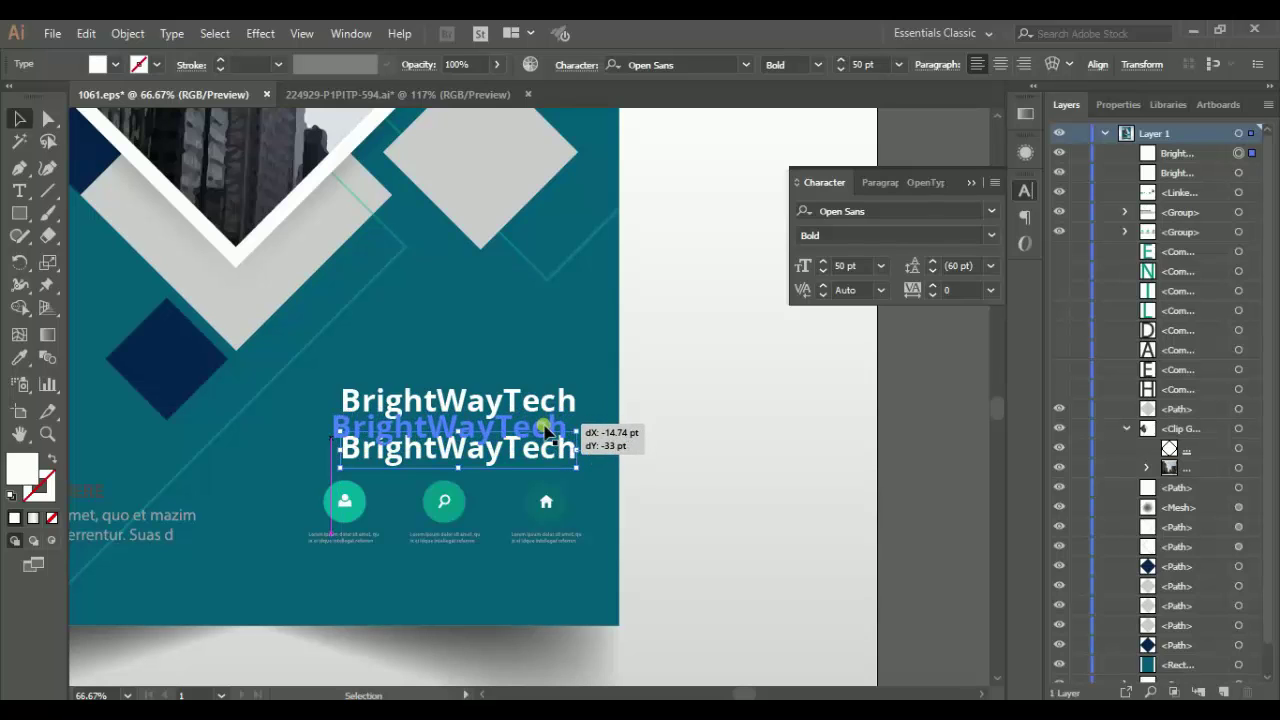
key(Escape)
key(Delete)
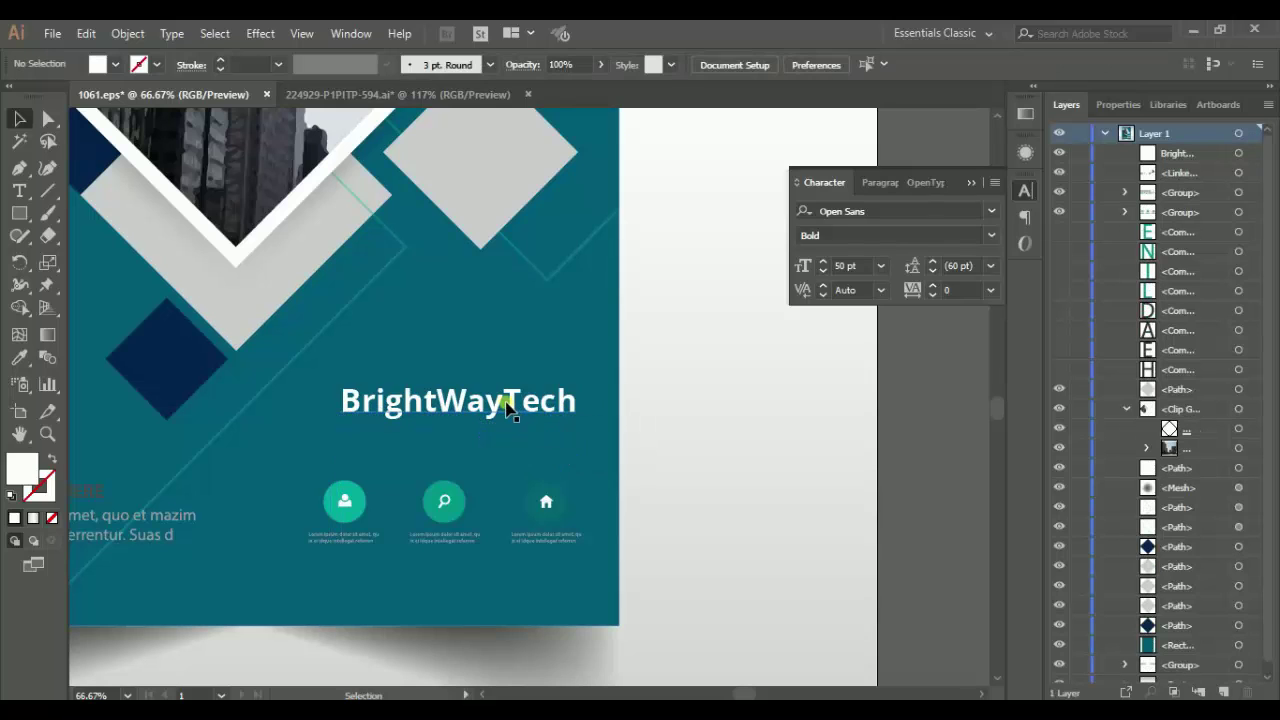
Duplicate the title just below it and set the copy to Open Sans Regular 30 pt
mouse_move(507, 402)
mouse_down()
mouse_move(531, 442)
mouse_move(486, 446)
mouse_move(529, 426)
mouse_move(556, 435)
mouse_move(525, 348)
mouse_move(496, 362)
mouse_move(534, 371)
mouse_move(503, 466)
mouse_move(497, 325)
mouse_move(500, 470)
mouse_move(509, 358)
mouse_move(503, 440)
mouse_up()
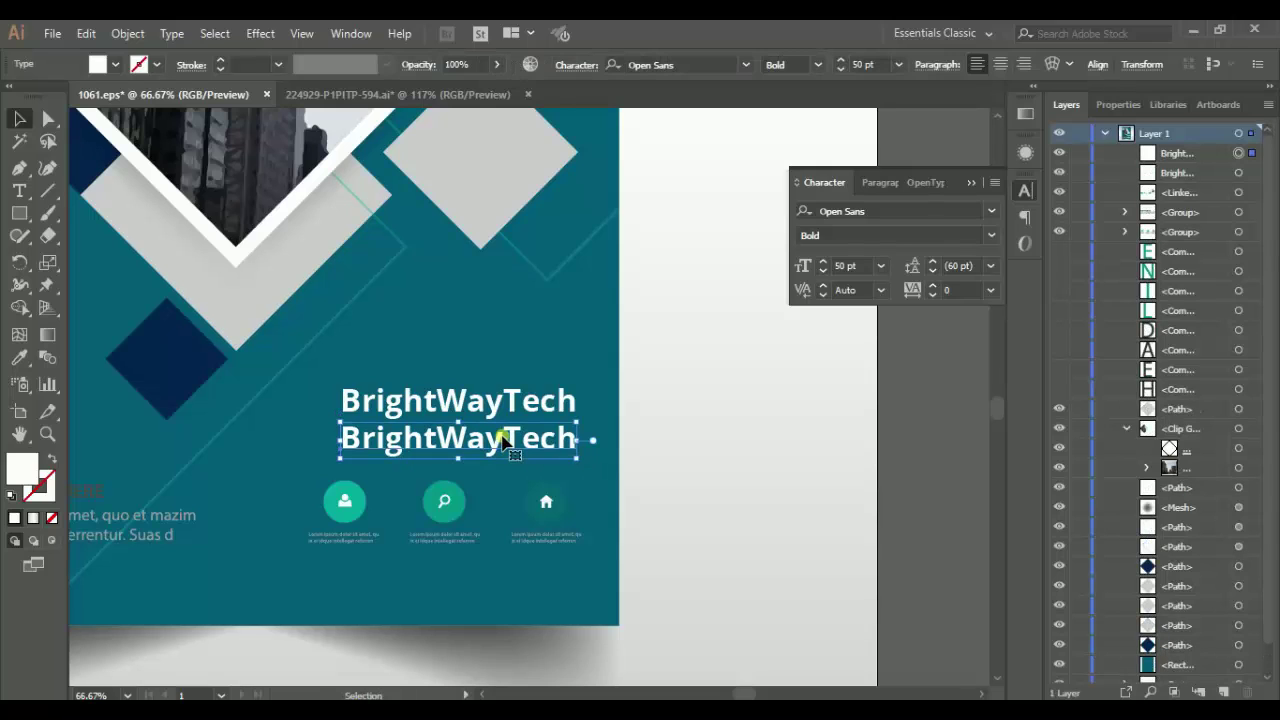
click(838, 266)
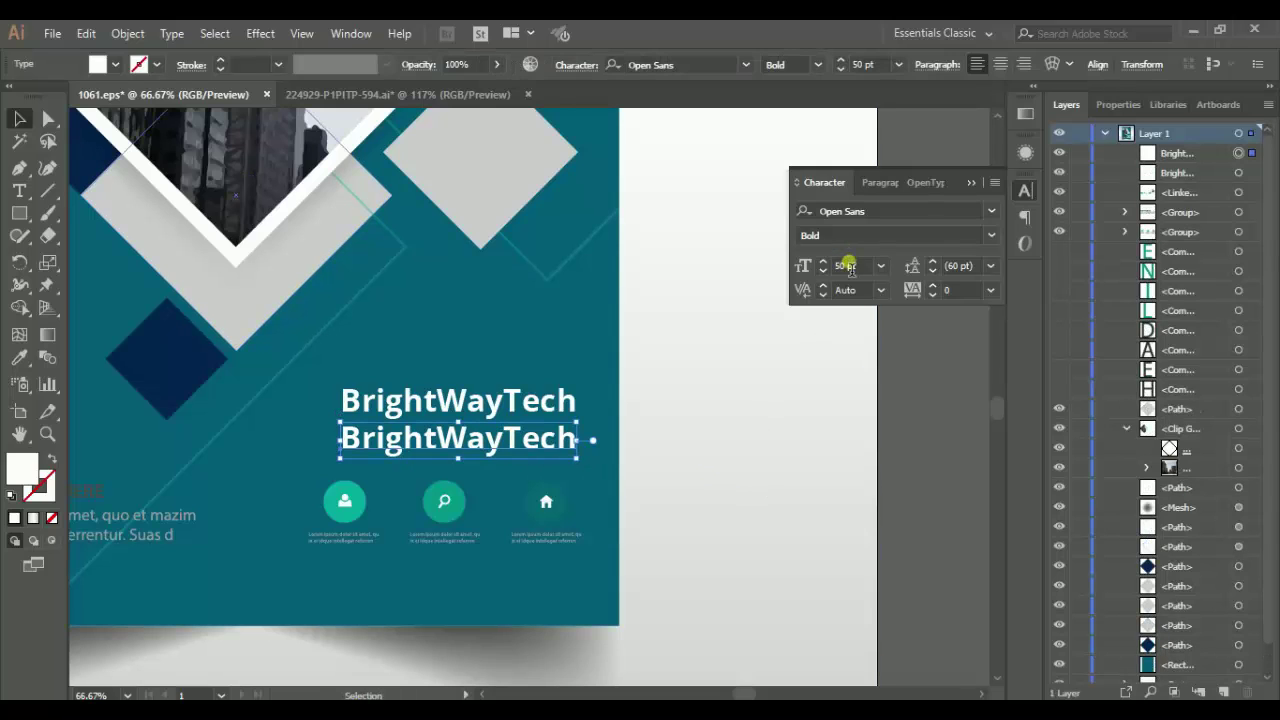
click(830, 268)
click(831, 270)
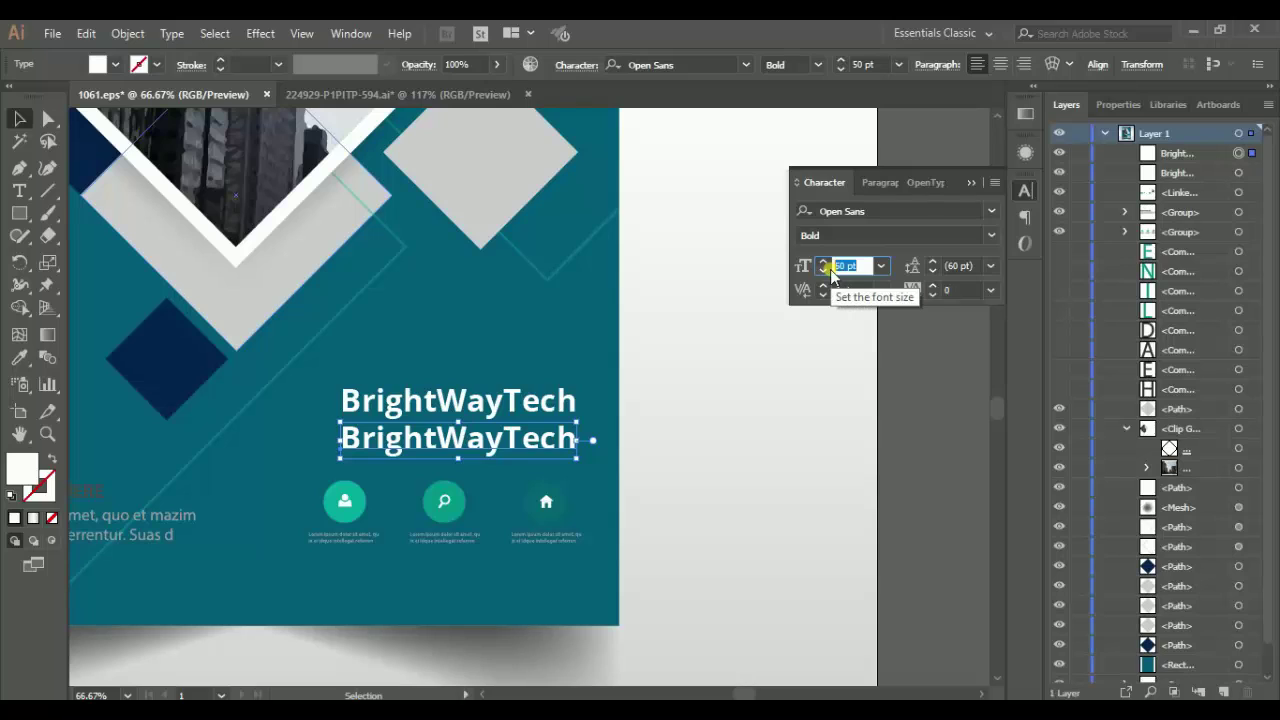
text(30)
key(Return)
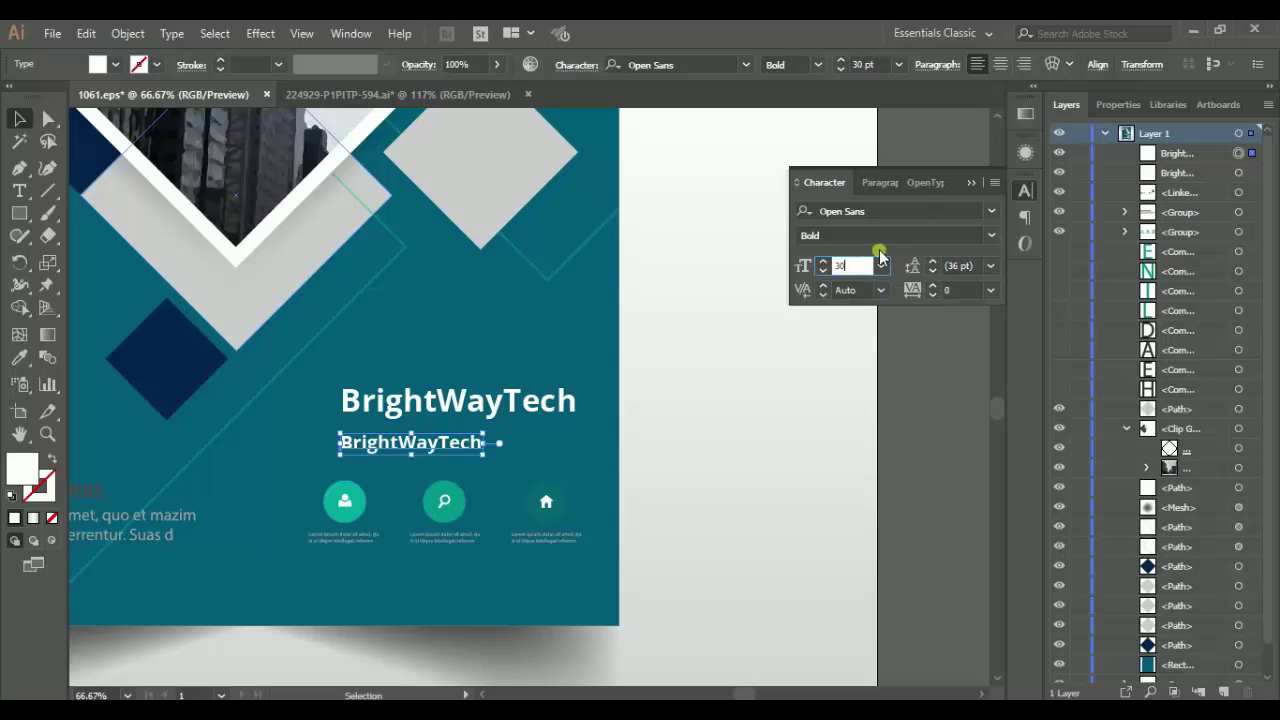
click(993, 236)
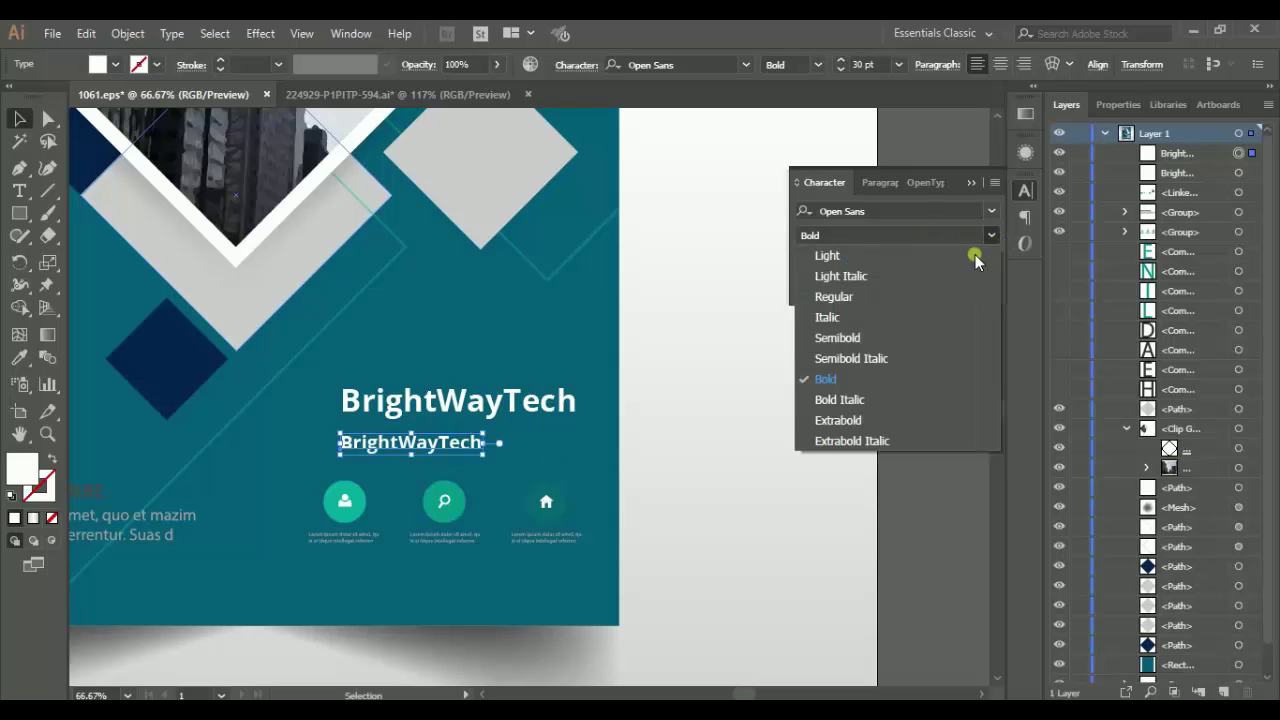
click(855, 297)
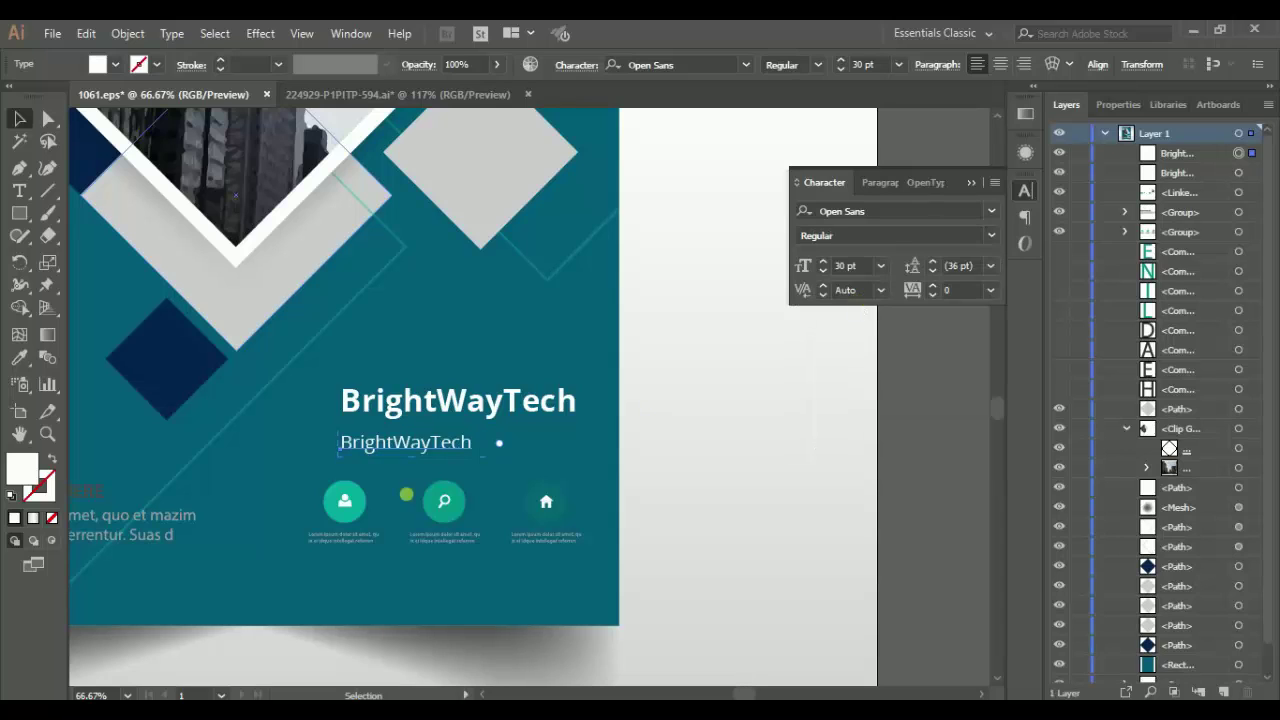
Retype the smaller copy to read 'Learn, Earn and Grow'
double_click(417, 447)
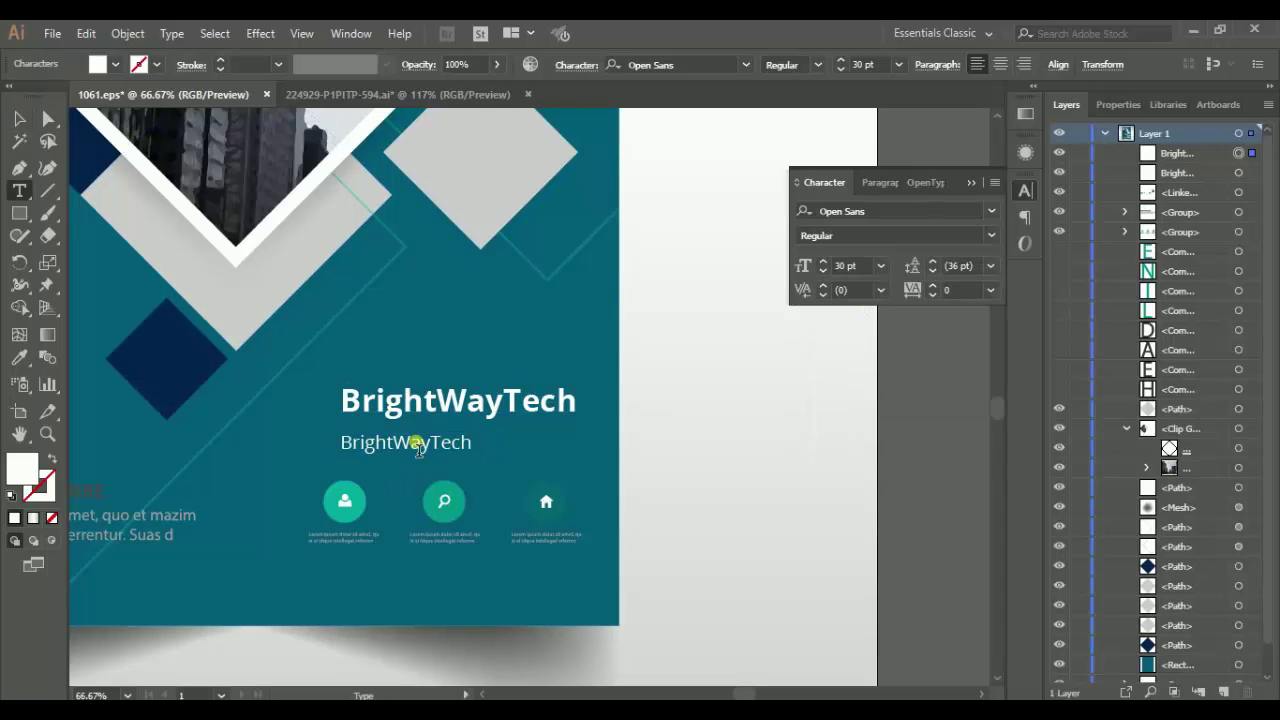
double_click(418, 448)
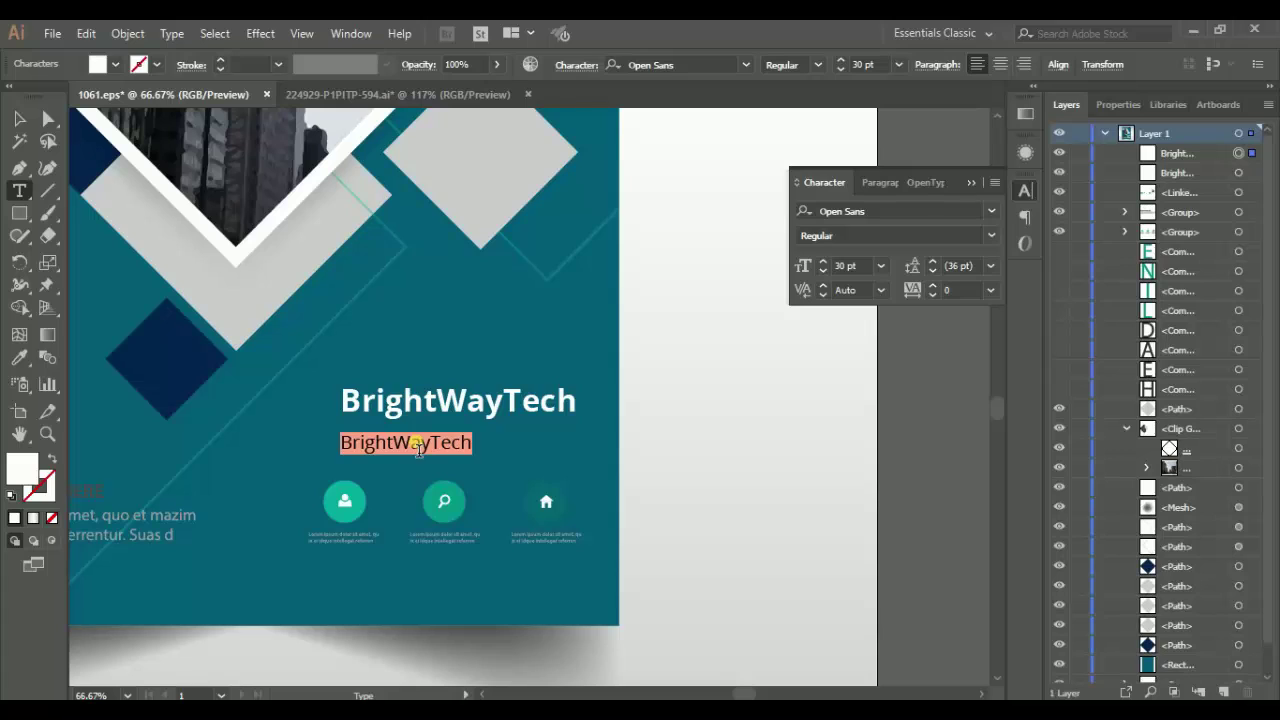
text(Learn, Earn and Grow)
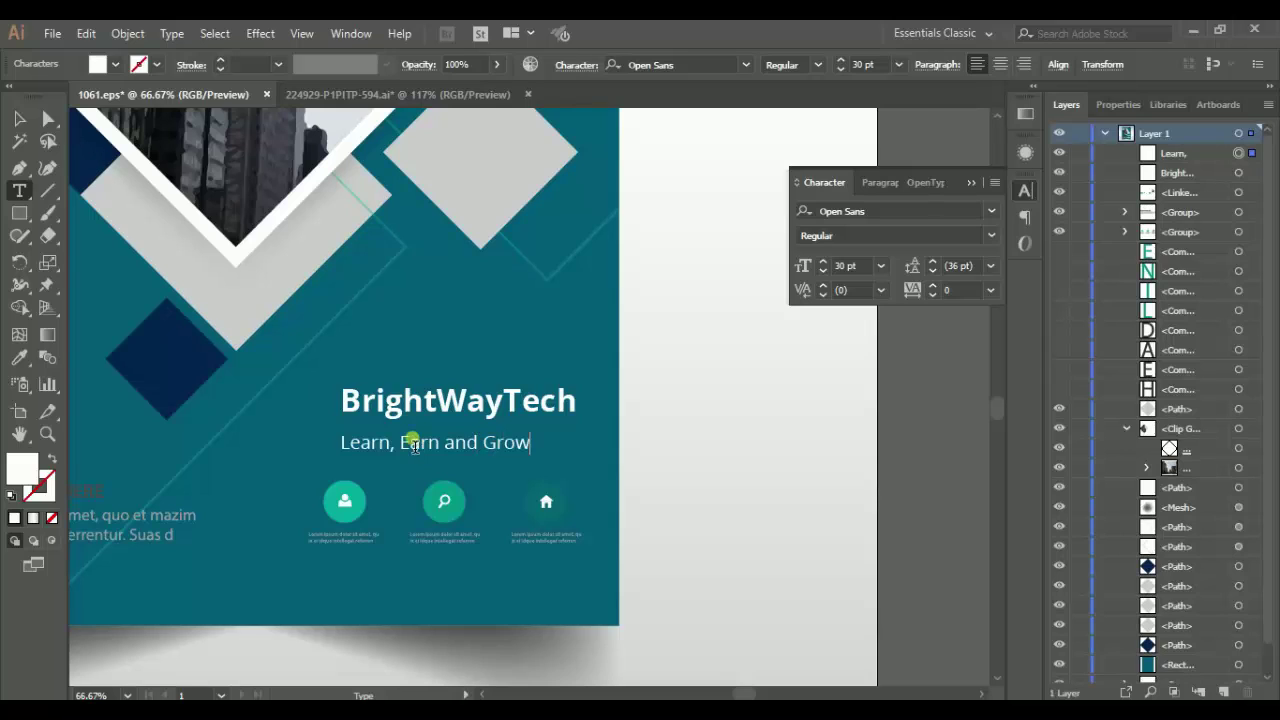
Nudge the tagline up and right to align beneath BrightWayTech
click(19, 119)
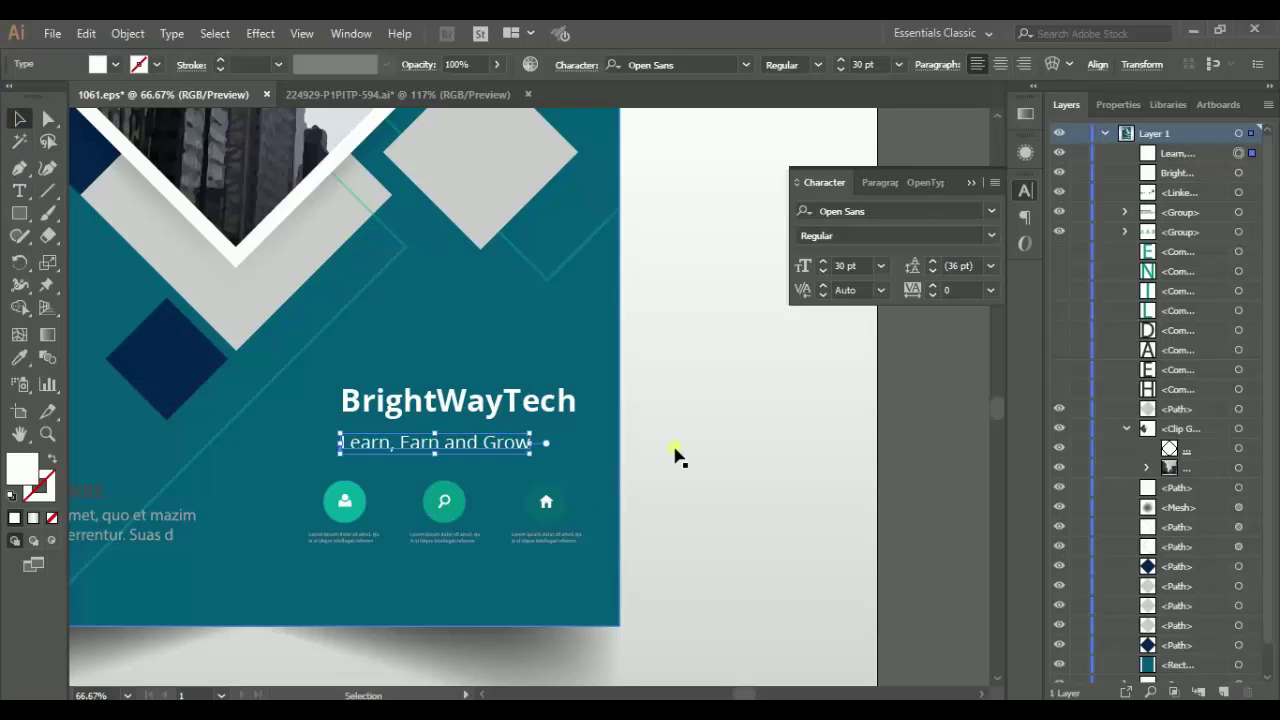
key(Up)
key(Up)
key(Up)
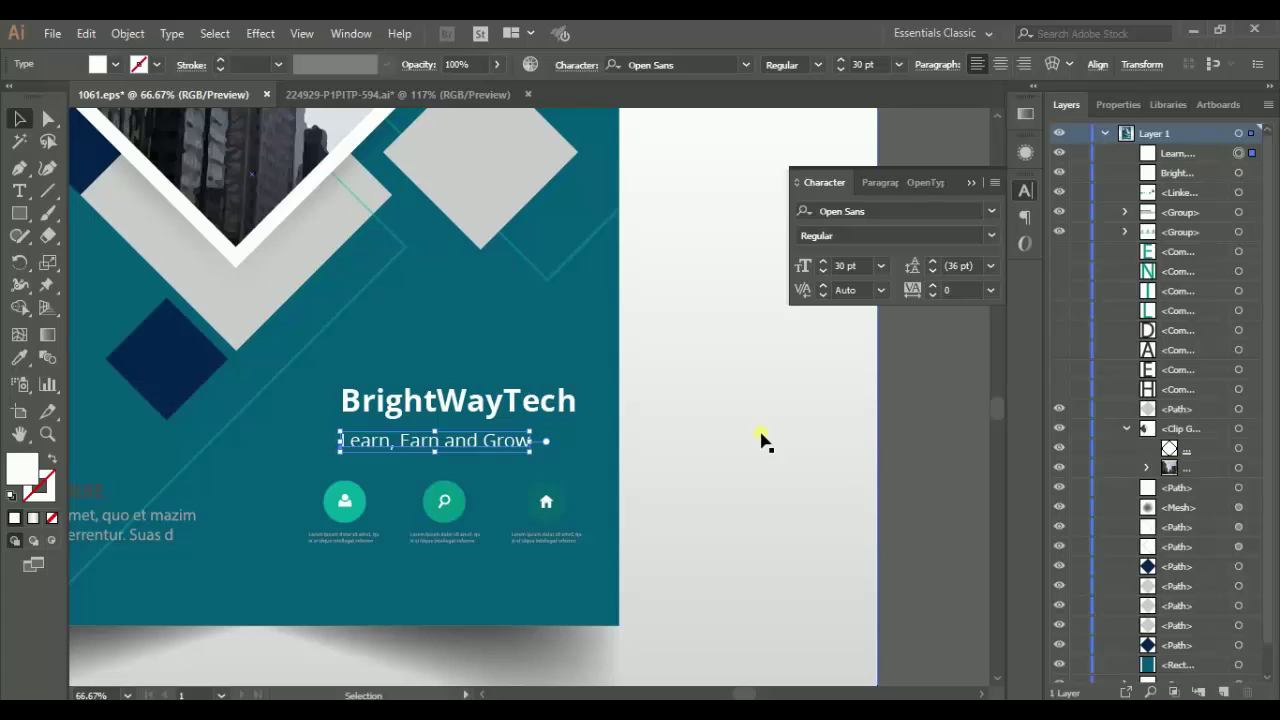
key(Right)
key(Right)
key(Right)
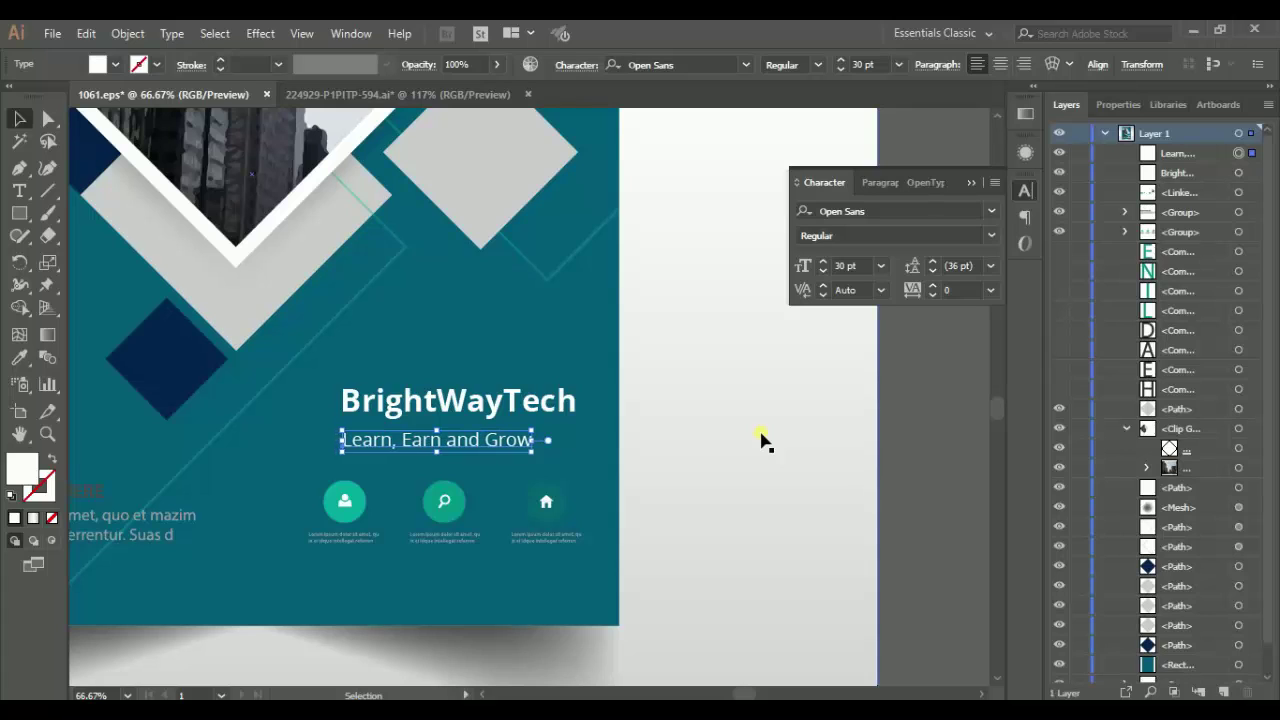
key(Up)
click(636, 500)
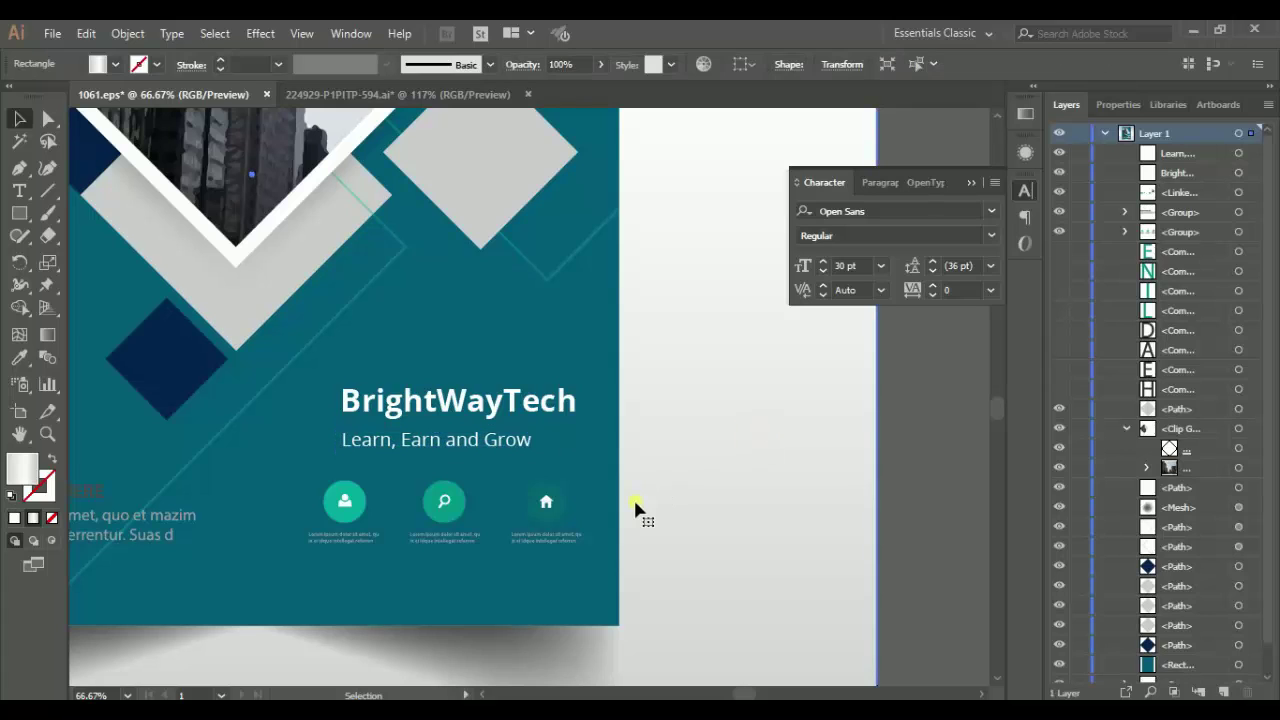
key(ctrl+minus)
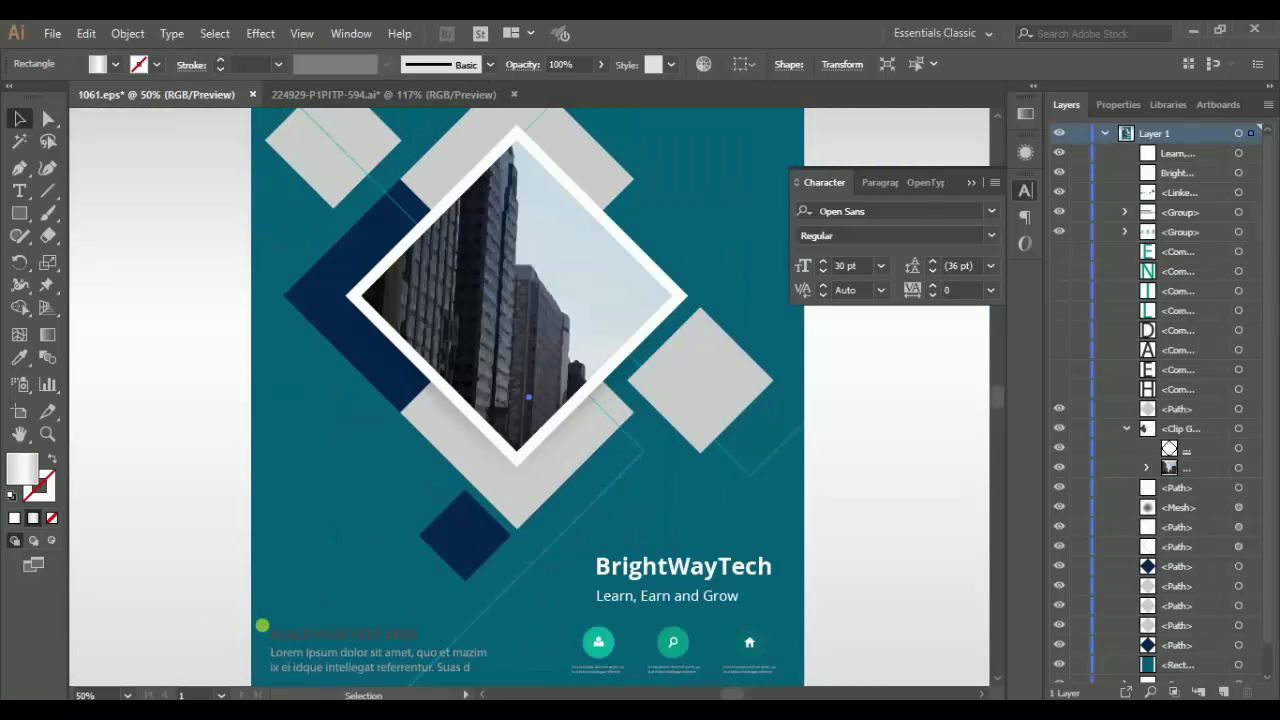
Ungroup the lorem ipsum text block in the flyer's lower-left corner
drag(338, 652, 340, 655)
right_click(340, 655)
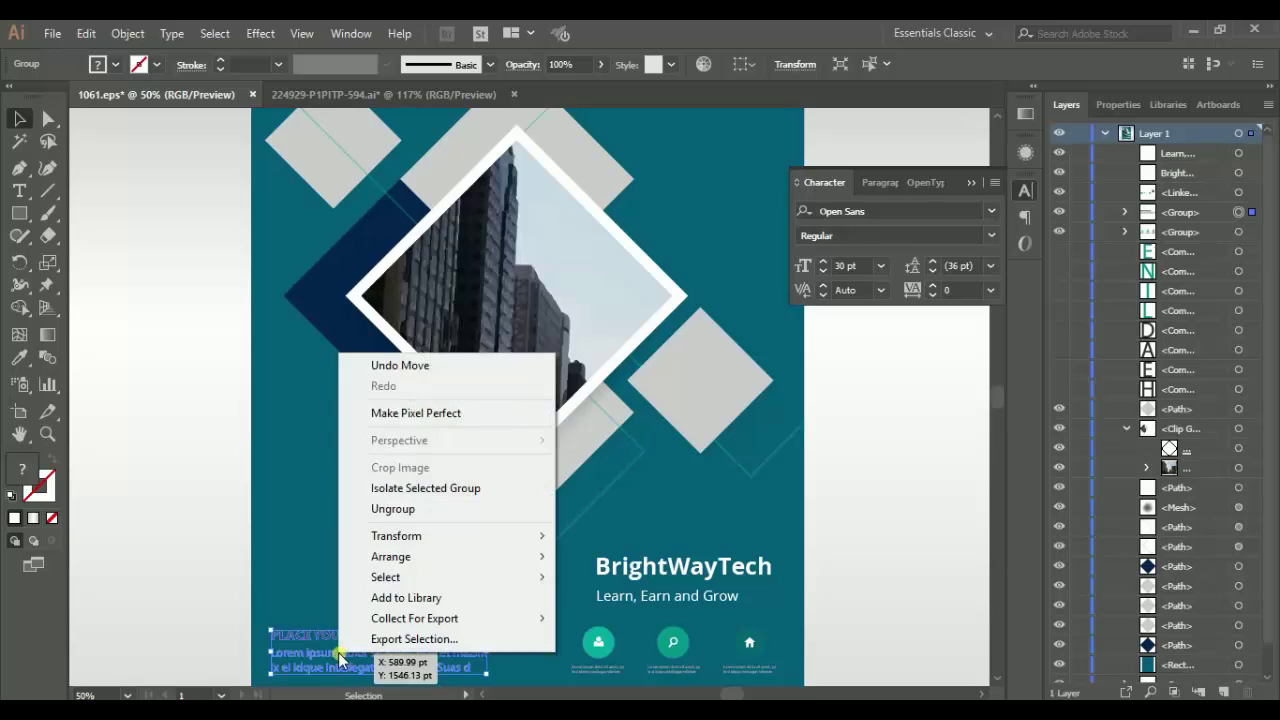
click(385, 509)
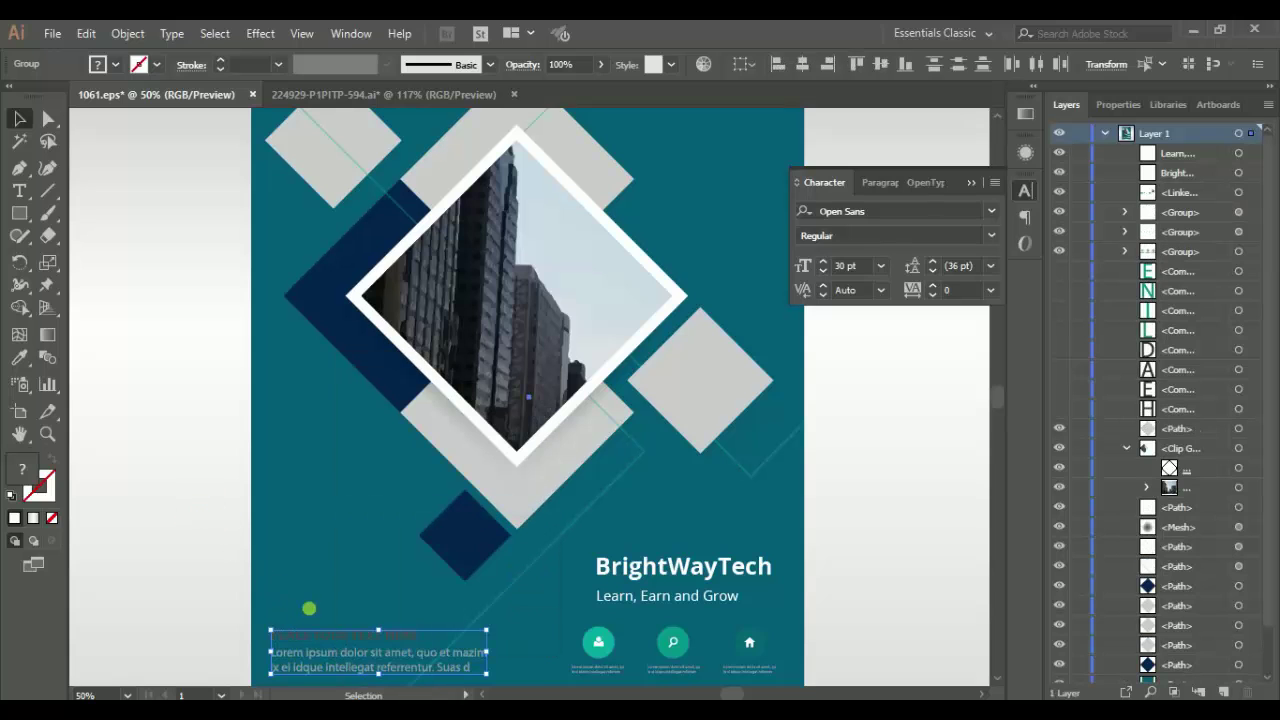
Delete the bottom-left placeholder heading and Lorem ipsum paragraph
double_click(355, 663)
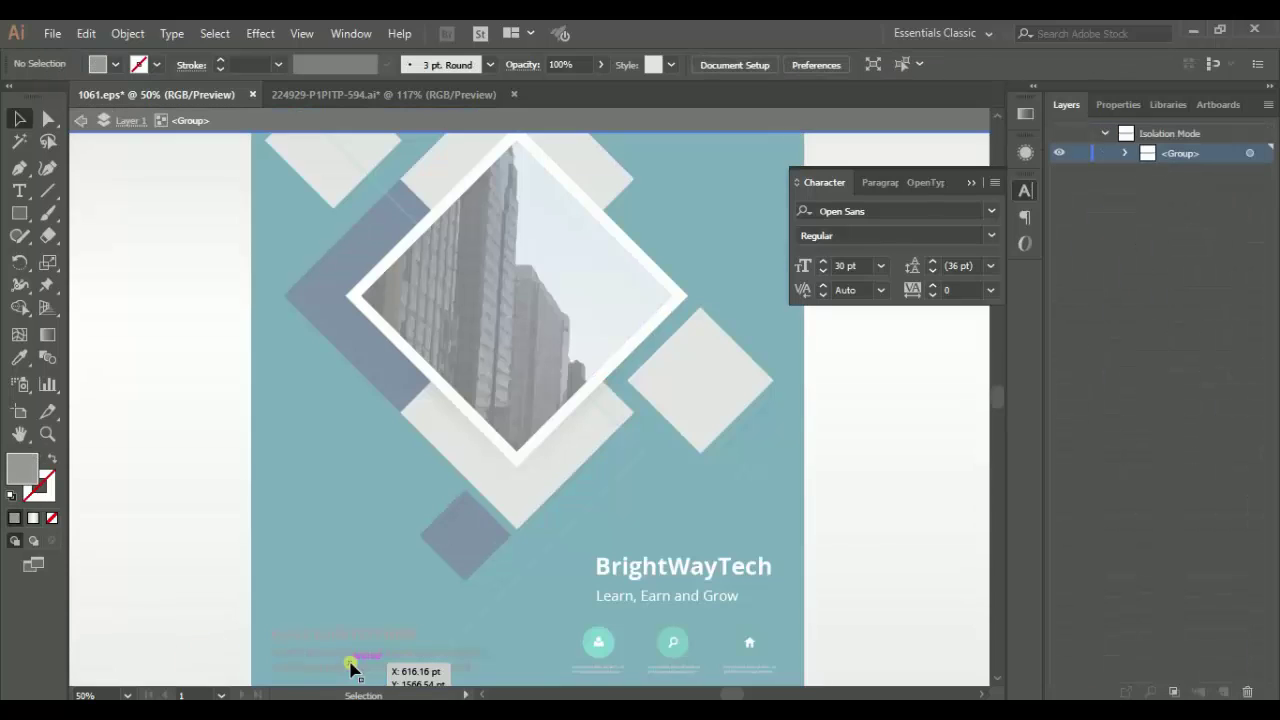
scroll(352, 668, down, 2)
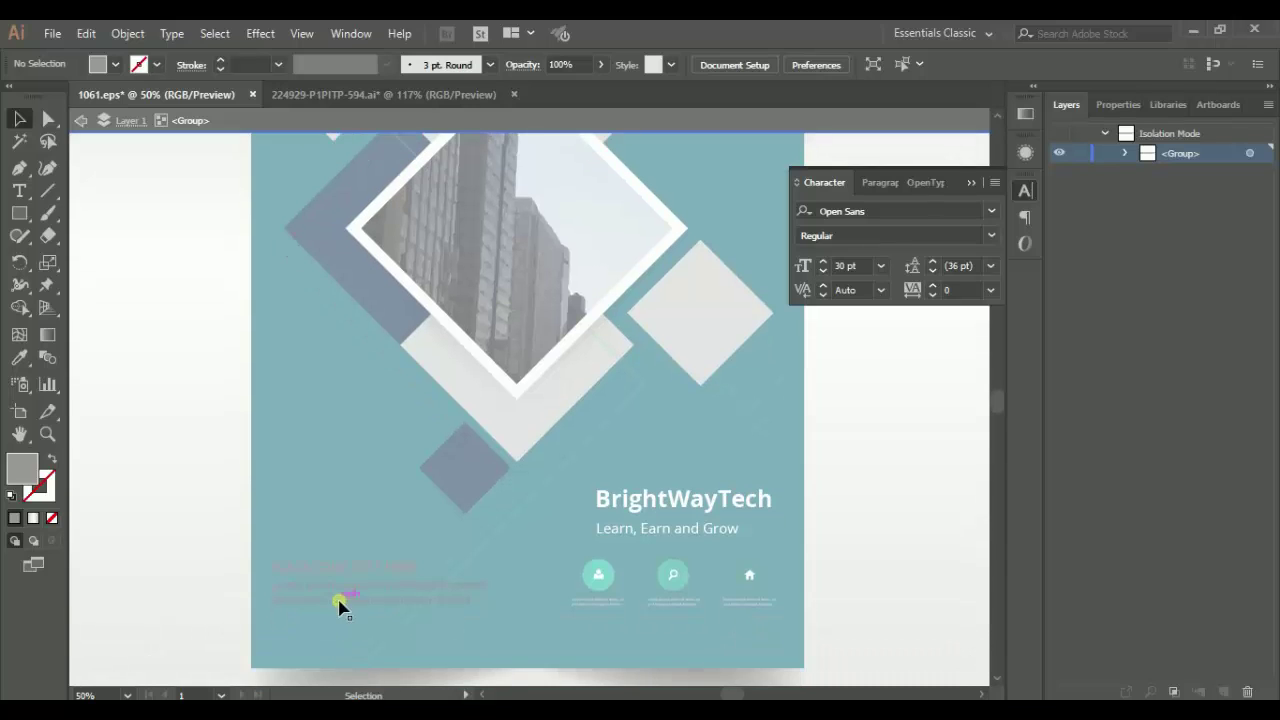
click(341, 601)
click(260, 597)
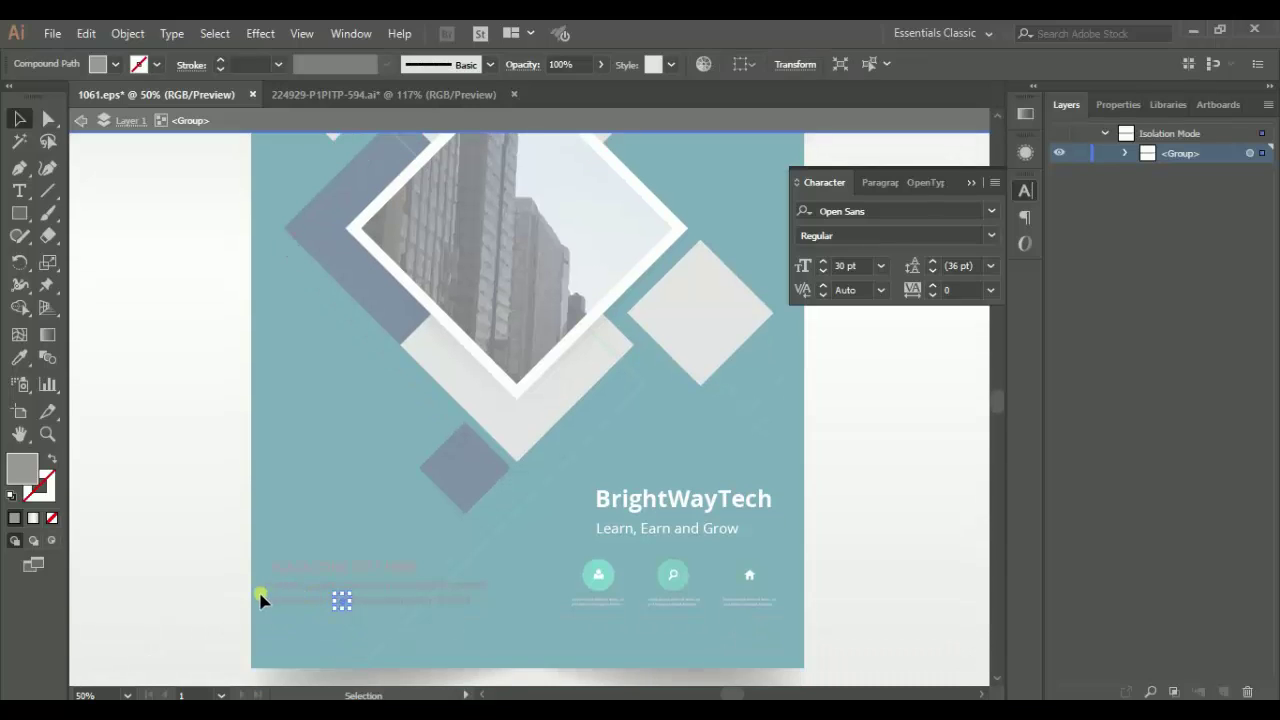
double_click(205, 560)
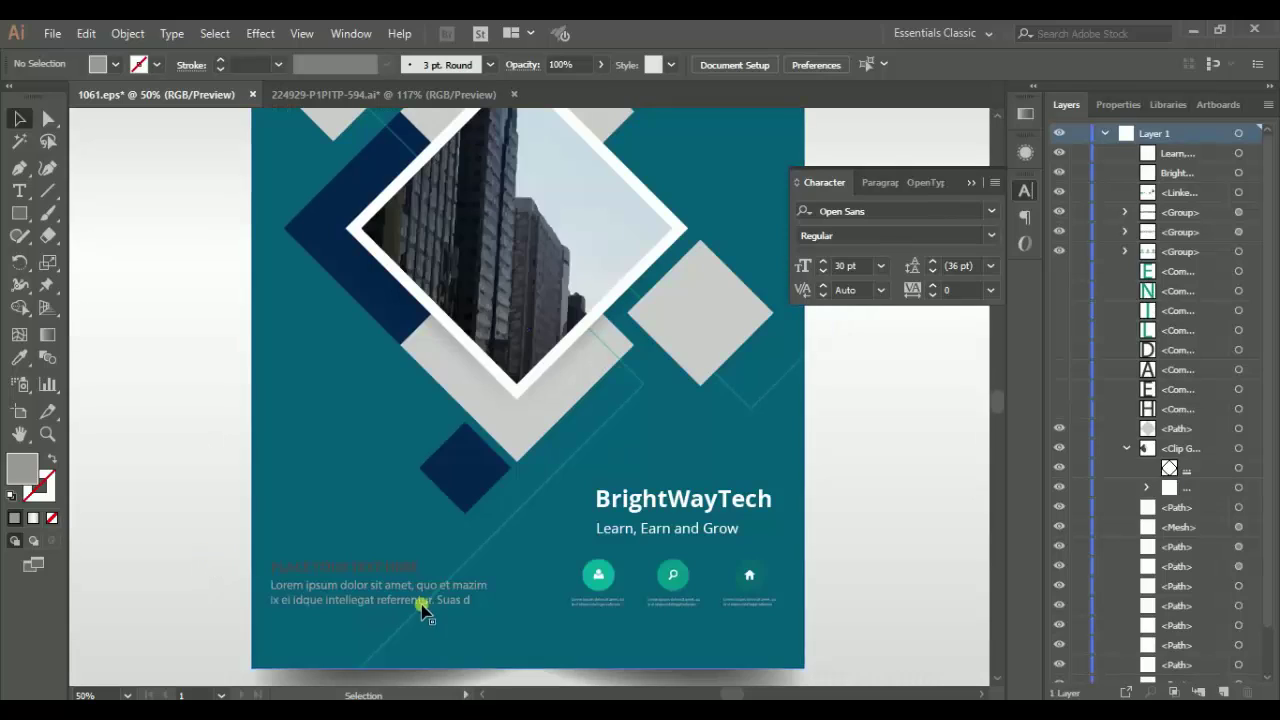
click(321, 573)
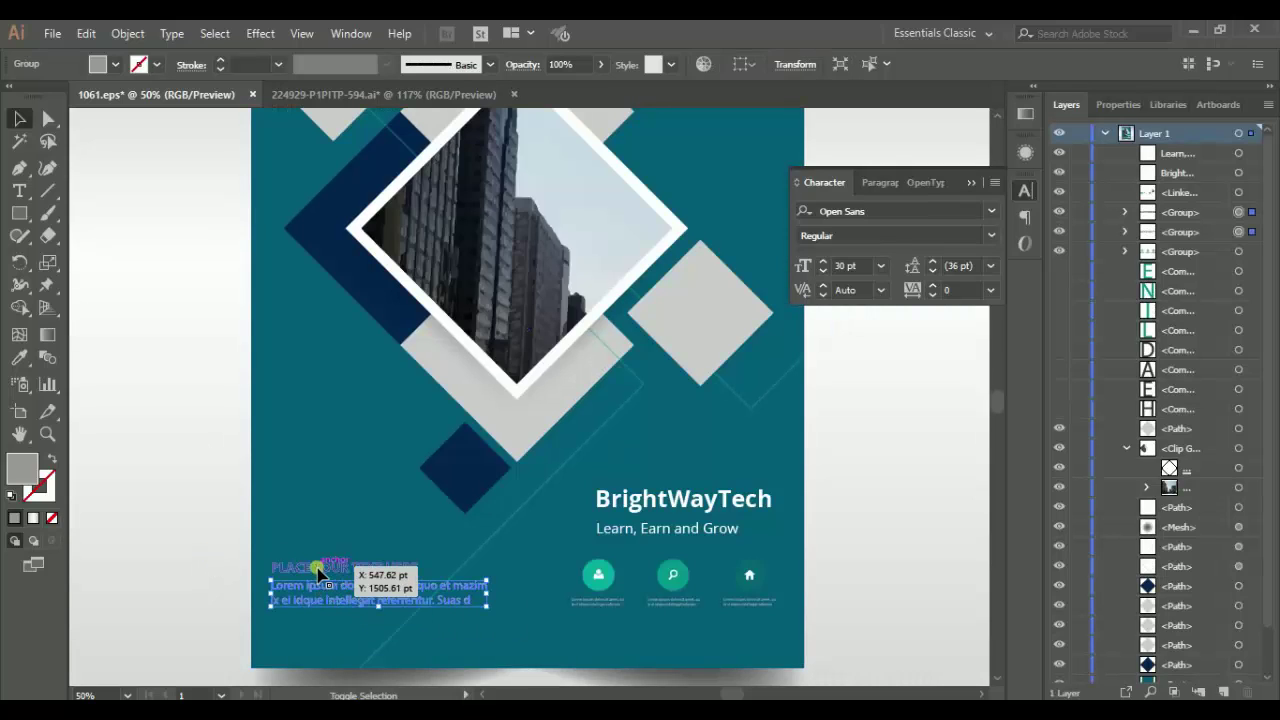
key(ctrl+g)
key(Delete)
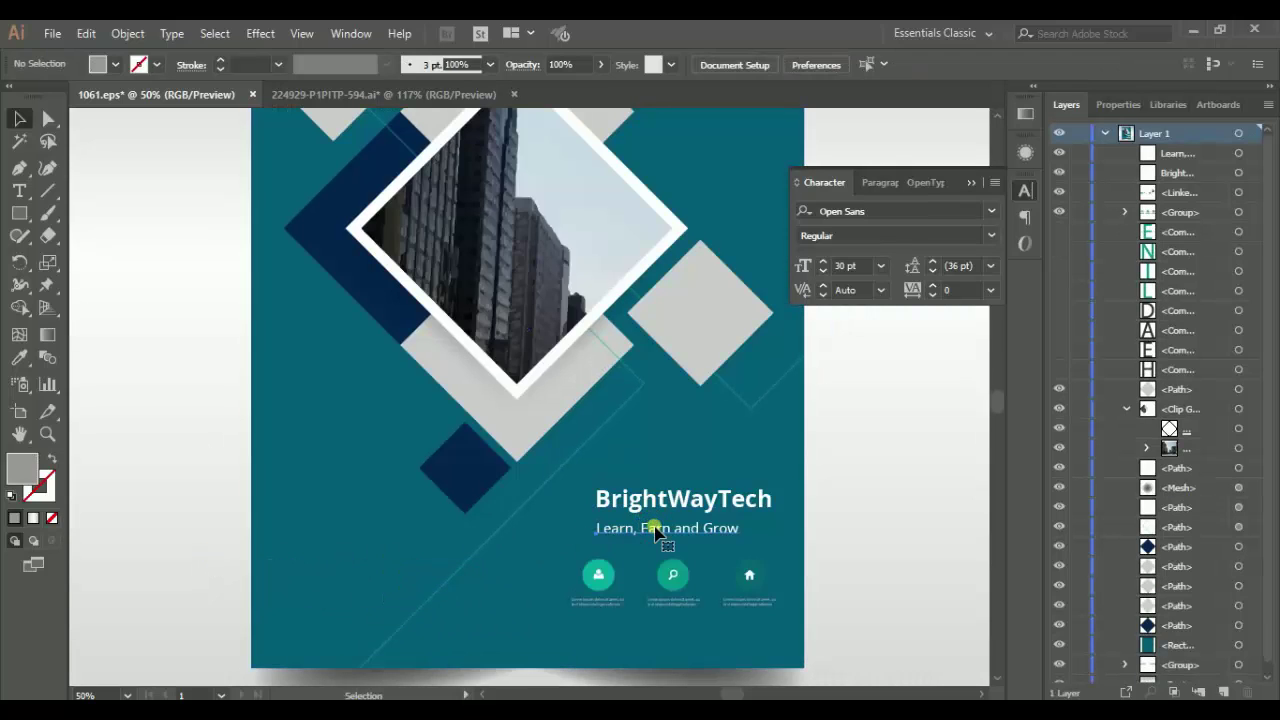
Copy the Learn, Earn and Grow tagline to the bottom-left, making the lower copy 26 pt
click(663, 533)
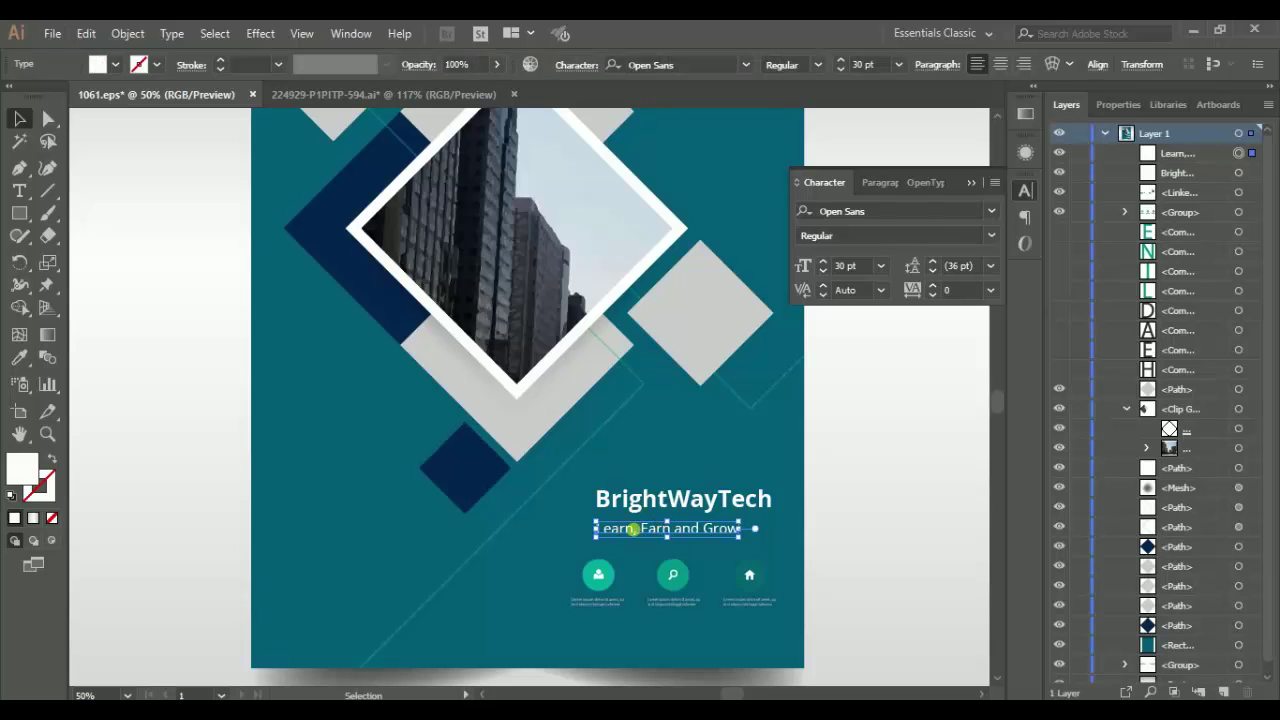
mouse_move(645, 530)
mouse_down()
mouse_move(322, 600)
mouse_move(359, 579)
mouse_up()
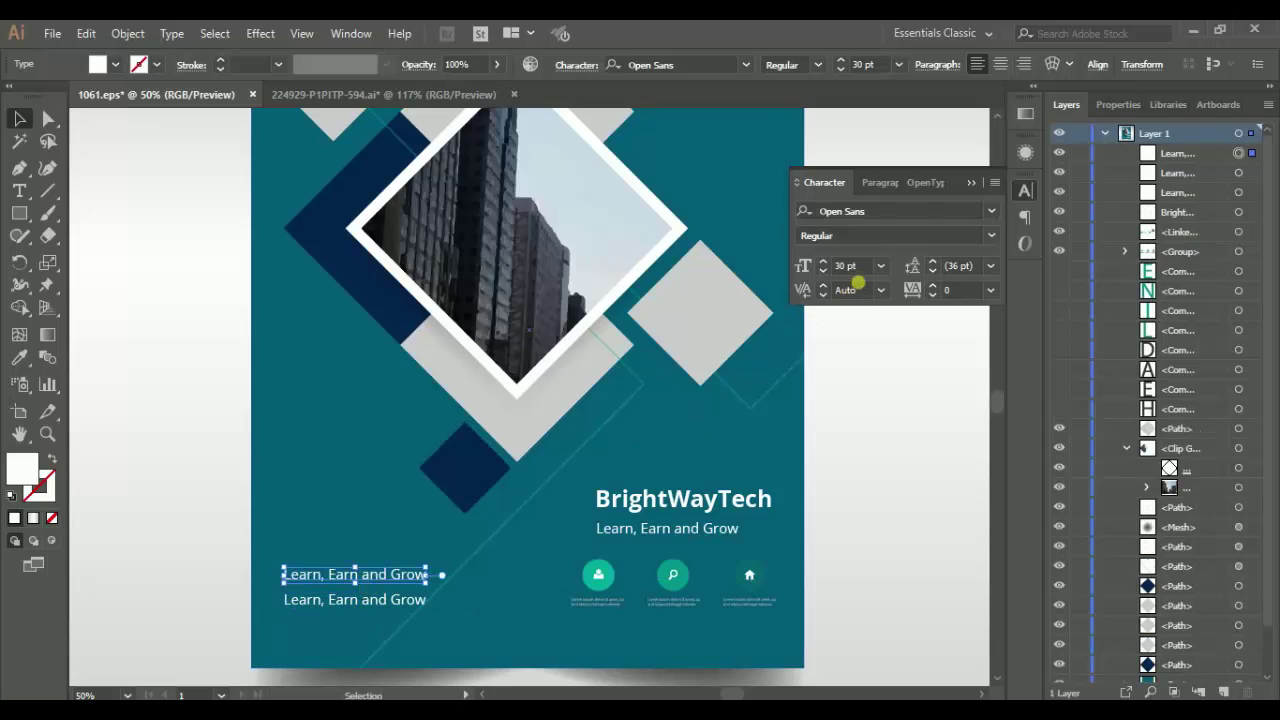
click(846, 266)
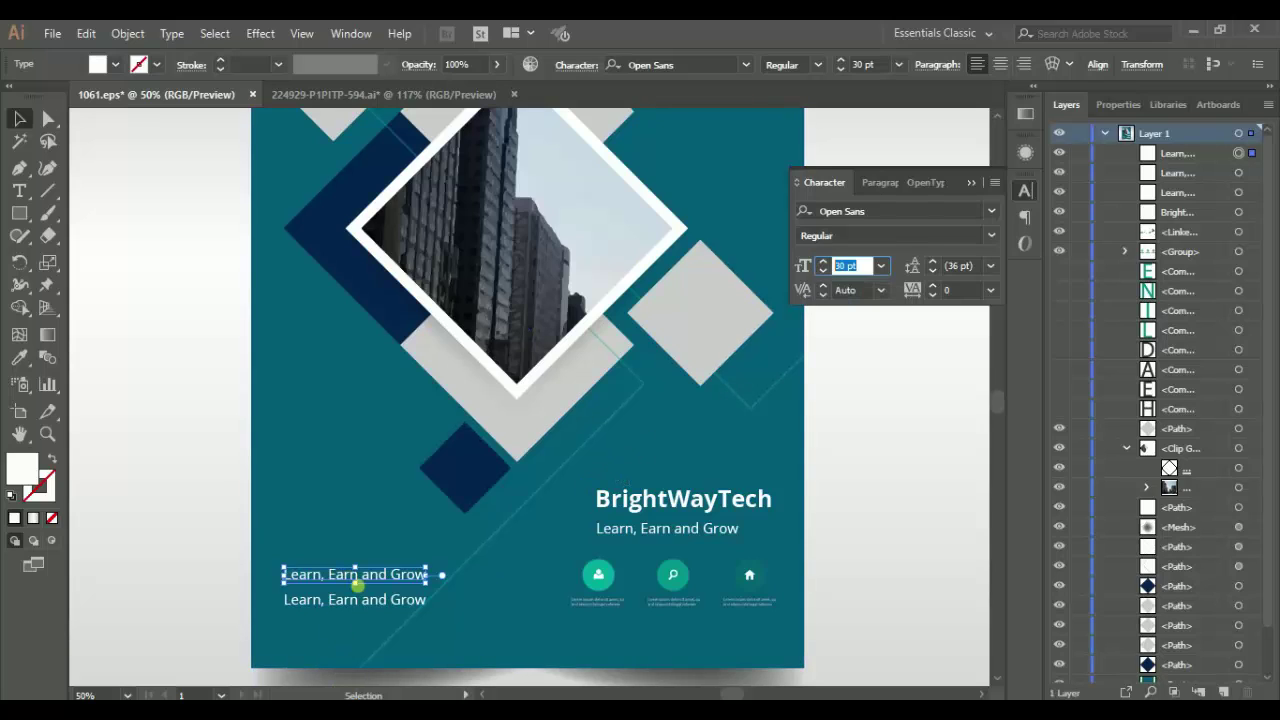
click(382, 606)
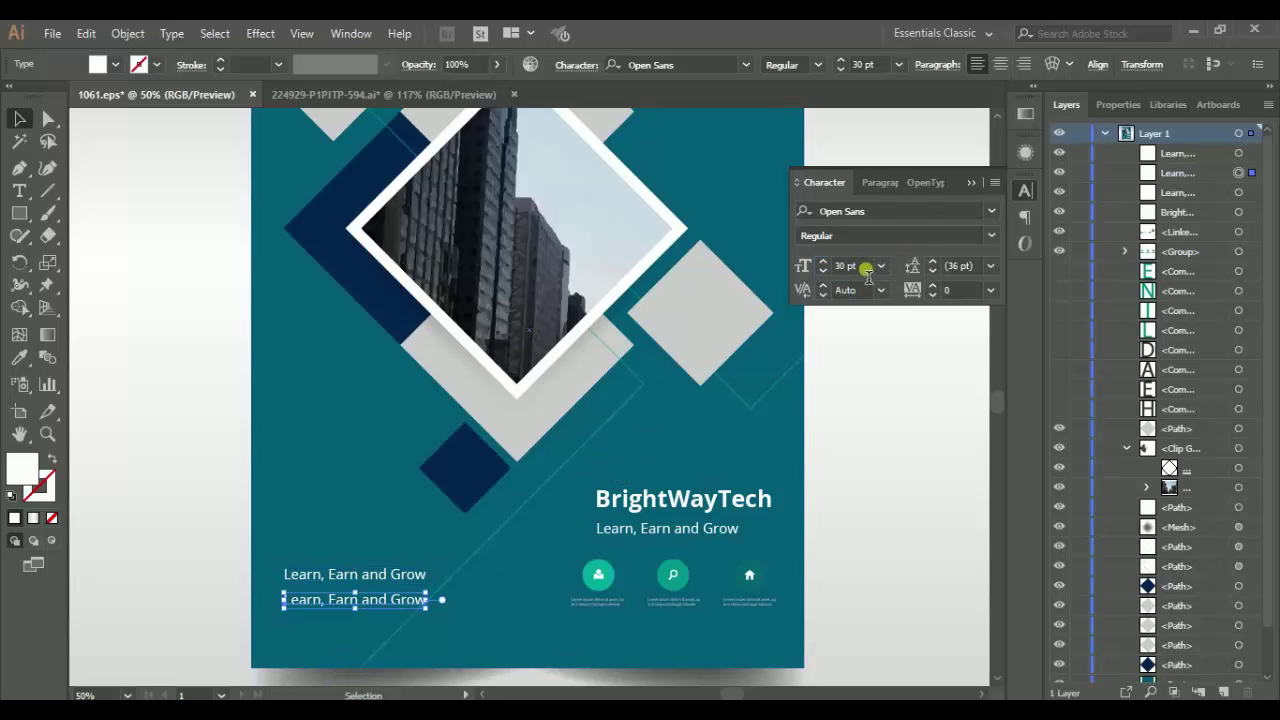
text(26)
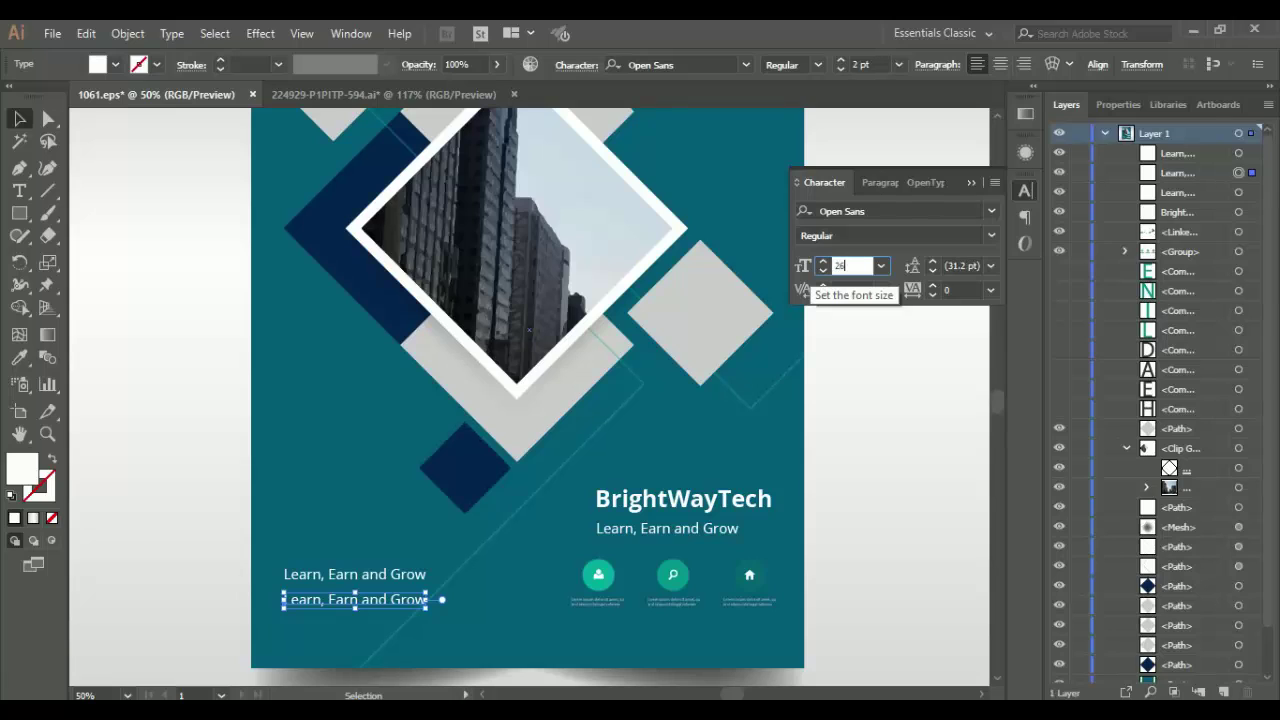
key(Return)
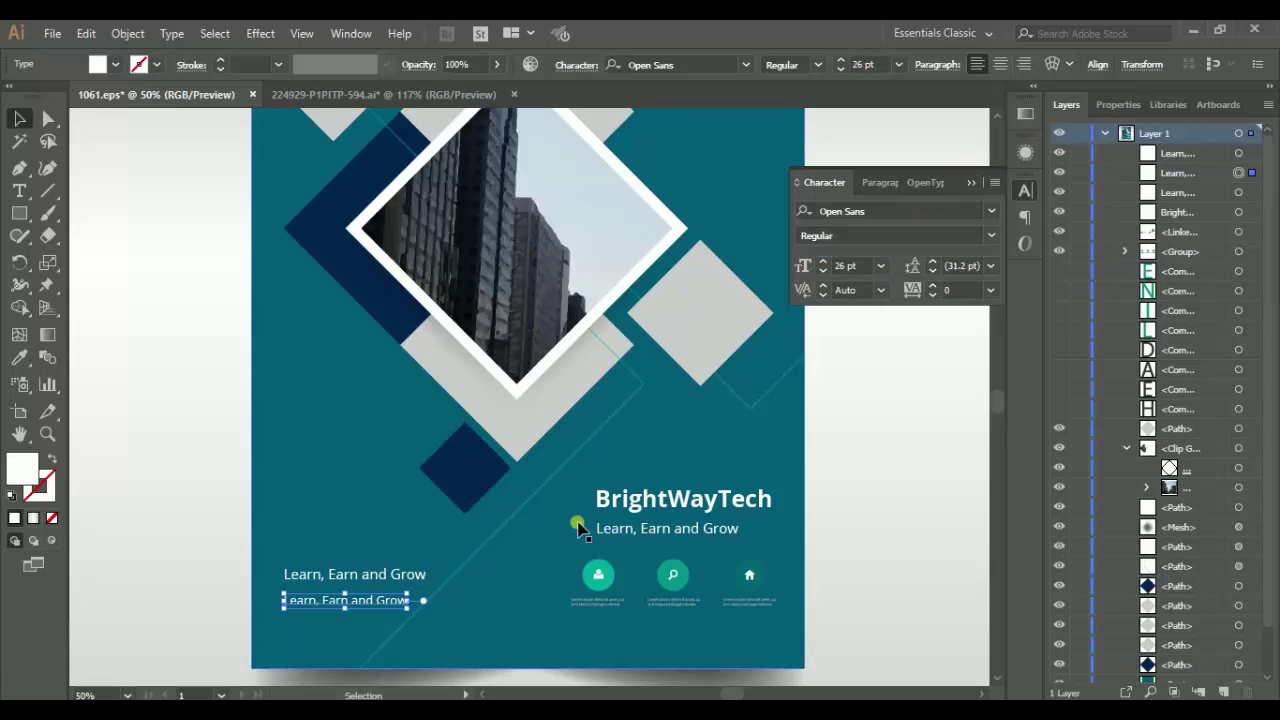
click(300, 505)
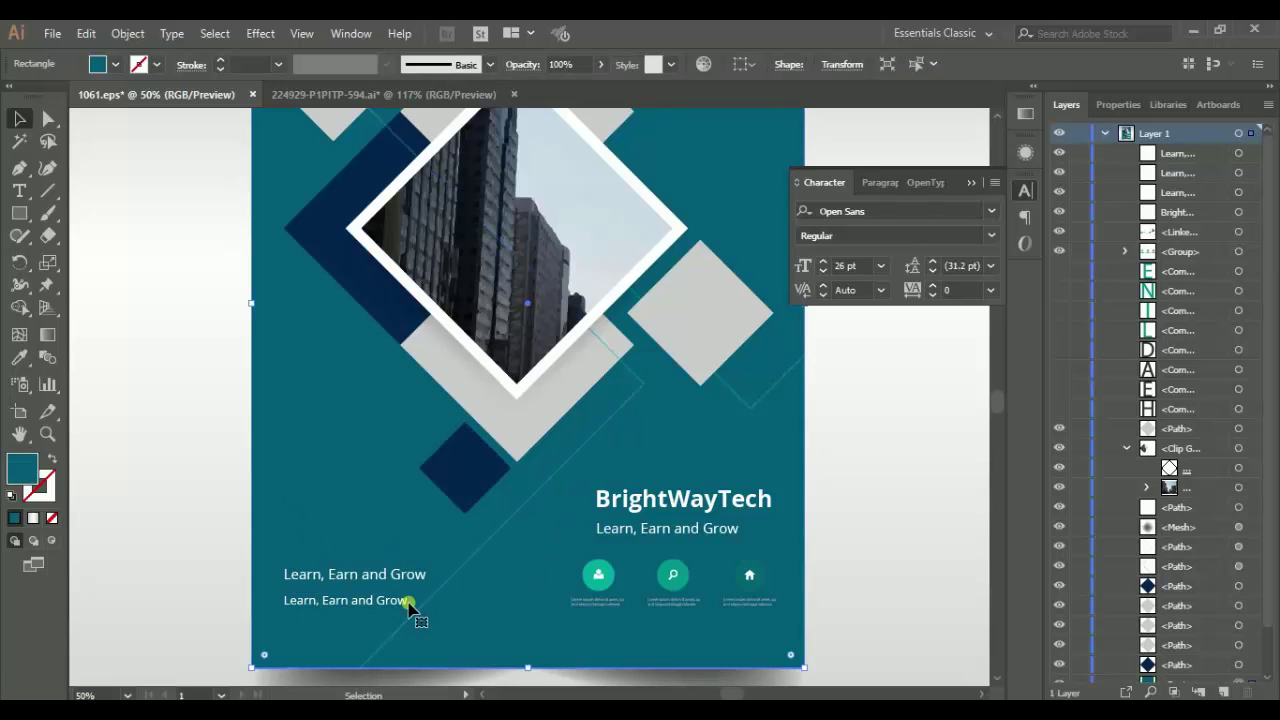
click(365, 580)
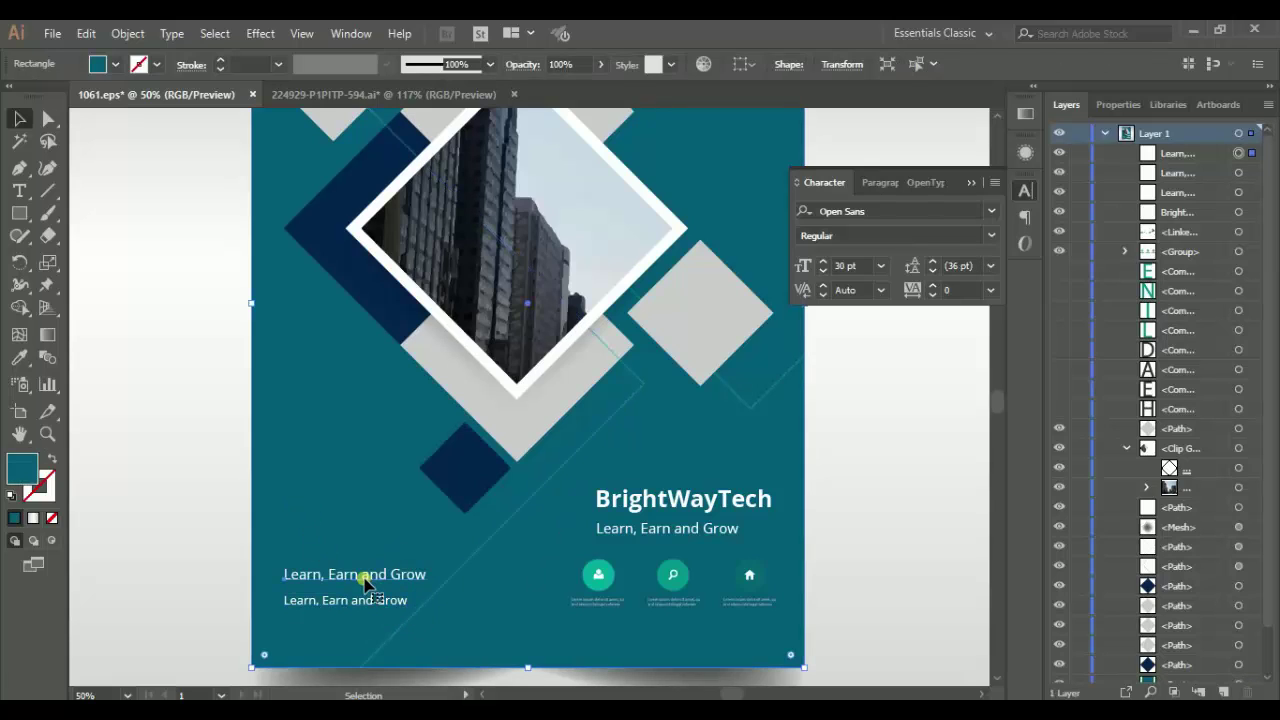
double_click(366, 580)
Retype the upper bottom-left line as 'Lorem ipsum' and the lower line as 'Lorem'
click(358, 580)
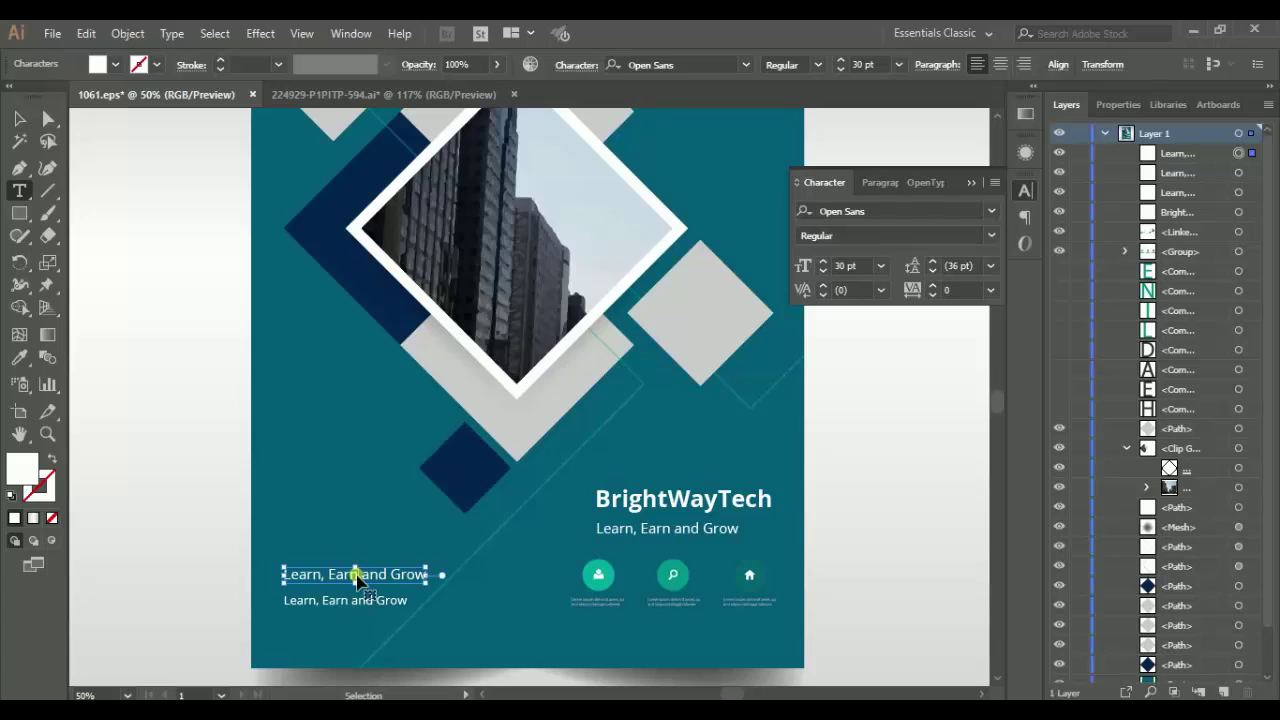
key(ctrl+a)
text(Lore)
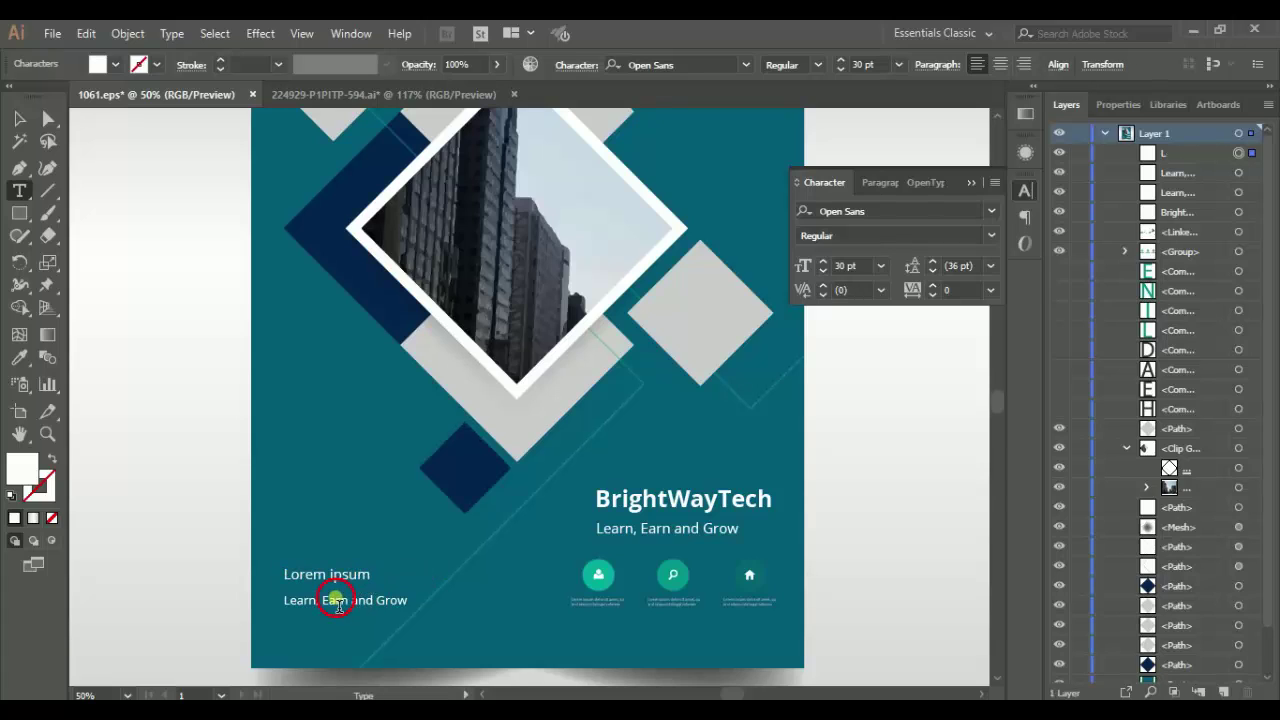
click(340, 602)
key(ctrl+a)
text(Lorem)
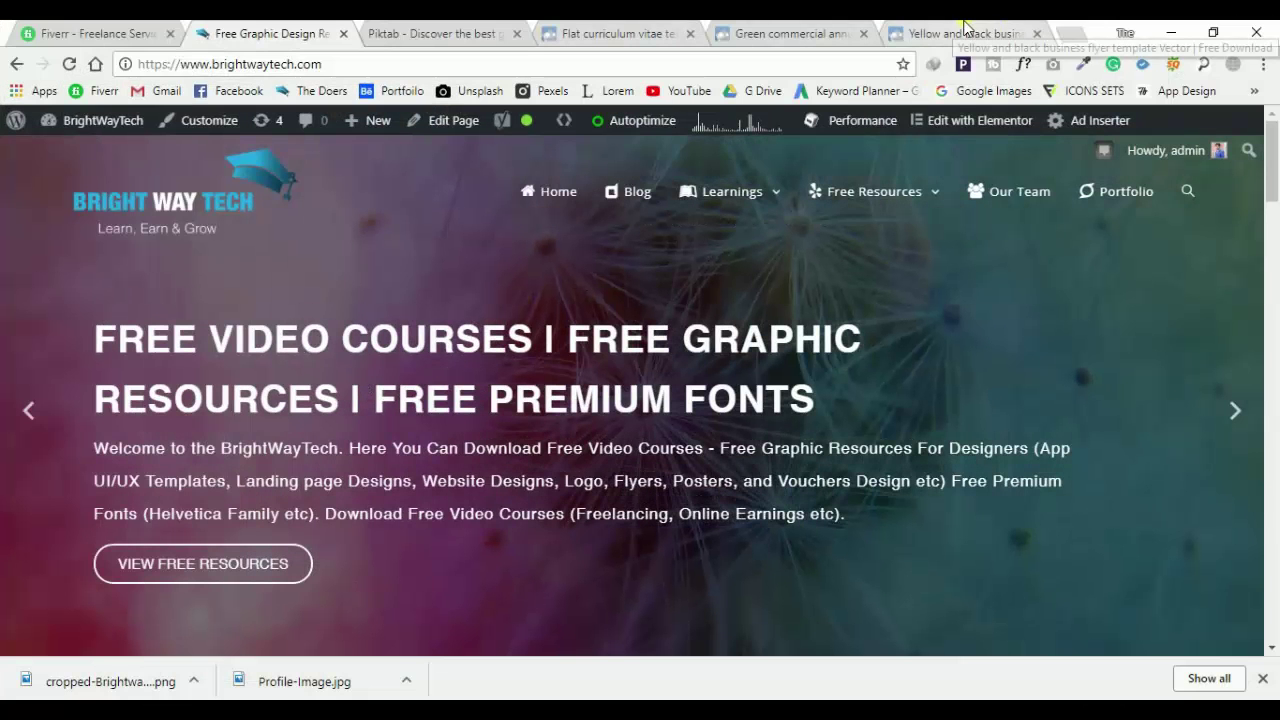
Load the lipsum.com Lorem Ipsum generator in the Freepik flyer template tab
click(963, 30)
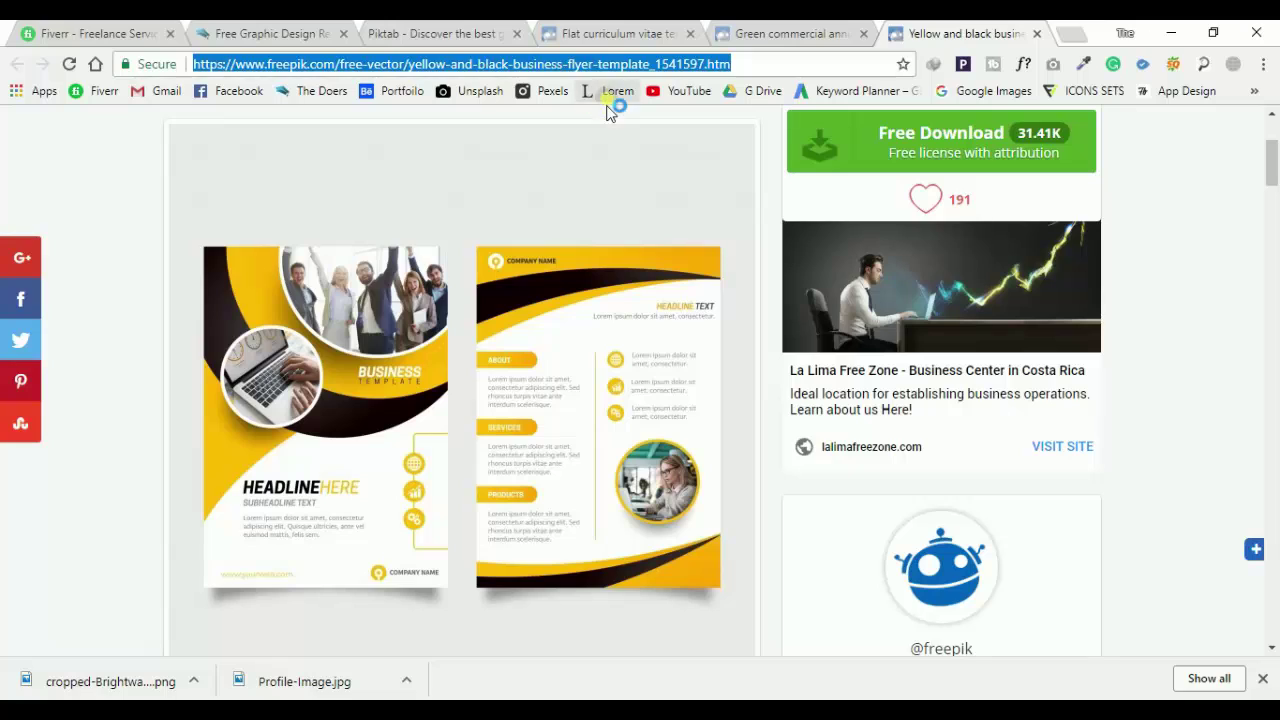
click(608, 96)
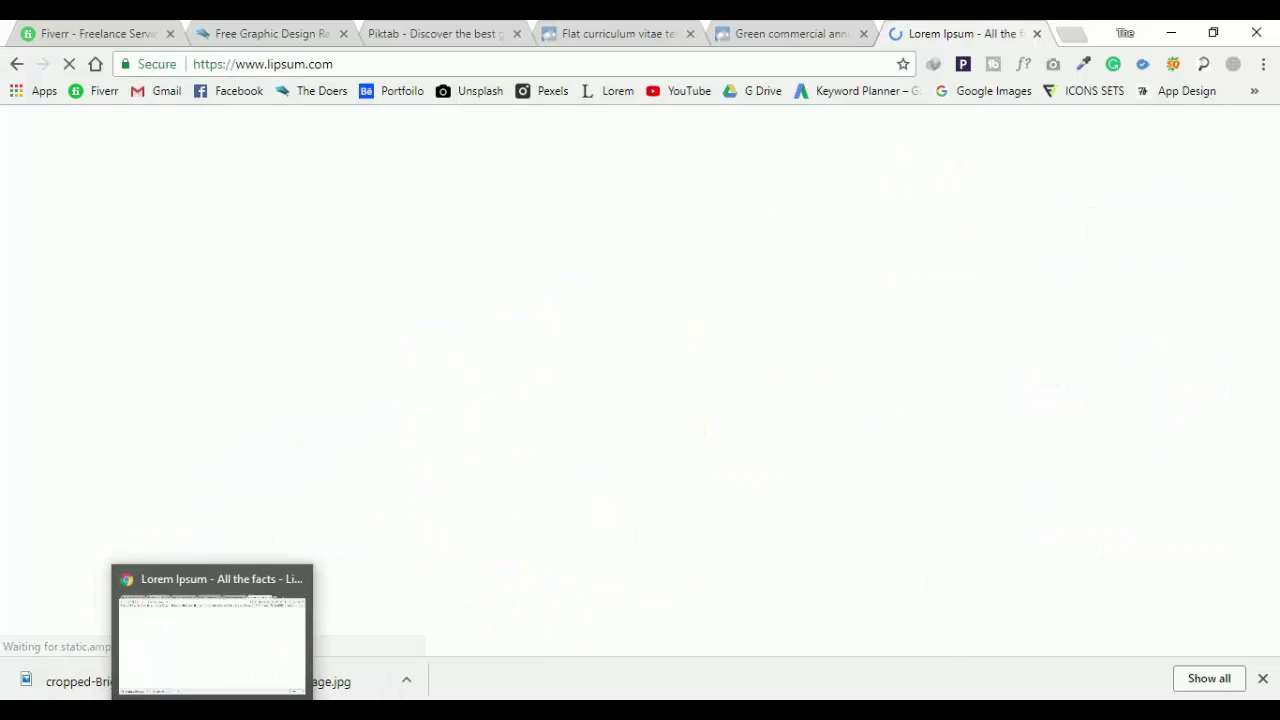
Repeat the dummy sentence after 'which' in the bottom-left body text
click(282, 648)
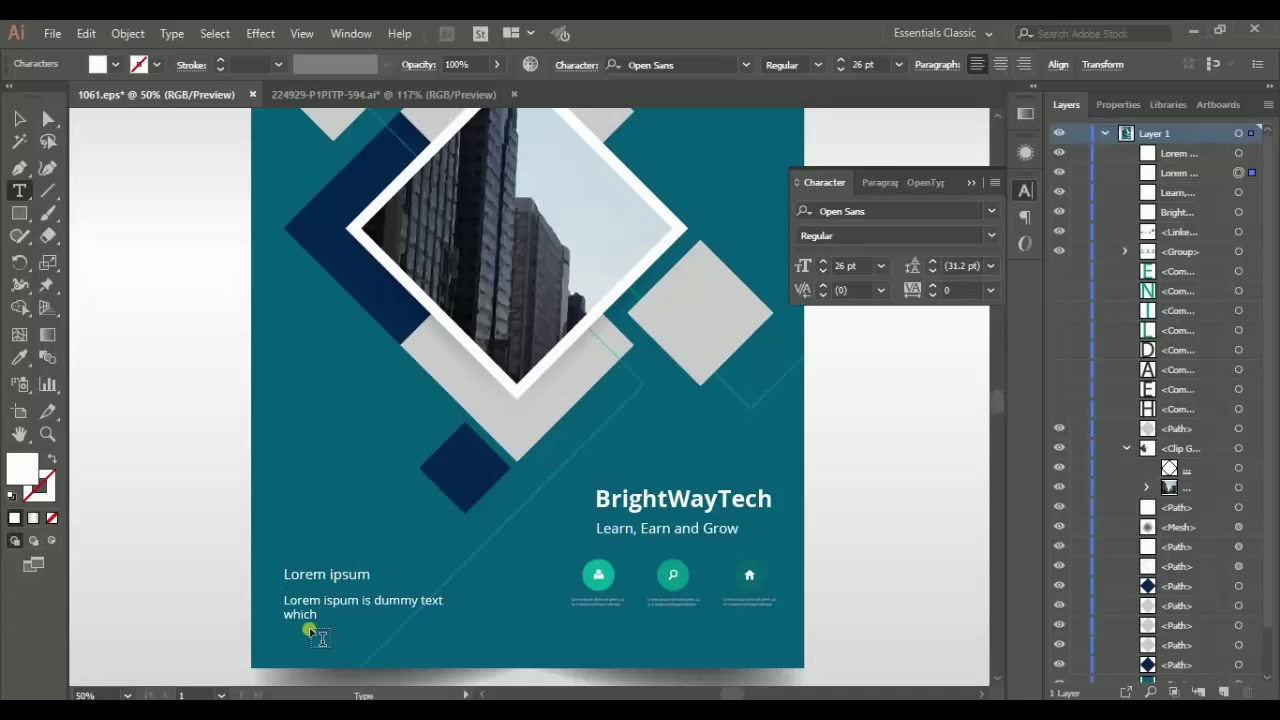
click(348, 615)
triple_click(348, 615)
key(ctrl+c)
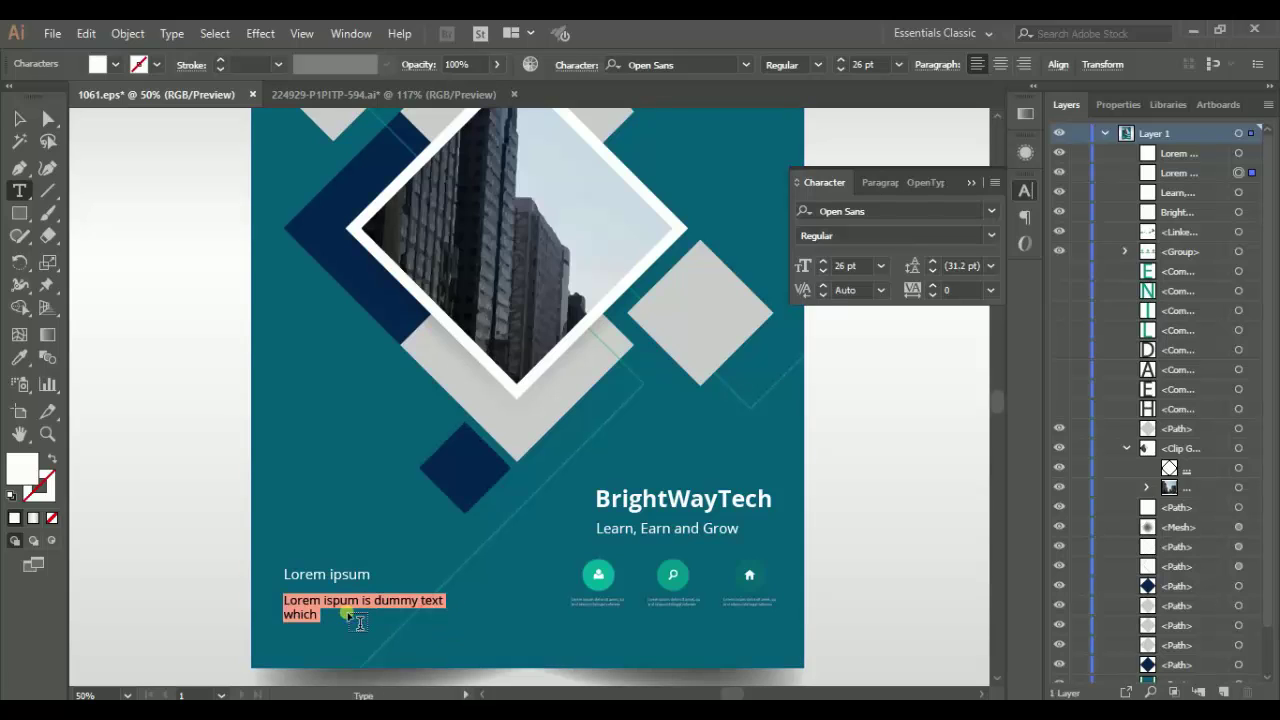
key(ctrl)
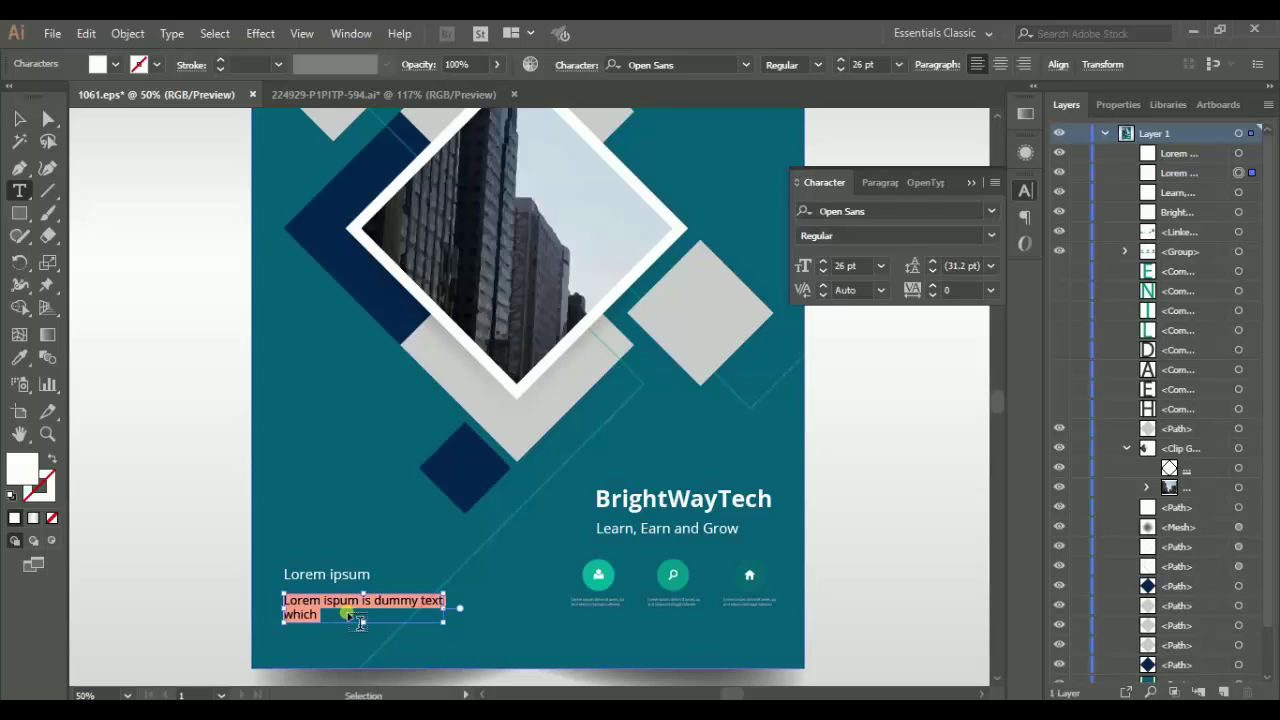
click(318, 619)
key(ctrl)
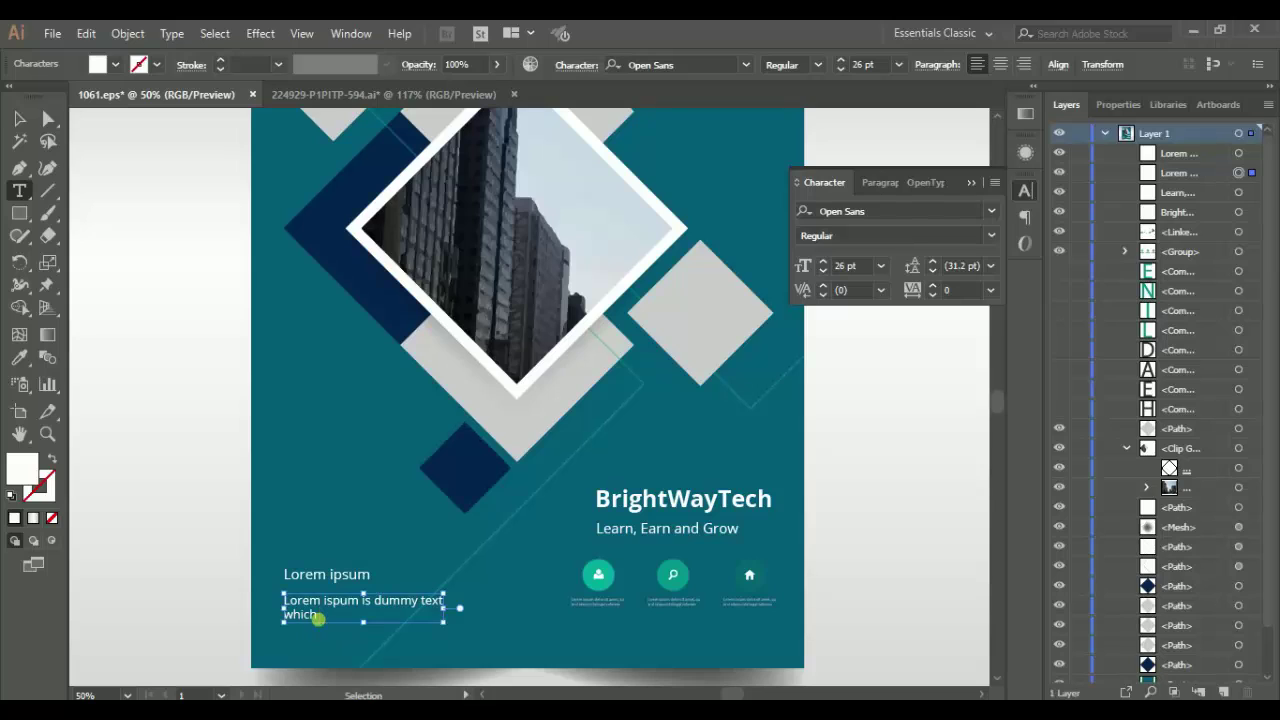
key(ctrl+v)
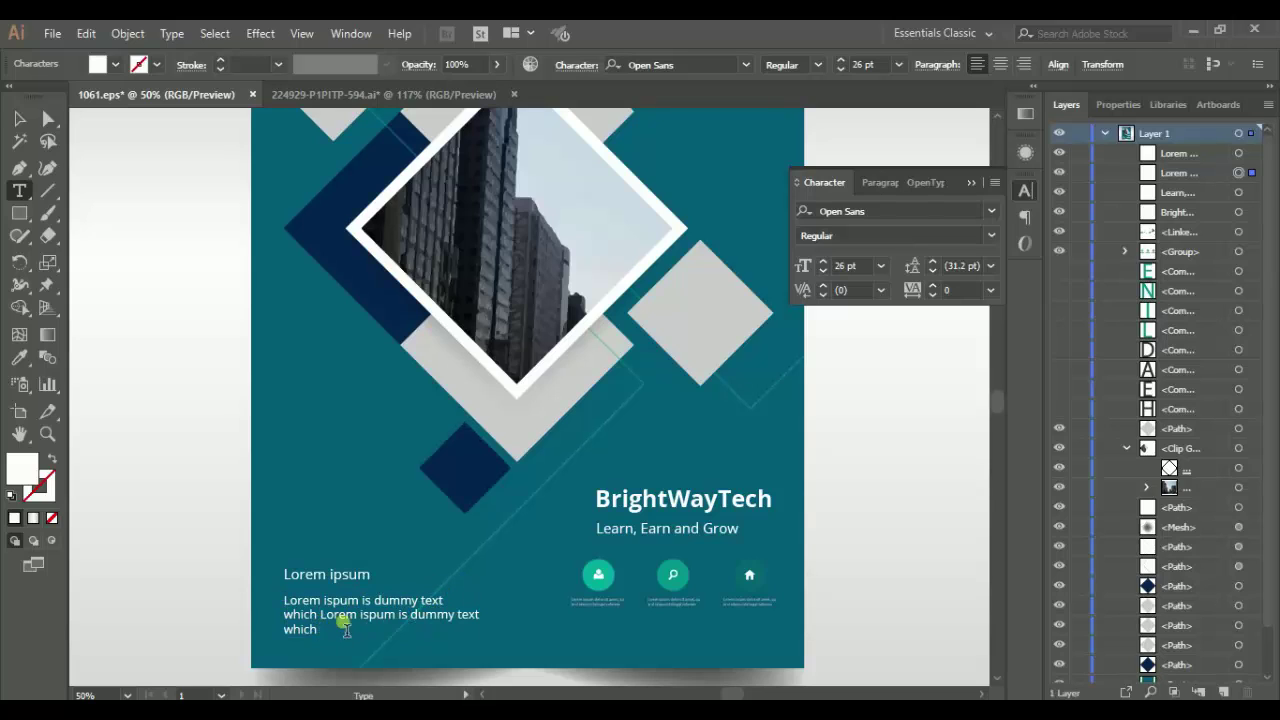
key(ctrl)
Set all the body text to 24 pt
key(ctrl+a)
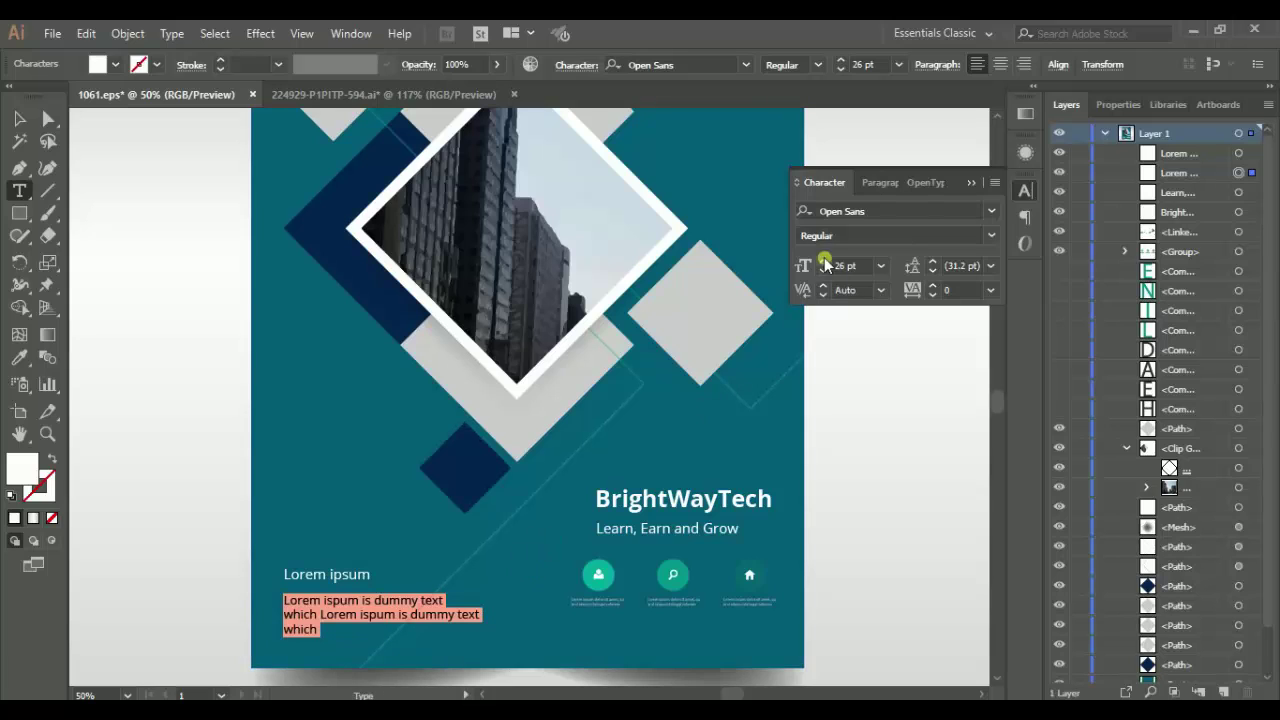
click(862, 267)
drag(862, 270, 836, 277)
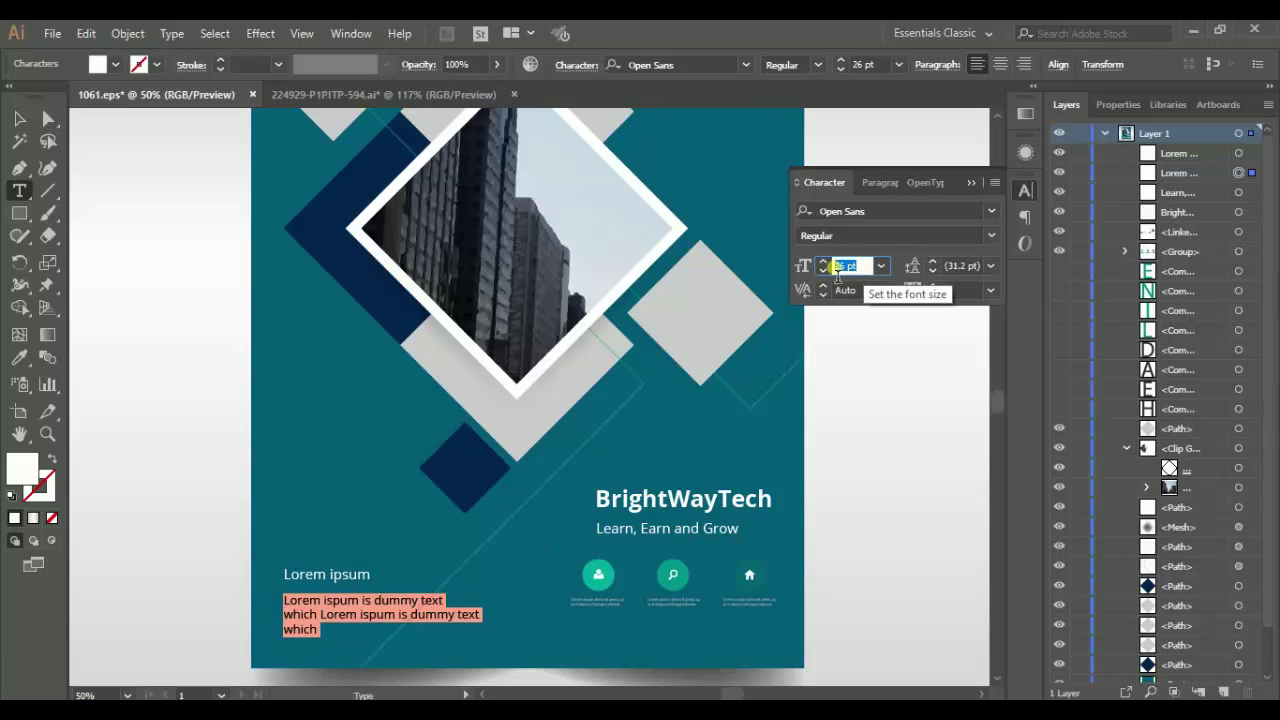
text(24)
key(Return)
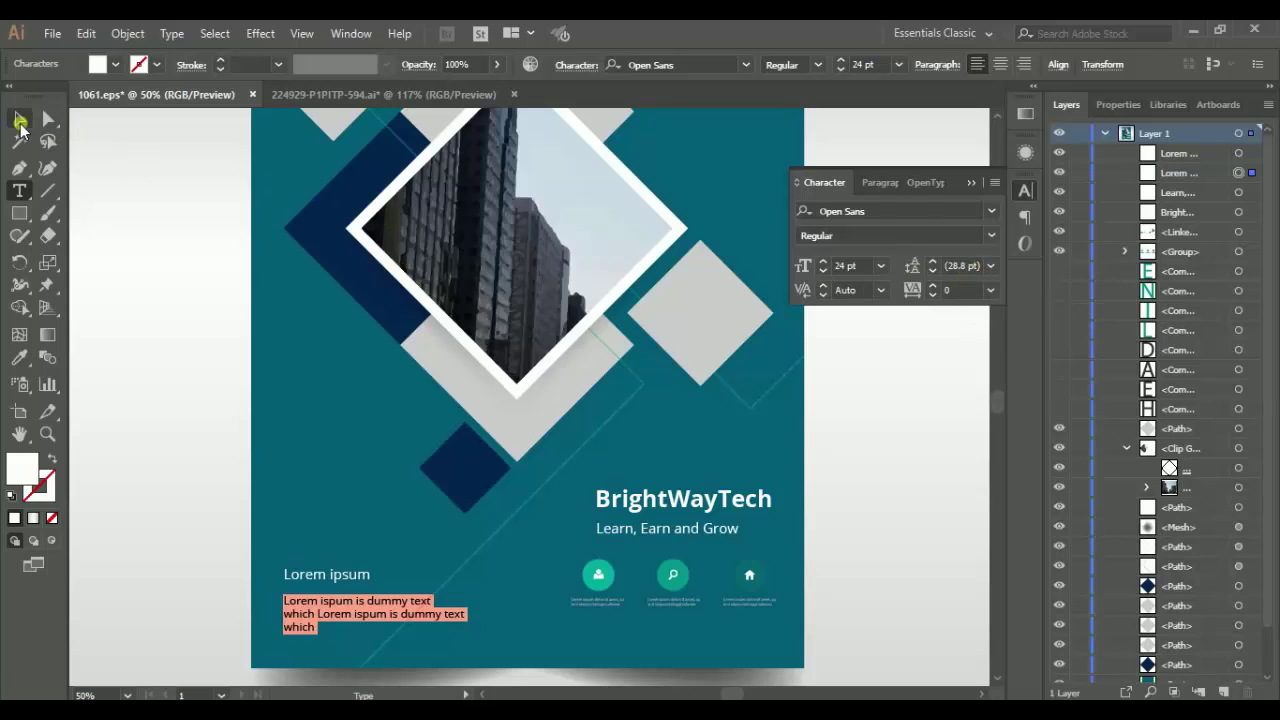
Nudge the body text frame up toward the Lorem ipsum heading
click(19, 119)
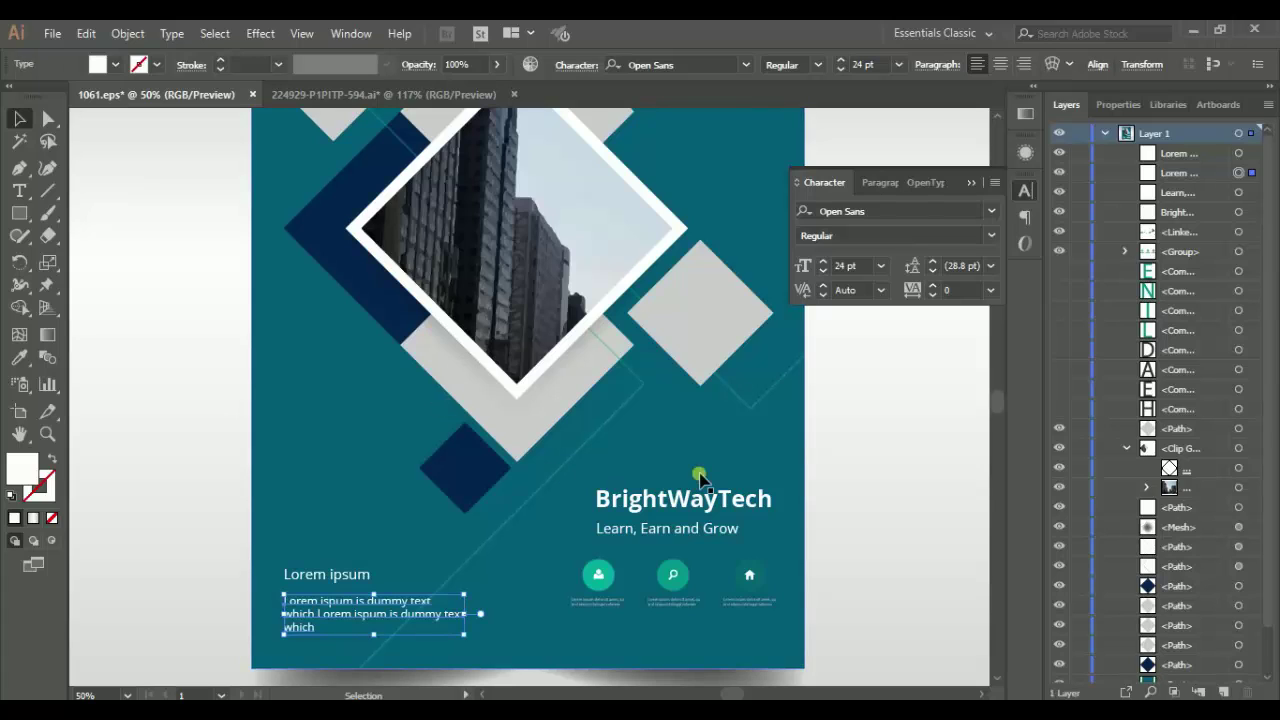
key(Up)
key(Up)
key(Up)
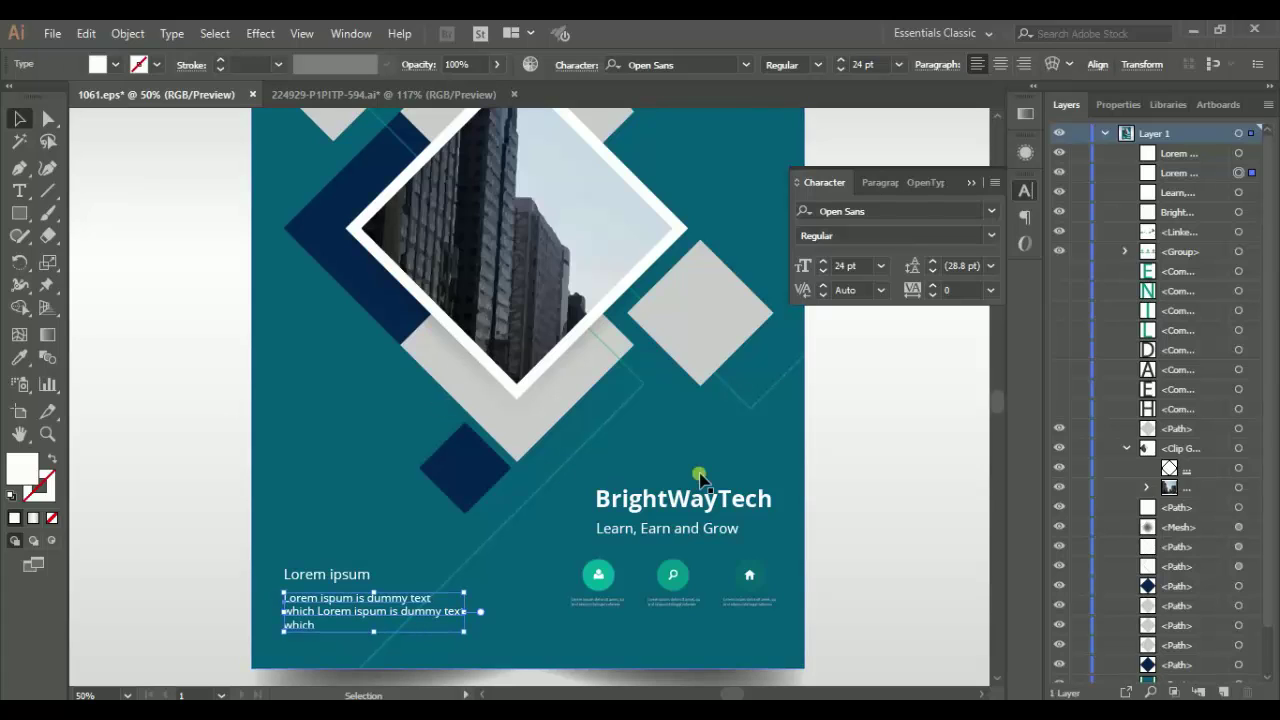
click(866, 474)
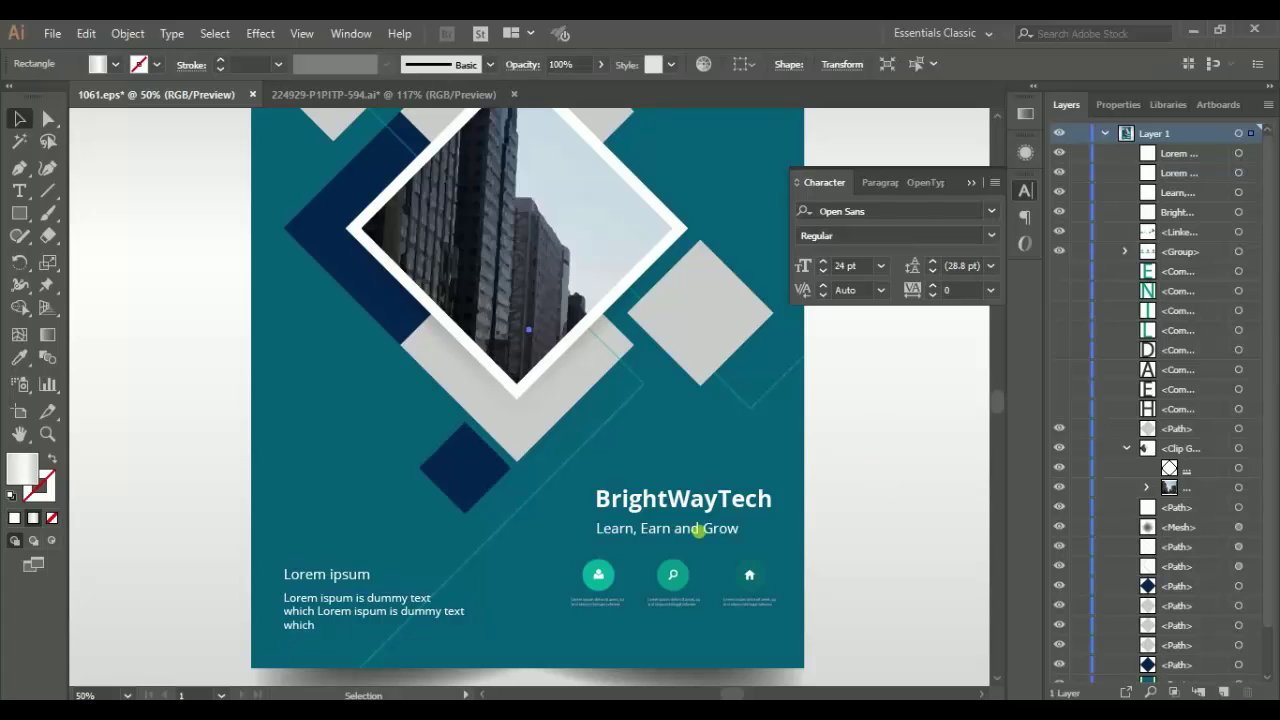
click(362, 608)
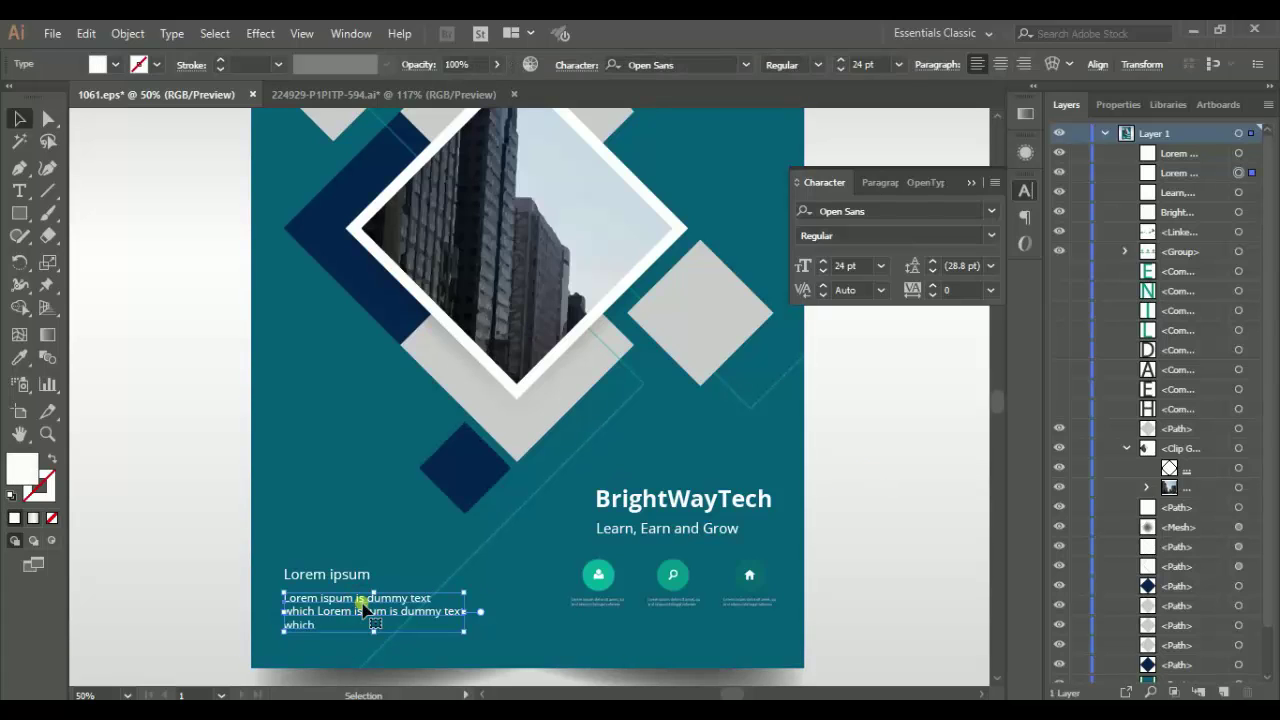
drag(362, 604, 363, 608)
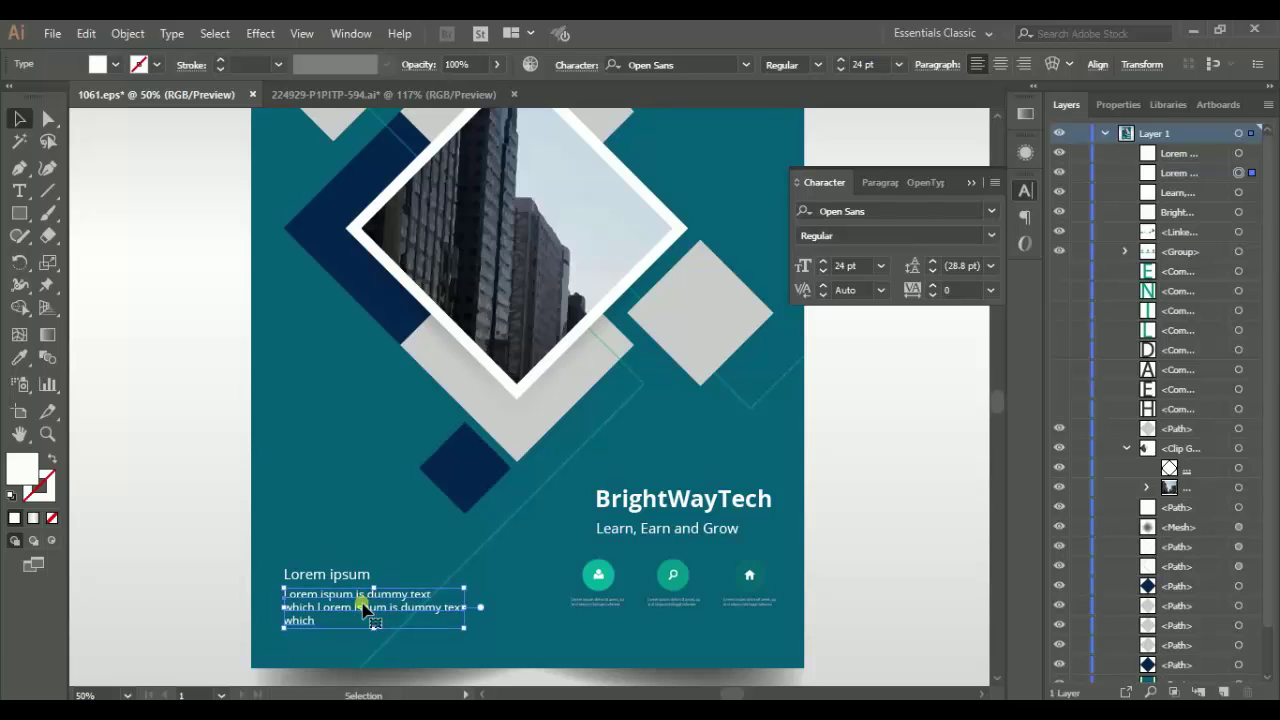
Ungroup the three-icon row, then ungroup the house icon group
click(772, 553)
click(758, 577)
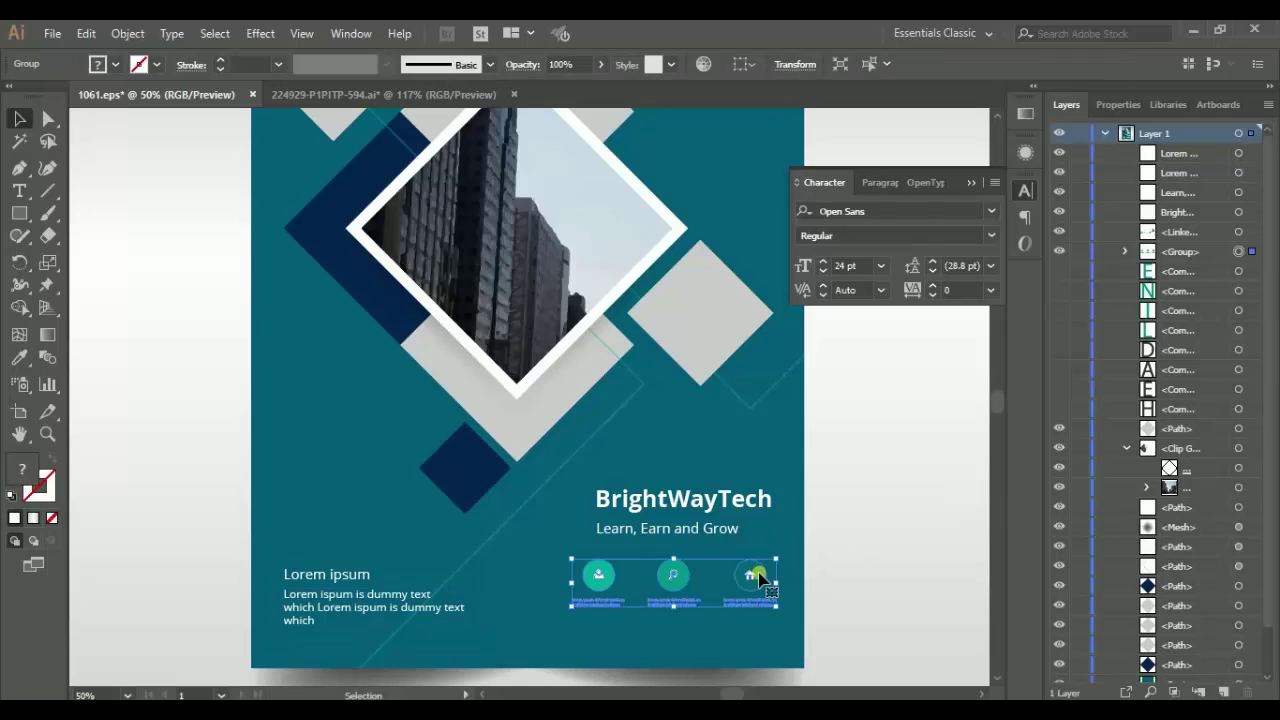
right_click(758, 576)
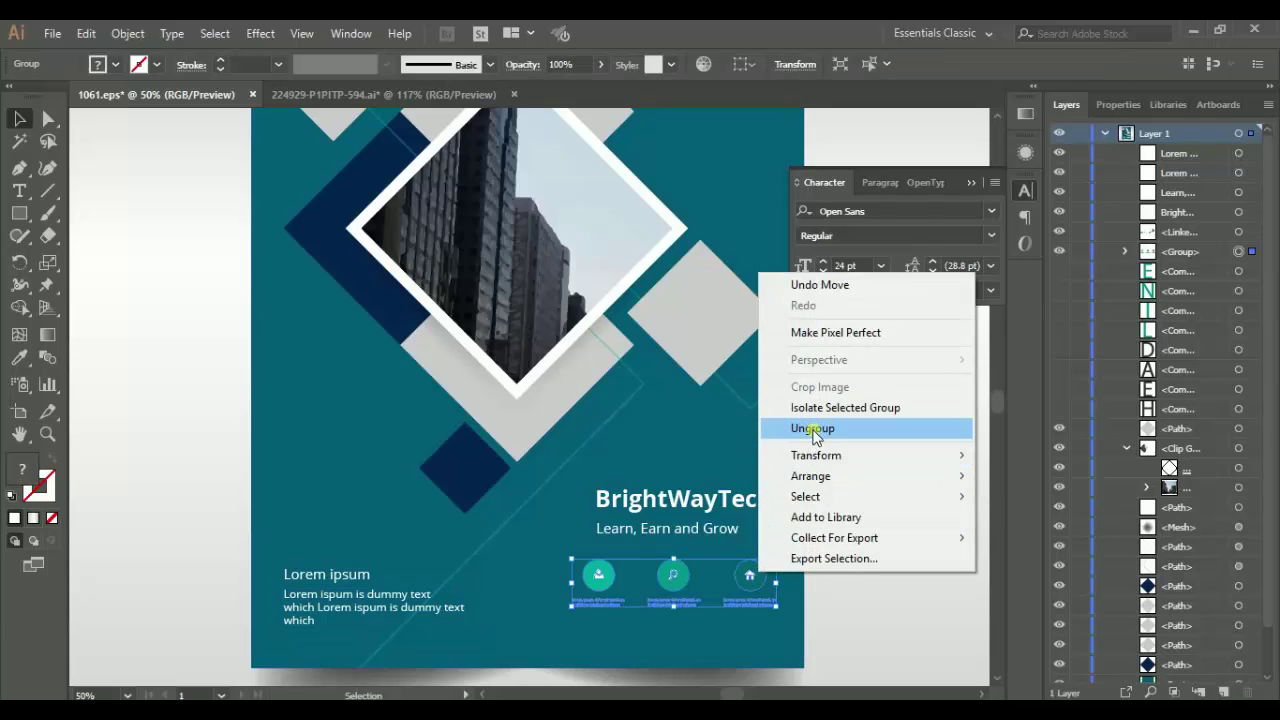
click(813, 428)
click(757, 566)
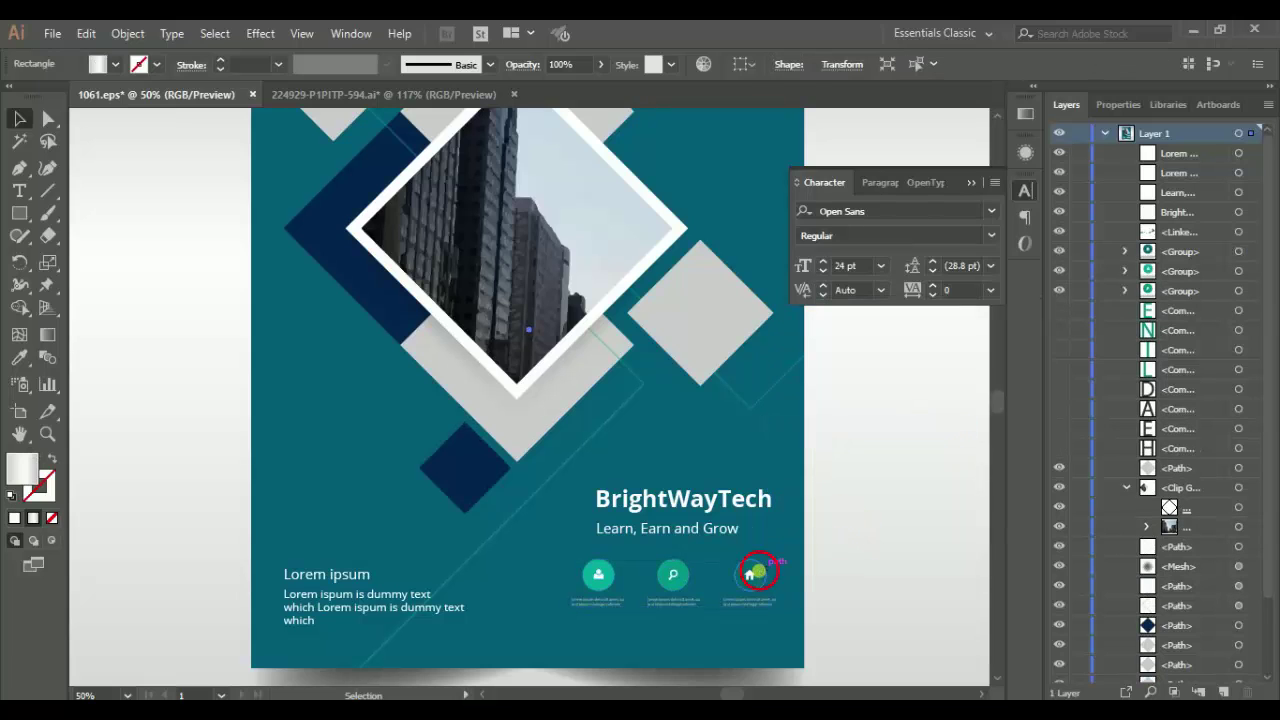
right_click(759, 566)
click(813, 428)
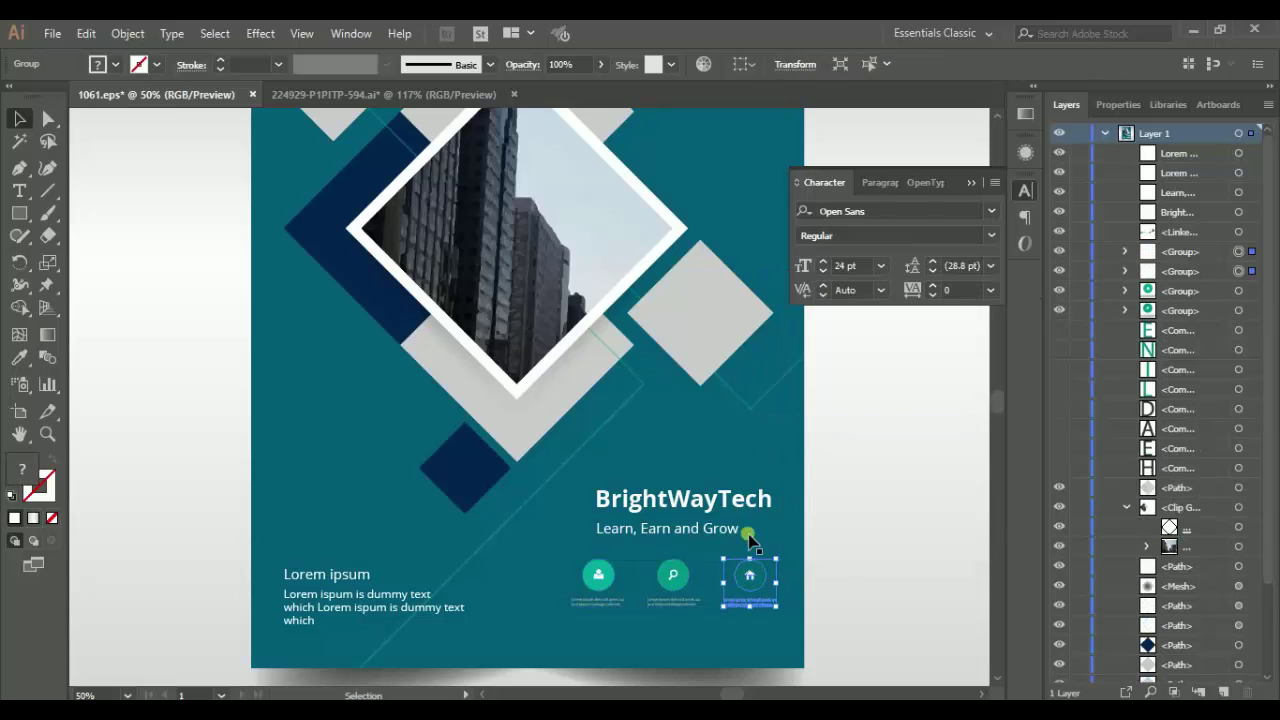
Regroup the selected icons, then ungroup the user icon group
shift+click(673, 577)
right_click(673, 578)
click(710, 414)
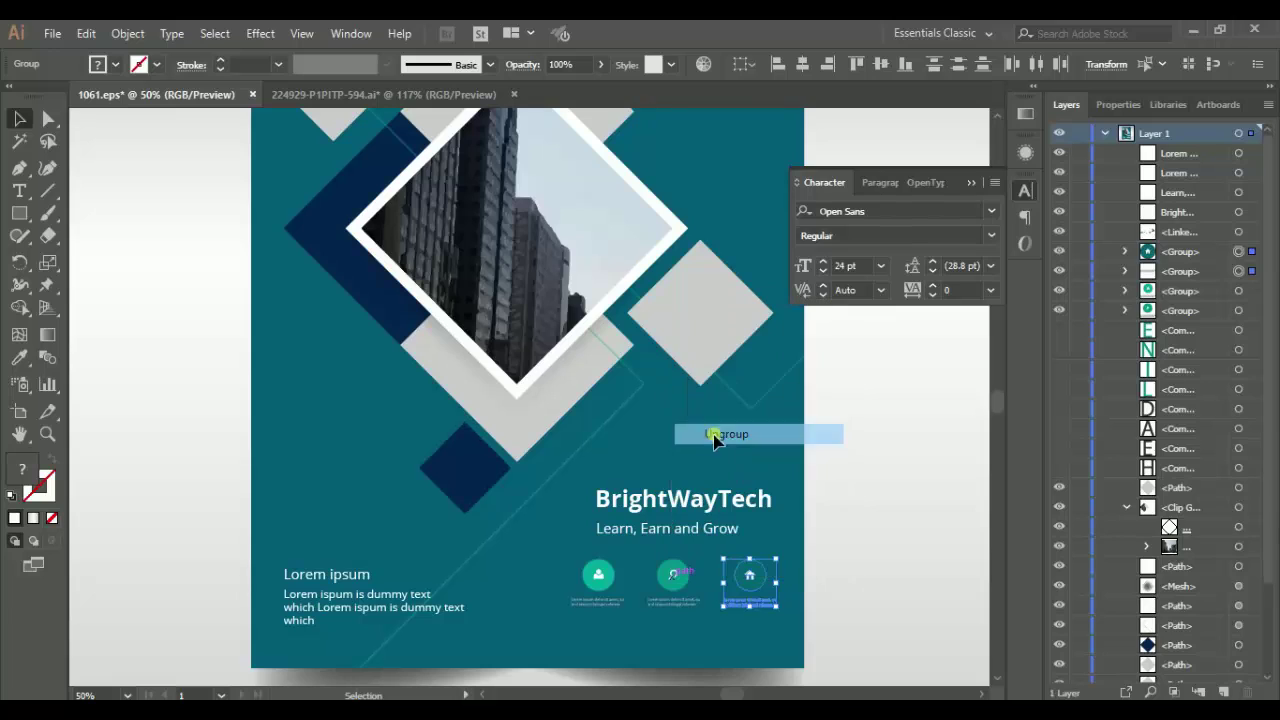
click(604, 576)
right_click(604, 573)
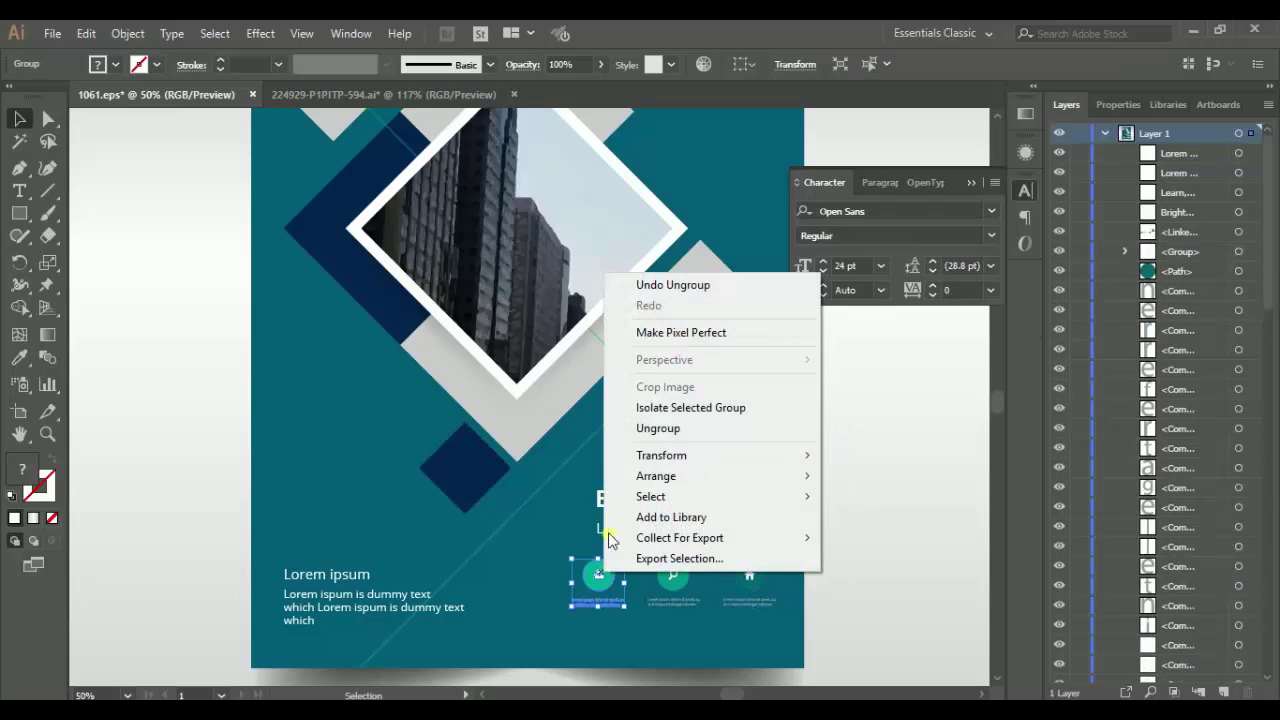
click(668, 428)
click(753, 580)
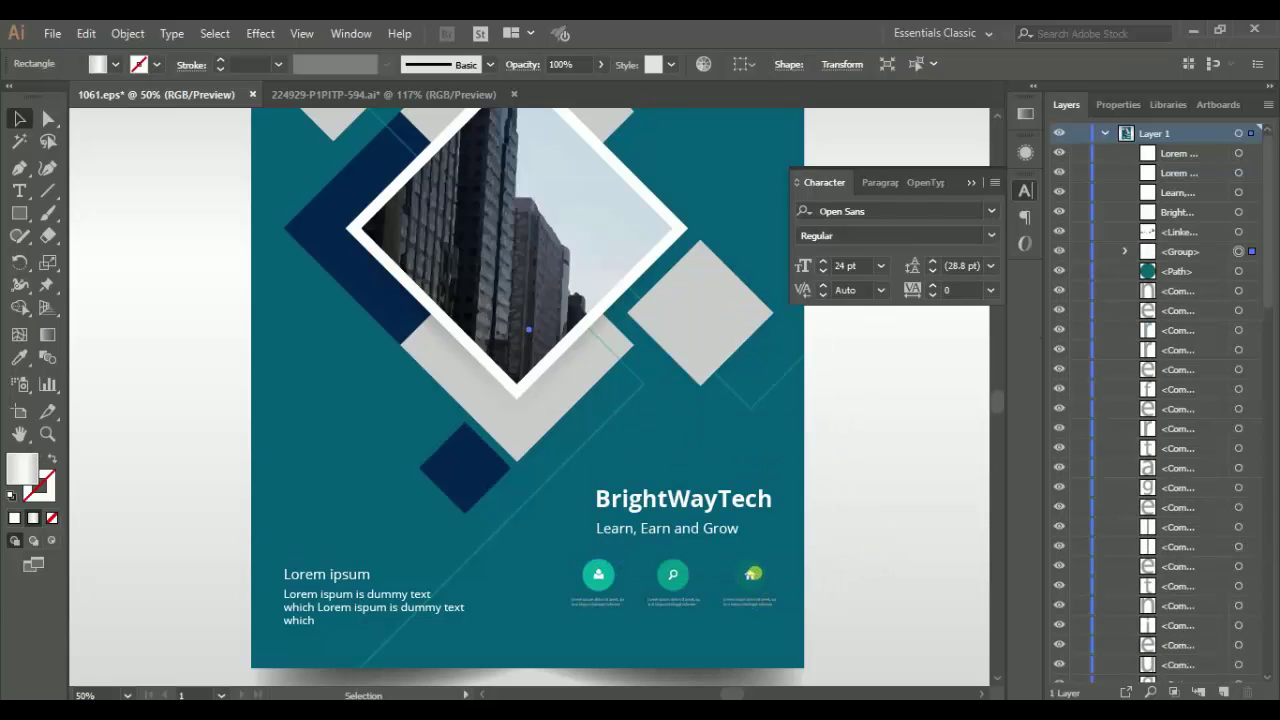
Zoom in on the three icon circles and ungroup the search icon from its caption
key(z)
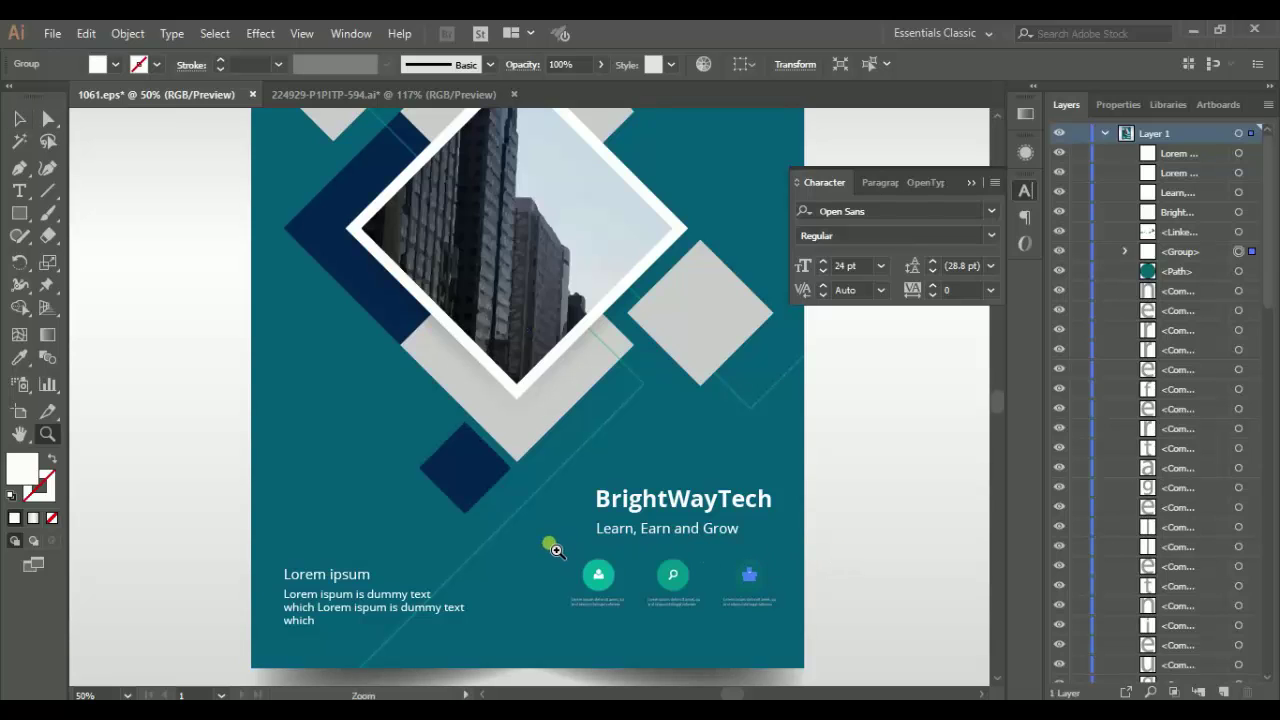
drag(541, 547, 791, 630)
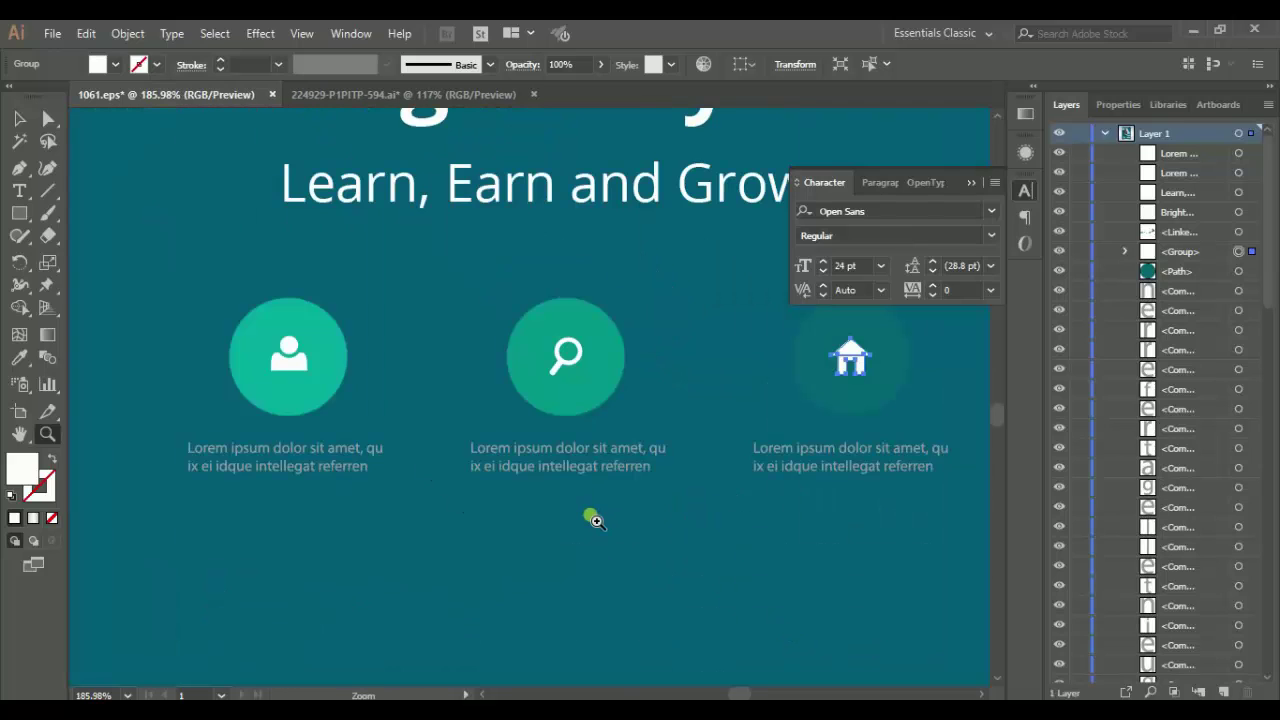
key(v)
click(613, 362)
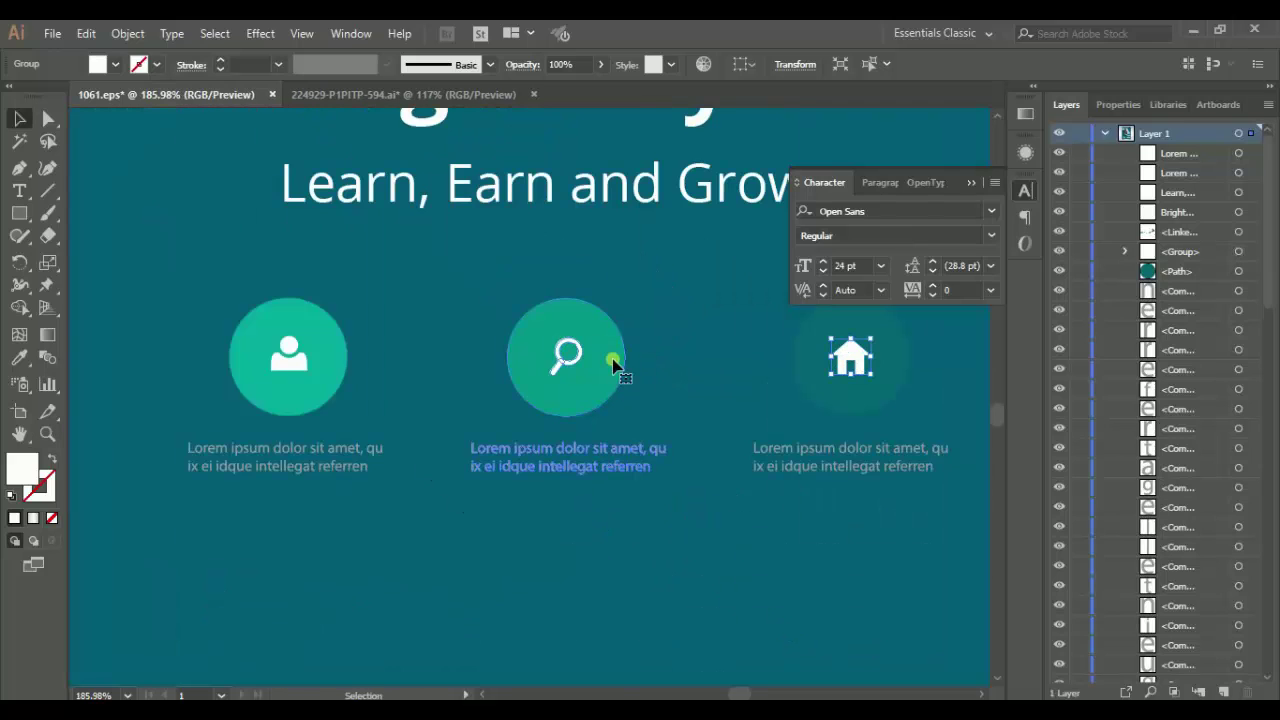
right_click(613, 364)
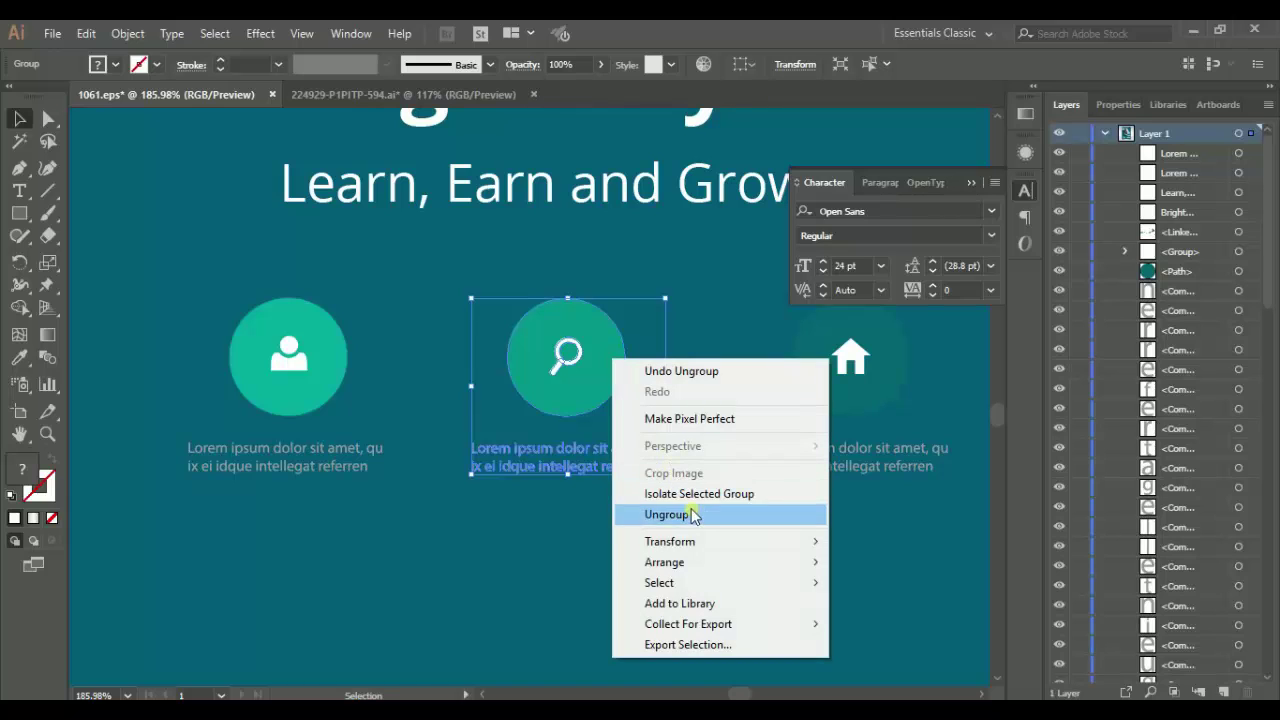
click(684, 516)
Ungroup the search circle from its magnifier glyph, leaving the teal circle selectable
click(600, 366)
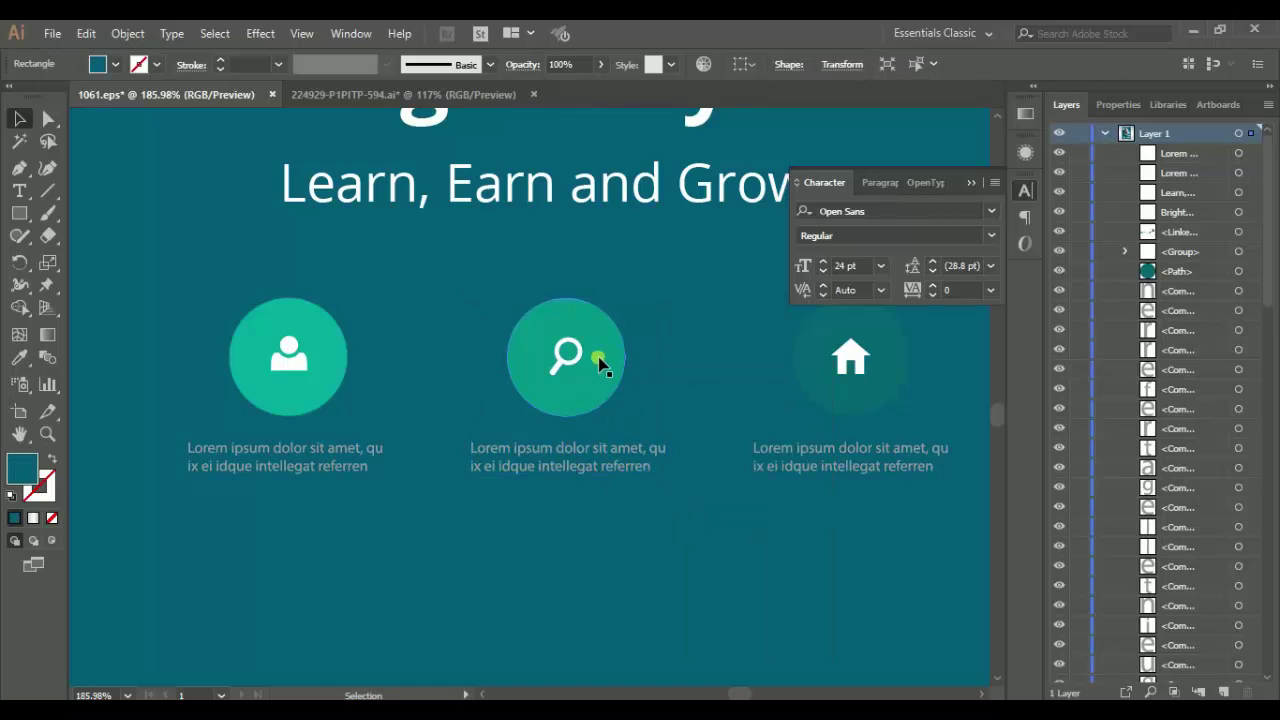
click(602, 362)
right_click(616, 352)
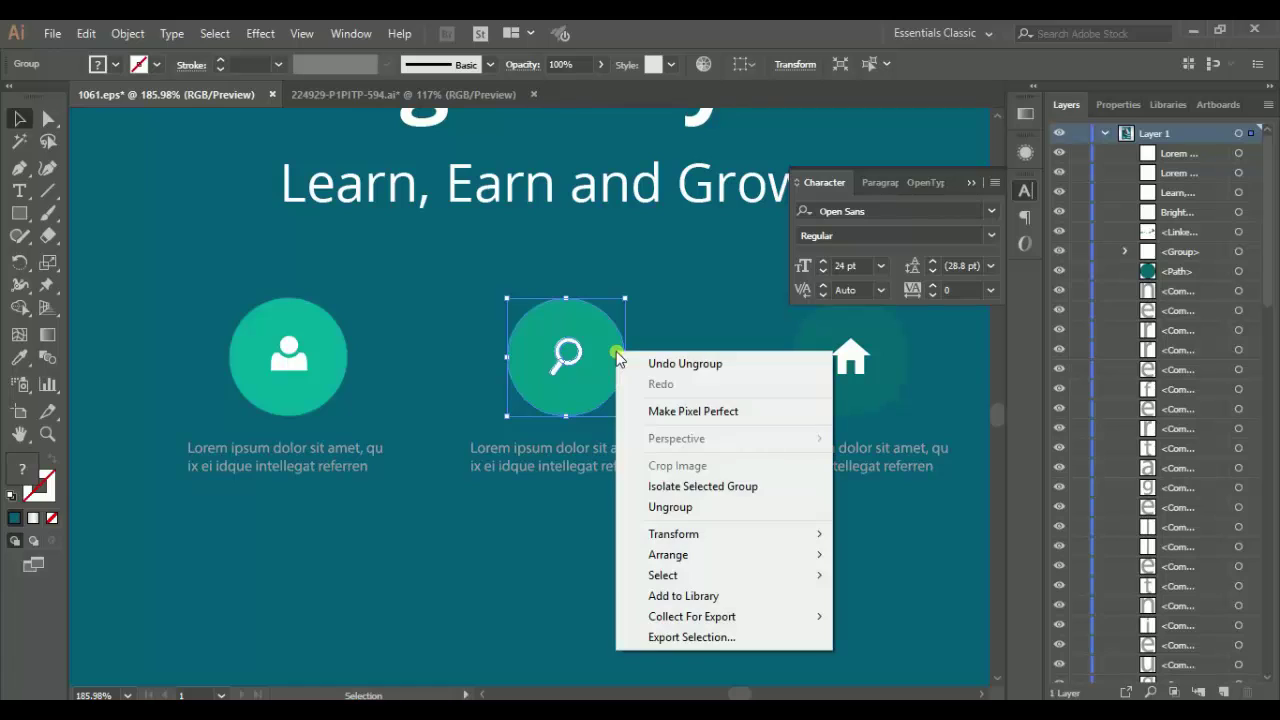
click(676, 507)
click(586, 363)
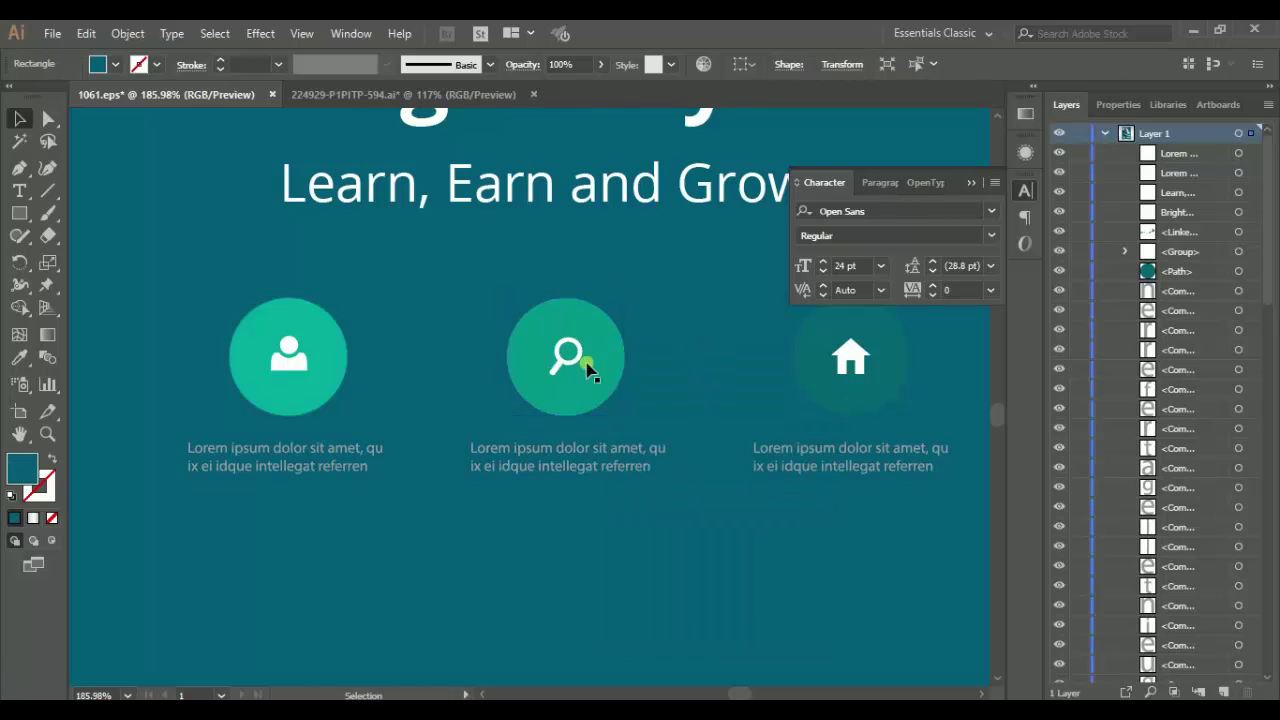
click(585, 357)
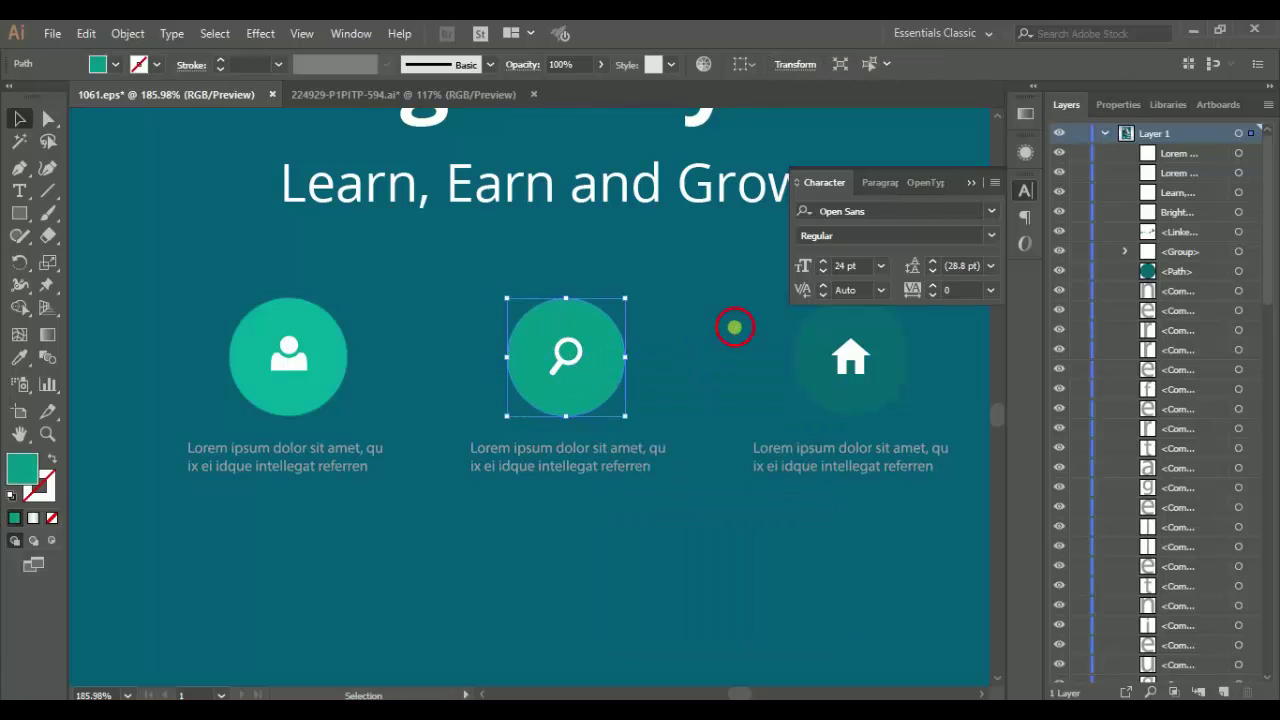
Fill the search icon circle with dark navy 00234c
click(618, 352)
click(617, 351)
double_click(24, 465)
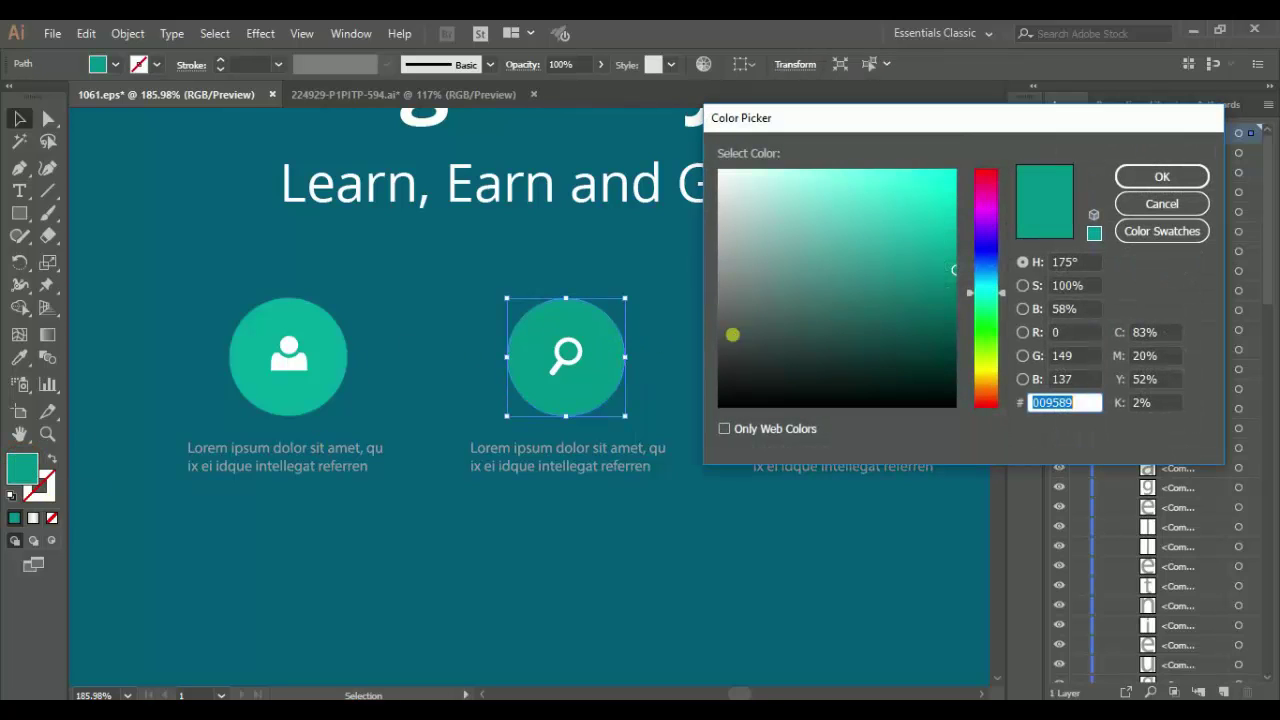
text(00234c)
key(Tab)
key(Return)
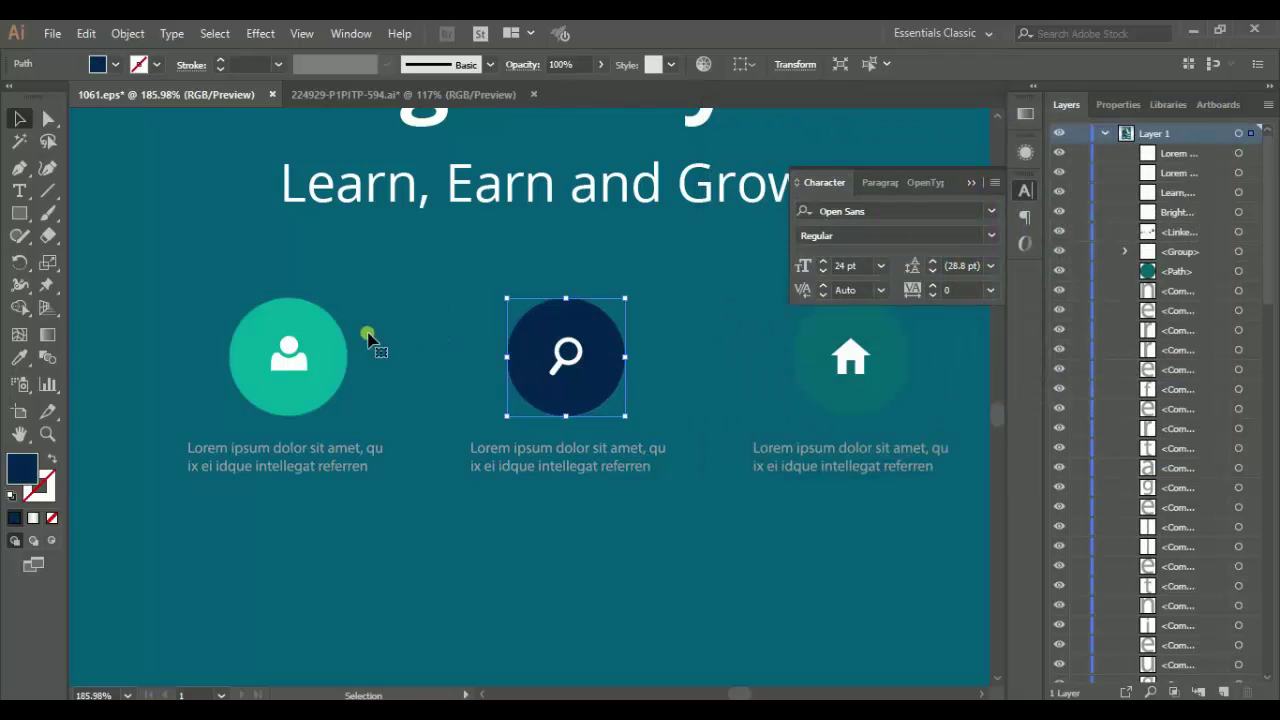
Ungroup the user icon and fill its circle with navy 00234c
click(368, 338)
click(325, 345)
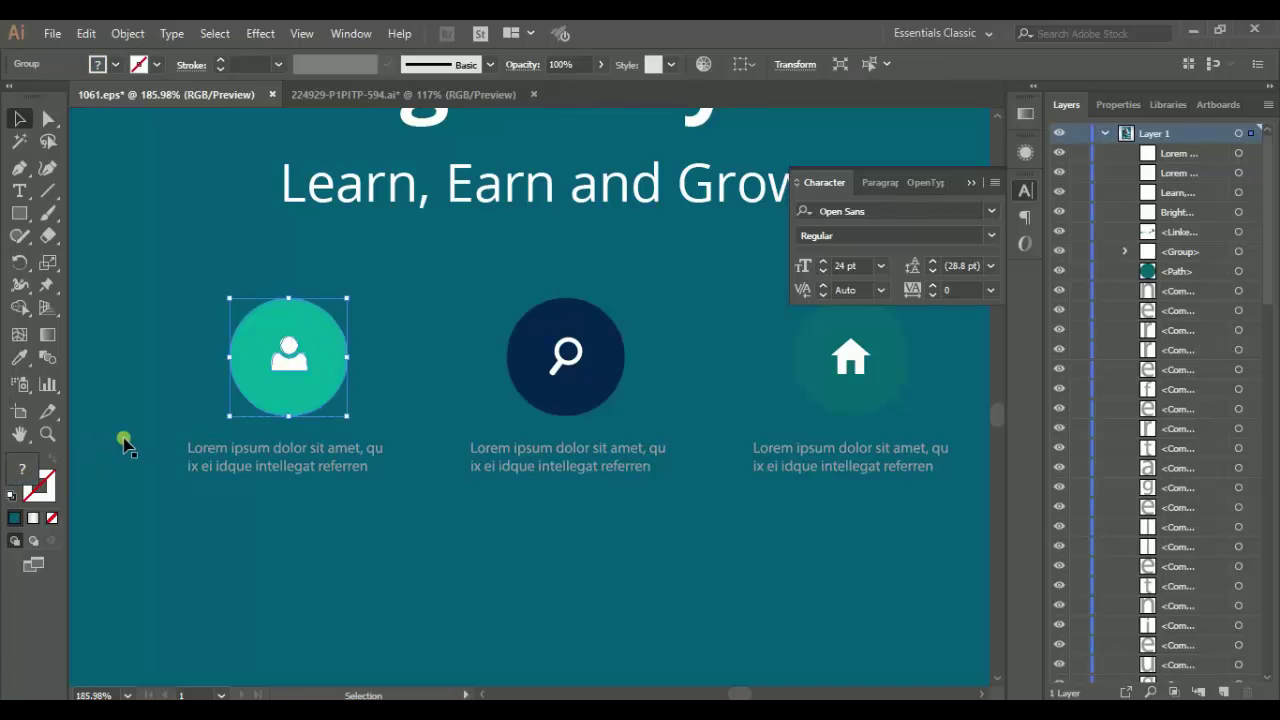
right_click(278, 360)
click(333, 520)
click(340, 340)
click(20, 468)
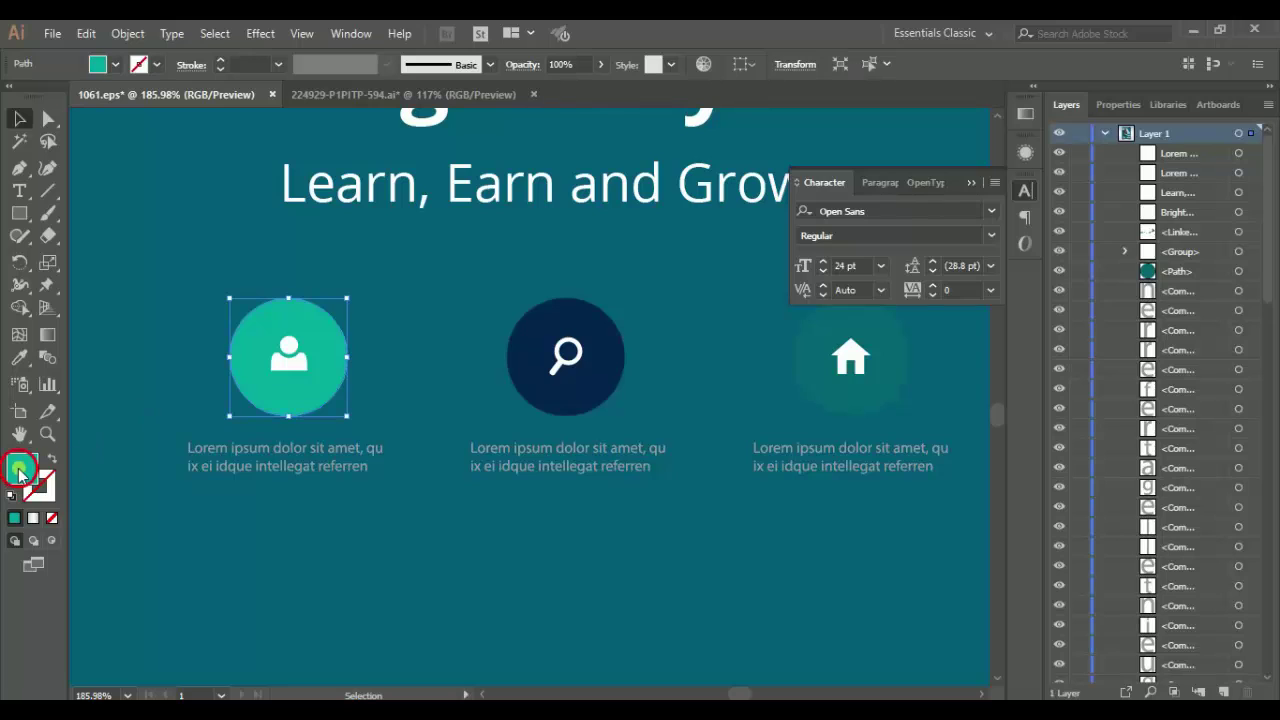
key(ctrl+v)
key(Return)
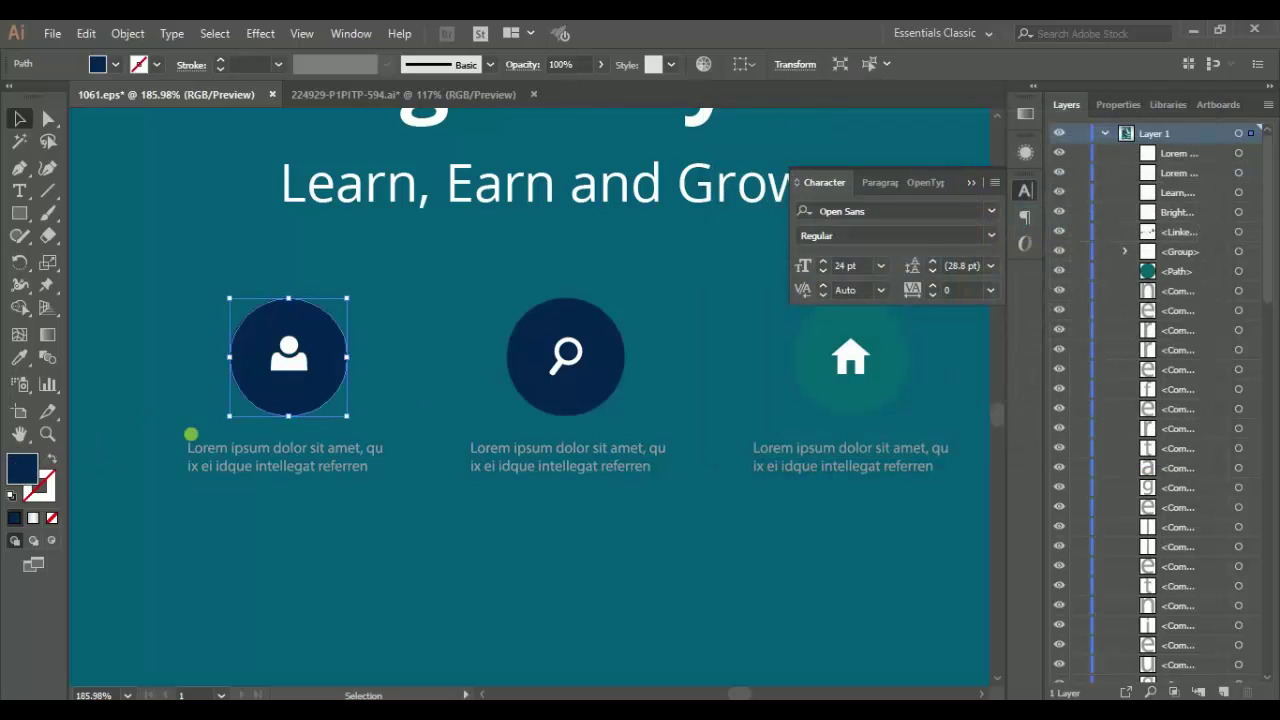
Fill the house icon circle with navy 00234c
click(877, 323)
right_click(880, 325)
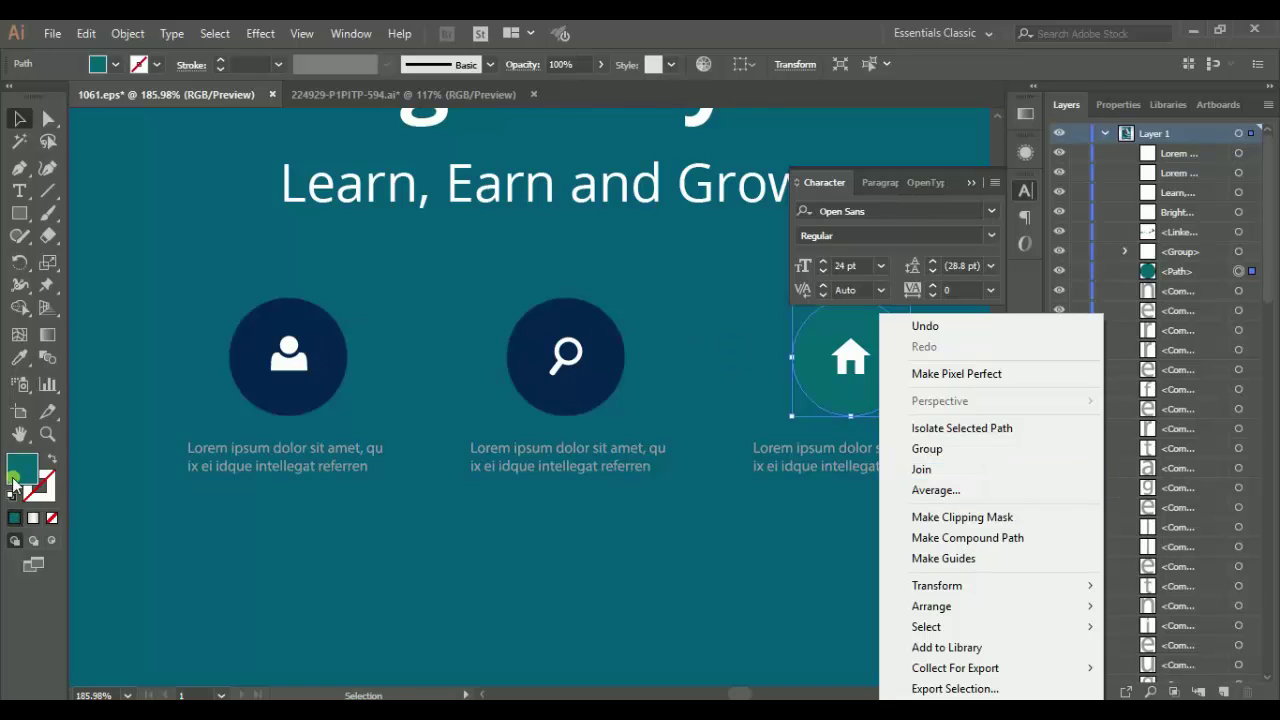
click(13, 482)
double_click(13, 482)
text(00234c)
key(Return)
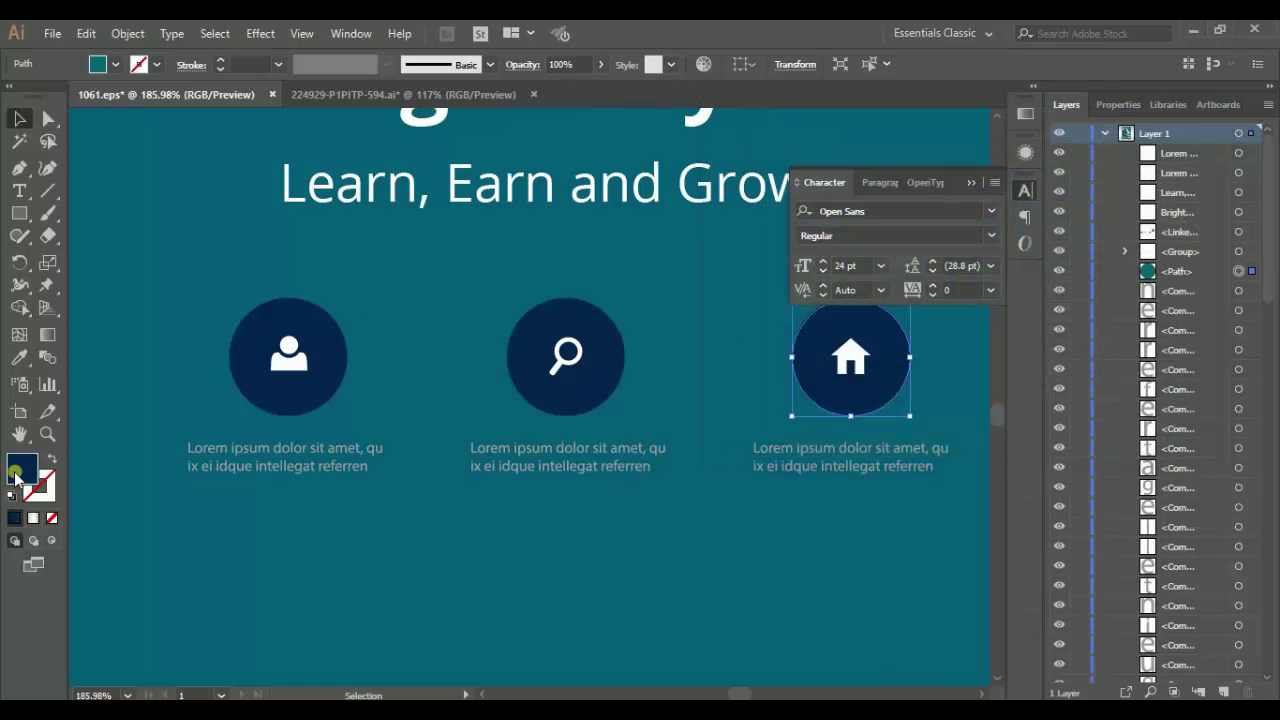
click(329, 541)
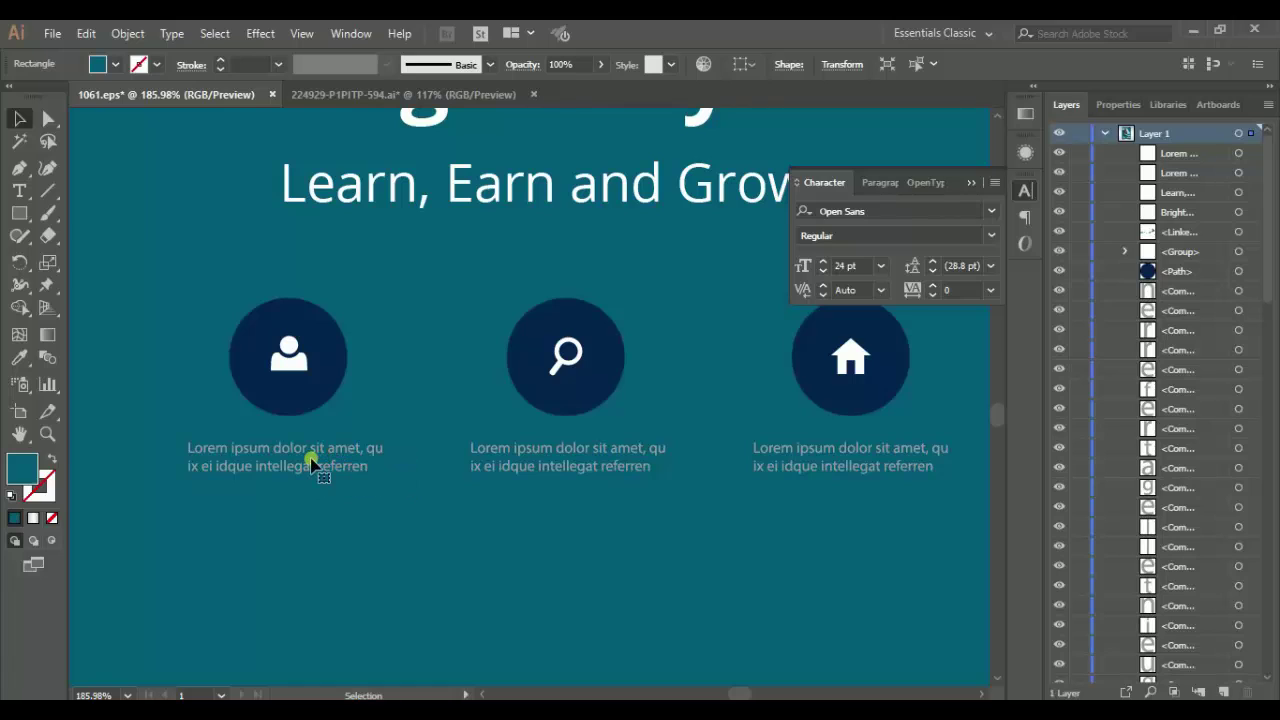
Select the icon captions and set their fill to white #ffffff
click(346, 466)
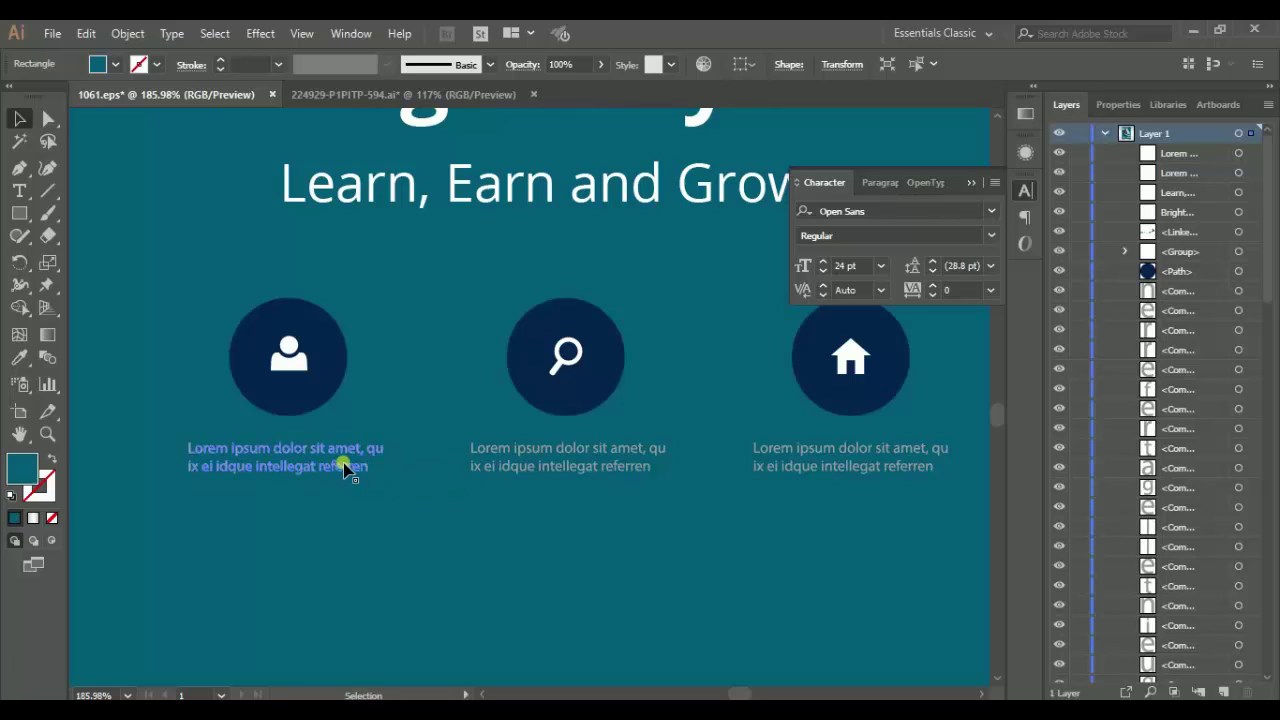
shift+click(588, 455)
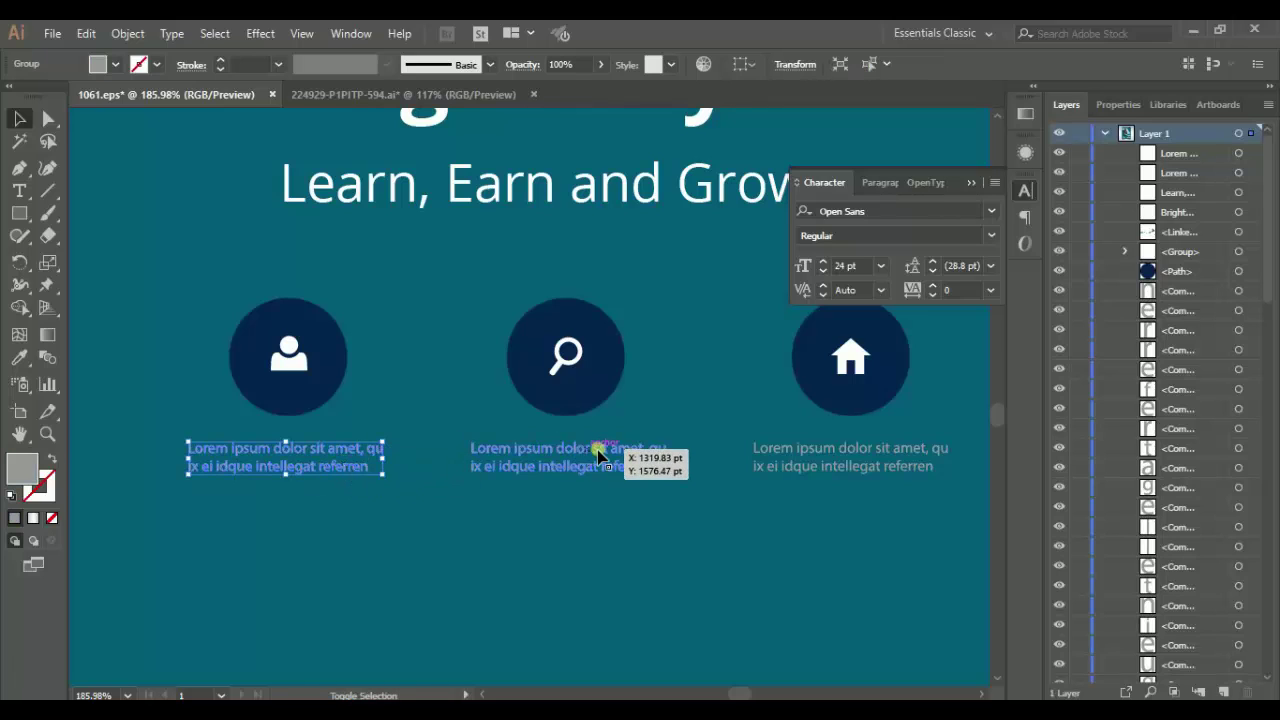
shift+click(828, 462)
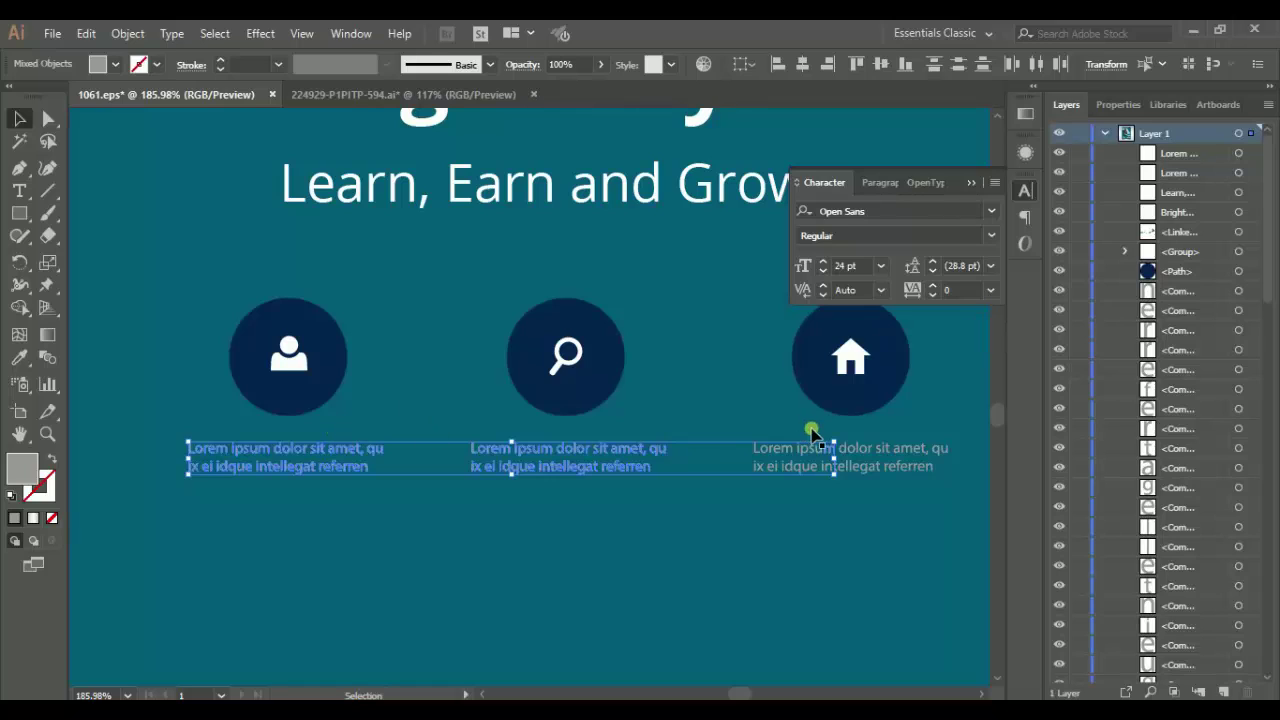
shift+click(893, 467)
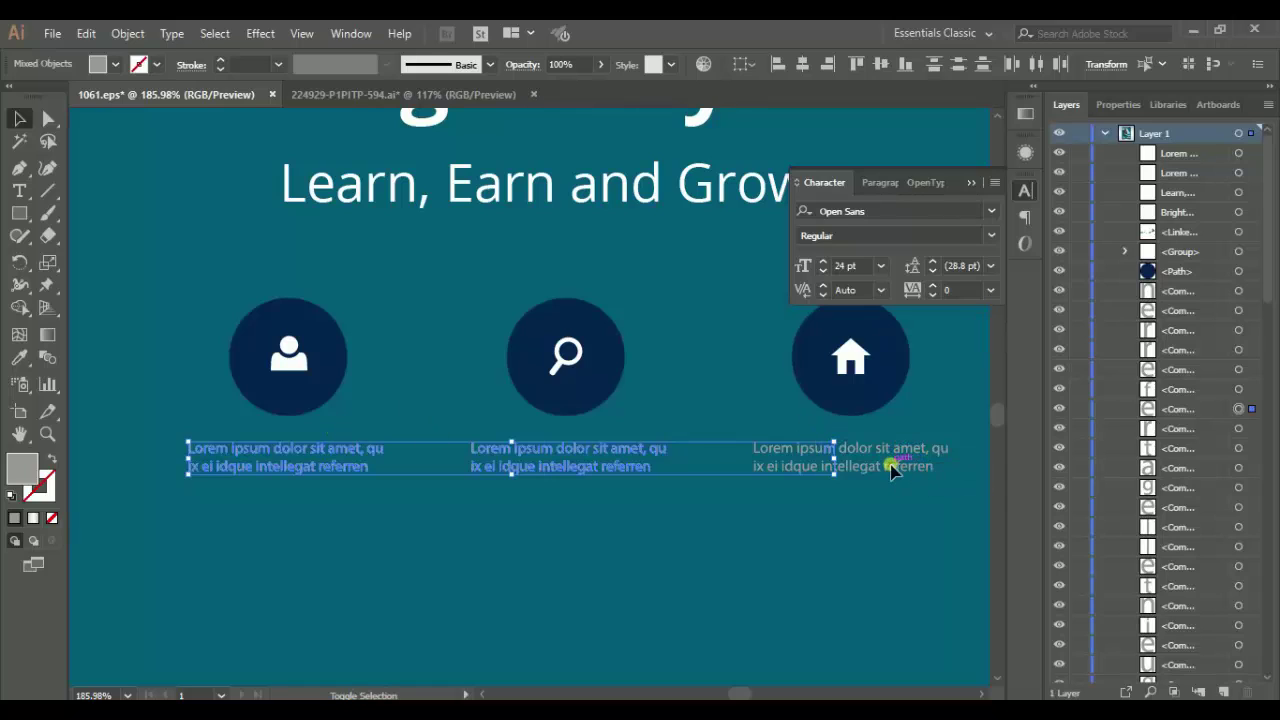
double_click(21, 468)
drag(801, 195, 716, 169)
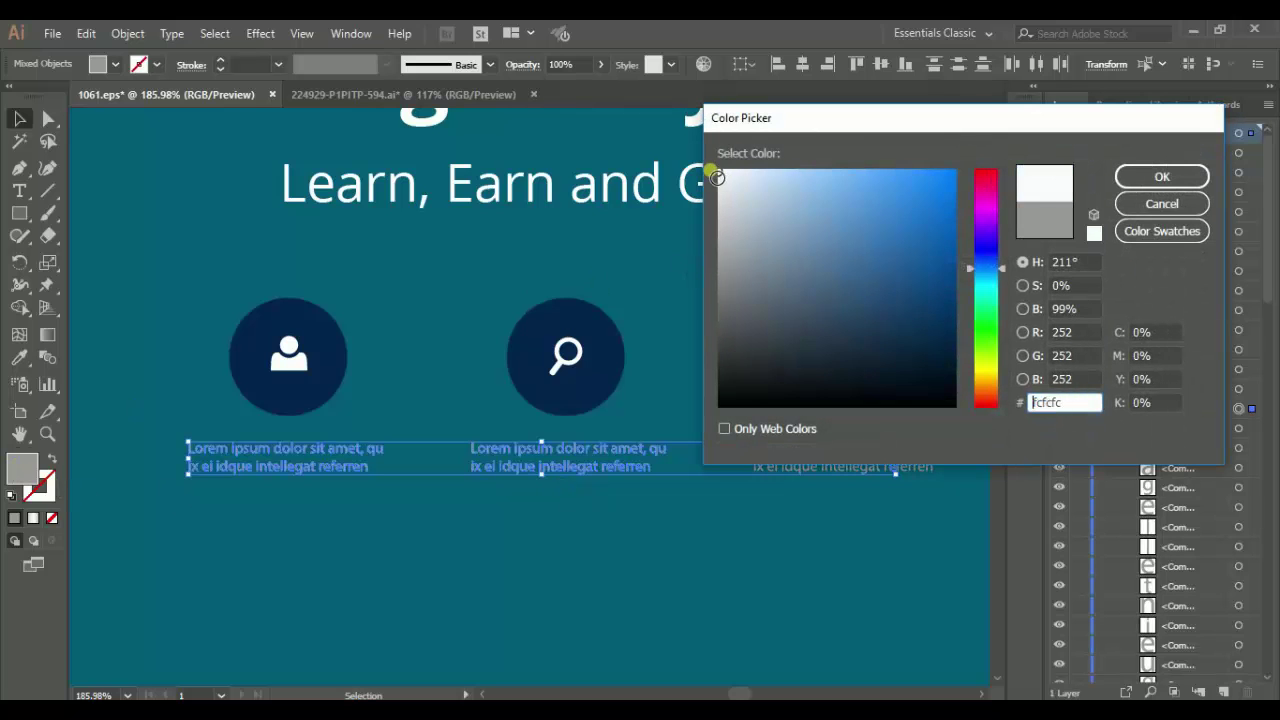
click(1136, 177)
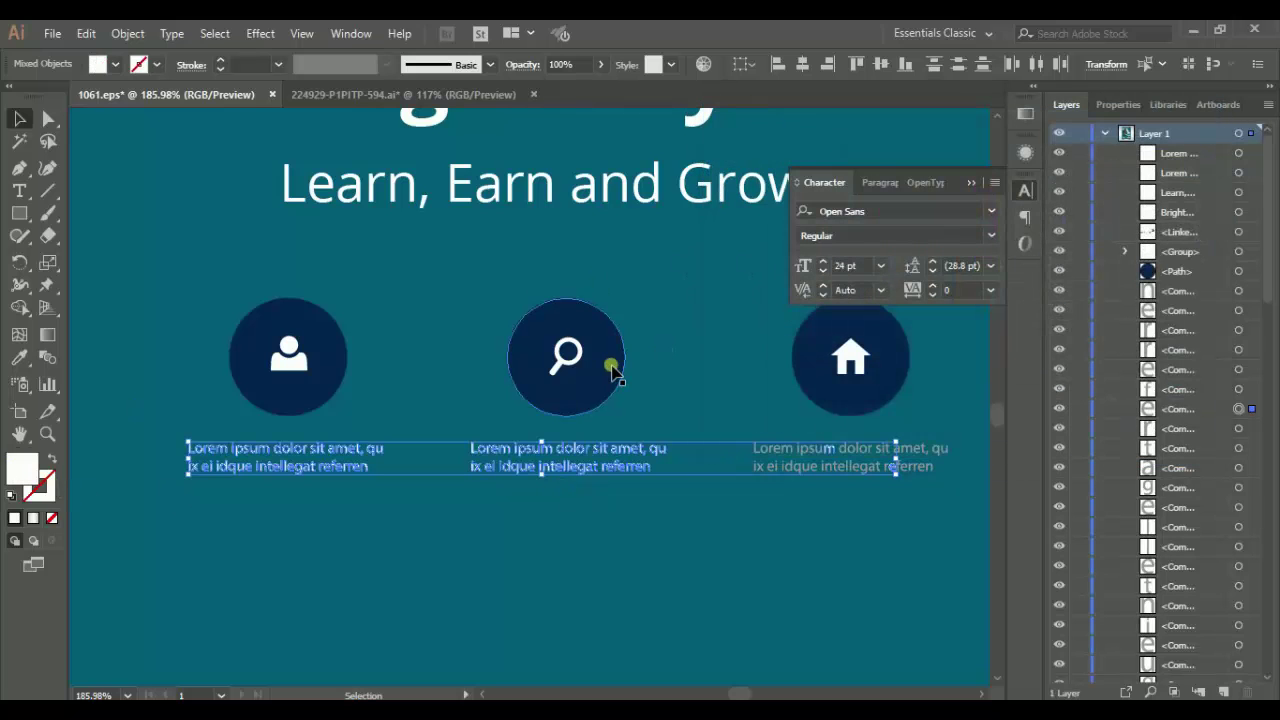
click(466, 531)
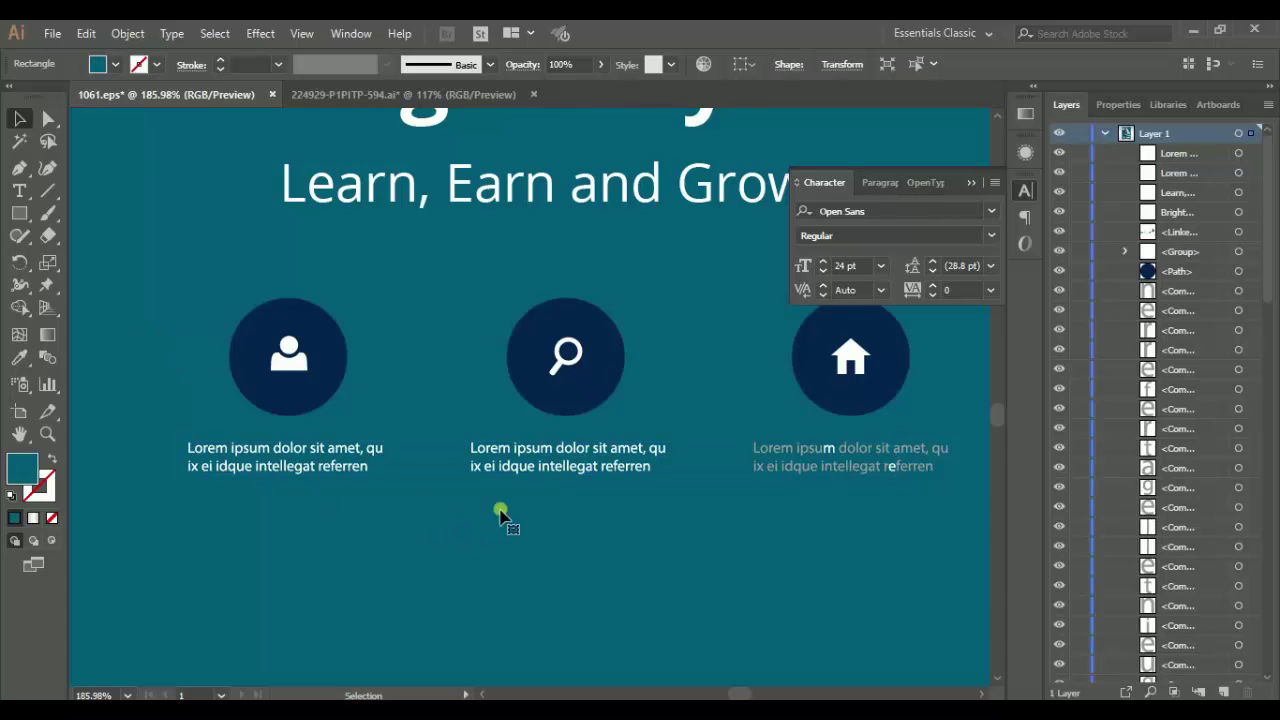
Shift a letter of 'intellegat' left and marquee-select the faded caption's first letters
drag(801, 458, 745, 440)
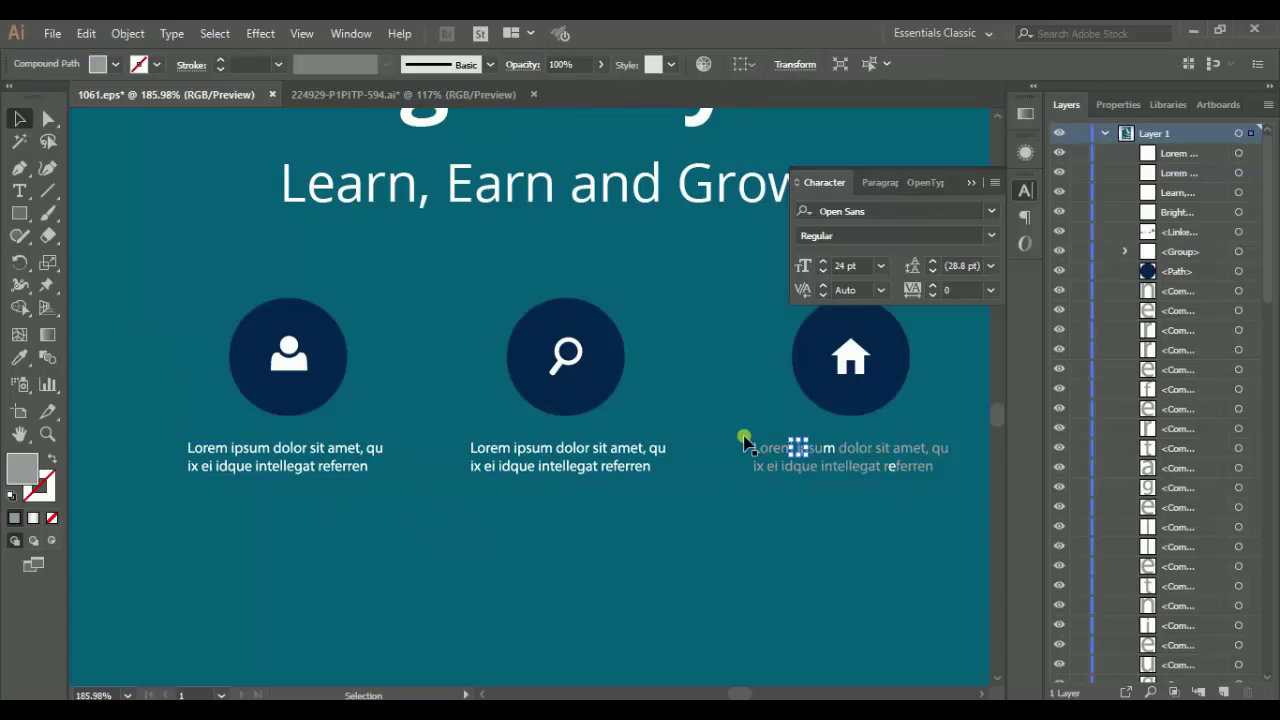
double_click(572, 466)
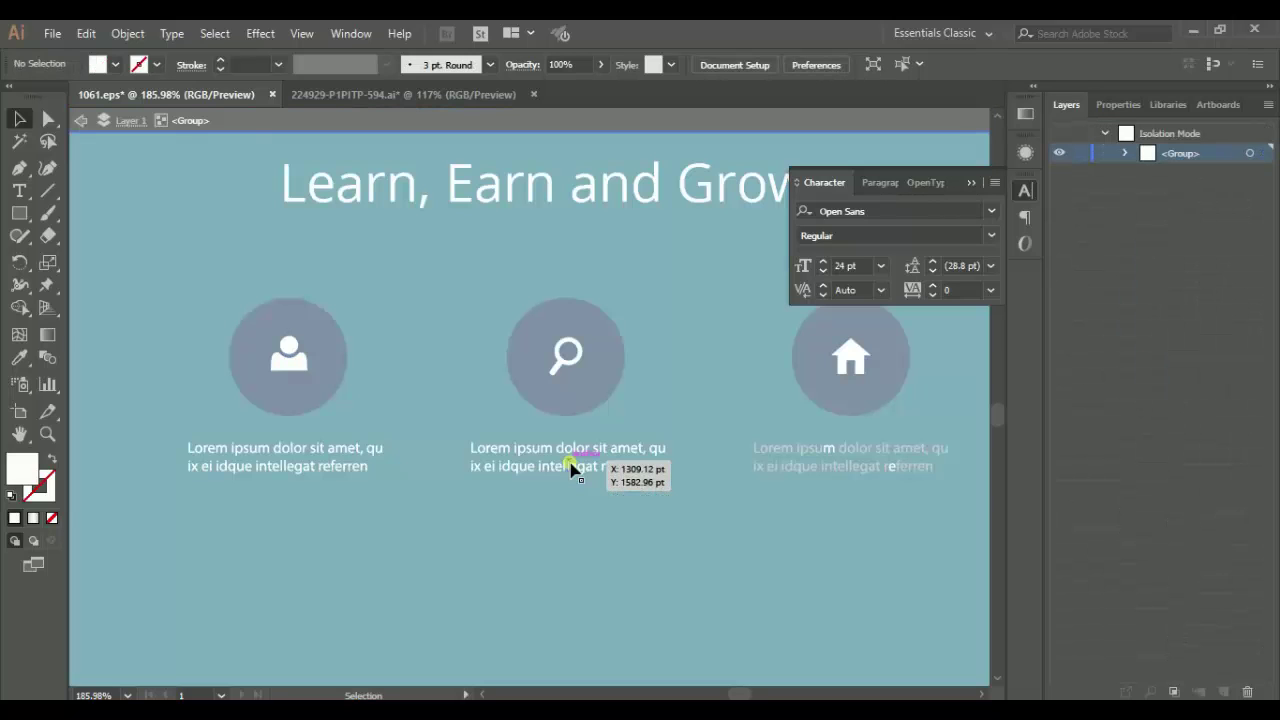
drag(572, 466, 543, 468)
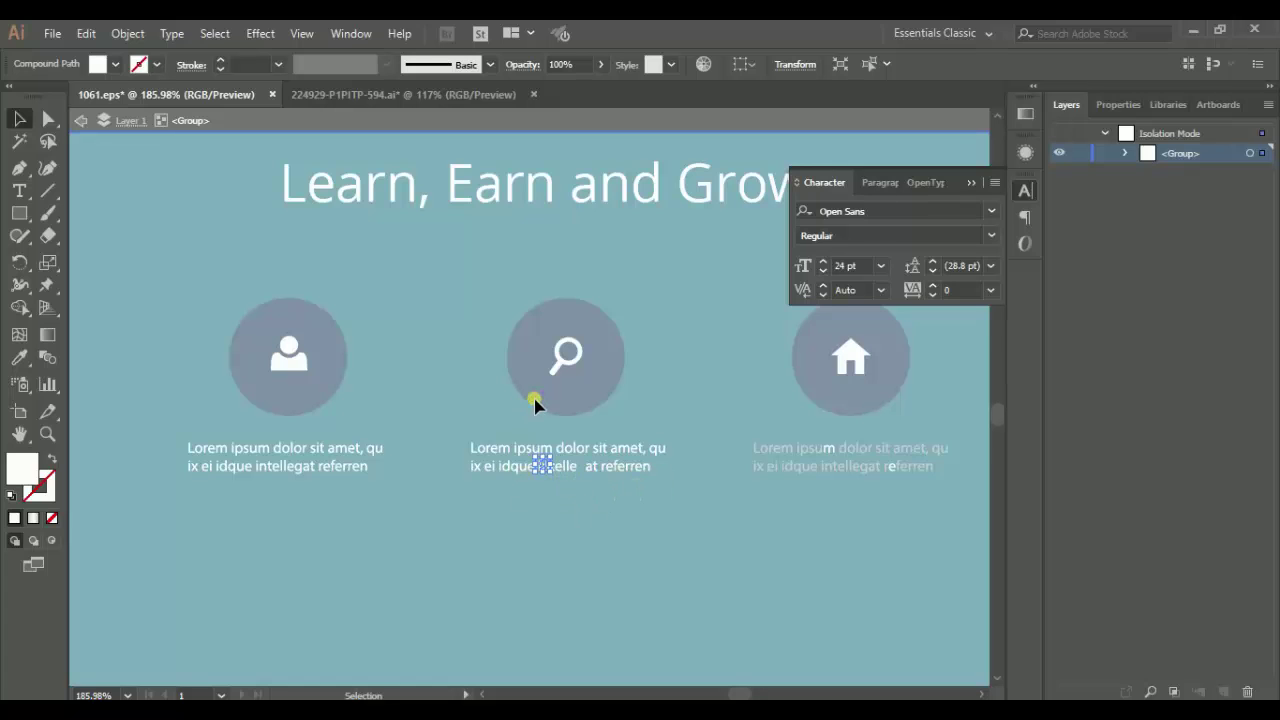
double_click(449, 370)
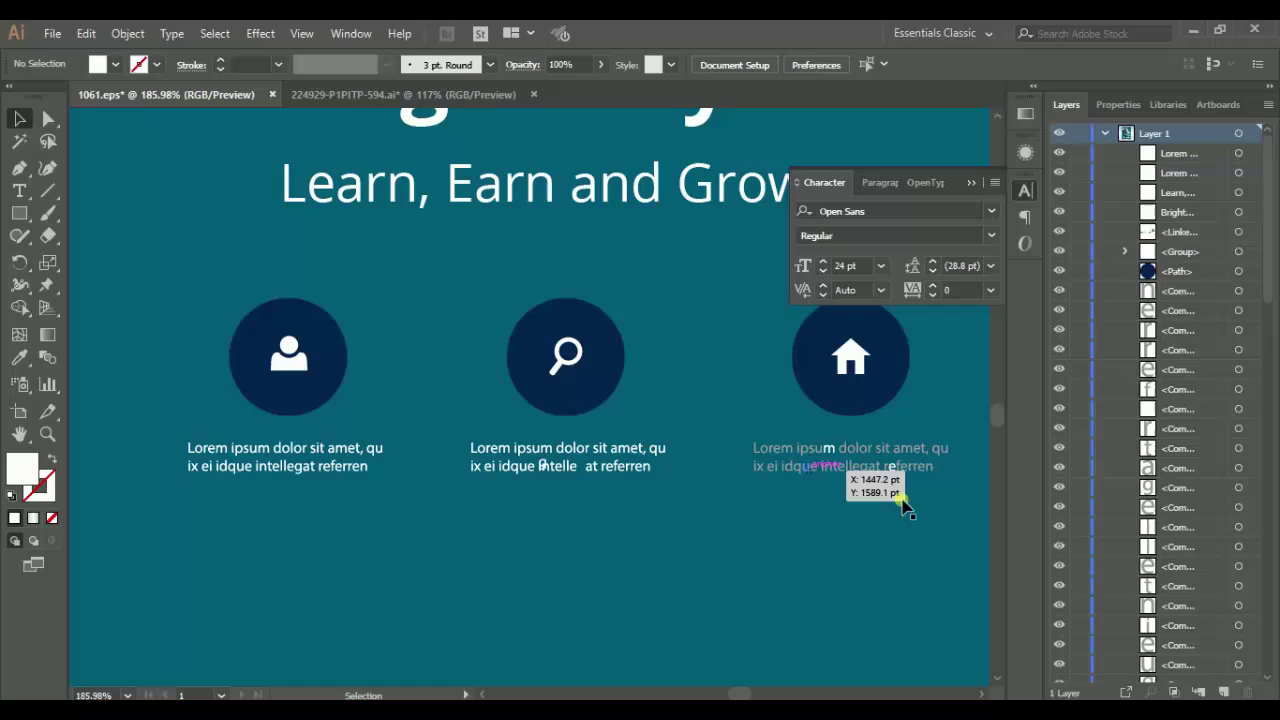
drag(903, 505, 741, 447)
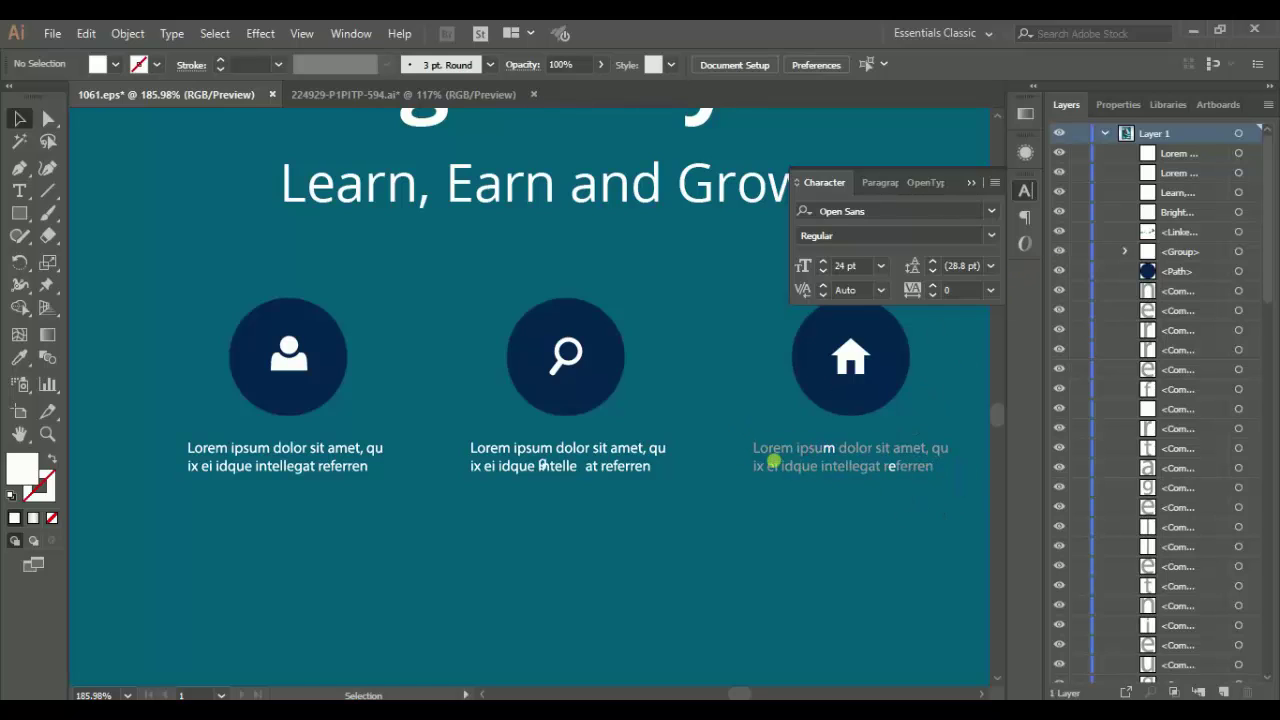
mouse_move(770, 450)
mouse_down()
mouse_move(855, 468)
mouse_move(835, 472)
mouse_up()
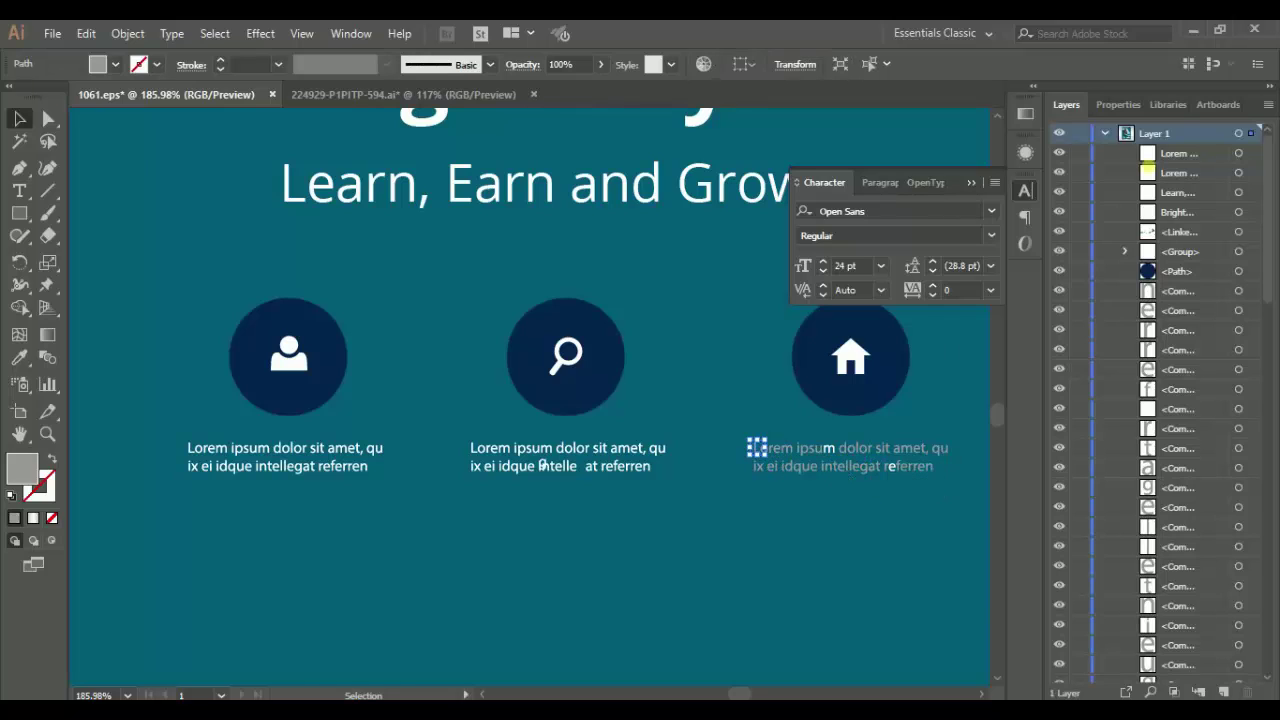
Toggle Layer 1 visibility and select a letter of the faded house caption
click(1060, 133)
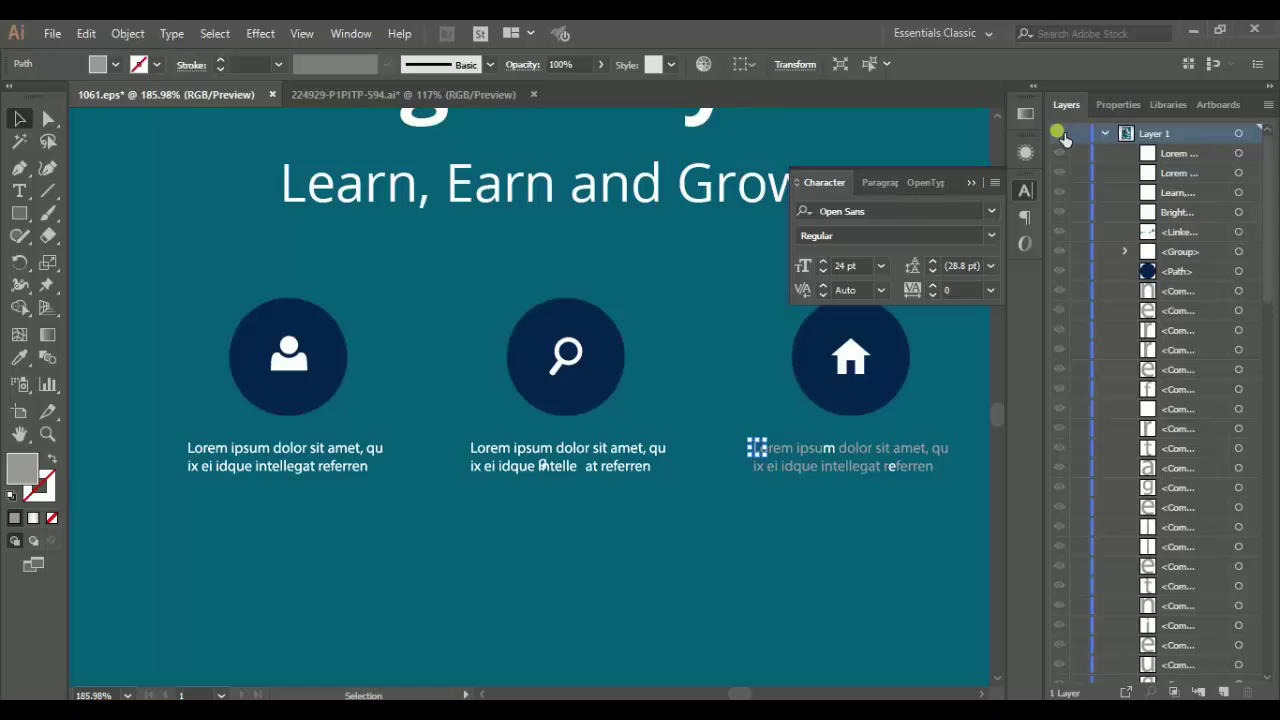
ctrl+click(1060, 133)
ctrl+click(1060, 133)
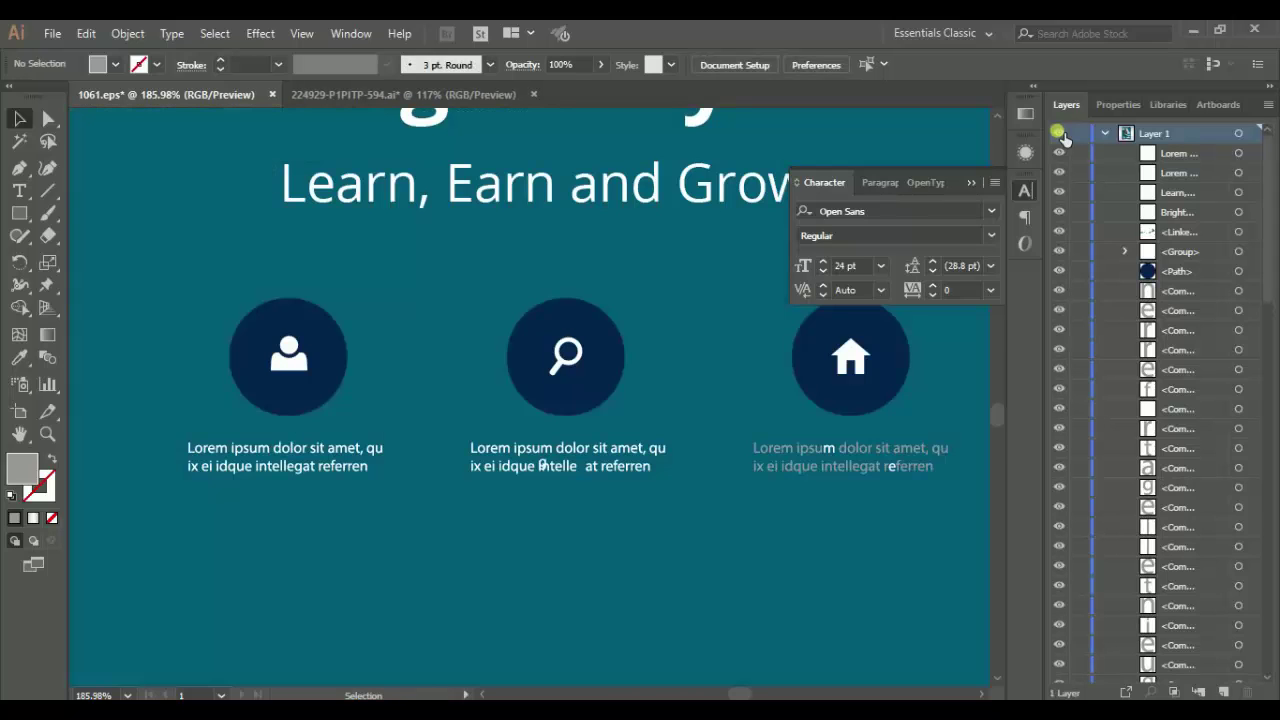
click(790, 470)
drag(789, 472, 778, 450)
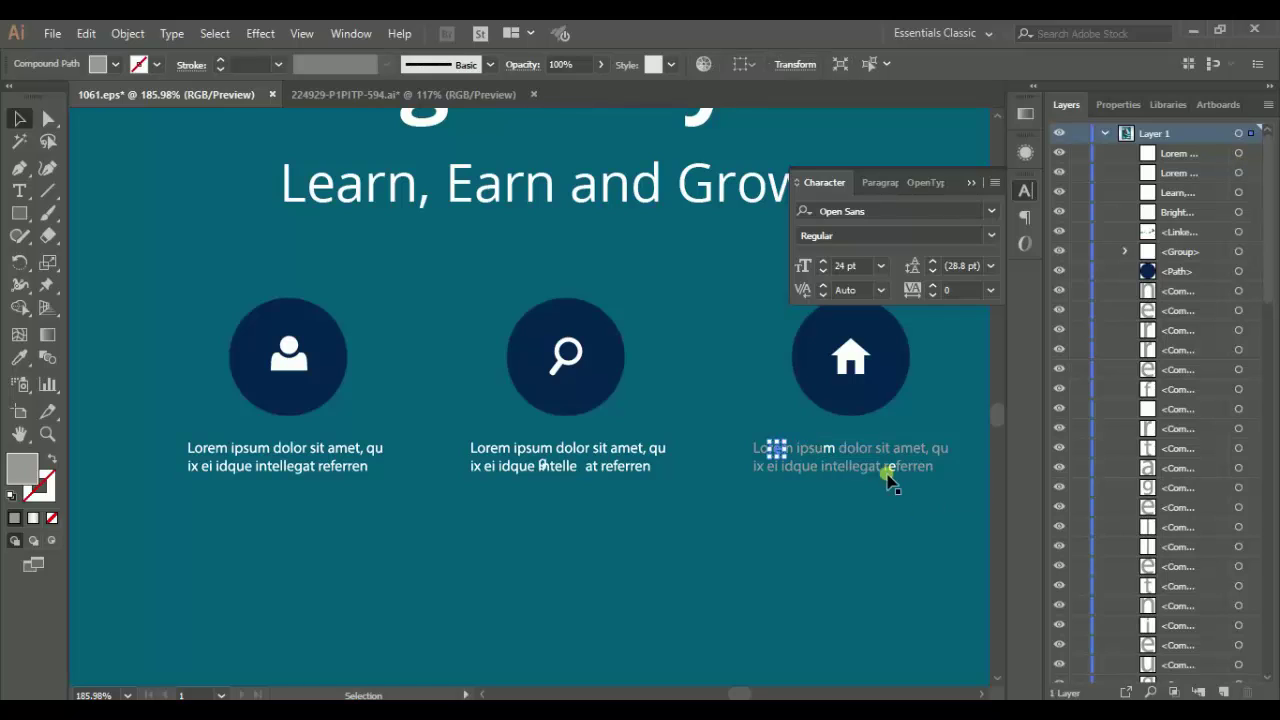
drag(778, 450, 832, 455)
Hide the caption's second-line letter paths in the Layers panel, keeping 'referren' visible
drag(1265, 218, 1266, 277)
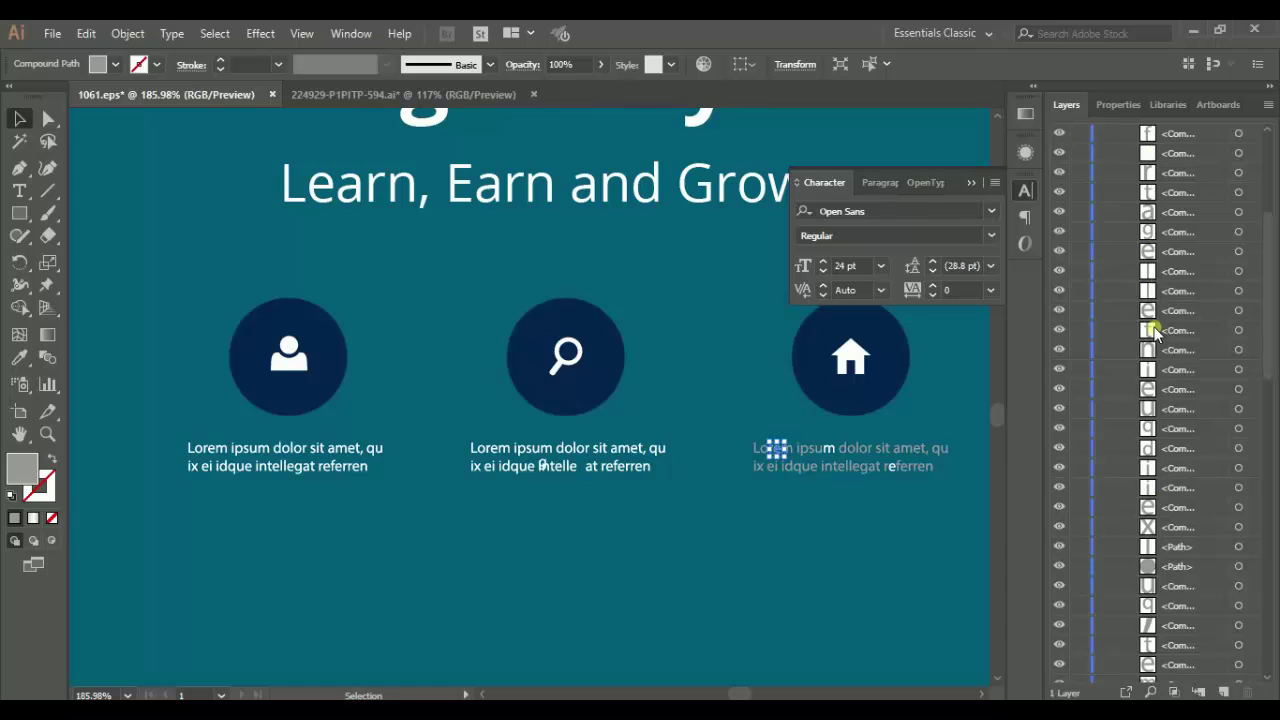
drag(1066, 566, 1064, 343)
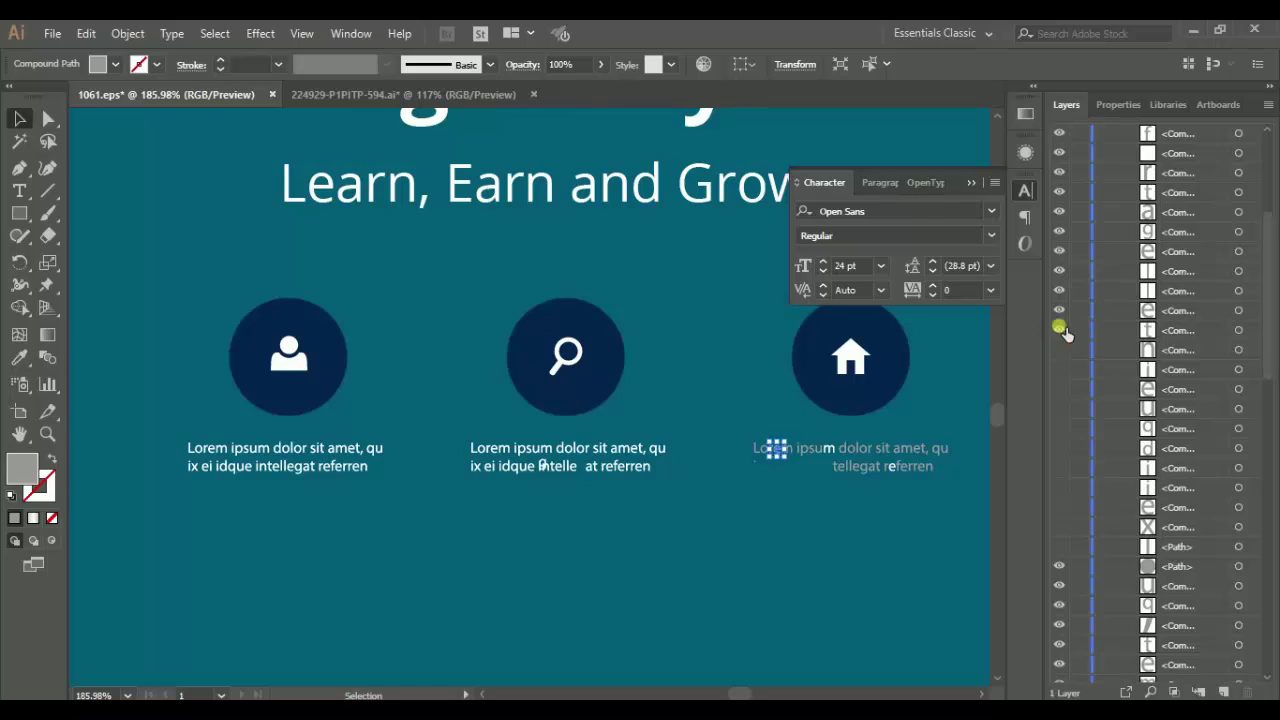
drag(1066, 333, 1068, 220)
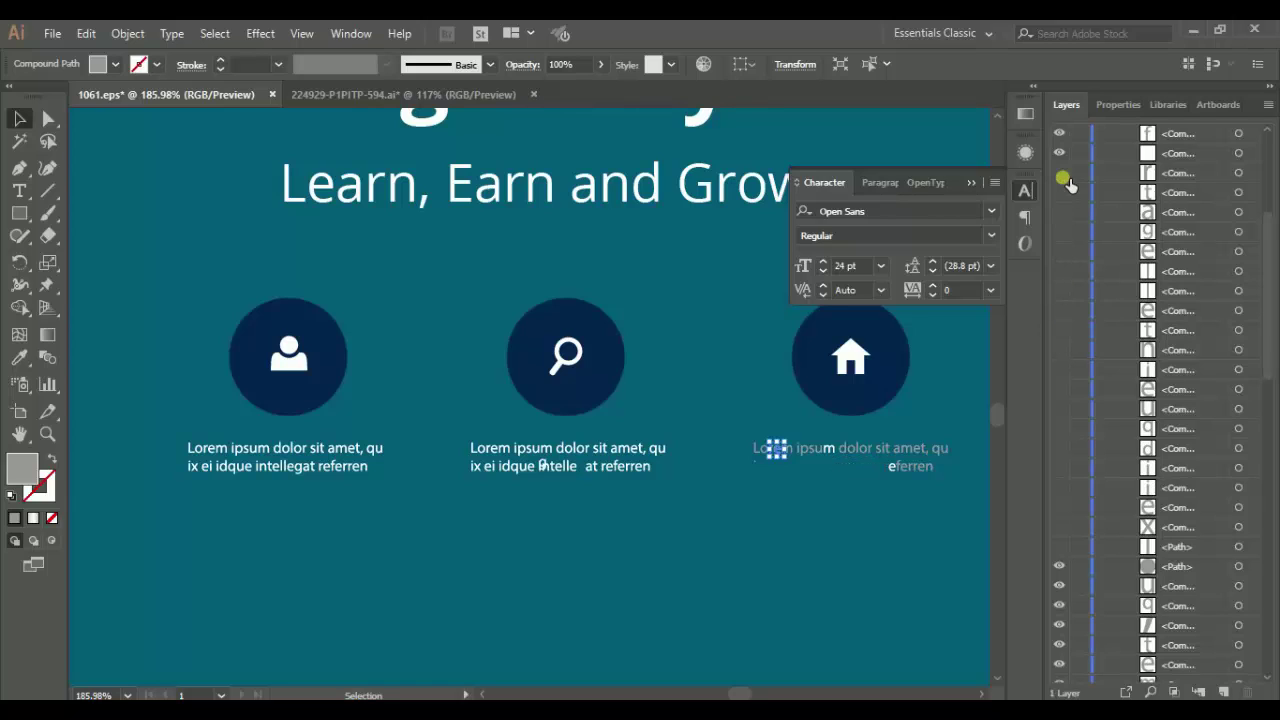
click(1060, 172)
mouse_move(1062, 568)
mouse_down()
mouse_move(1064, 644)
mouse_move(1066, 570)
mouse_up()
Hide the remaining letters of the faded house caption in the Layers panel
scroll(1064, 568, down, 3)
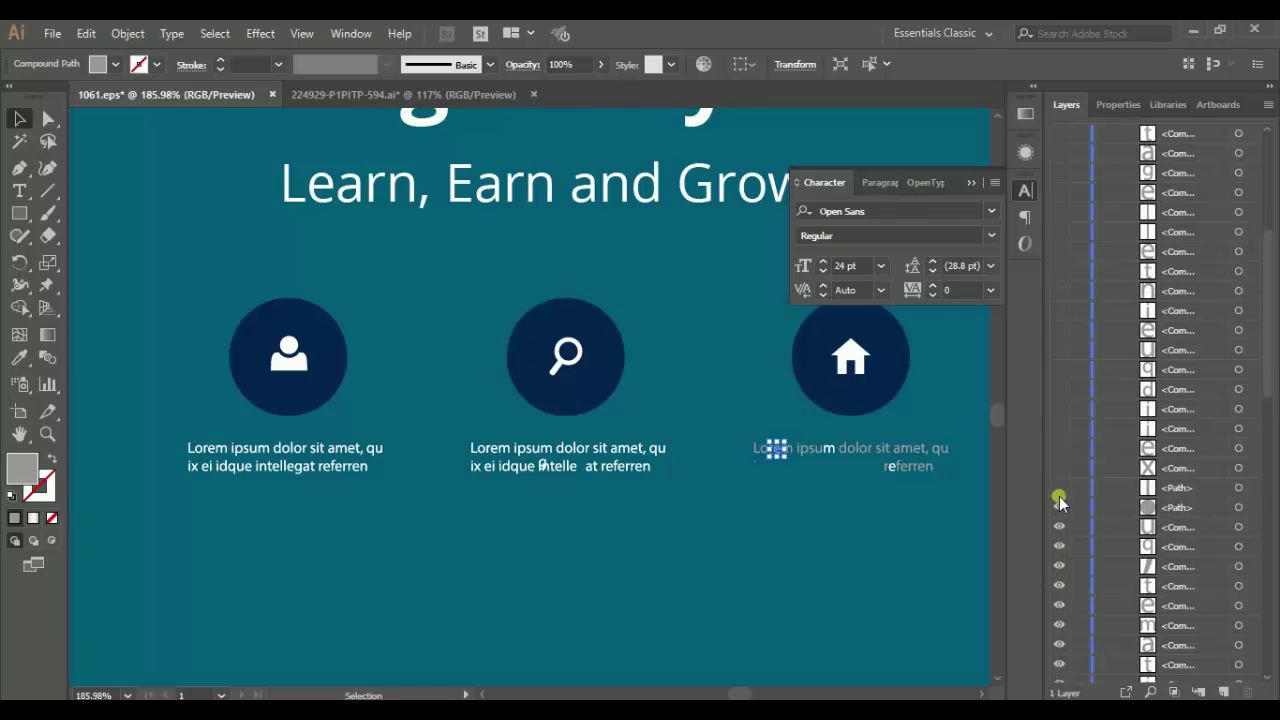
mouse_move(1066, 510)
mouse_down()
mouse_move(1063, 650)
mouse_move(1068, 485)
mouse_up()
scroll(1063, 534, down, 5)
scroll(1067, 485, down, 2)
drag(1067, 481, 1060, 645)
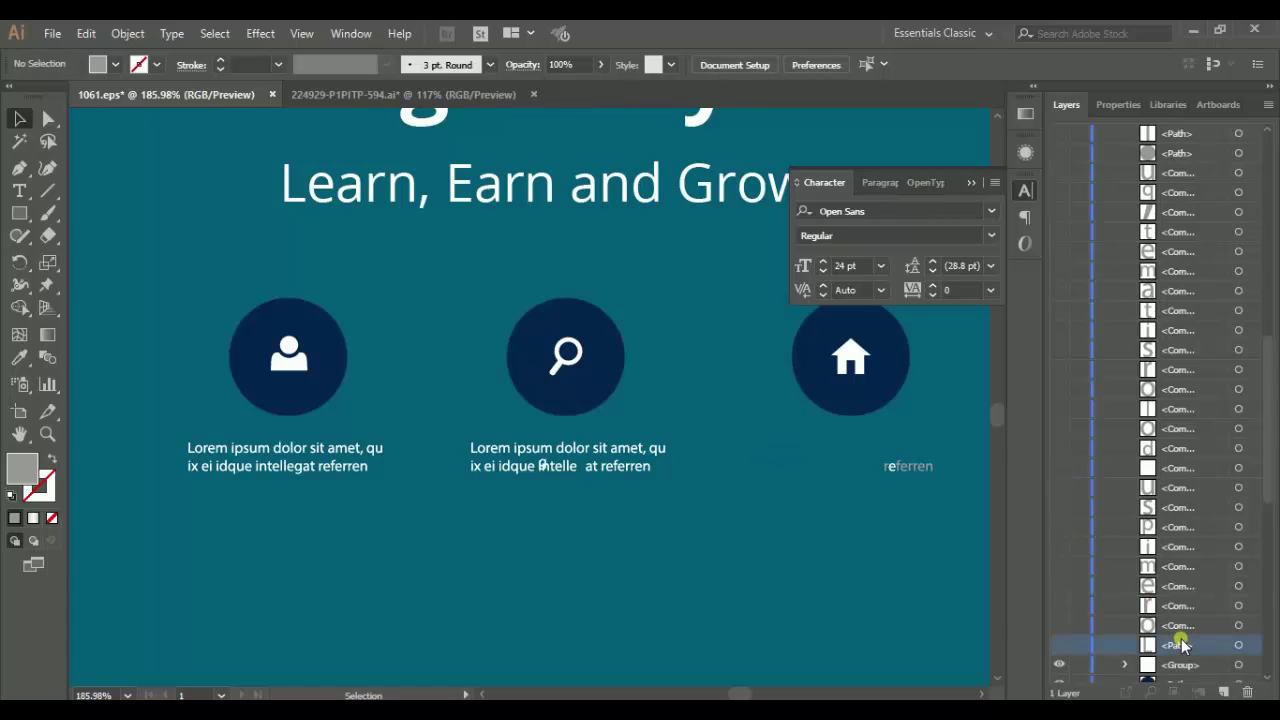
Move the hidden caption letter layers lower in the layer stack
scroll(1195, 515, up, 5)
scroll(1197, 514, up, 3)
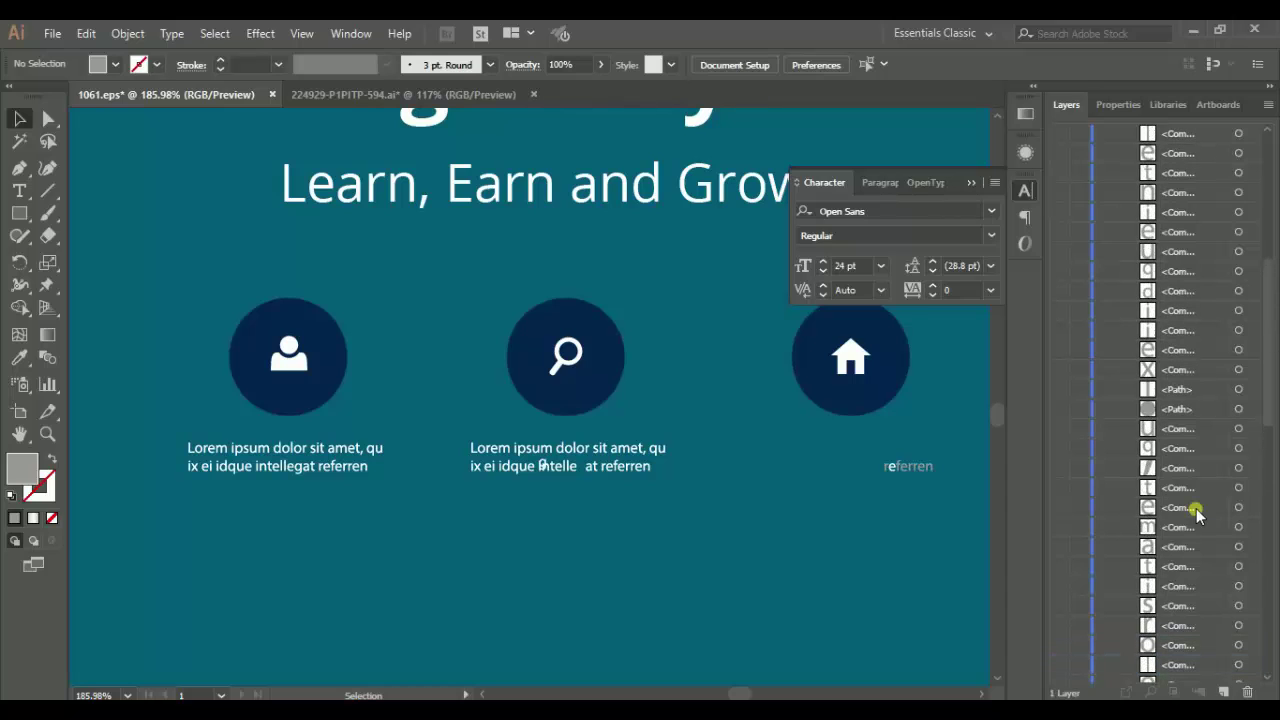
scroll(1194, 505, up, 1)
scroll(1183, 320, up, 1)
scroll(1183, 320, up, 2)
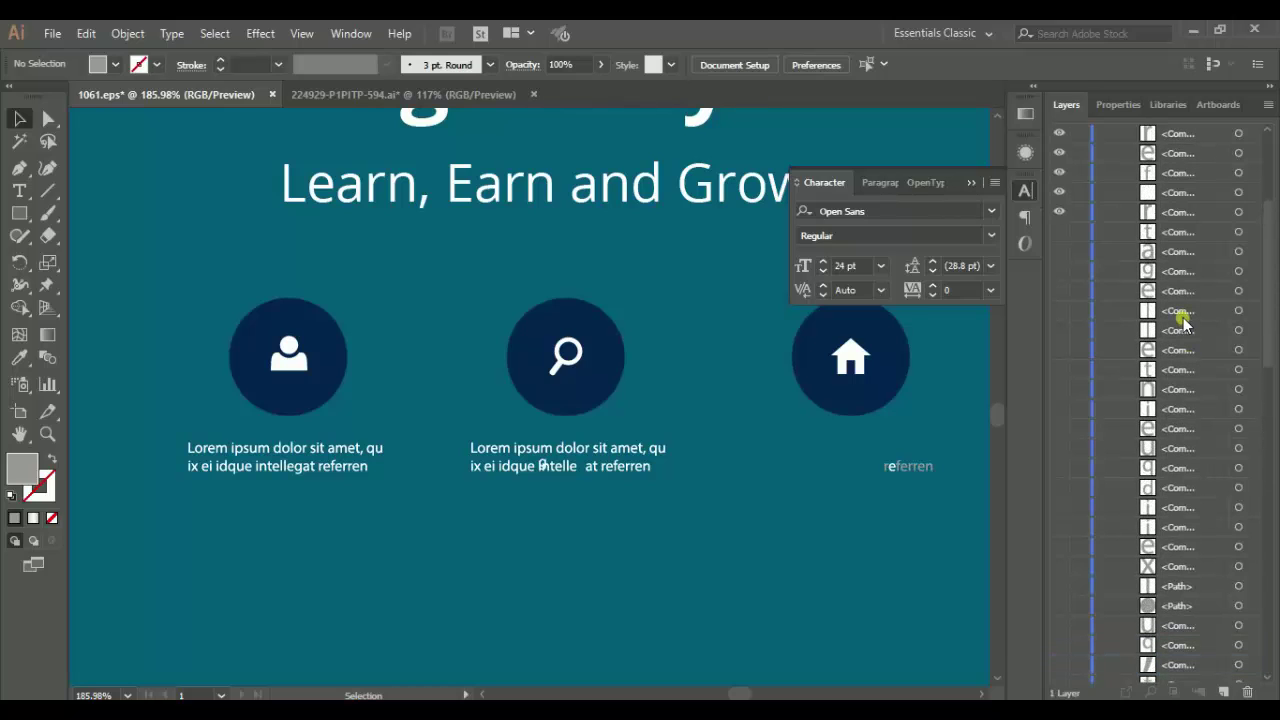
scroll(1183, 320, up, 2)
scroll(1183, 320, up, 2)
scroll(1183, 320, up, 2)
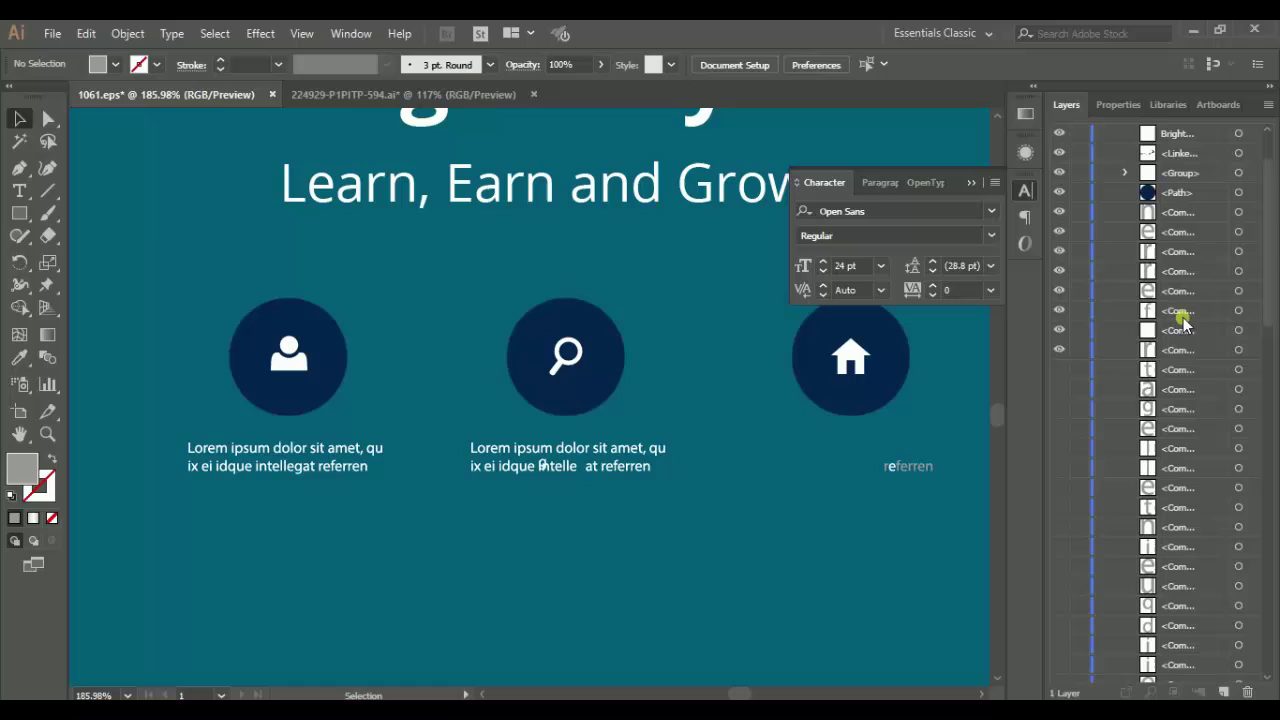
shift+click(1152, 213)
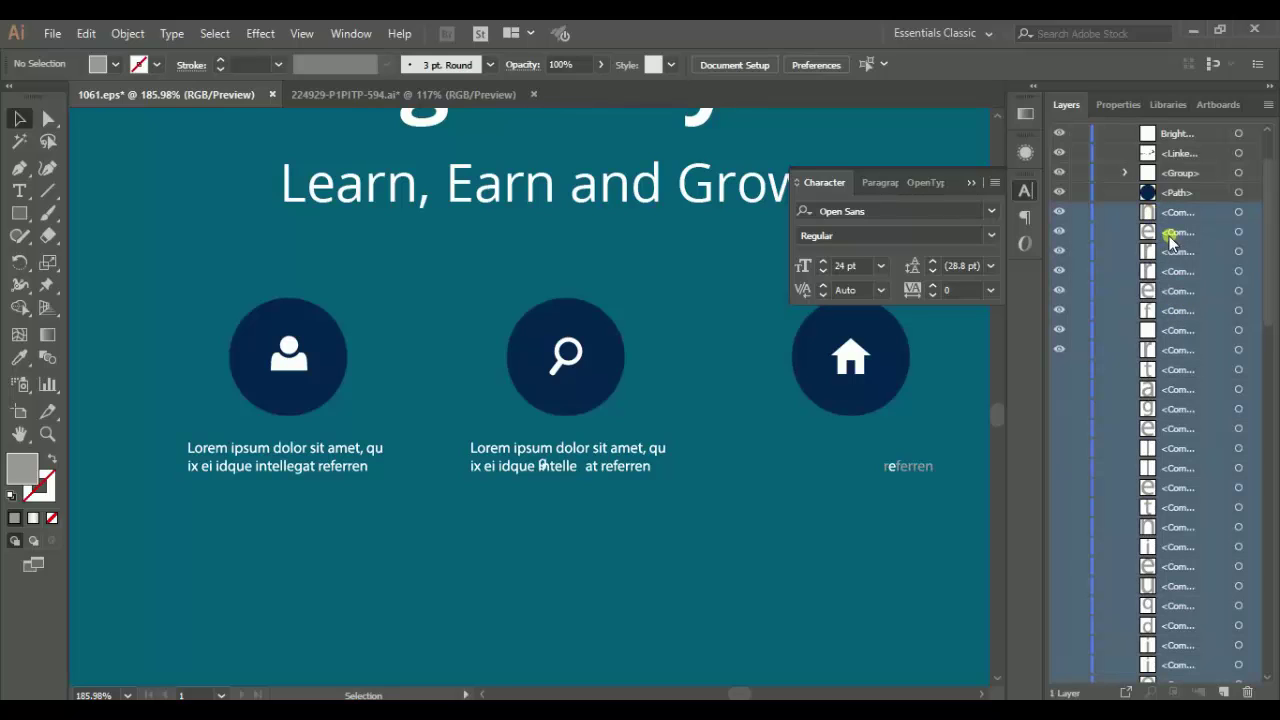
mouse_move(1152, 213)
mouse_down()
mouse_move(1270, 650)
mouse_move(1250, 692)
mouse_up()
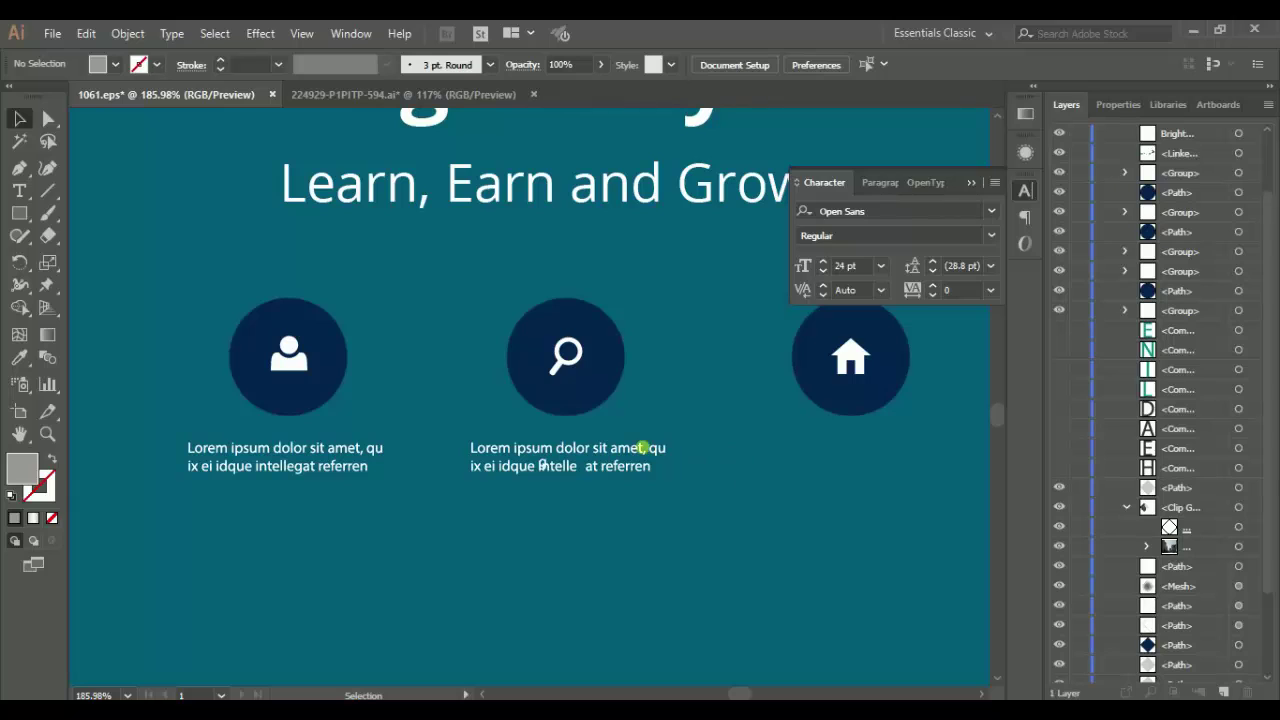
Duplicate the white middle caption under the house icon, level with the others
click(572, 448)
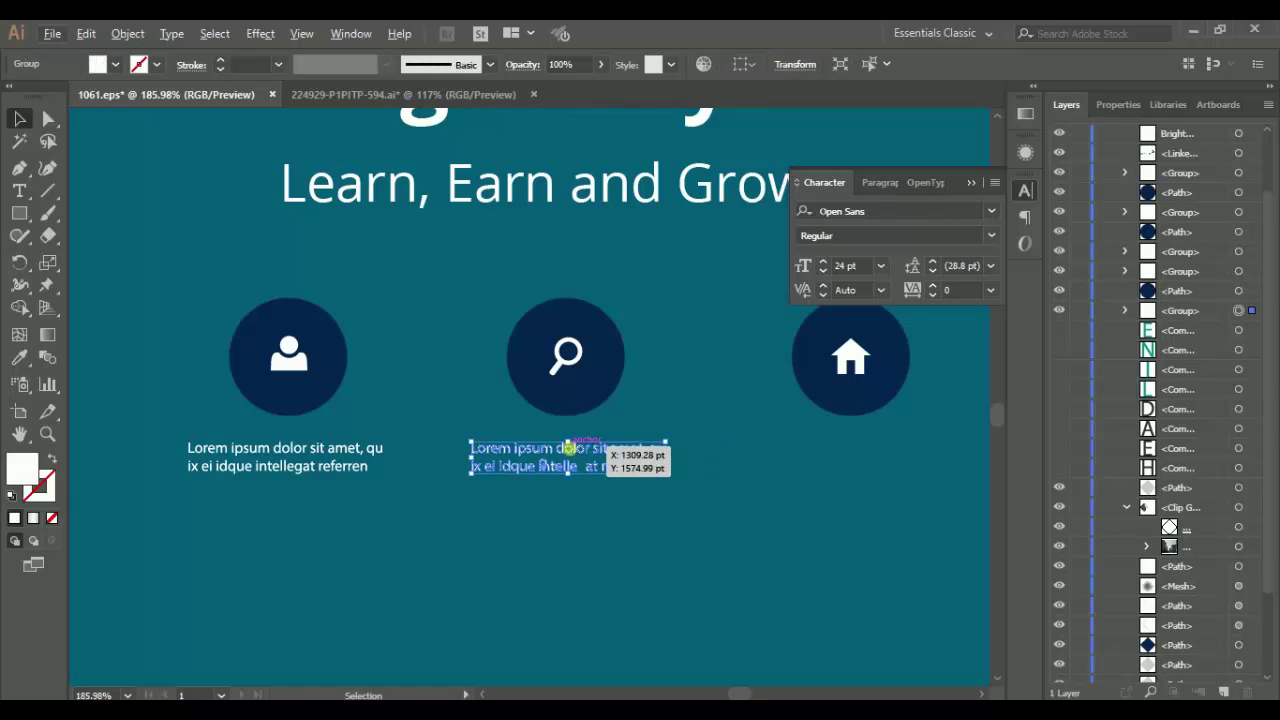
drag(568, 448, 890, 449)
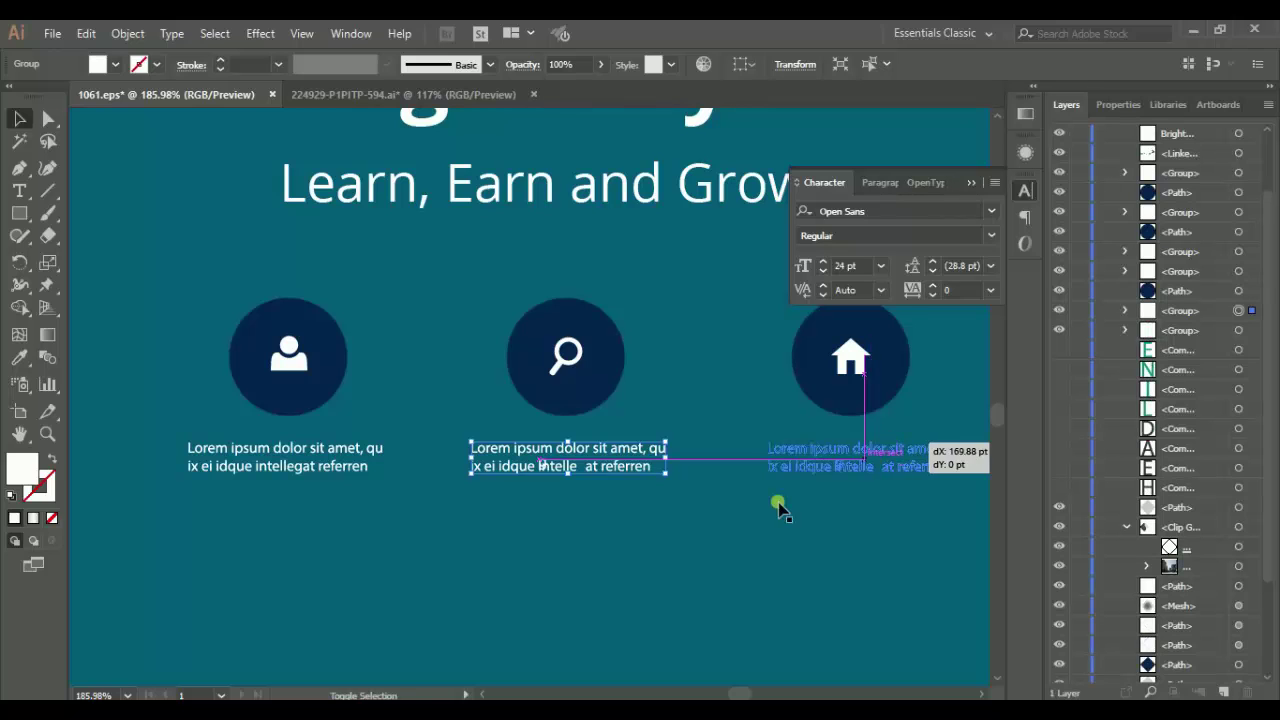
click(755, 518)
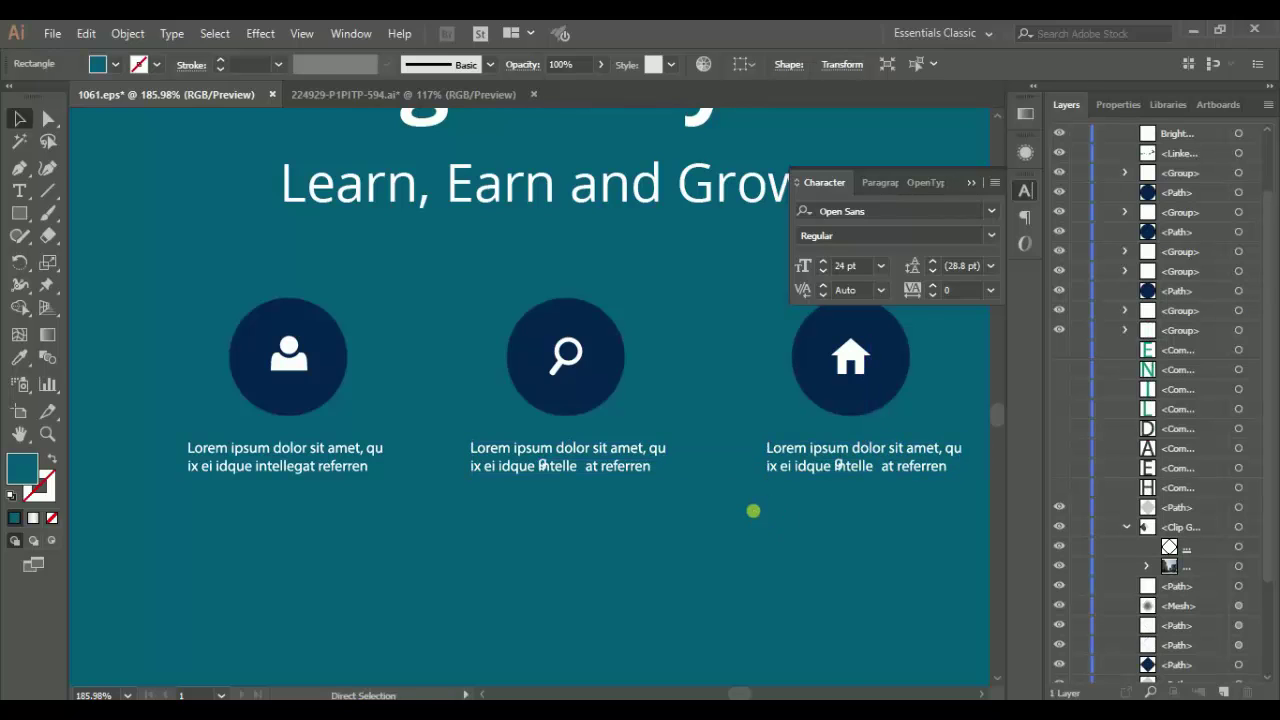
Zoom out to 33.33% to show the whole flyer and collapse the Character panel
scroll(755, 518, down, 1)
scroll(755, 518, down, 2)
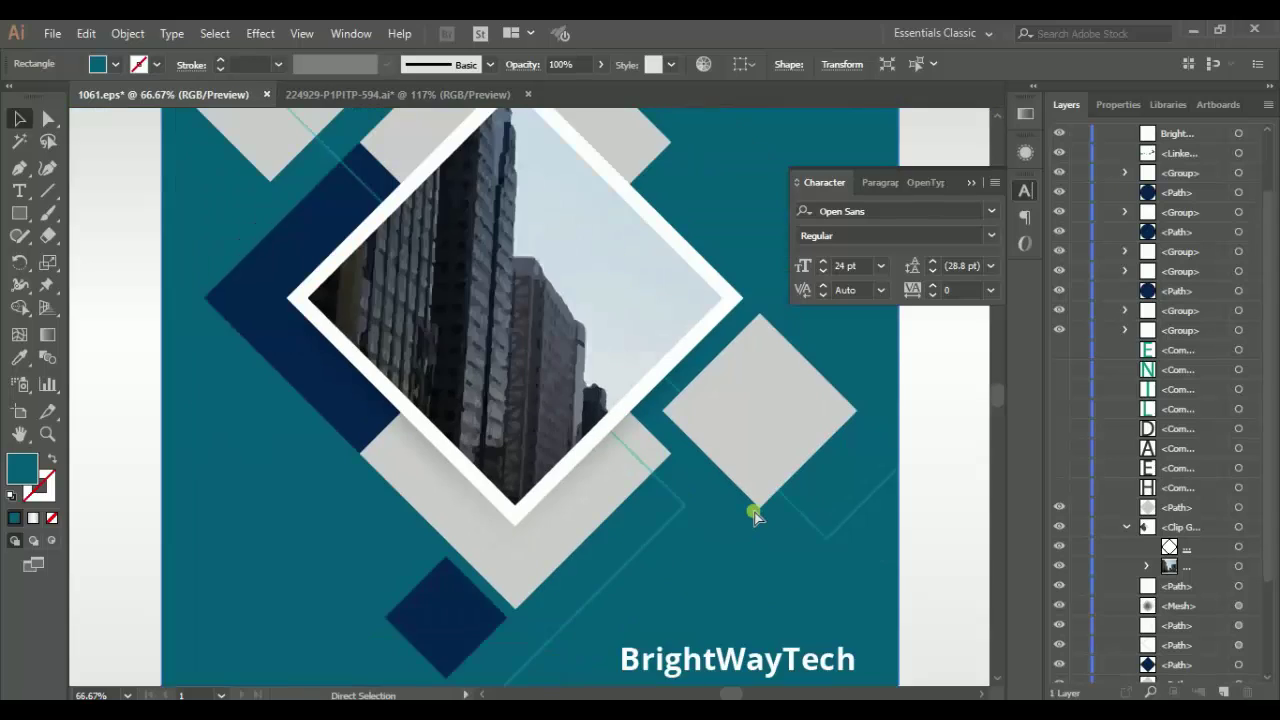
scroll(755, 518, down, 1)
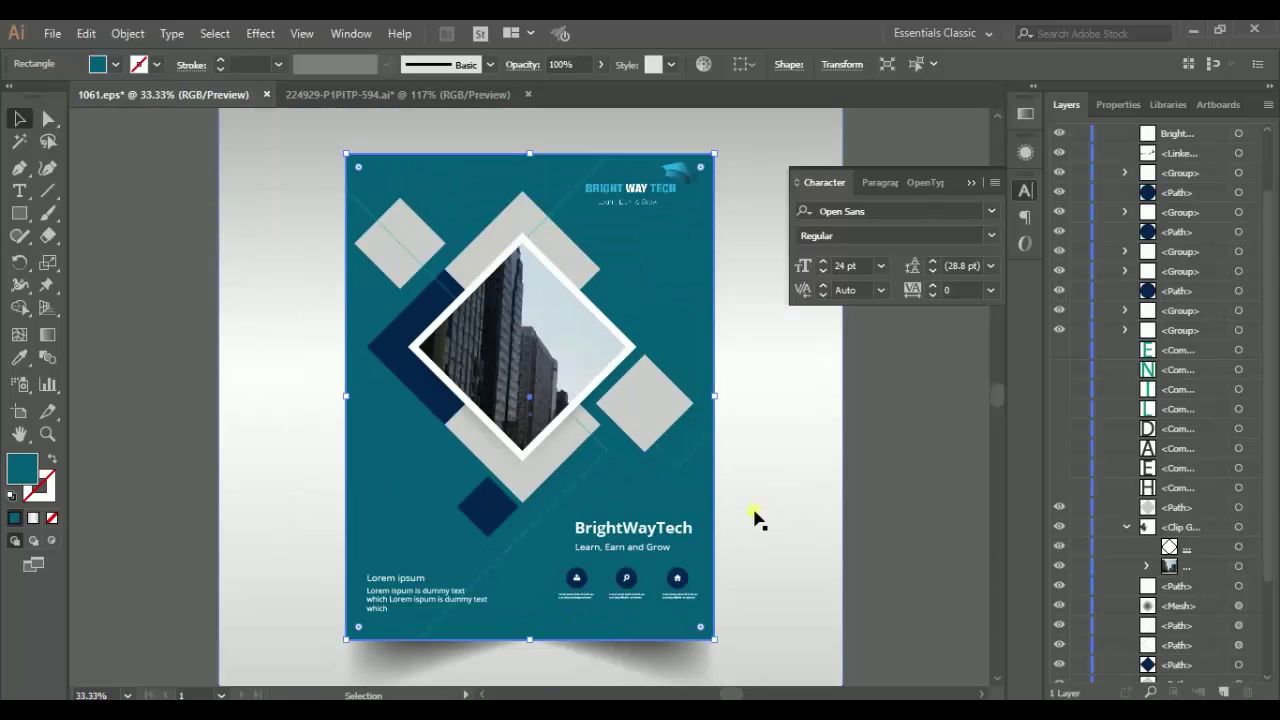
click(867, 323)
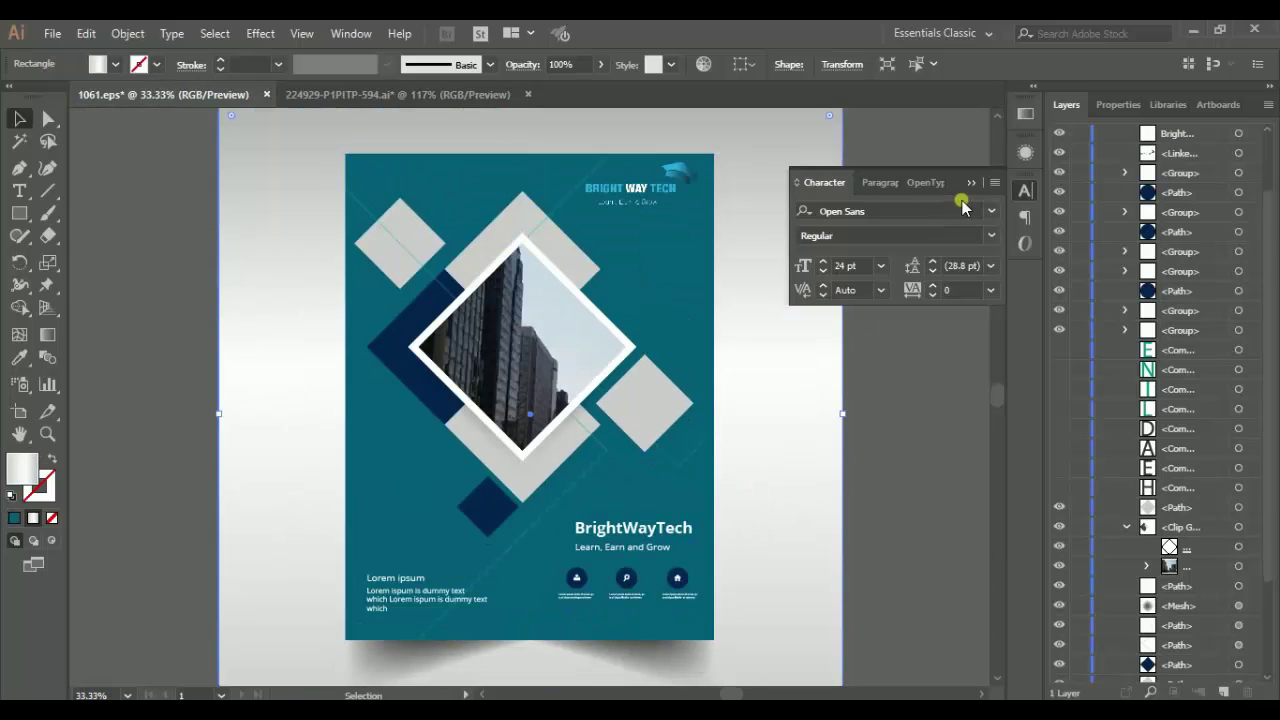
click(970, 188)
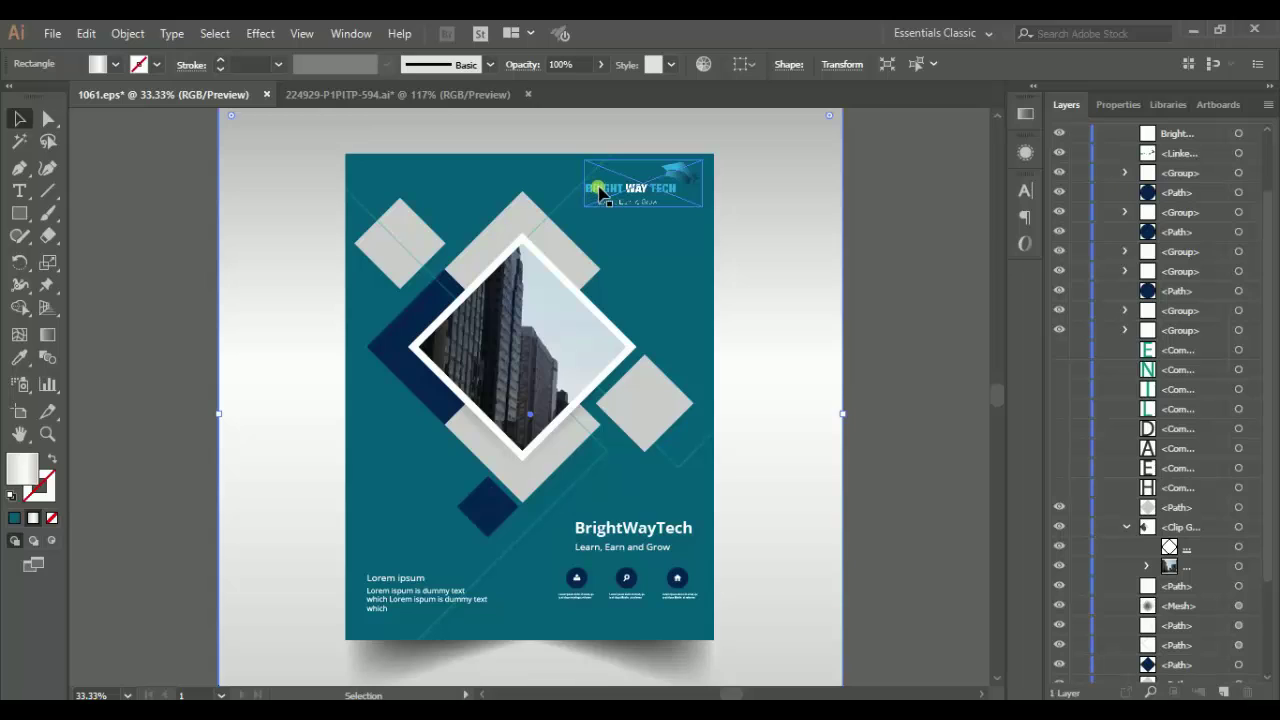
Recolour the navy diamond left of the photo and the small diamond below it to cyan 00aeef
click(403, 322)
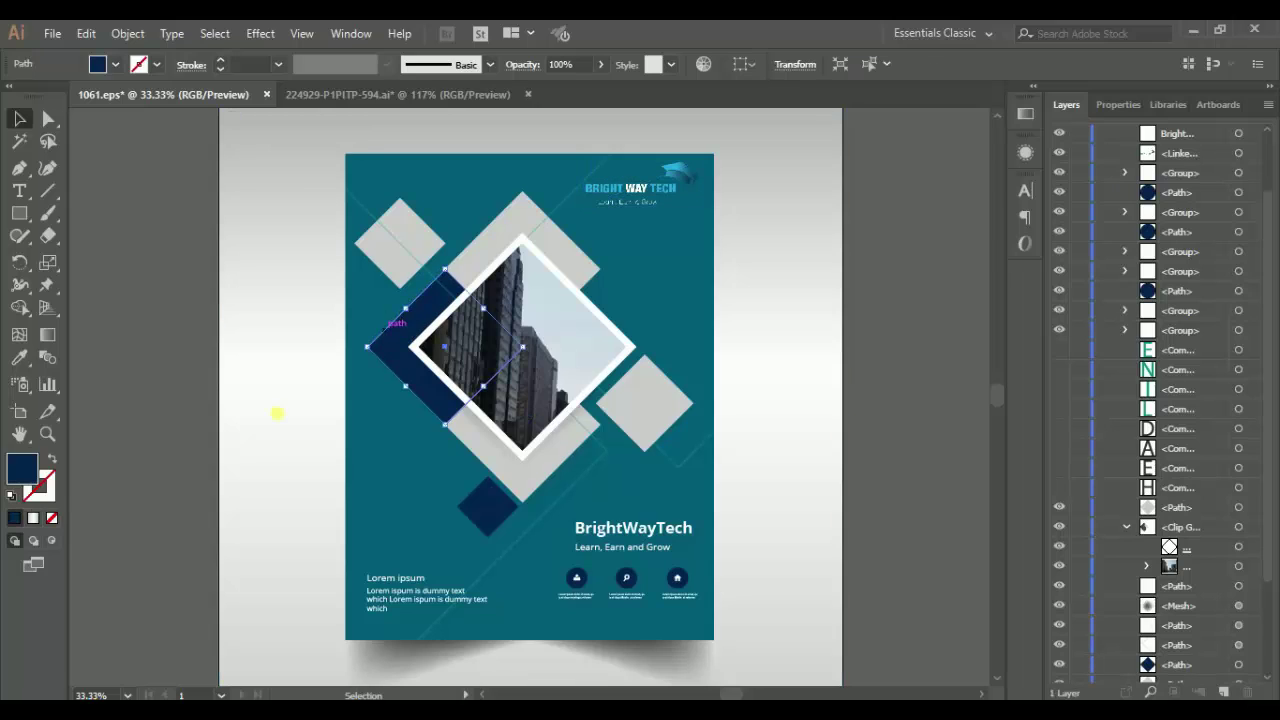
double_click(30, 470)
text(00aeef)
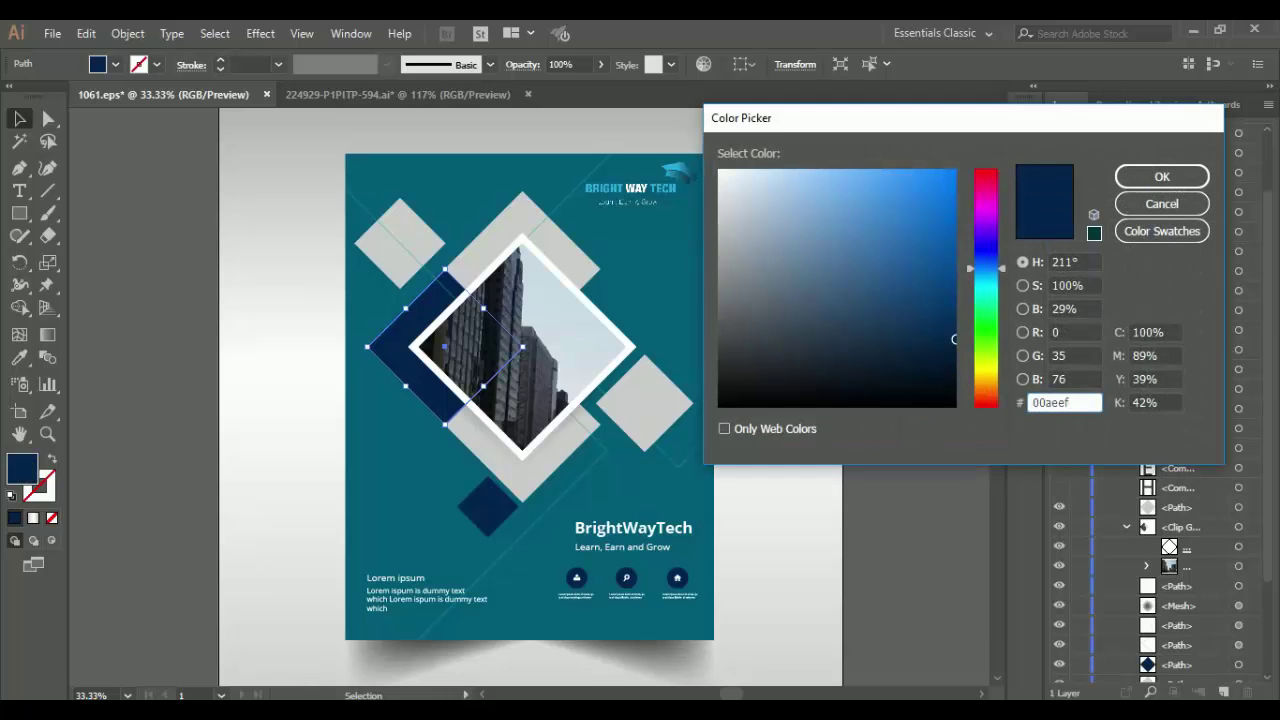
key(Return)
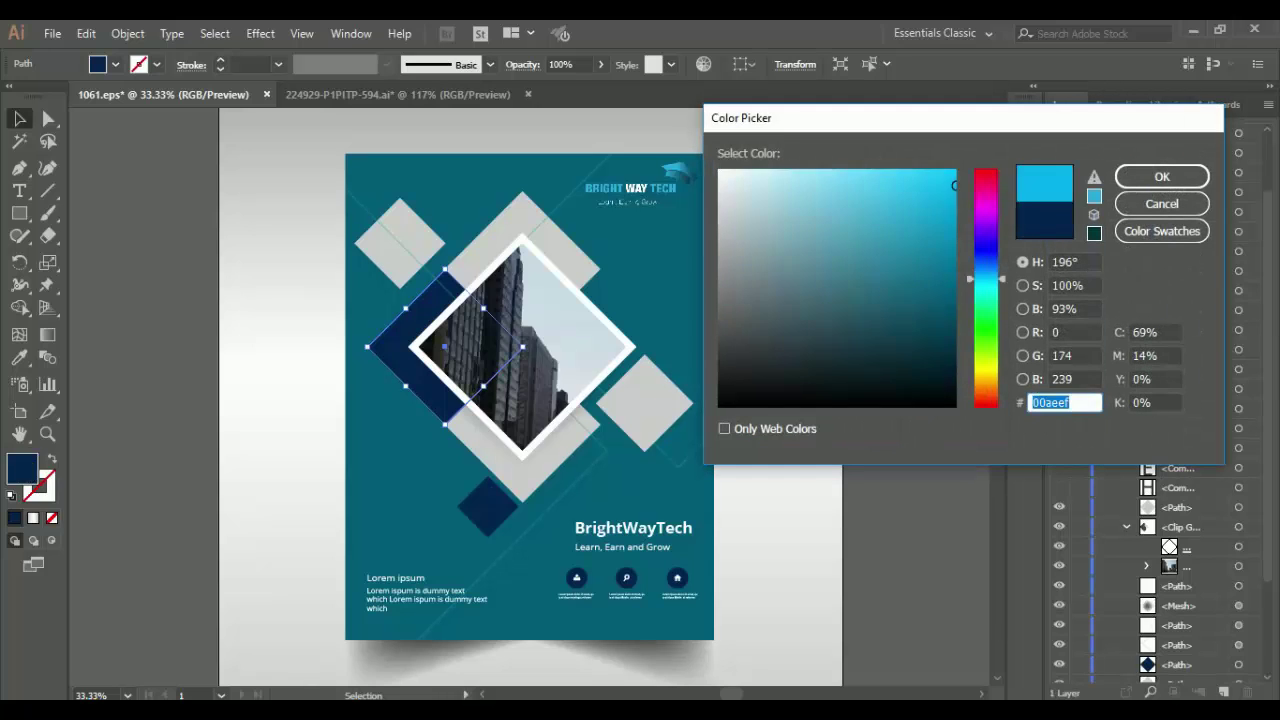
click(489, 511)
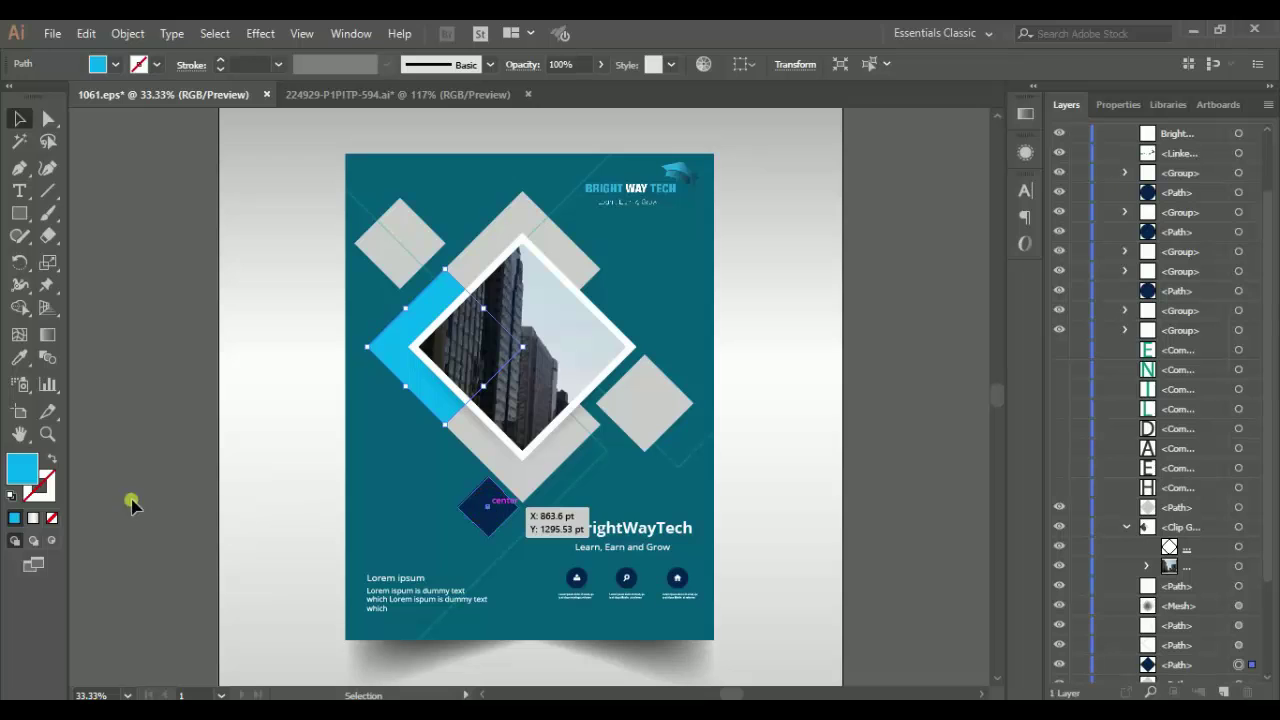
double_click(24, 468)
key(Return)
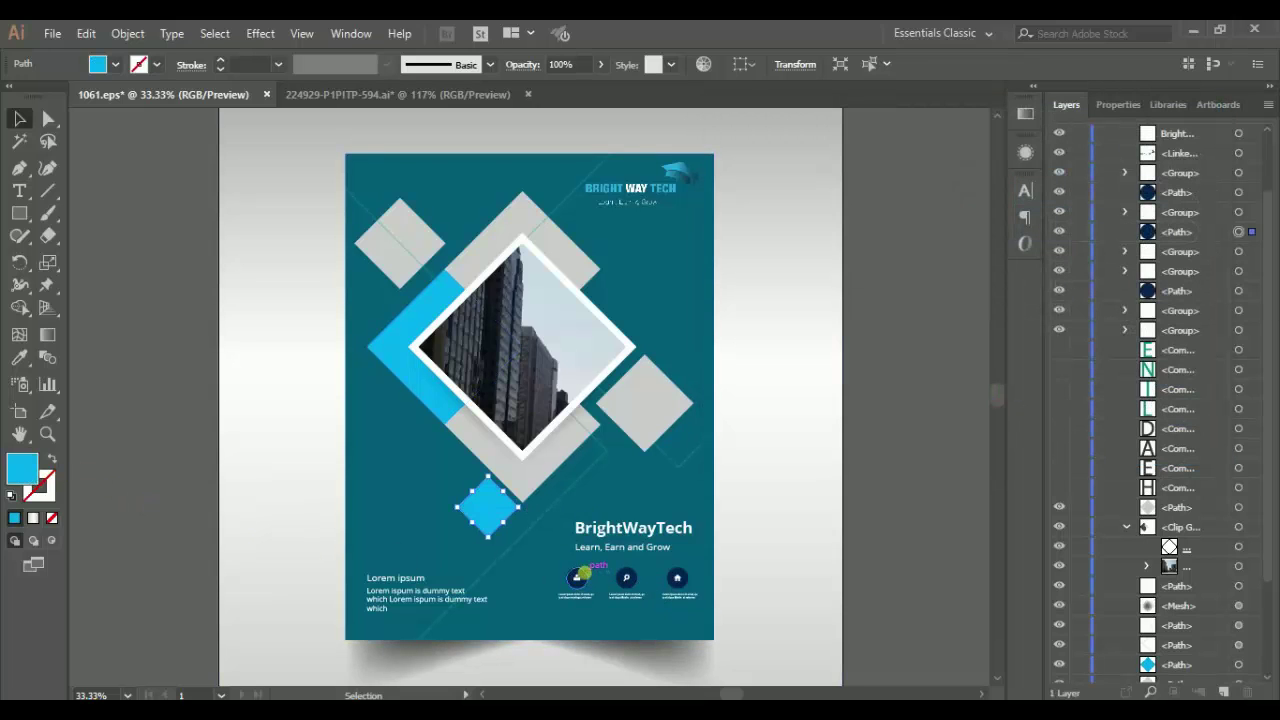
Fill the first and second round icon circles with cyan 00aeef
click(576, 578)
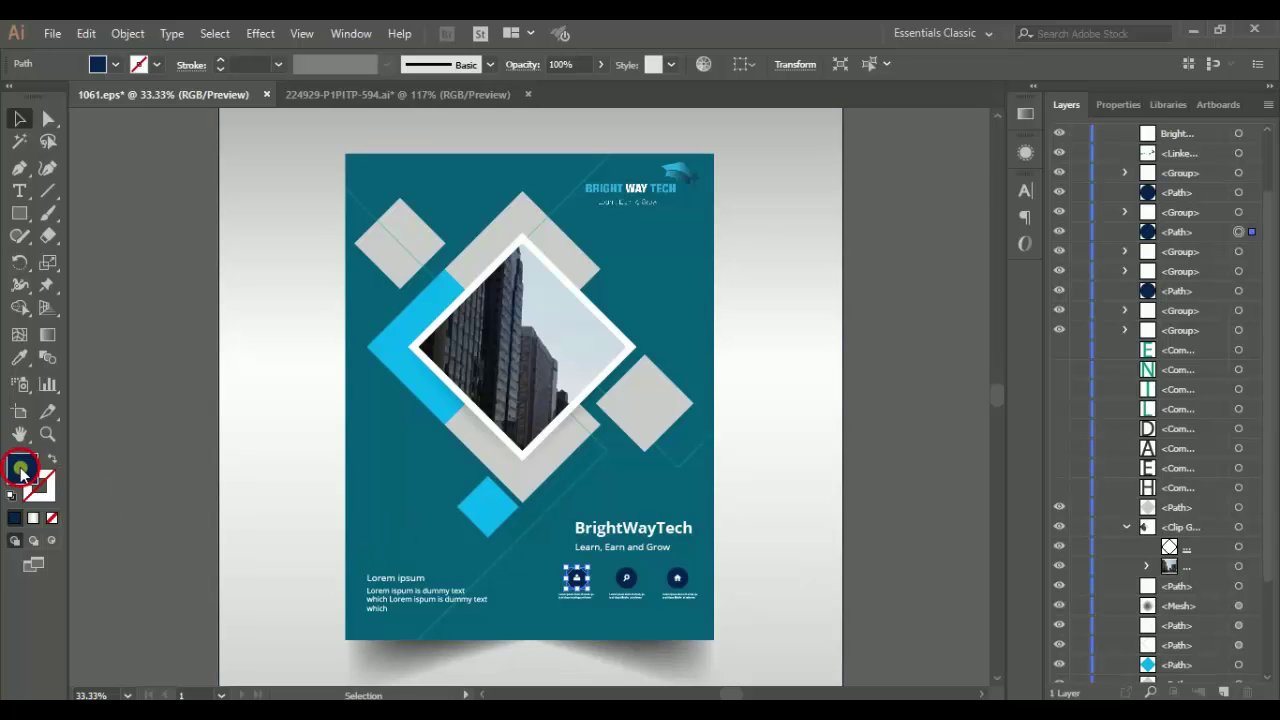
double_click(22, 468)
key(Return)
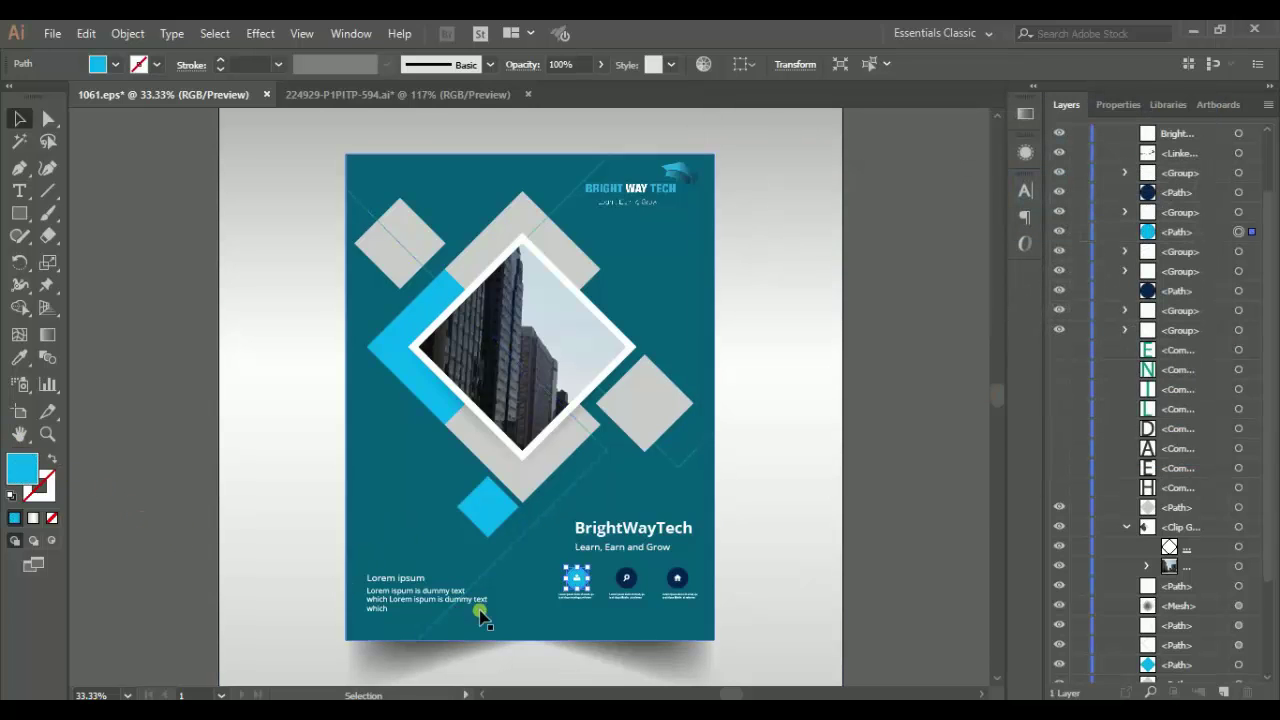
click(624, 577)
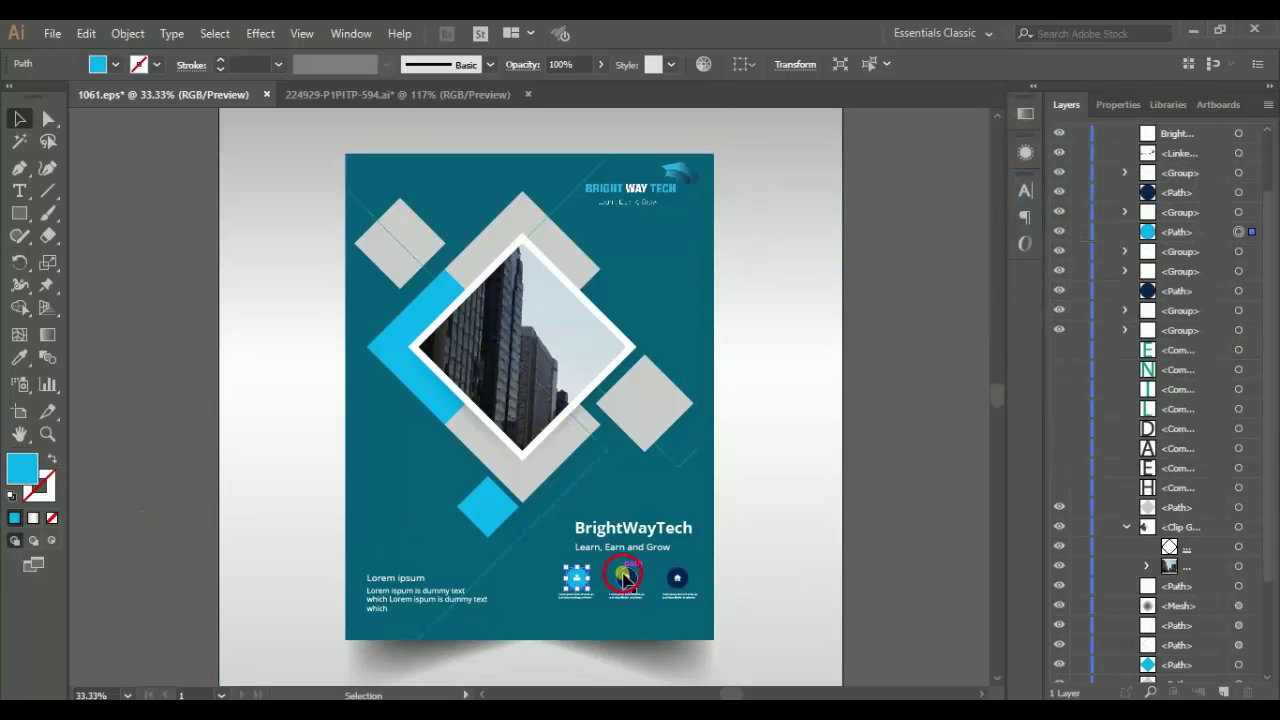
double_click(24, 467)
key(Return)
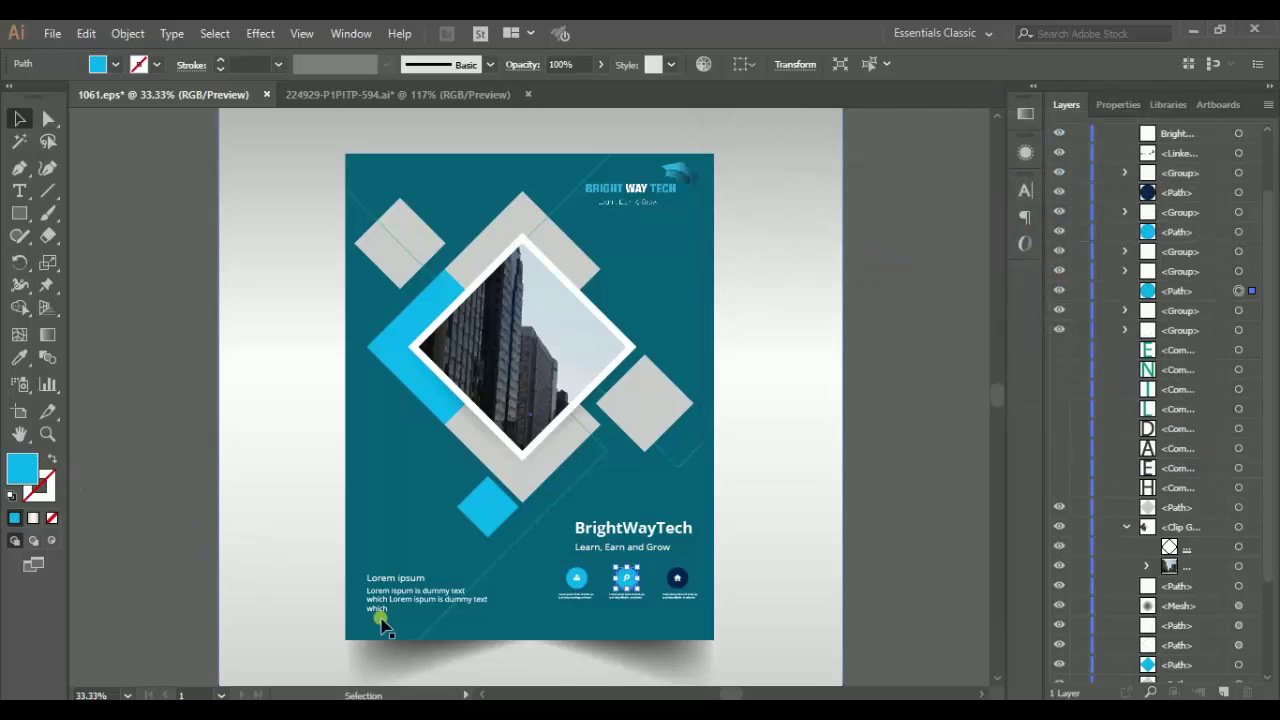
Give the third icon's navy circle a cyan 00aeef fill, then deselect it
click(676, 580)
click(676, 582)
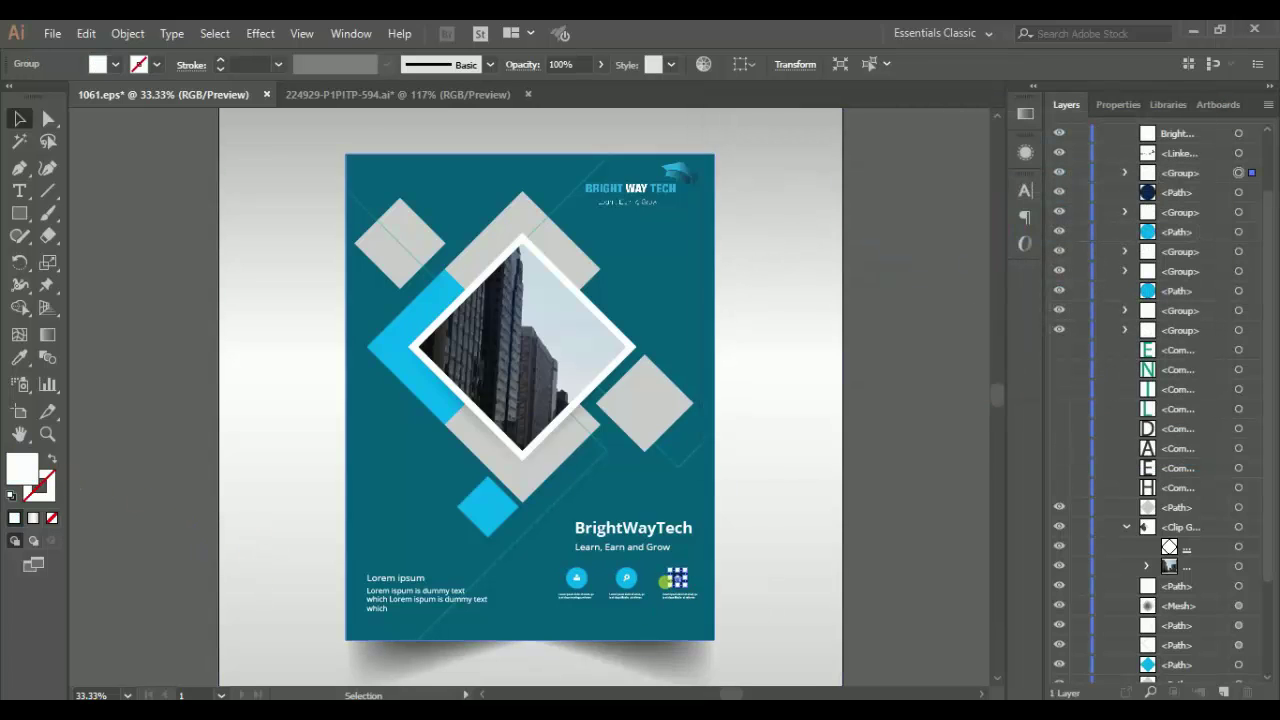
click(700, 578)
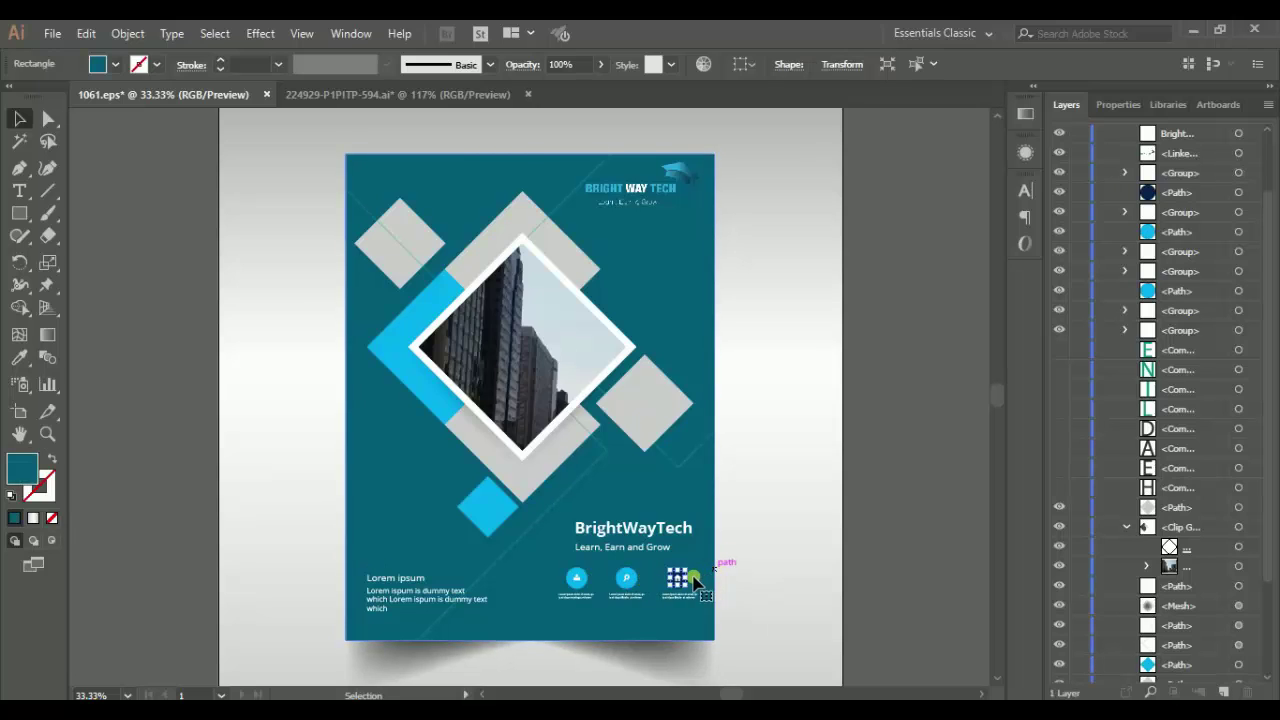
click(683, 579)
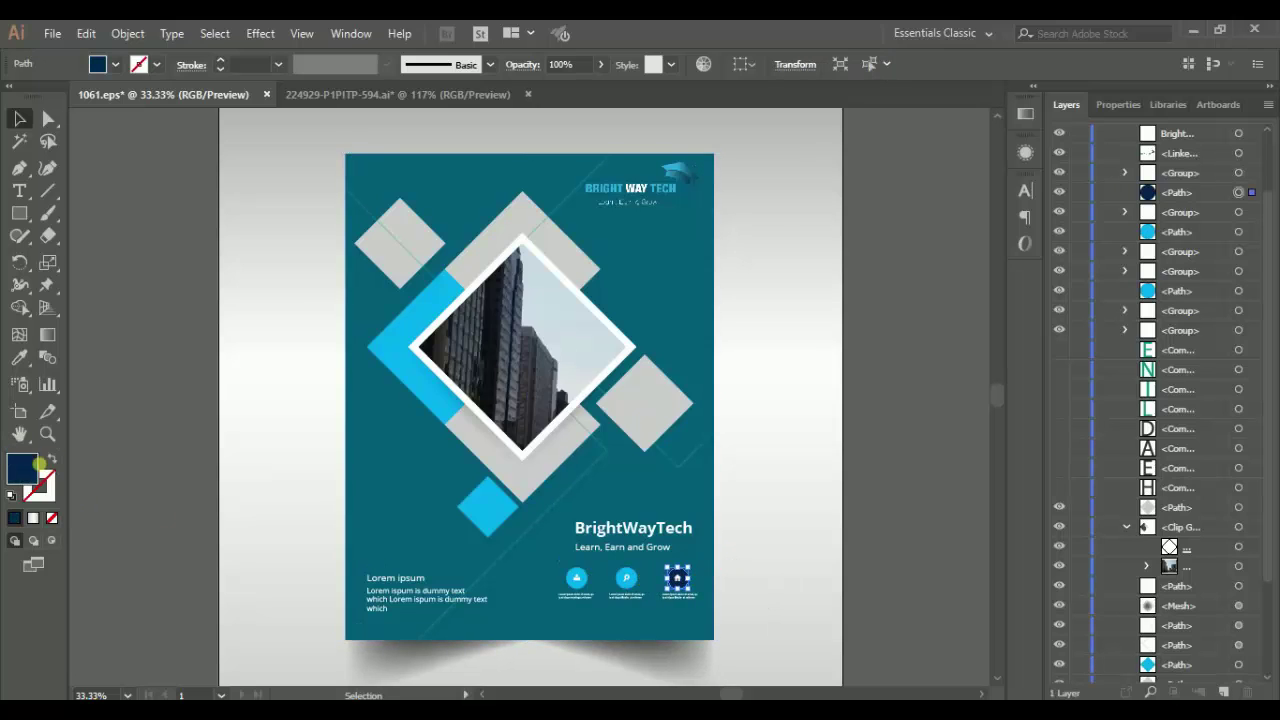
double_click(17, 478)
text(00aeef)
key(Return)
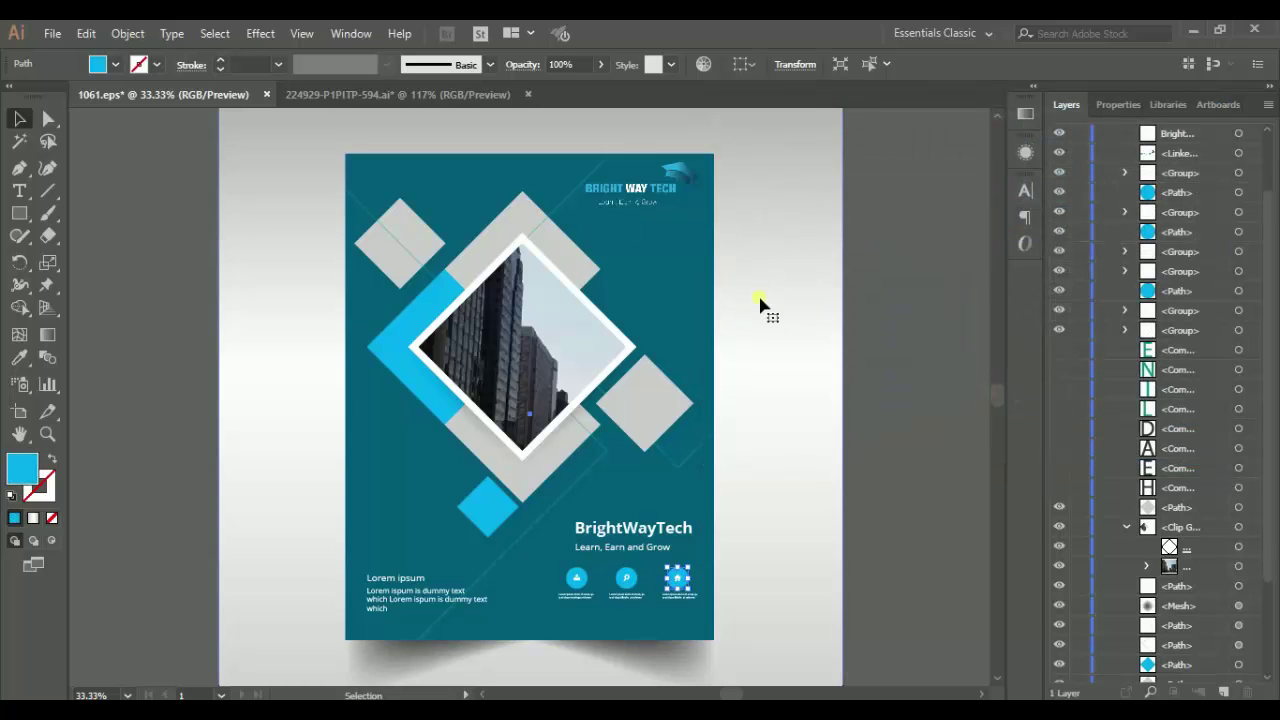
click(760, 300)
Zoom in on the flyer and select the building photo's clip group in the central diamond
key(ctrl+plus)
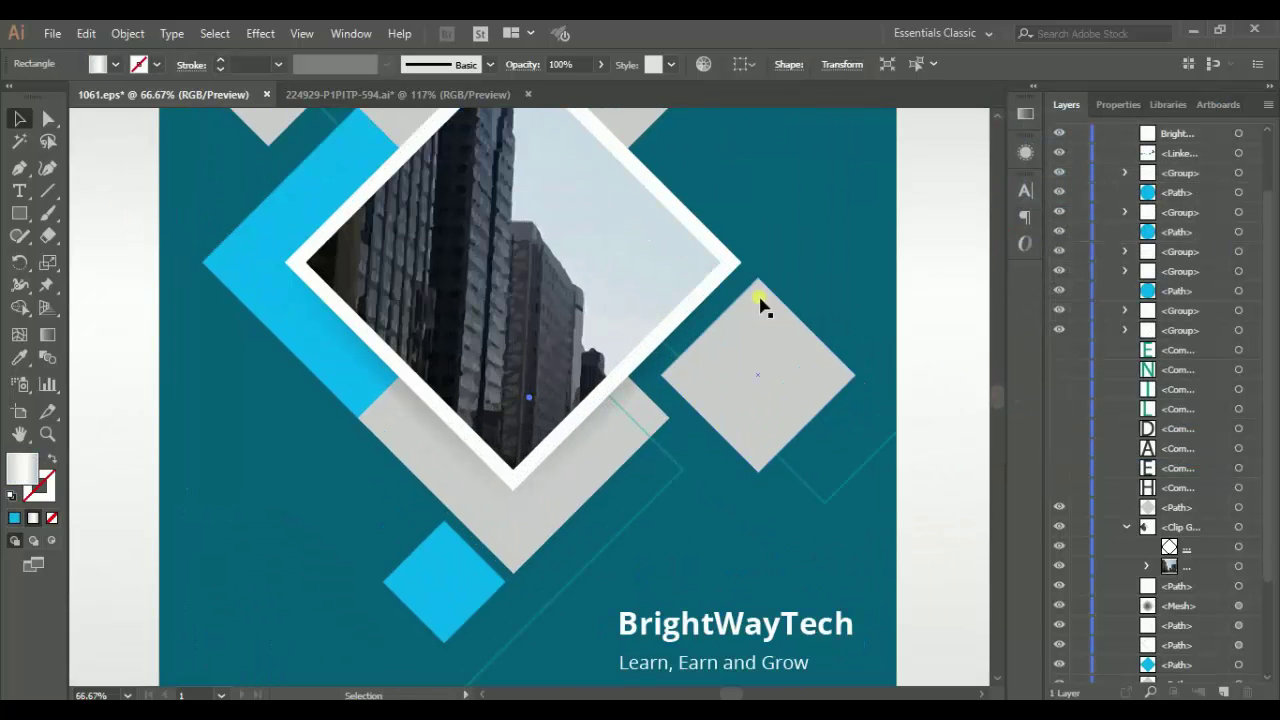
scroll(886, 390, up, 3)
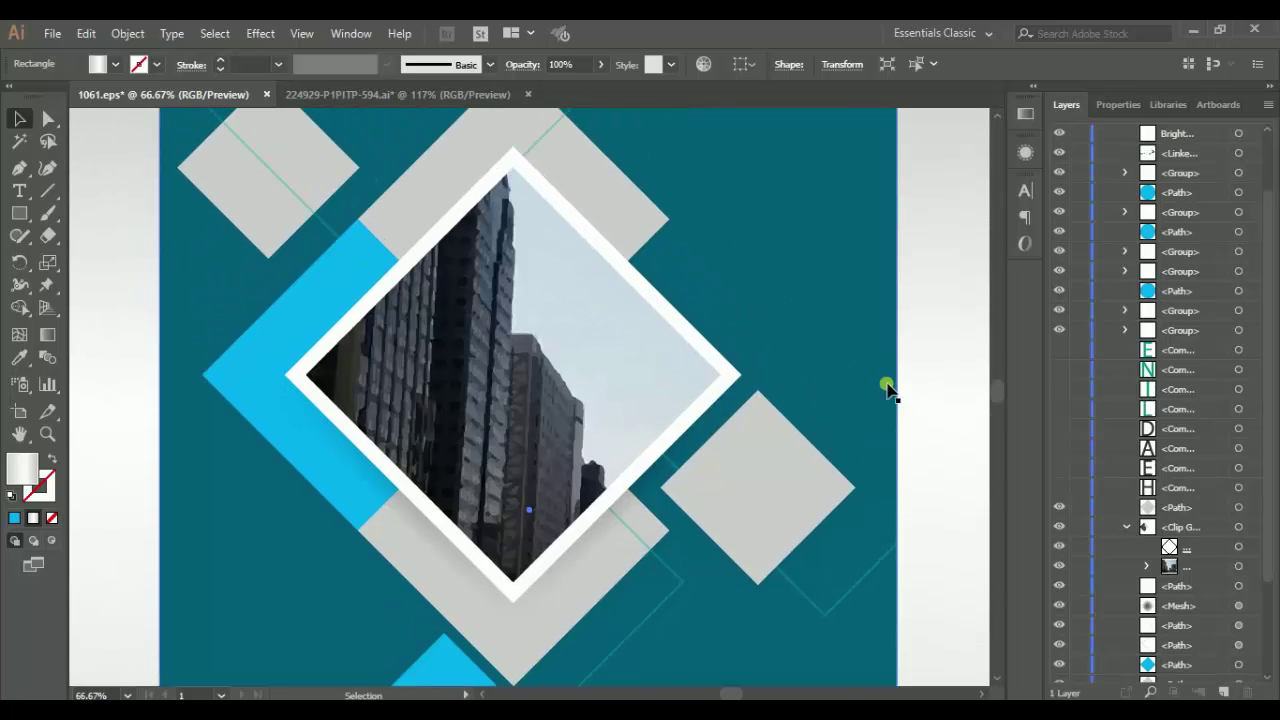
scroll(886, 390, up, 3)
scroll(886, 390, down, 10)
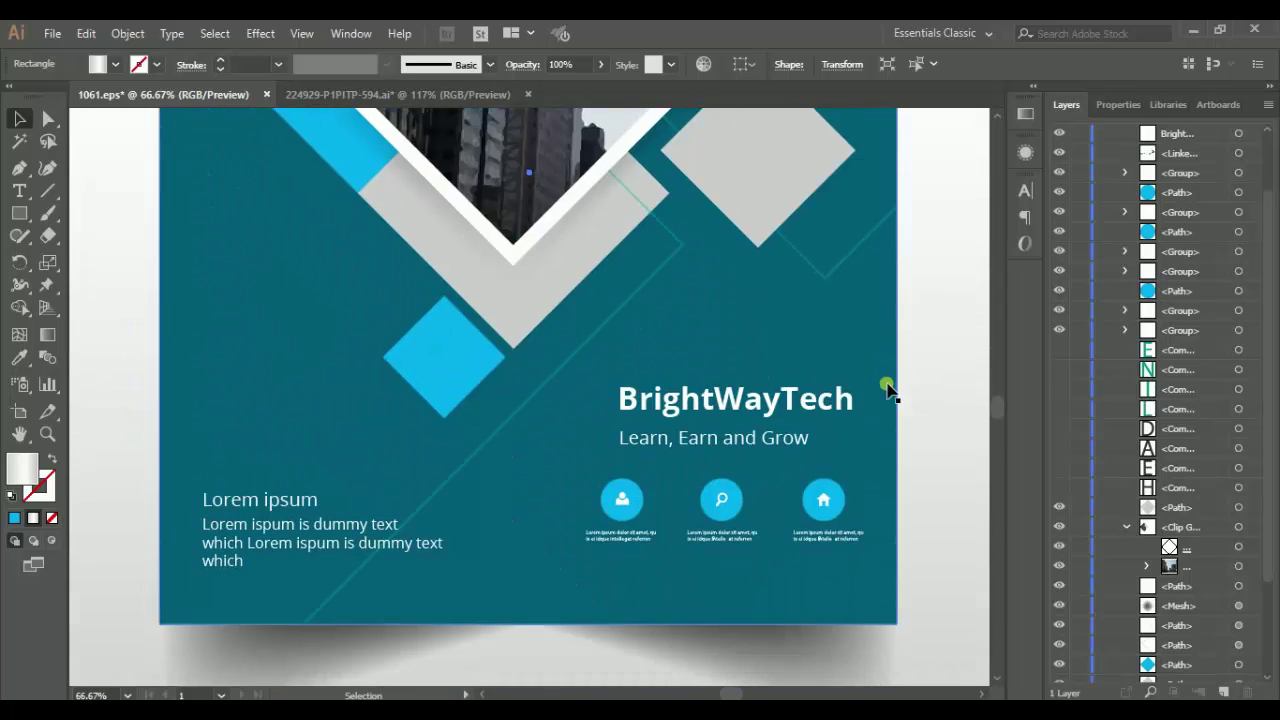
scroll(886, 390, up, 4)
scroll(886, 390, up, 2)
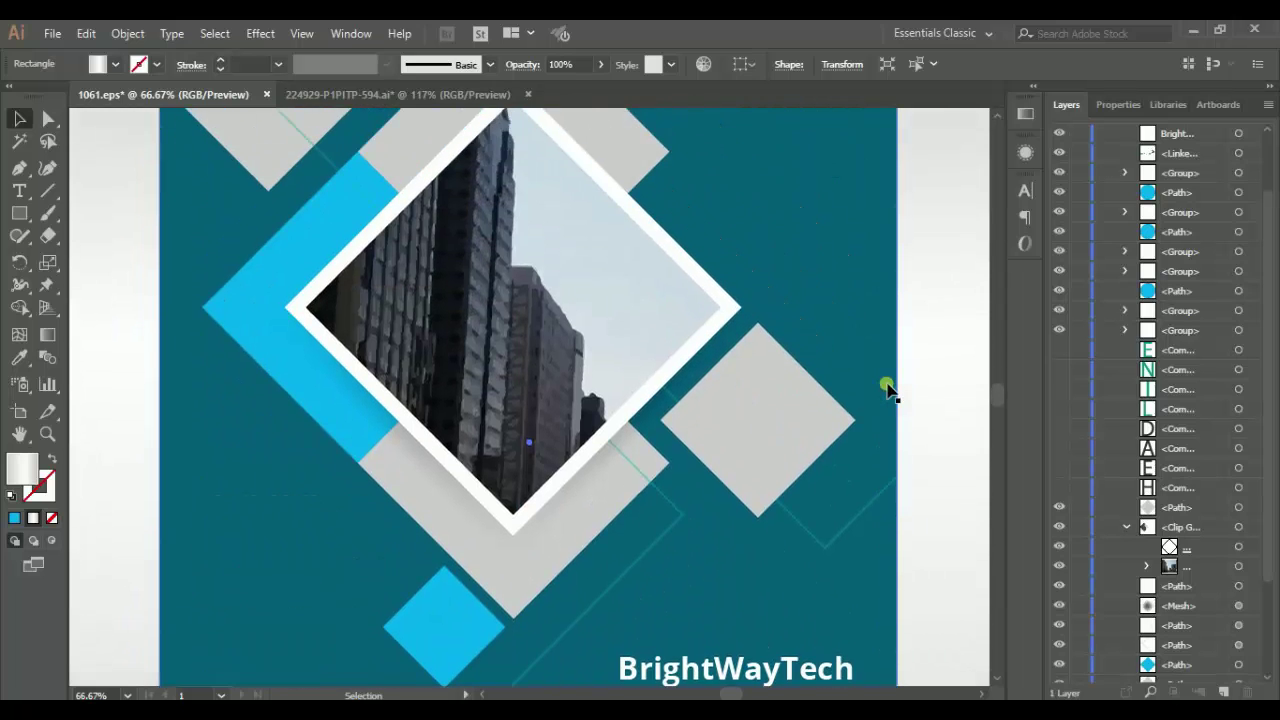
click(561, 277)
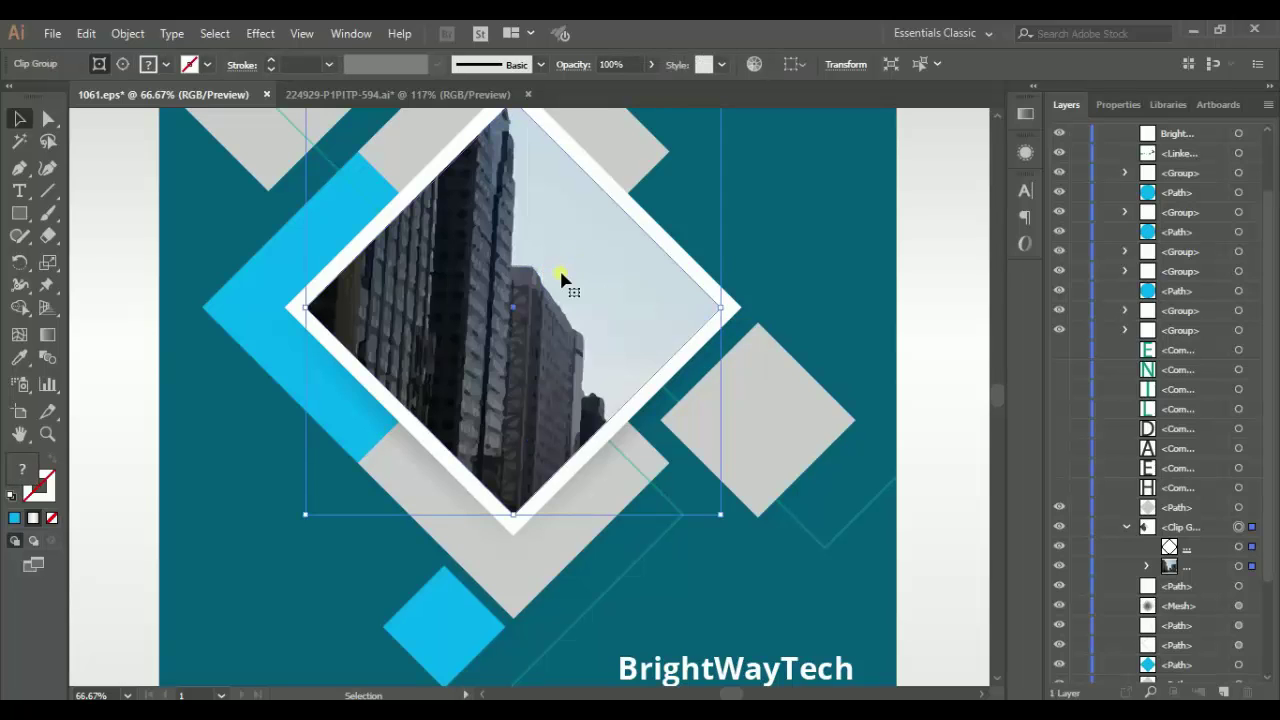
Select the diamond's whole clip group, then drag the city photo from the desktop into Illustrator
click(1250, 565)
click(1182, 528)
right_click(800, 692)
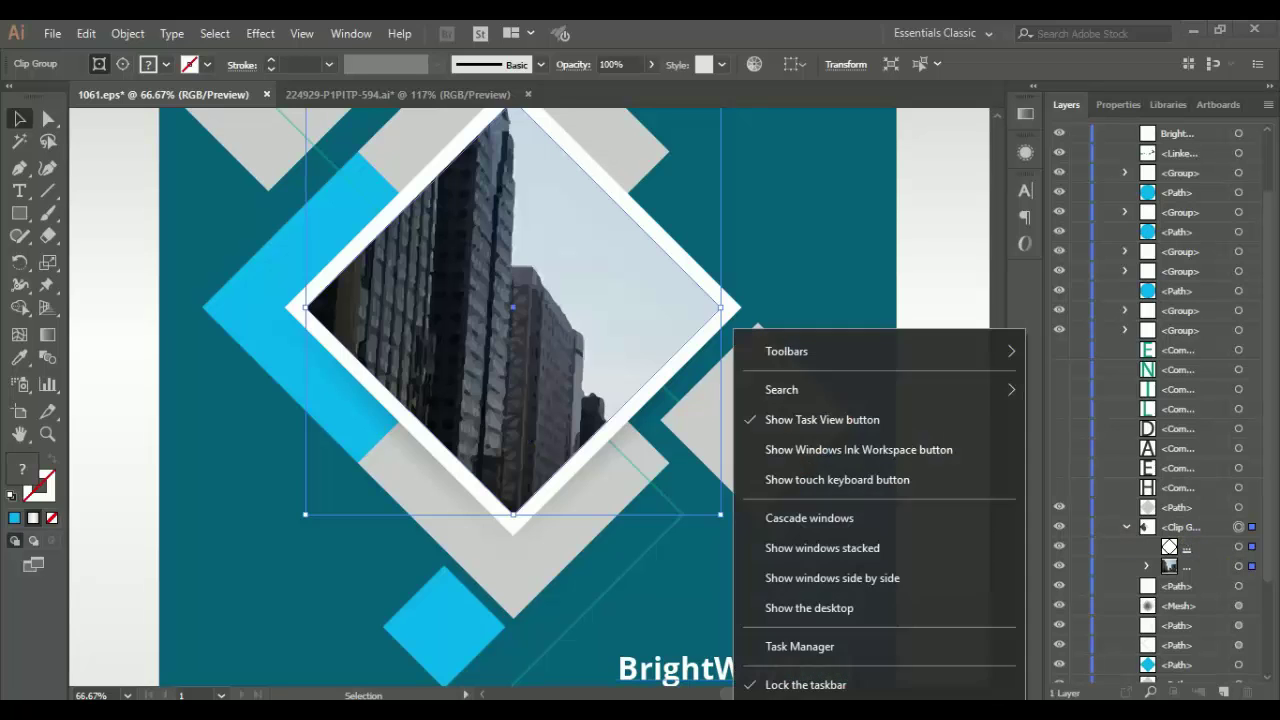
click(805, 607)
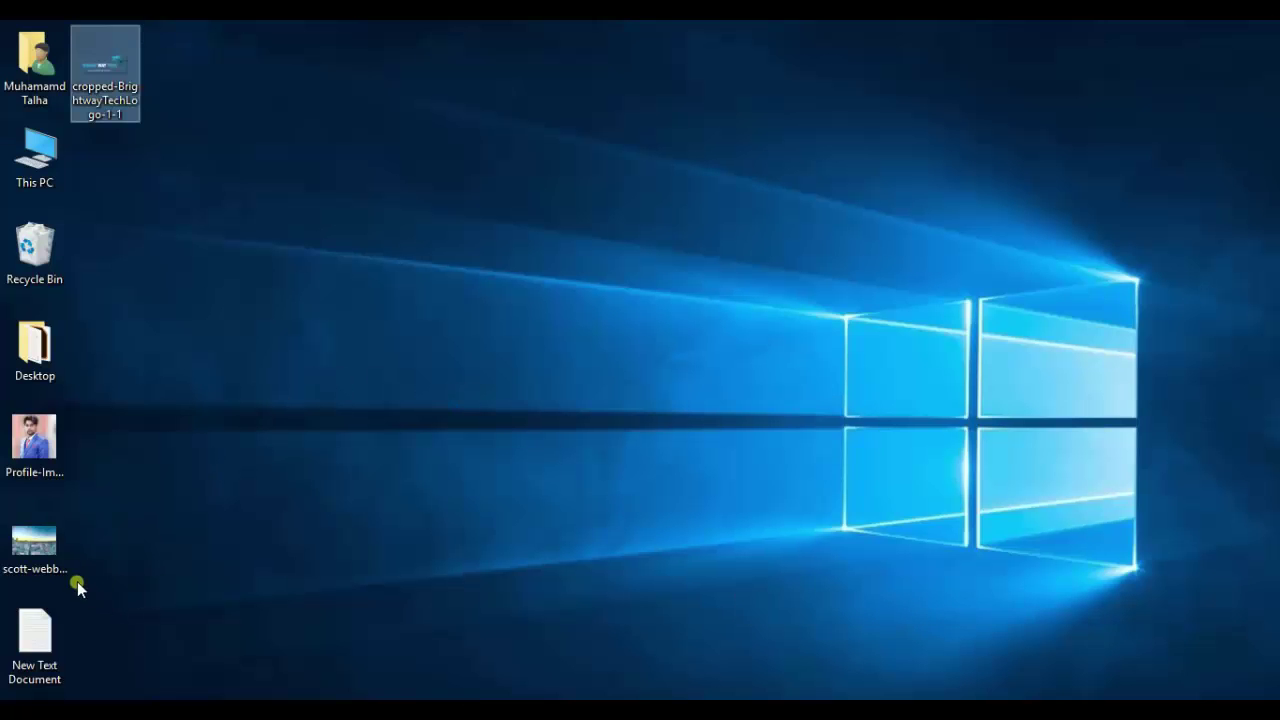
mouse_move(40, 545)
mouse_down()
mouse_move(270, 705)
mouse_move(508, 440)
mouse_up()
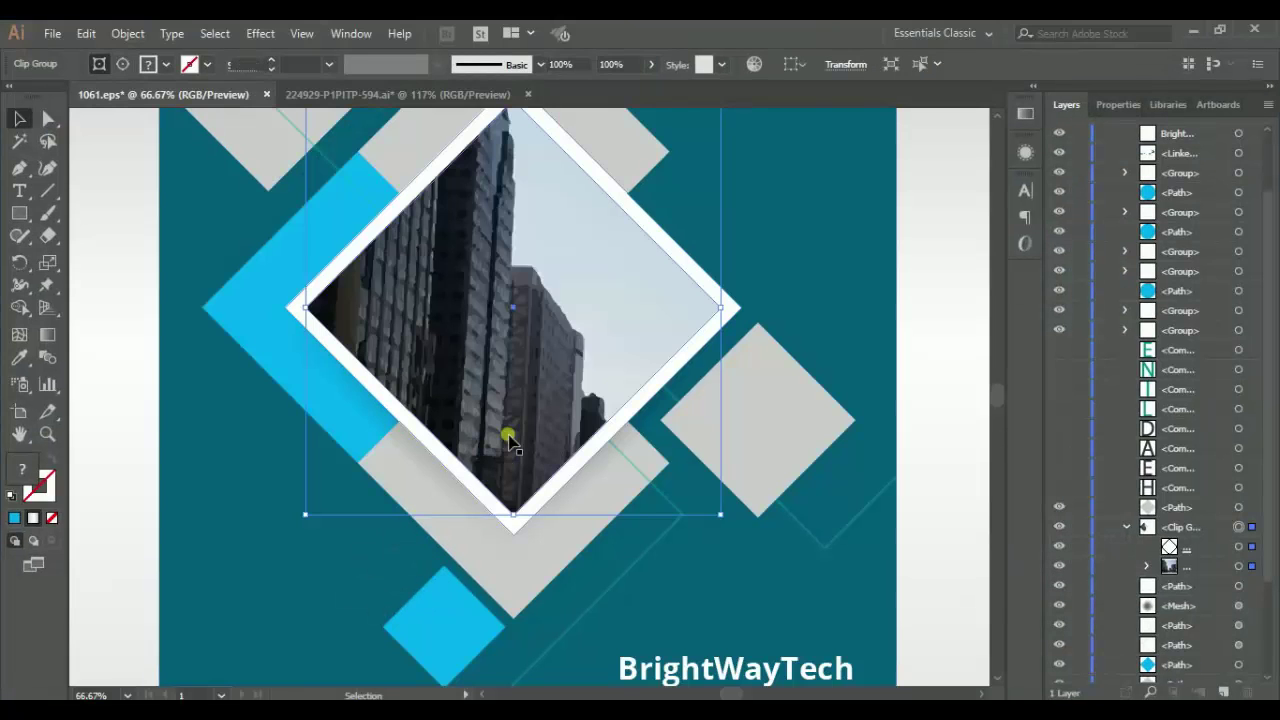
Resize the placed scott-webb-12981.jpg photo and move it up, enlarged to cover the central diamond
key(ctrl+minus)
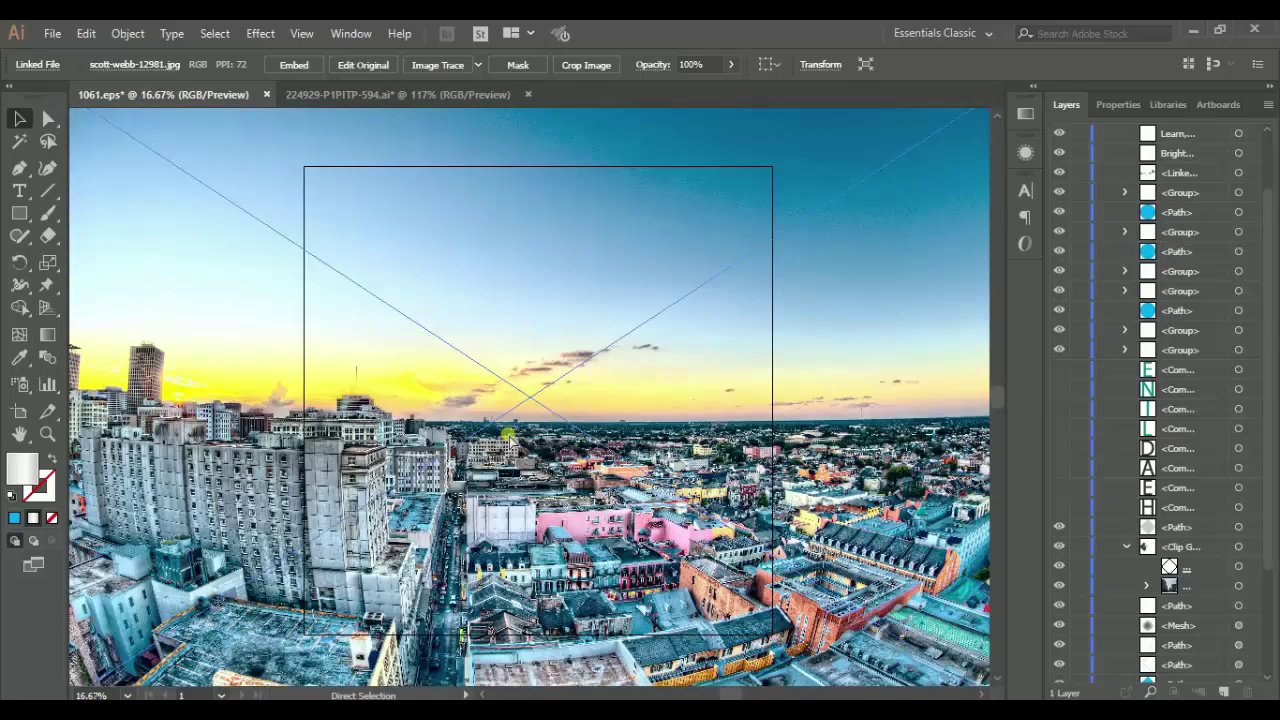
key(ctrl+minus)
key(ctrl+minus)
key(ctrl+minus)
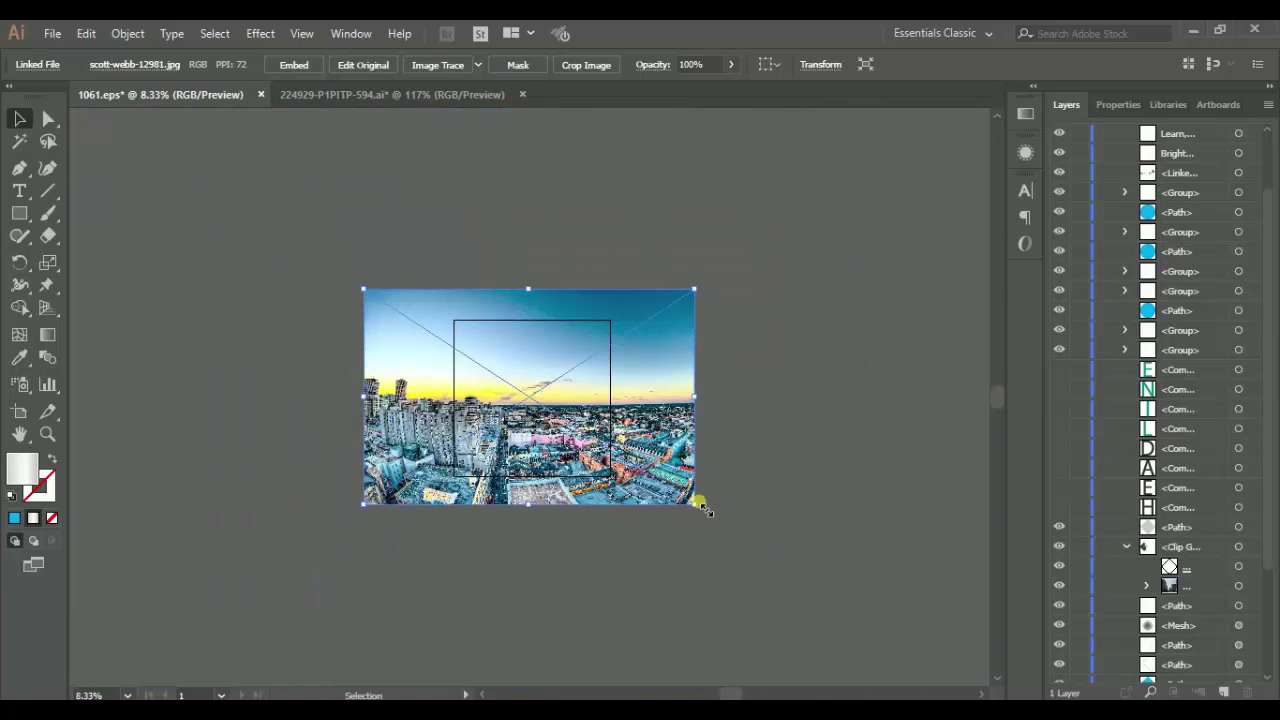
mouse_move(699, 504)
mouse_down()
mouse_move(572, 410)
mouse_move(631, 429)
mouse_up()
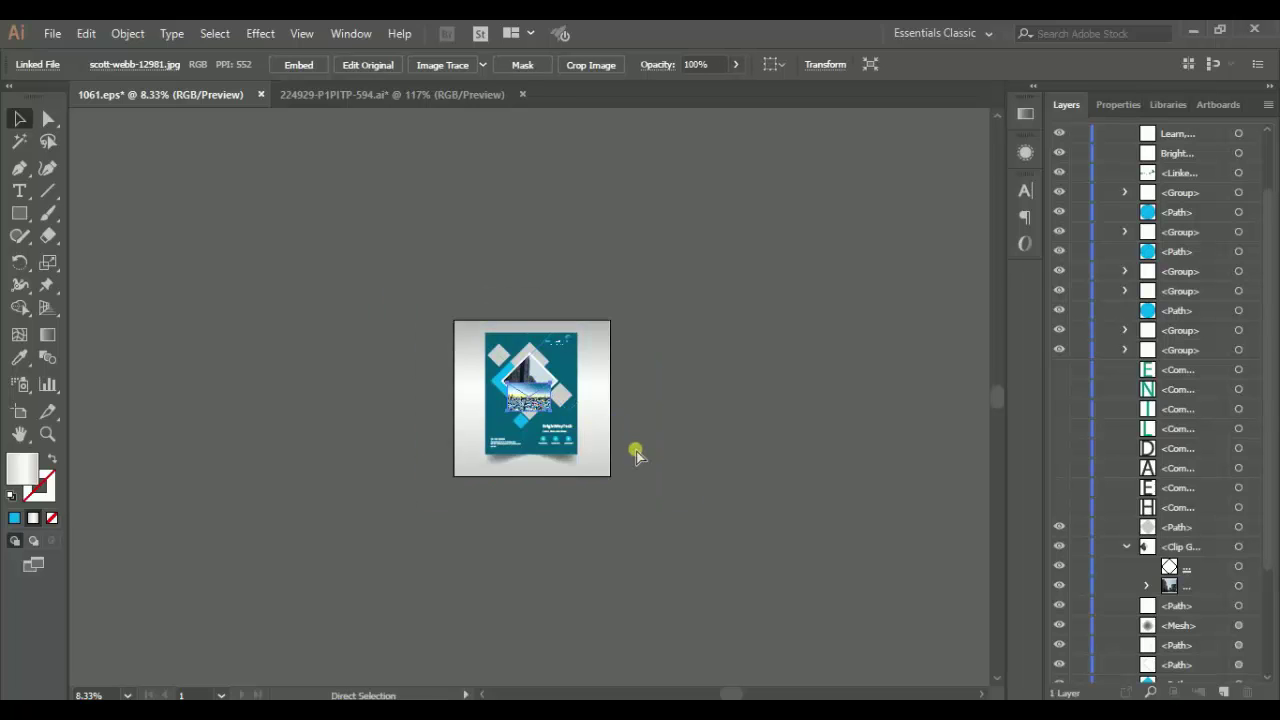
key(ctrl+plus)
key(ctrl+plus)
key(ctrl+plus)
key(ctrl+plus)
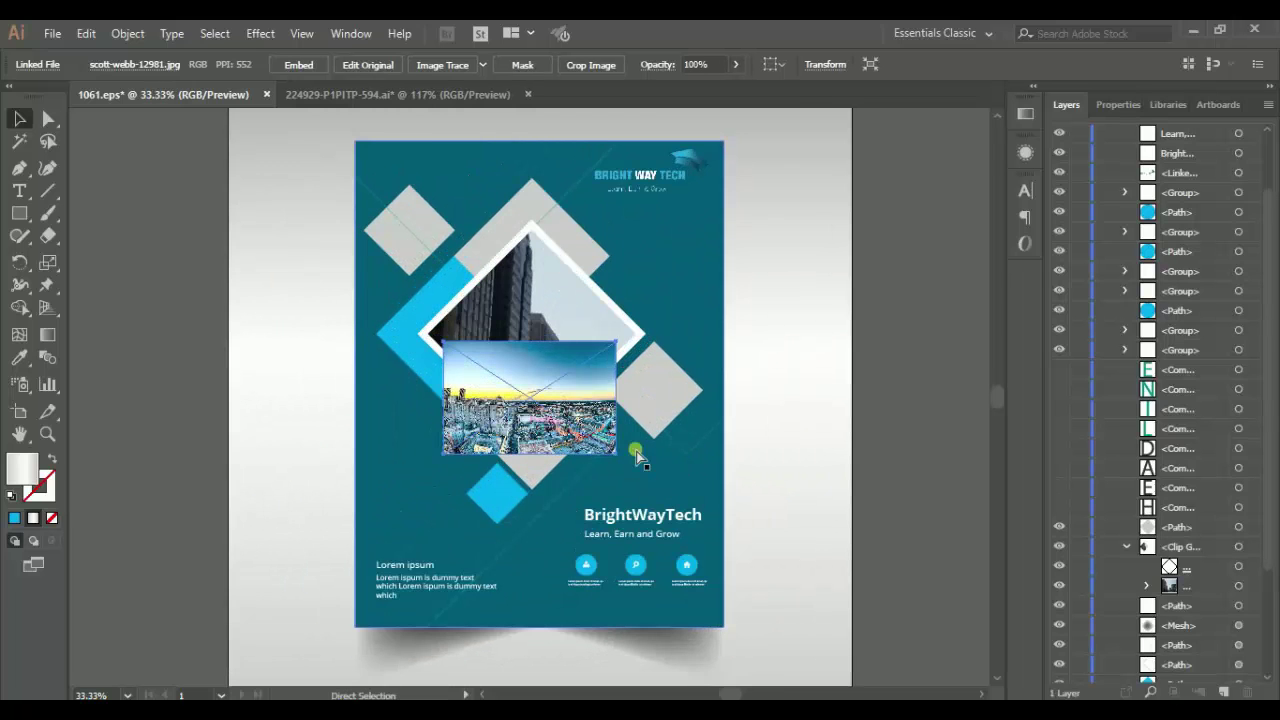
key(ctrl+plus)
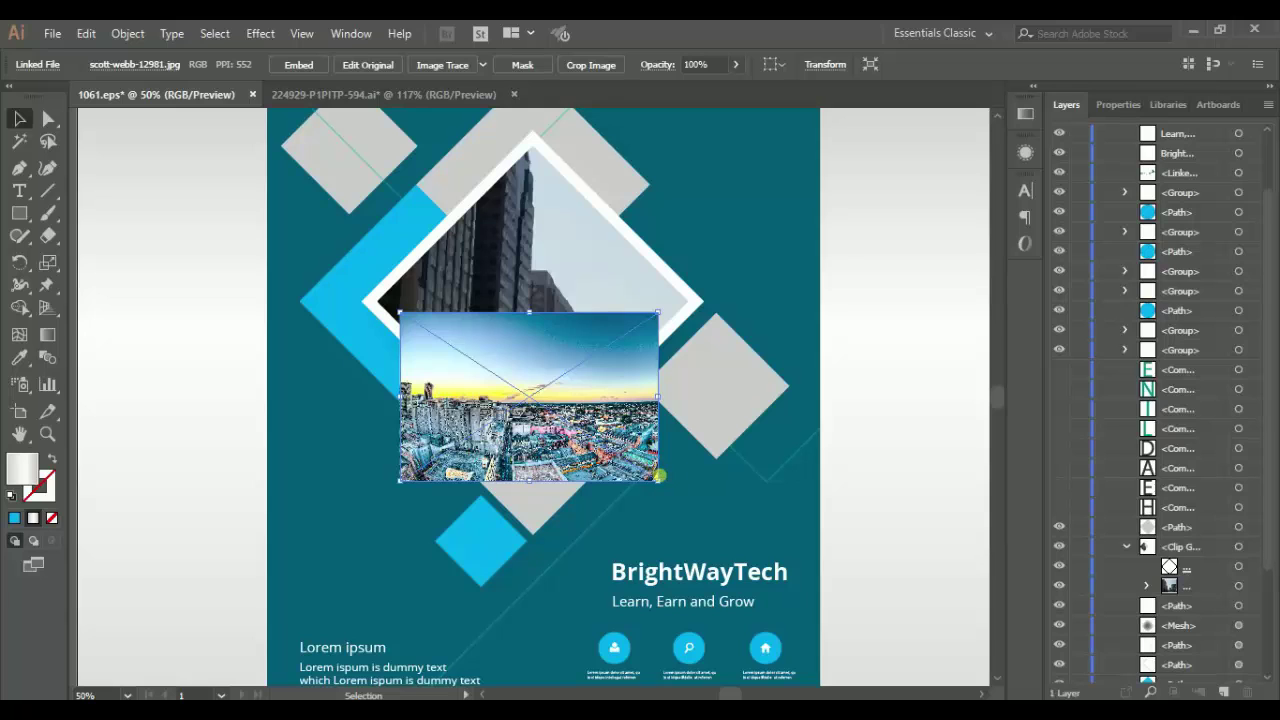
drag(659, 481, 814, 531)
drag(661, 409, 650, 282)
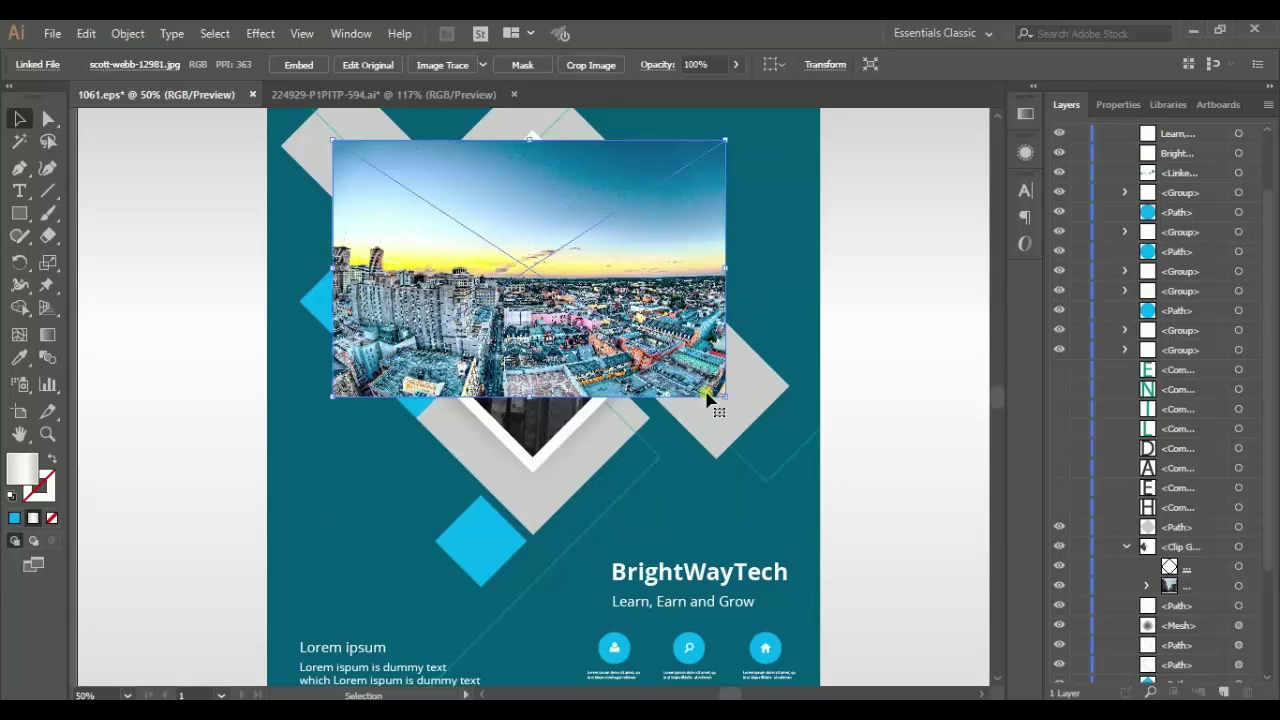
drag(726, 397, 857, 457)
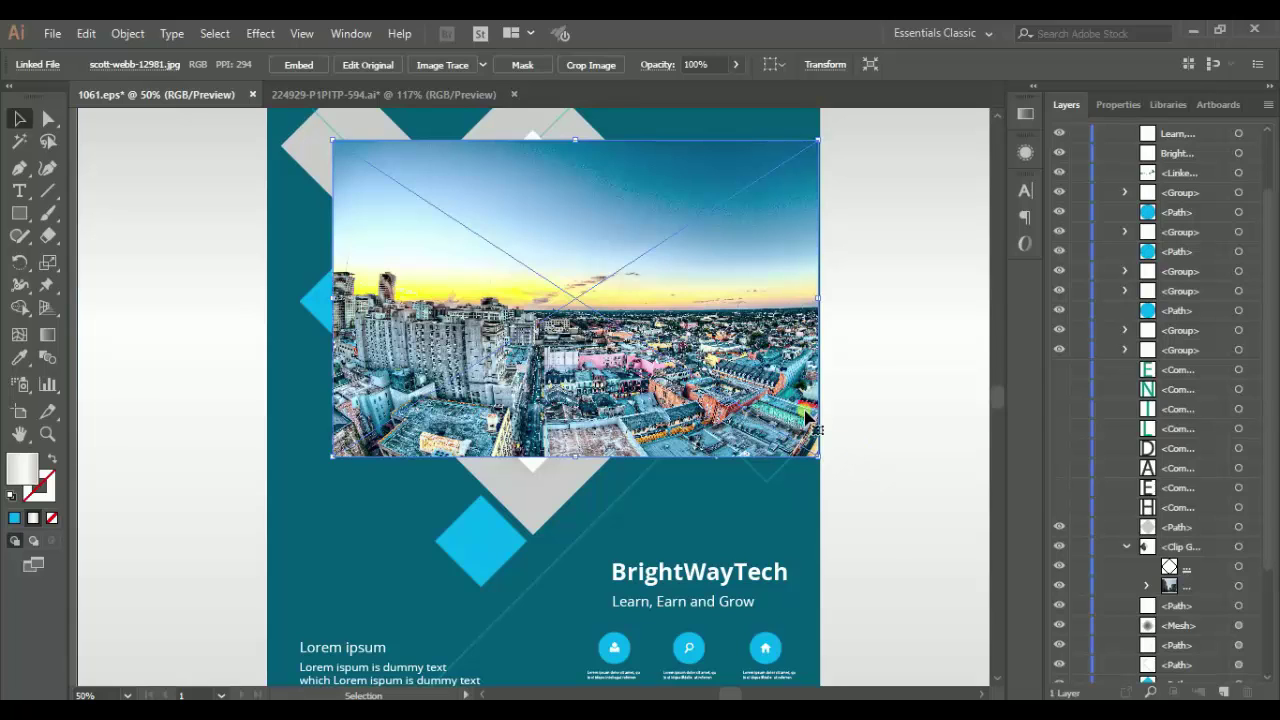
scroll(1232, 474, up, 2)
scroll(1232, 474, up, 2)
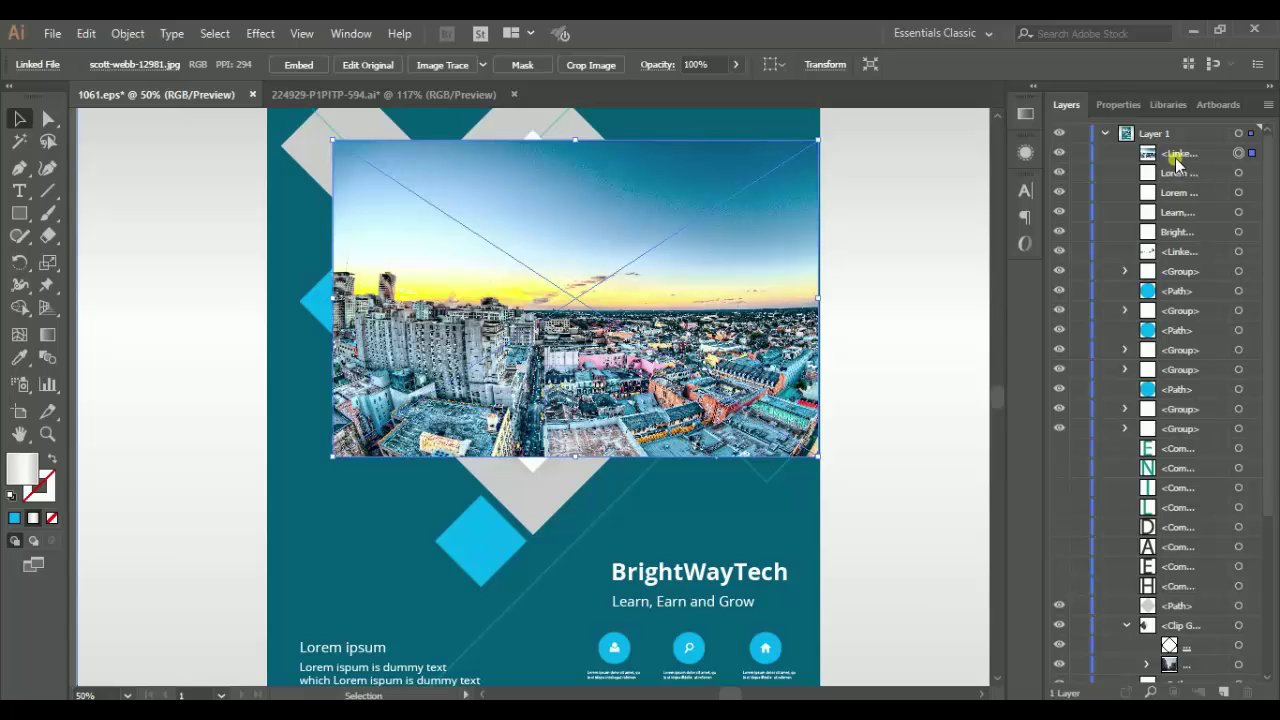
Move the city photo layer into the diamond's Clip Group, deselect, and zoom out to the whole flyer
drag(1177, 160, 1180, 627)
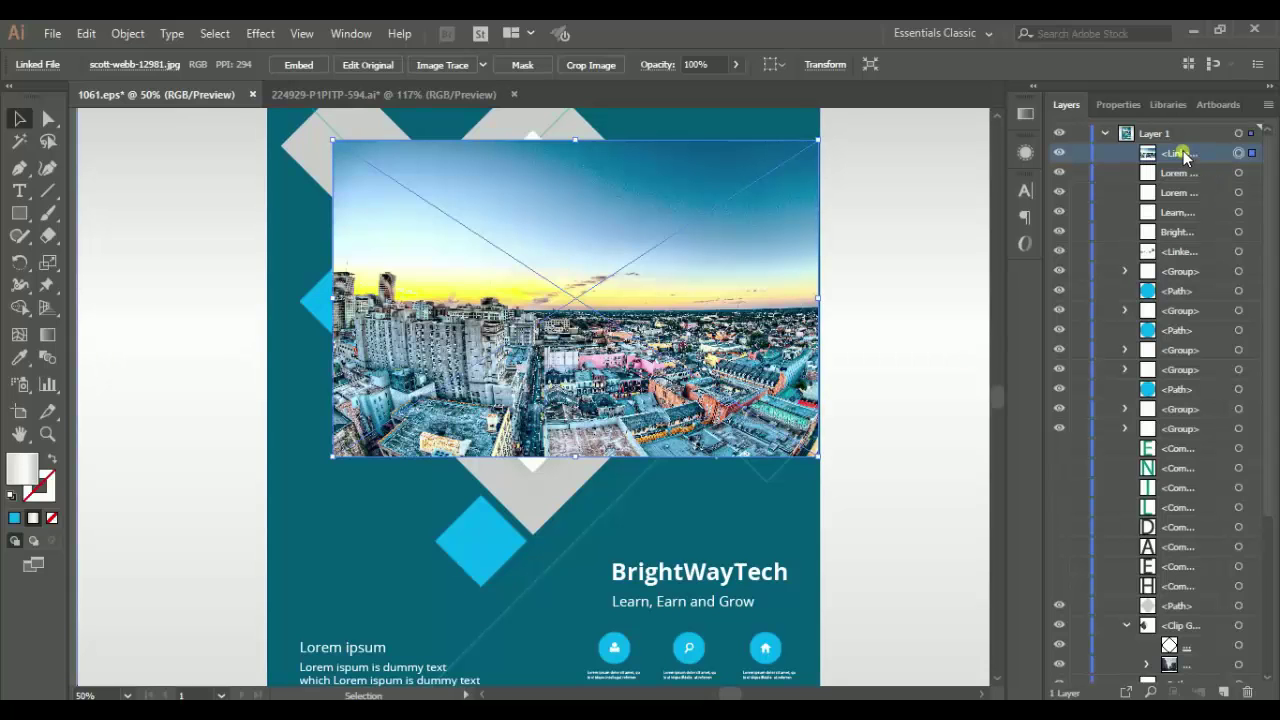
drag(1185, 155, 1181, 646)
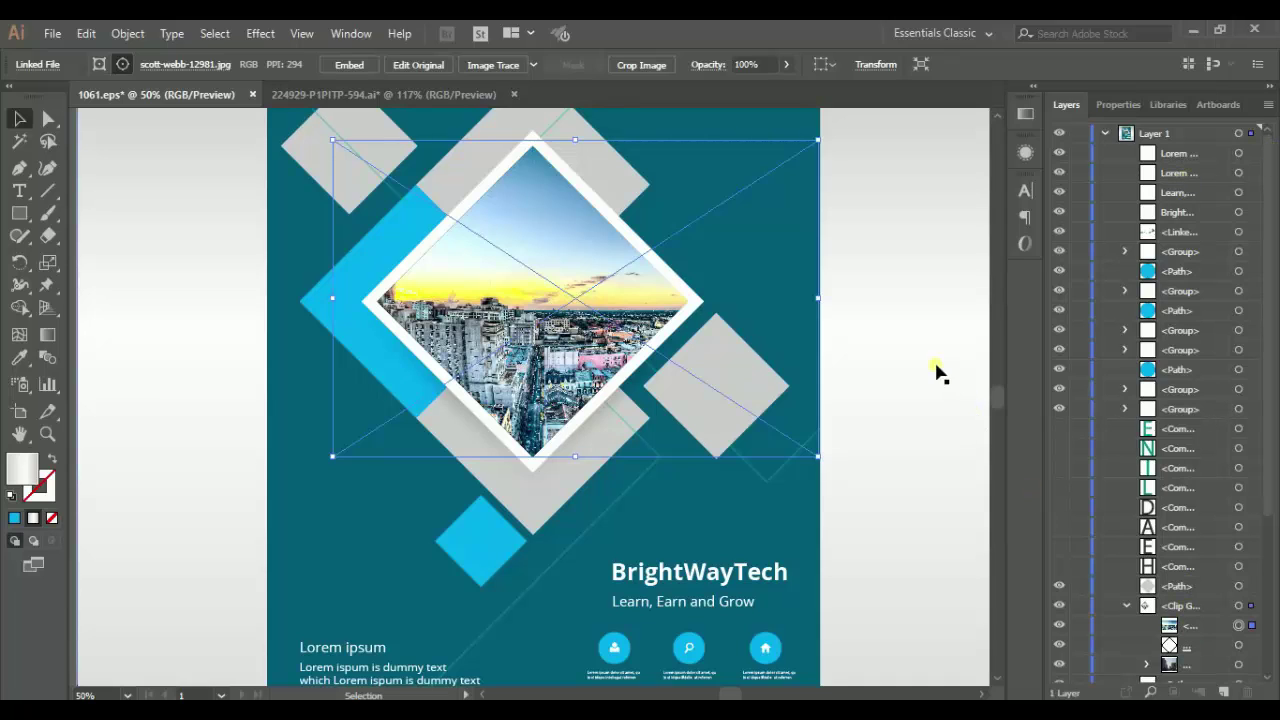
click(910, 550)
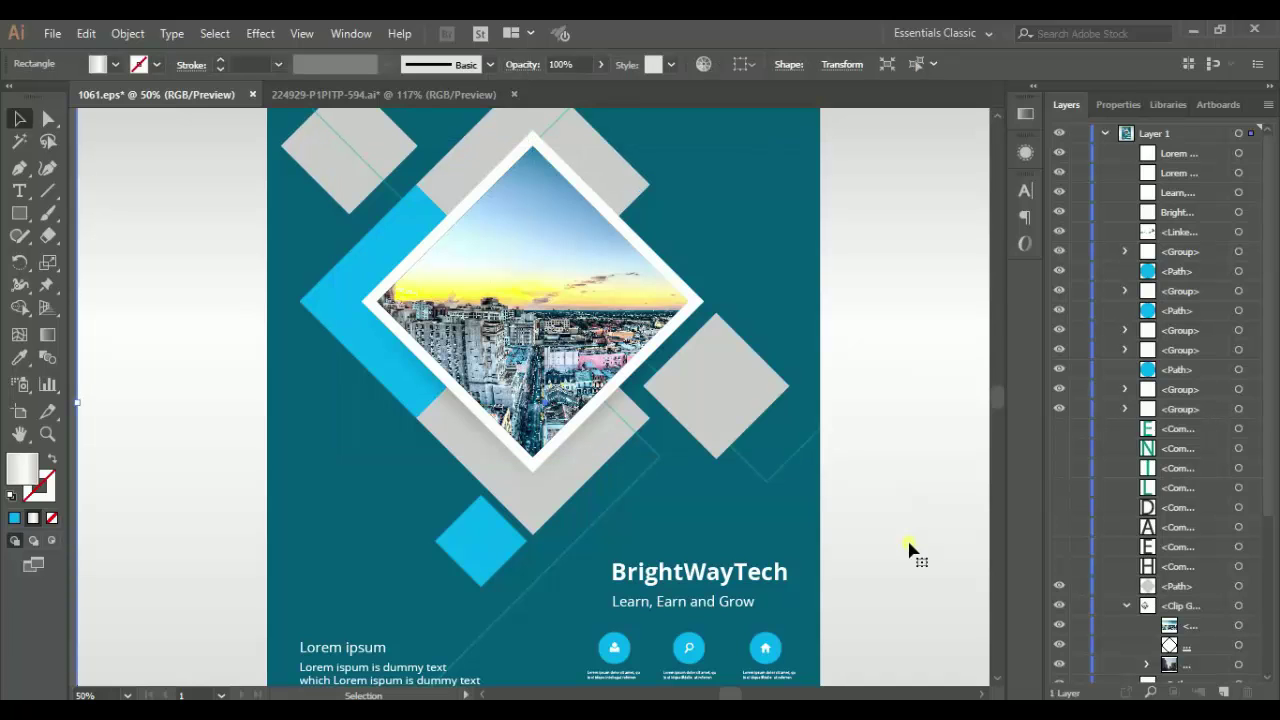
key(ctrl+minus)
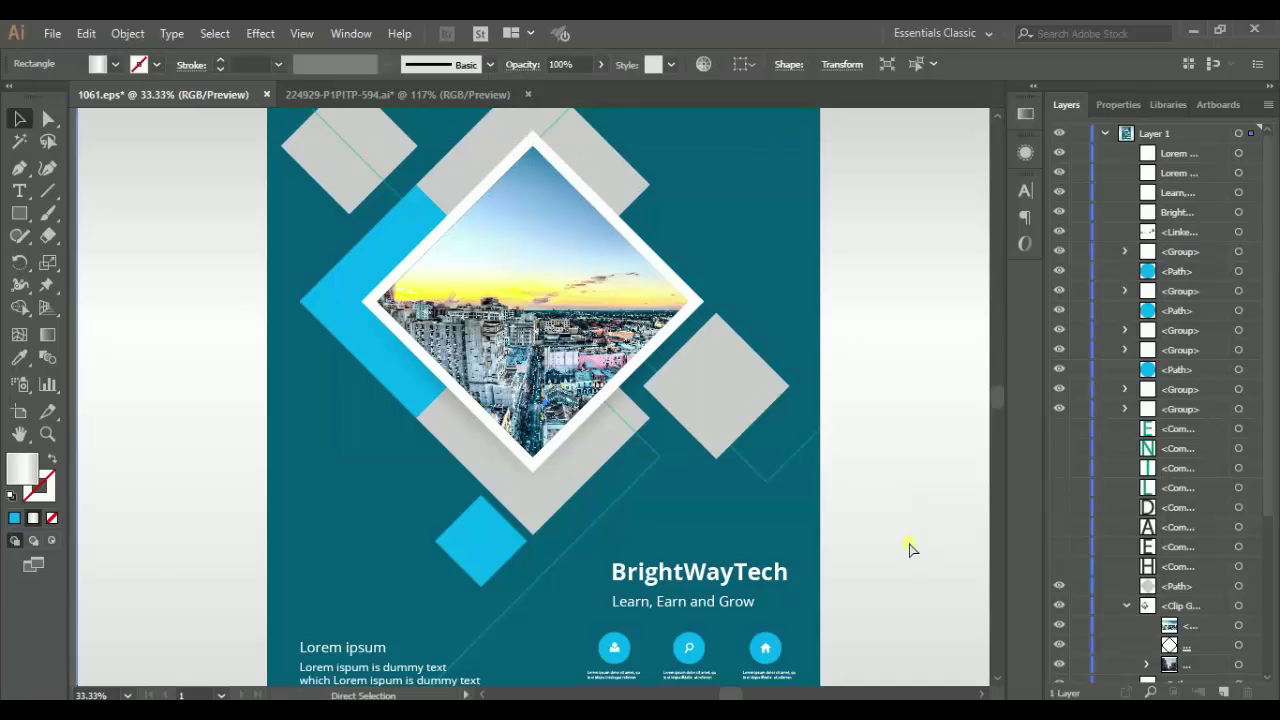
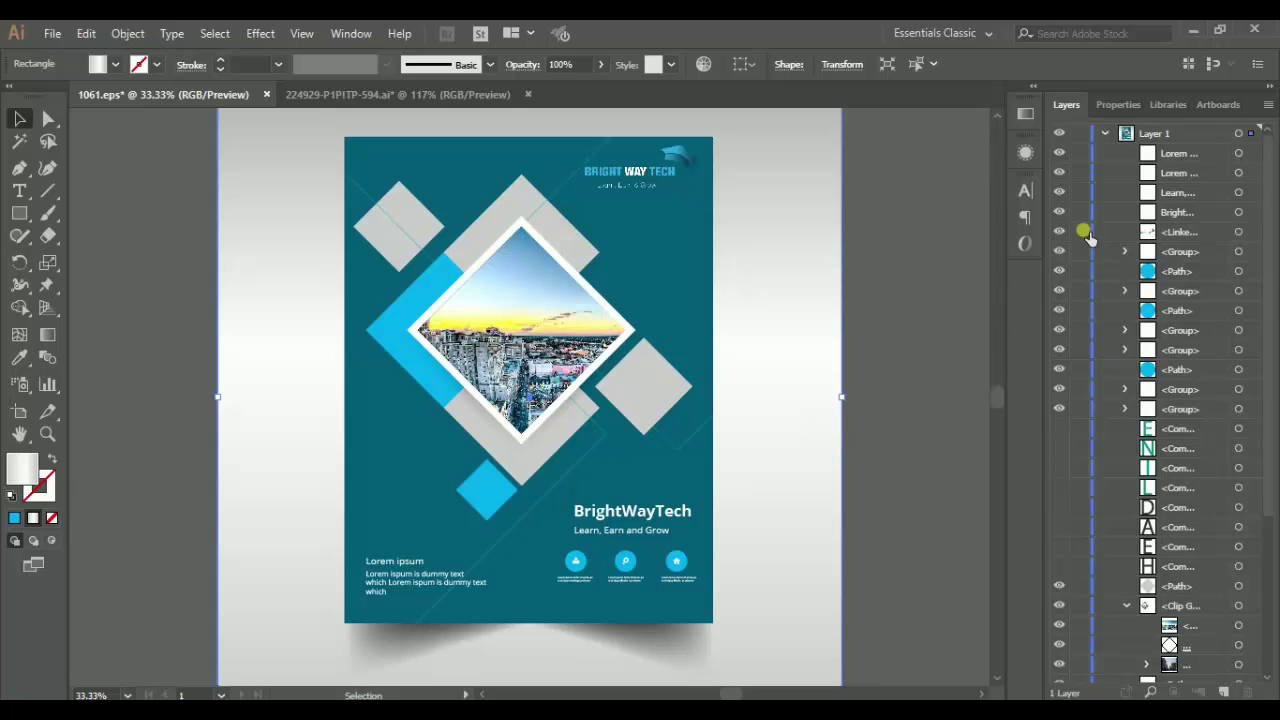
Fit the artboard in the window and expand Layer 1's contents in the Layers panel
click(1104, 133)
key(ctrl+0)
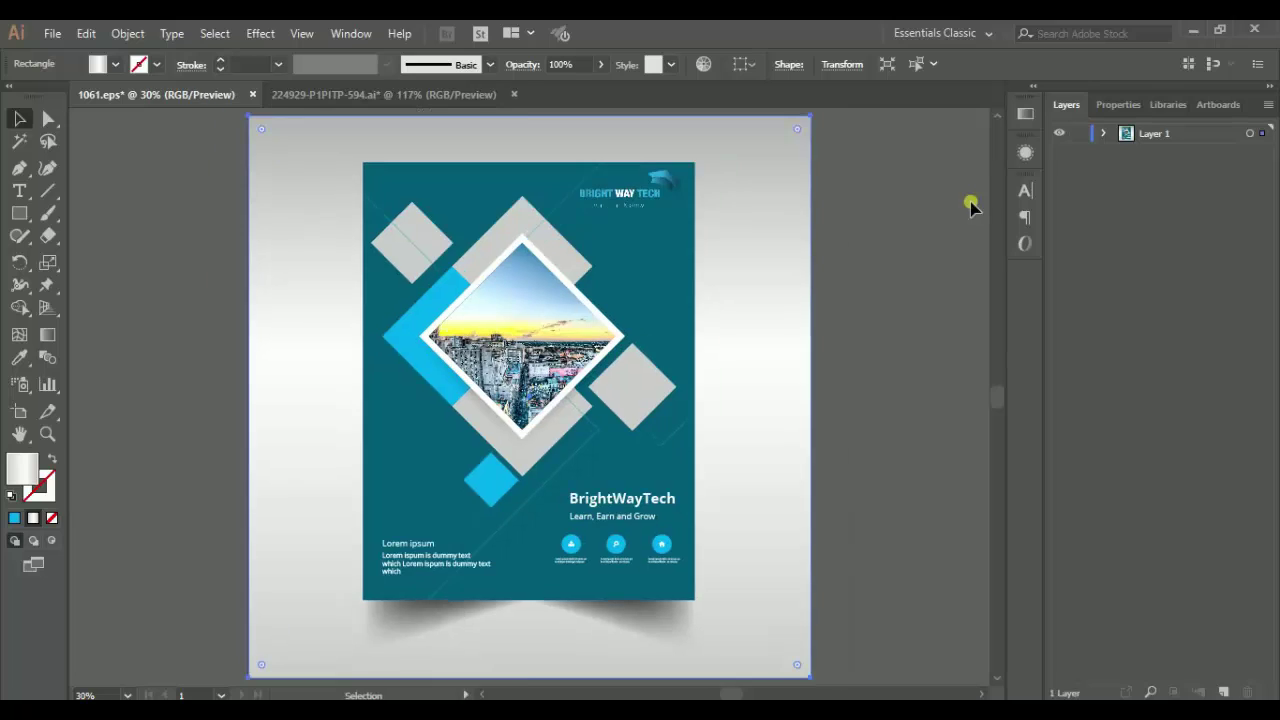
key(v)
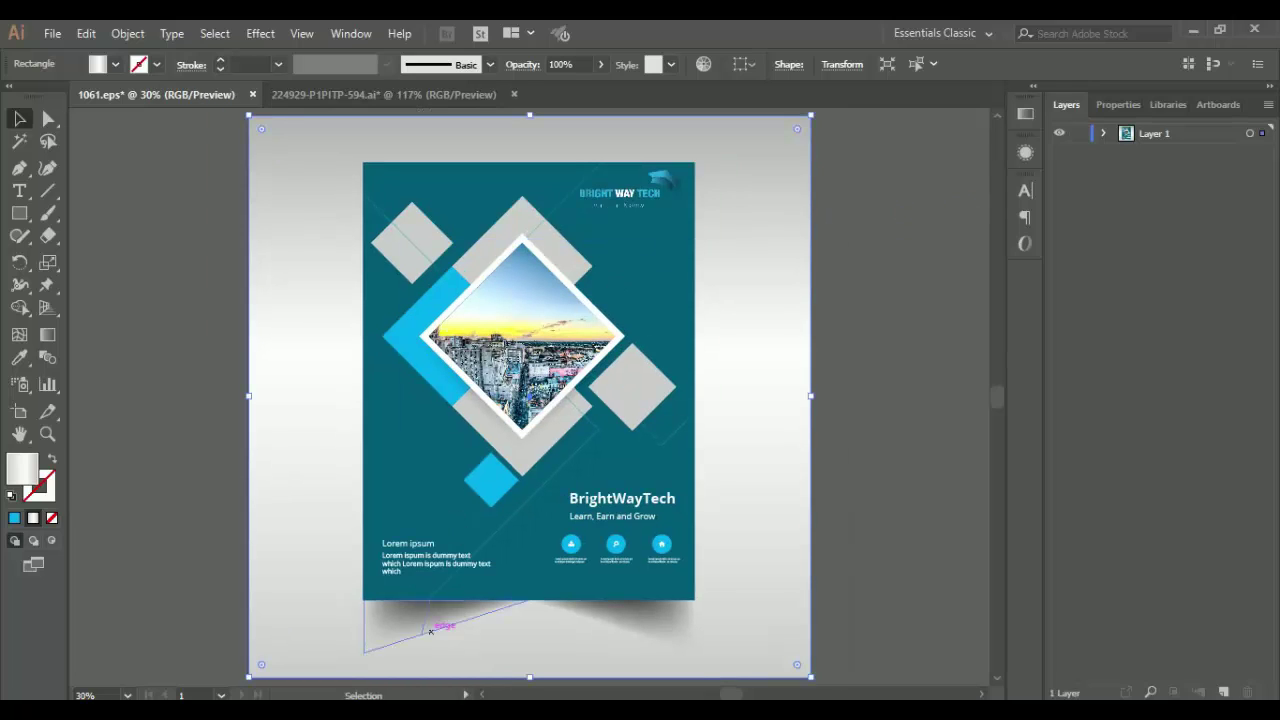
click(1104, 133)
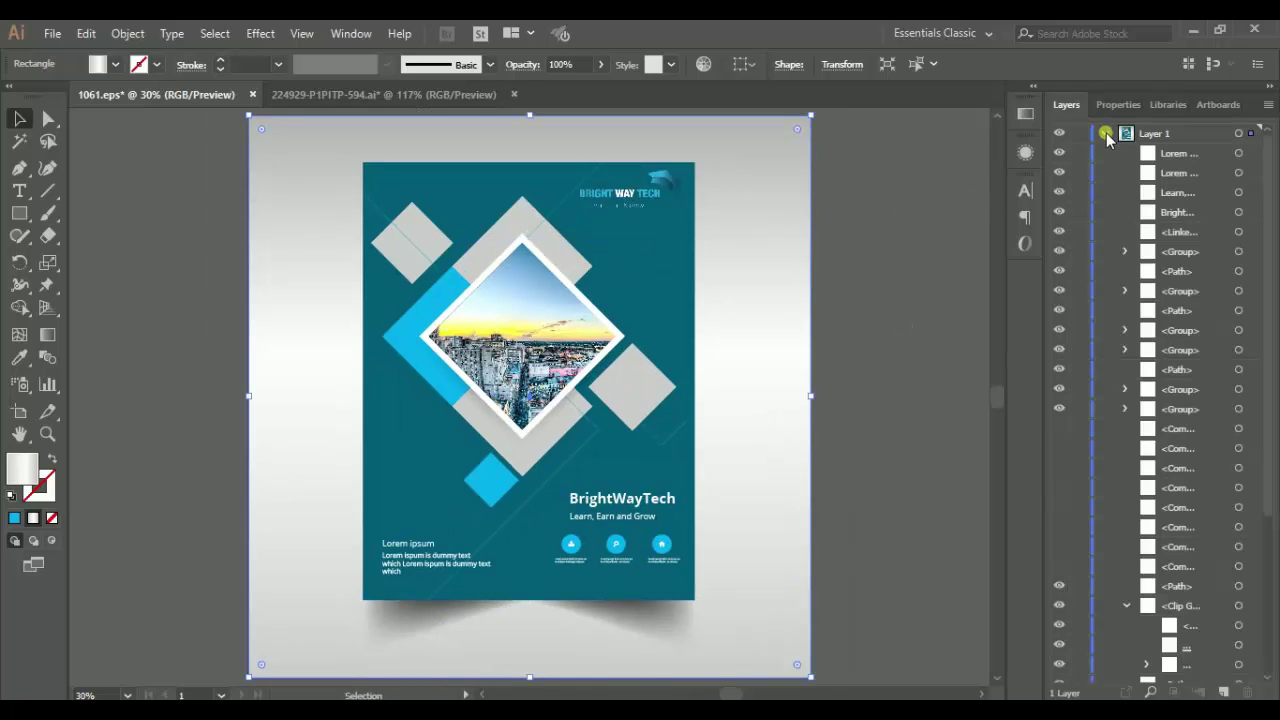
scroll(1104, 548, down, 4)
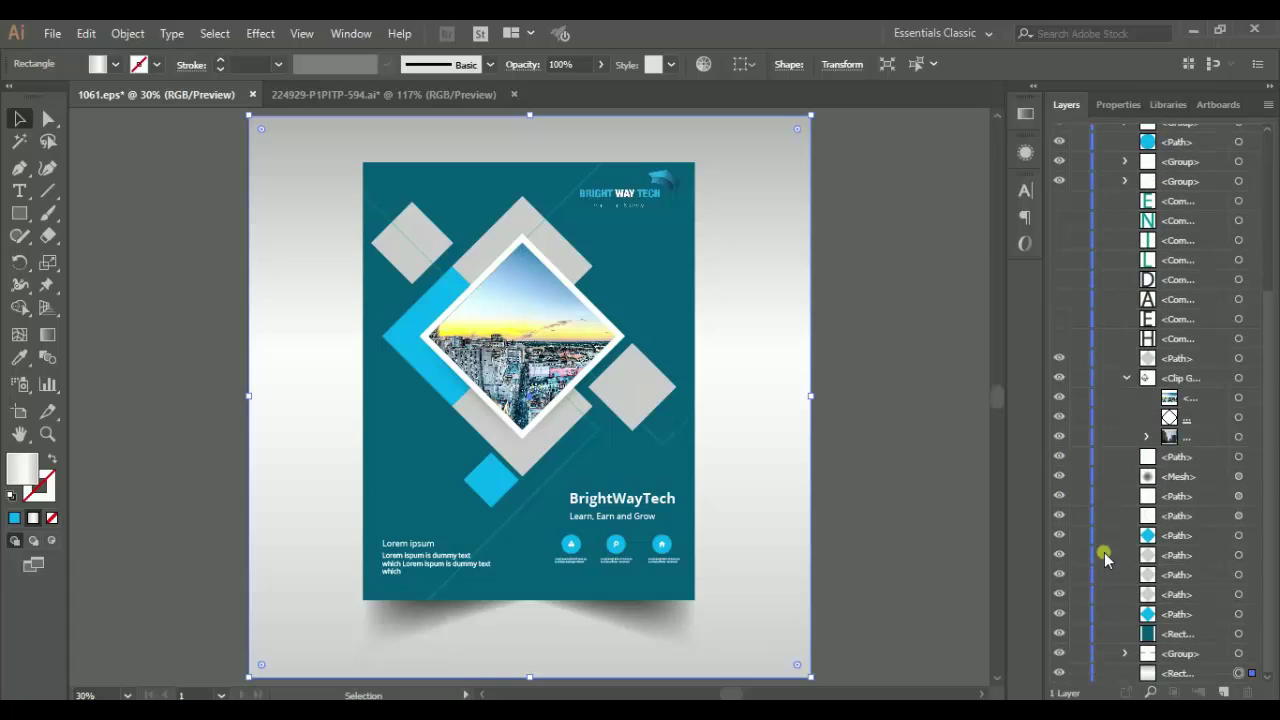
Hide the grey gradient background rectangle and the shadow group beneath the poster
click(1059, 672)
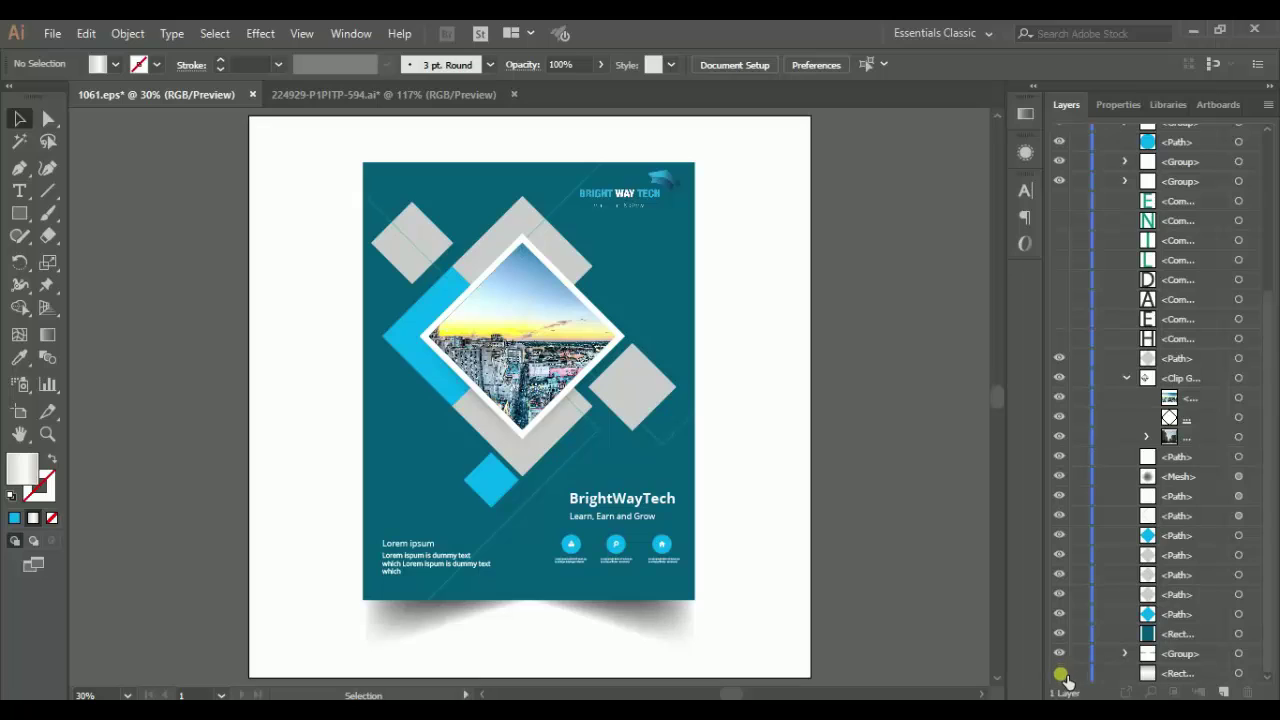
click(1060, 672)
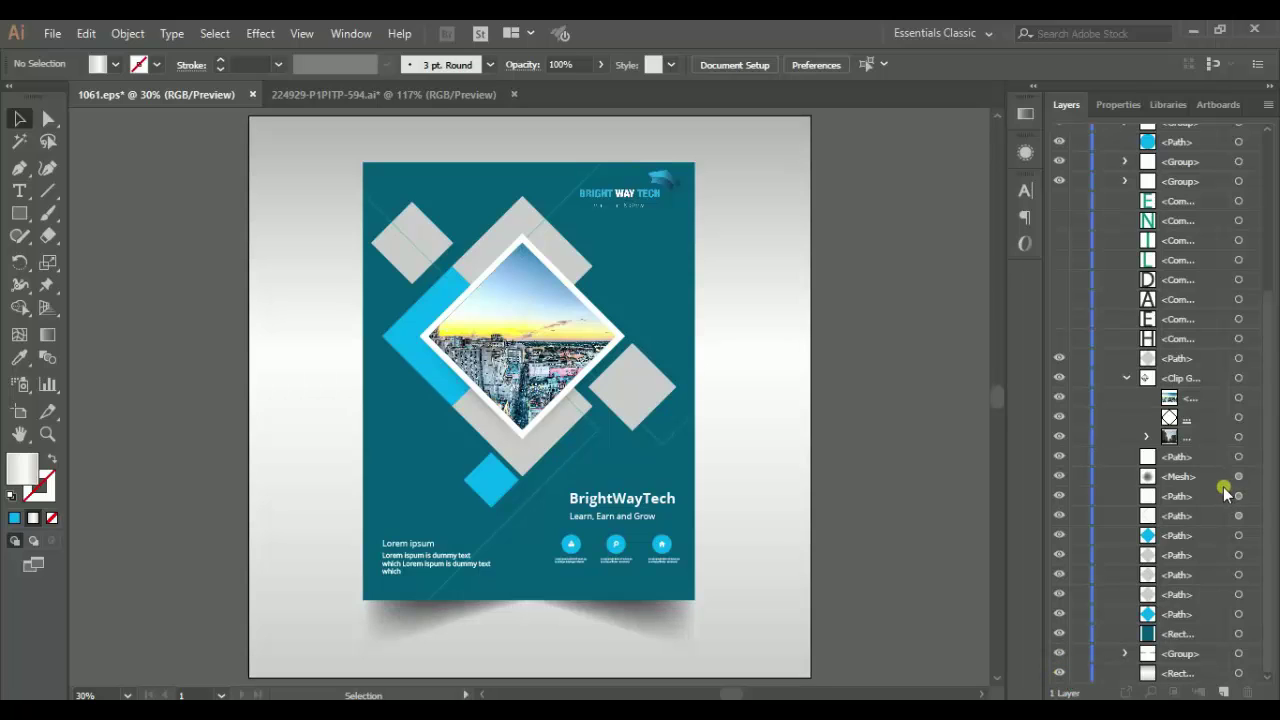
click(1059, 653)
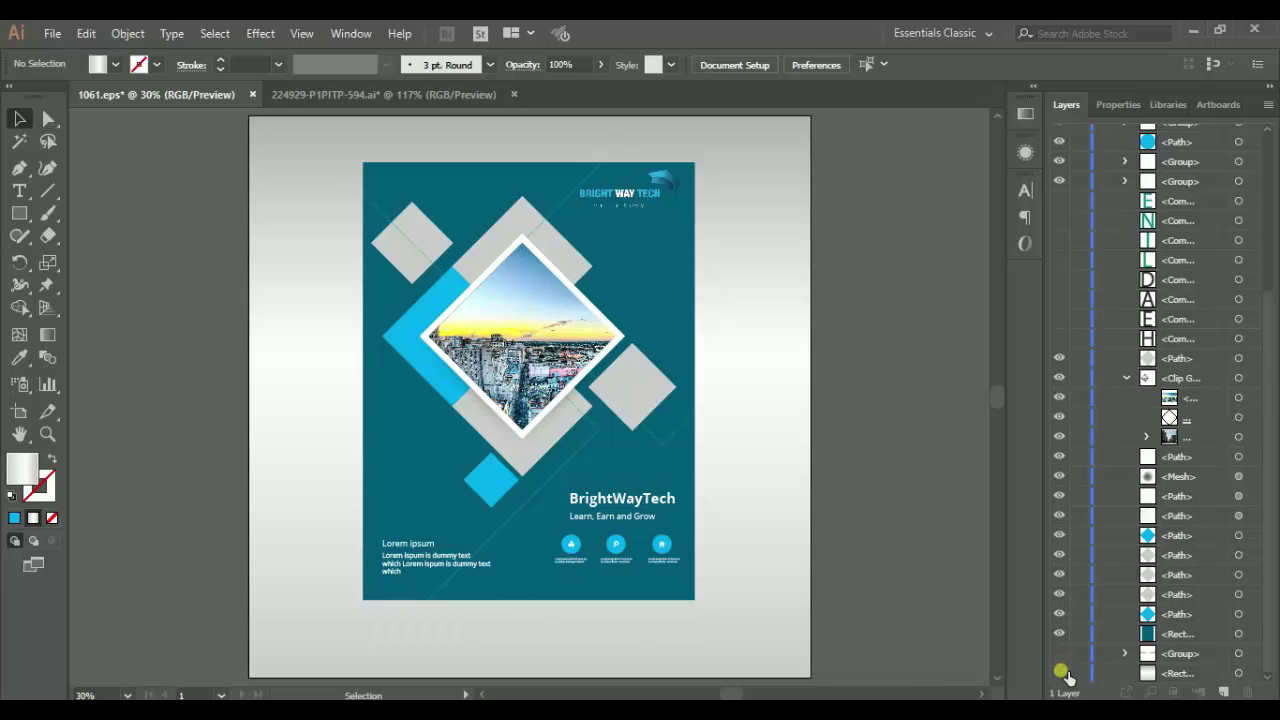
click(1060, 672)
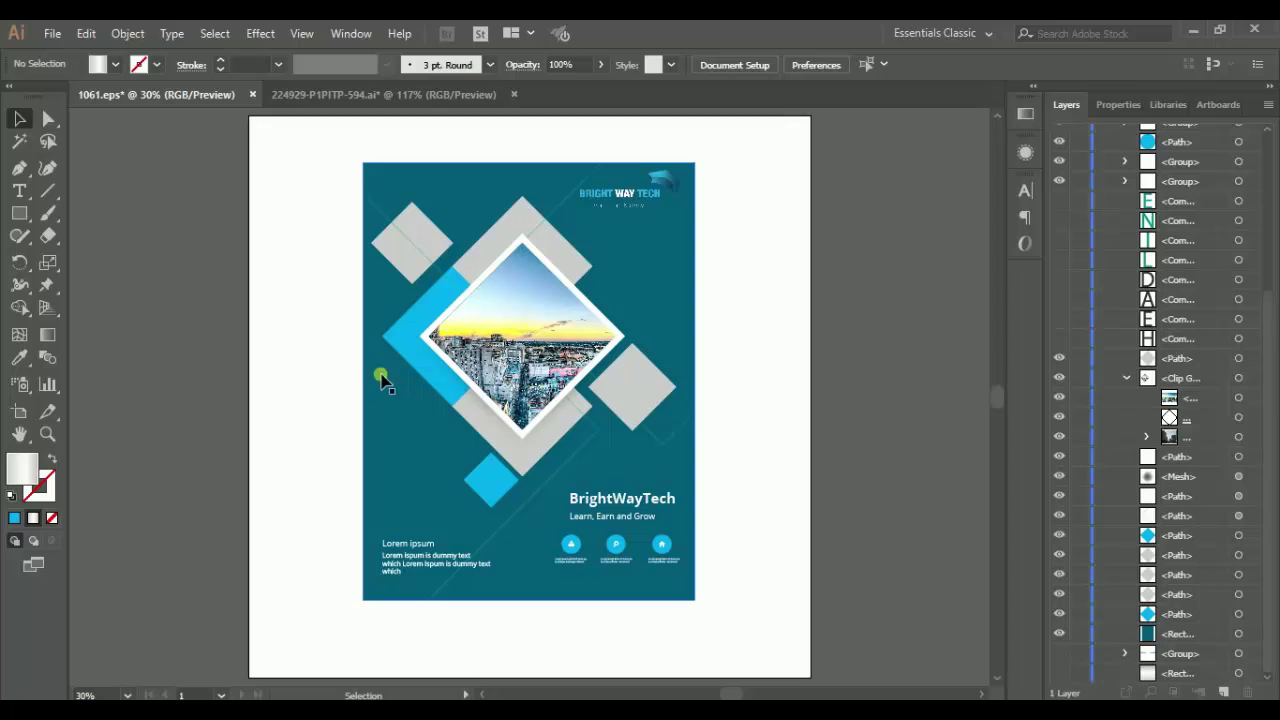
click(52, 33)
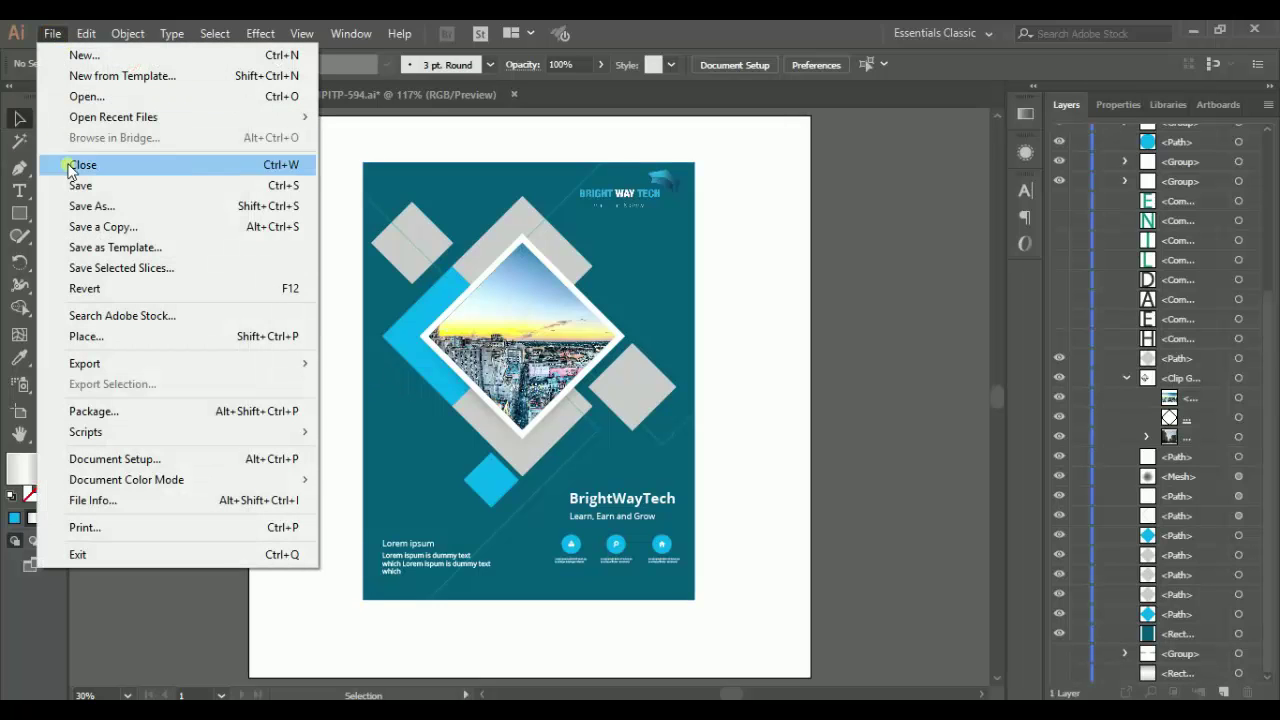
mouse_move(85, 363)
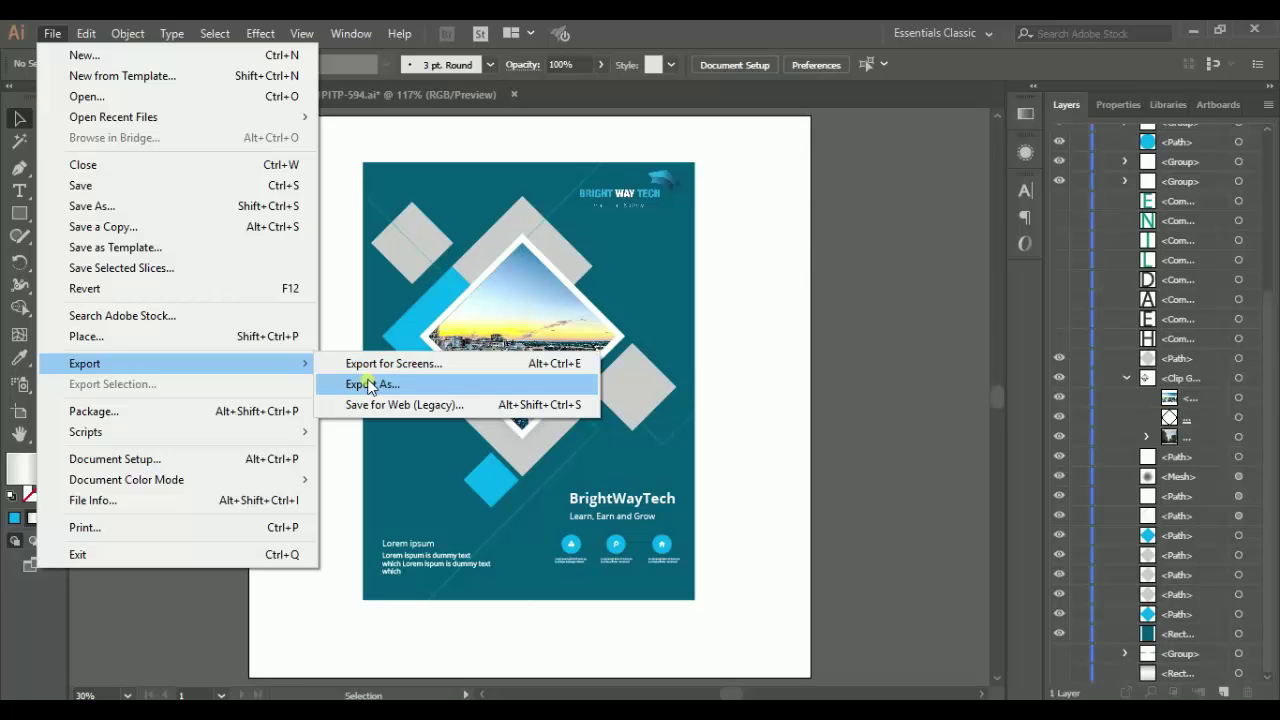
Export the poster with Export As as a PNG file named Poster
click(389, 383)
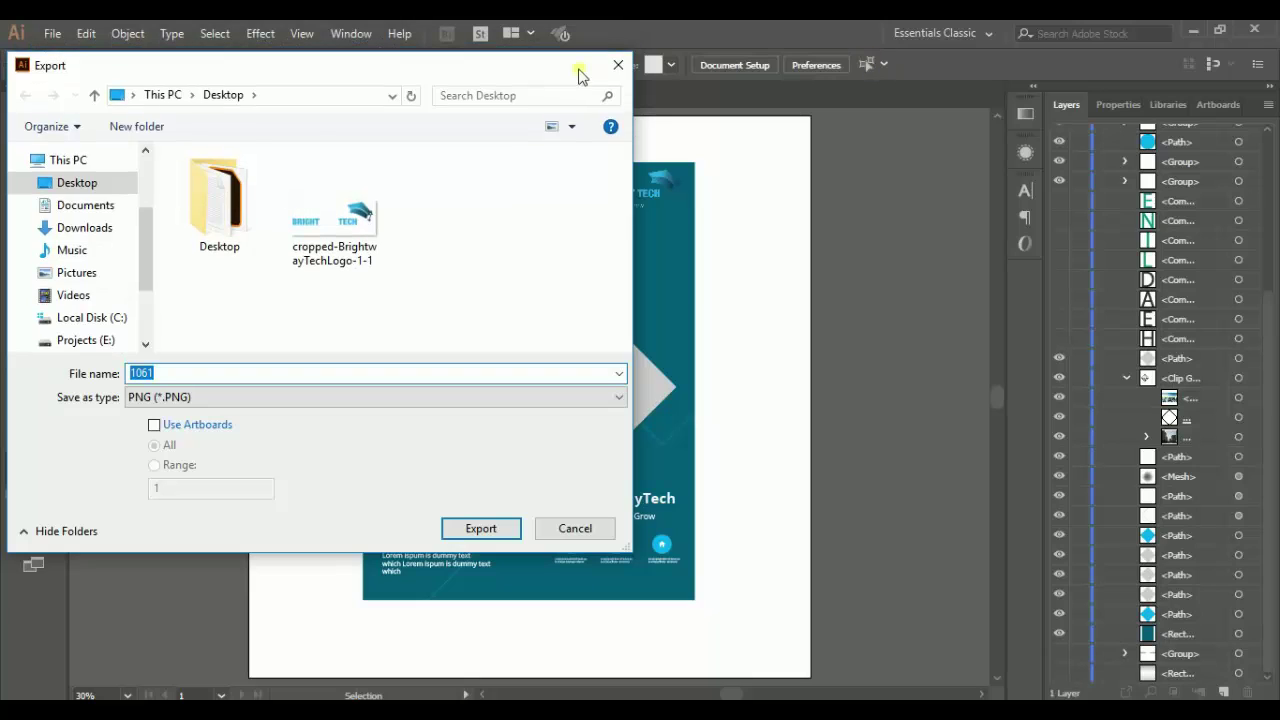
drag(592, 64, 1214, 33)
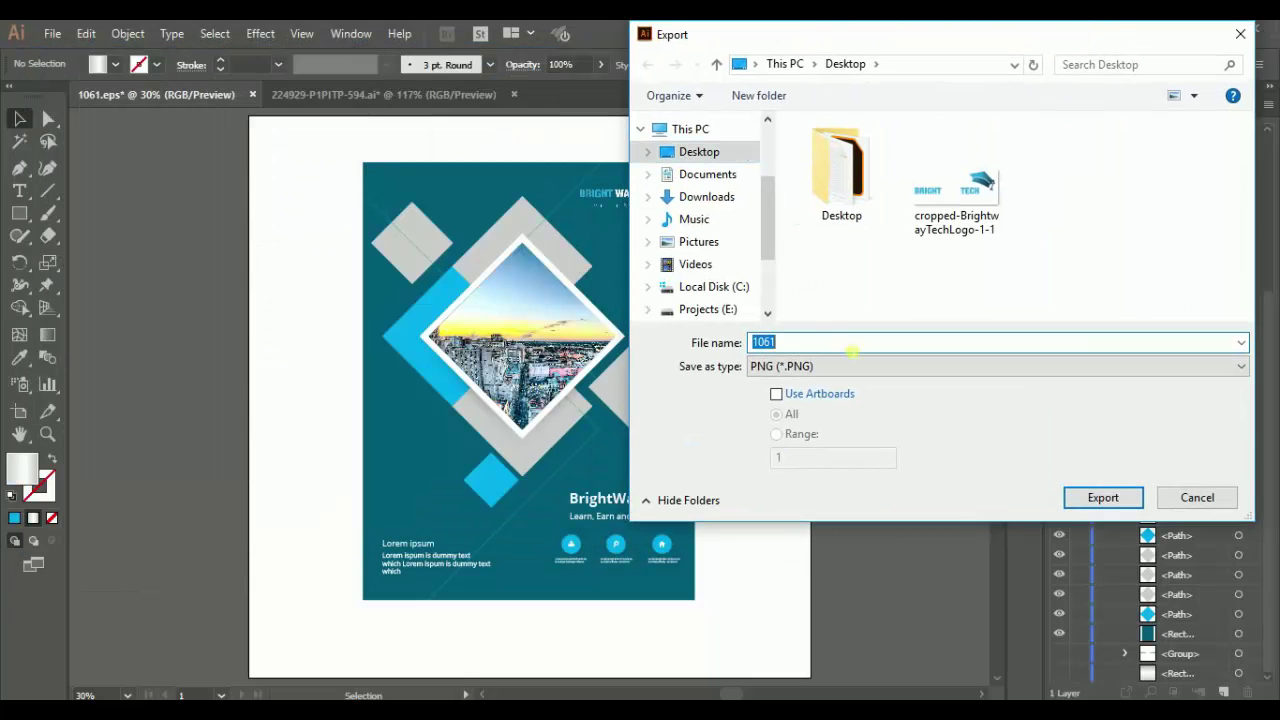
text(Post)
text(er)
click(1100, 497)
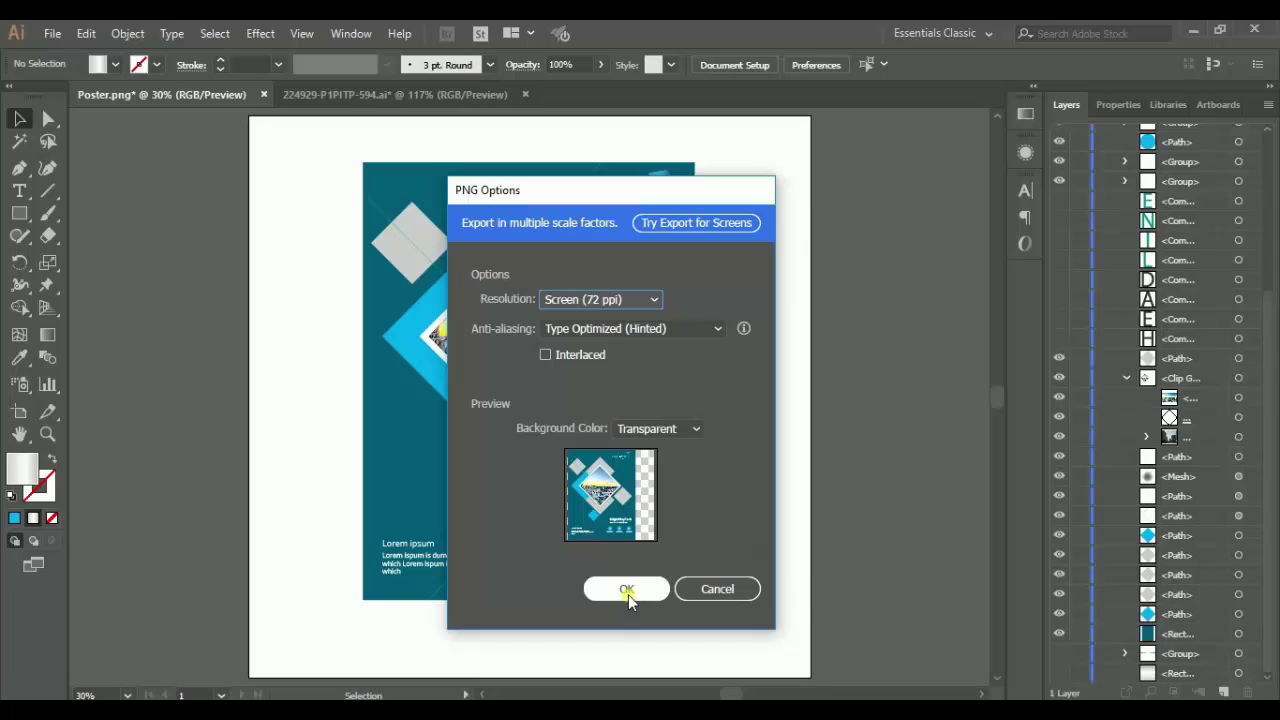
Set the PNG resolution to Screen (72 ppi) and confirm the export
click(640, 301)
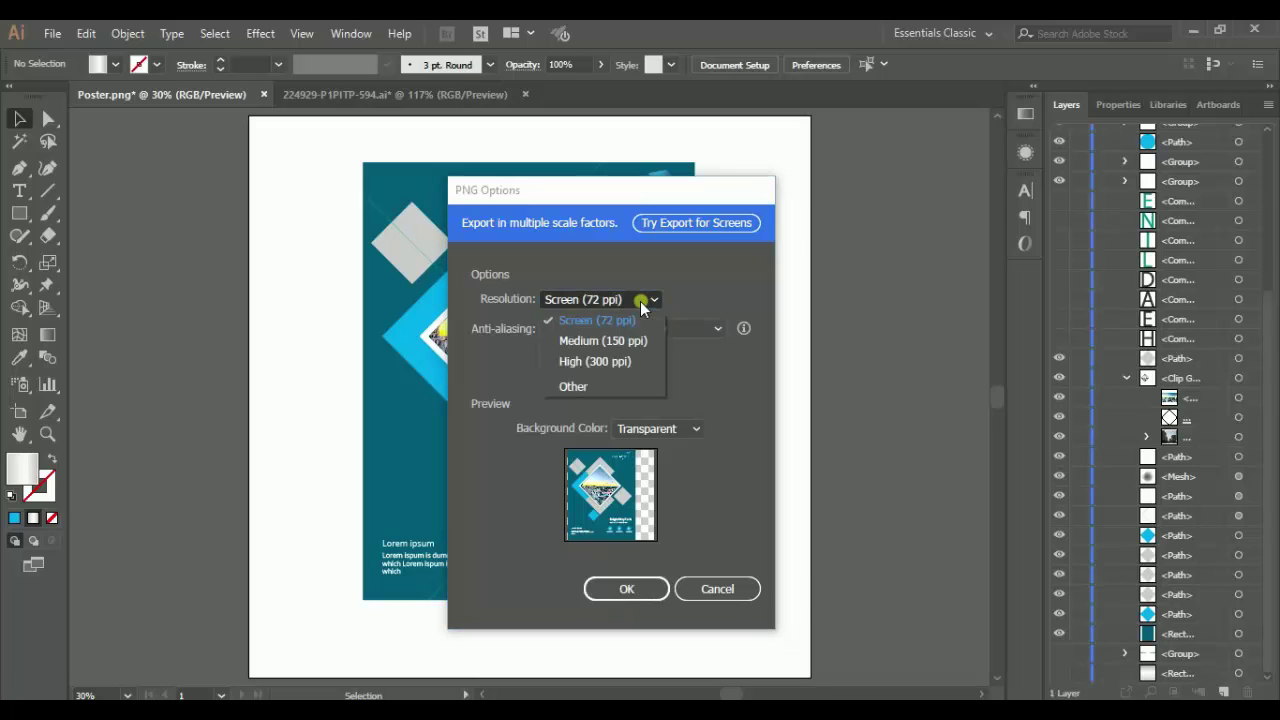
click(601, 361)
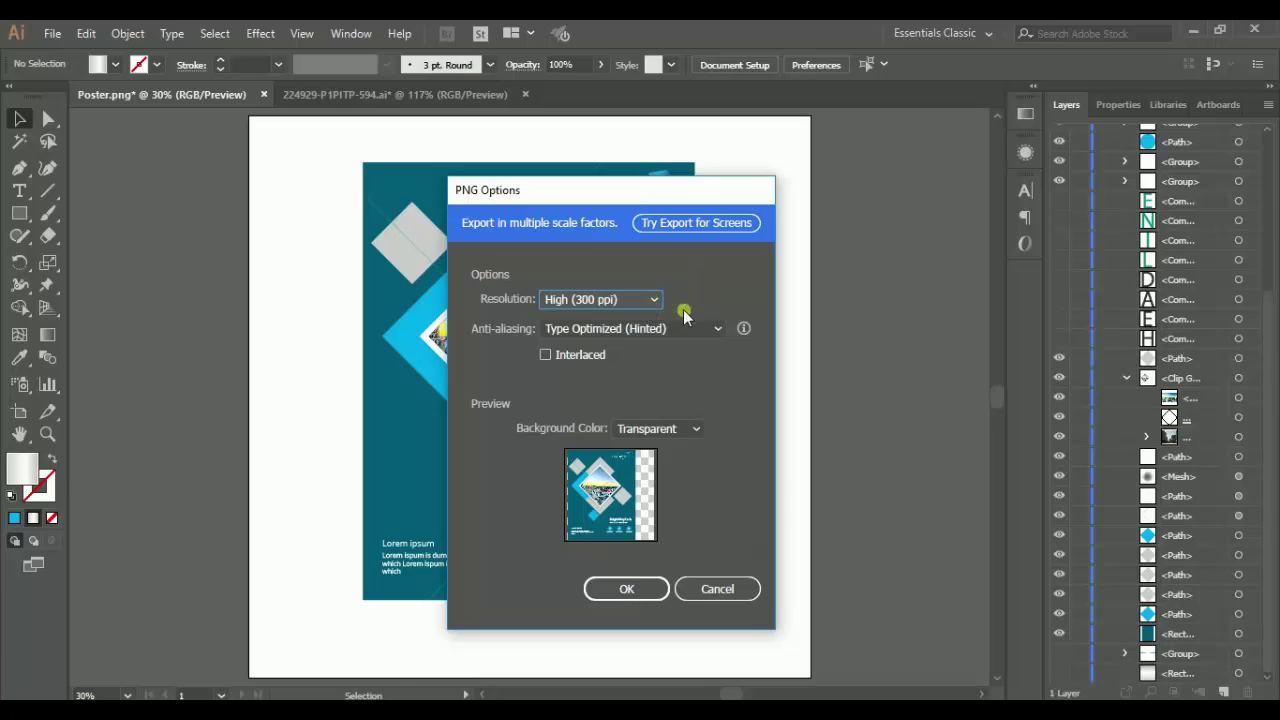
click(606, 299)
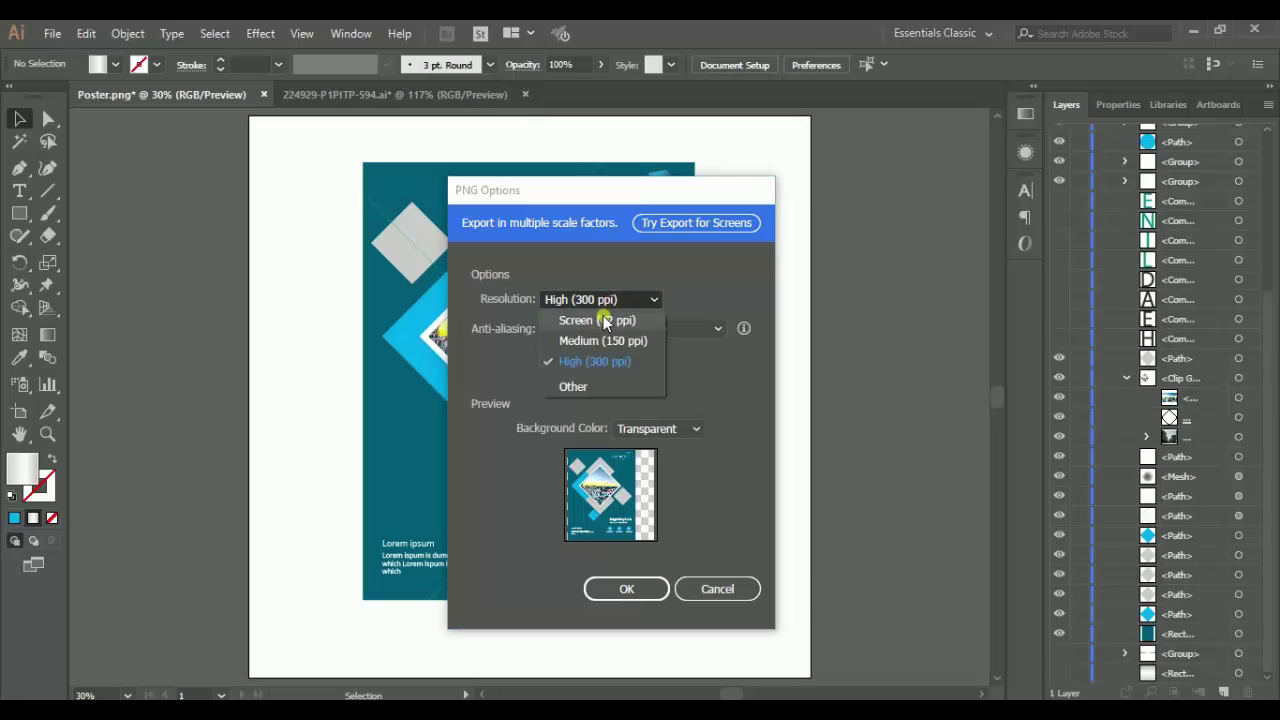
click(603, 320)
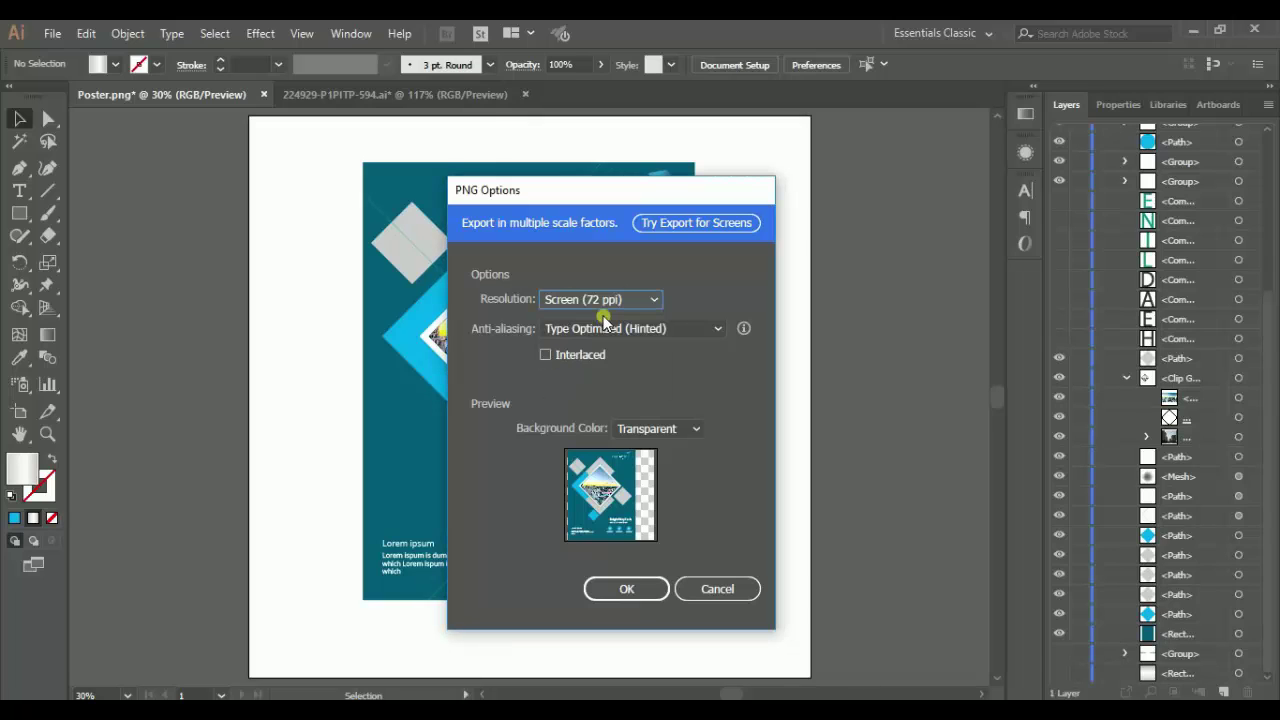
click(626, 585)
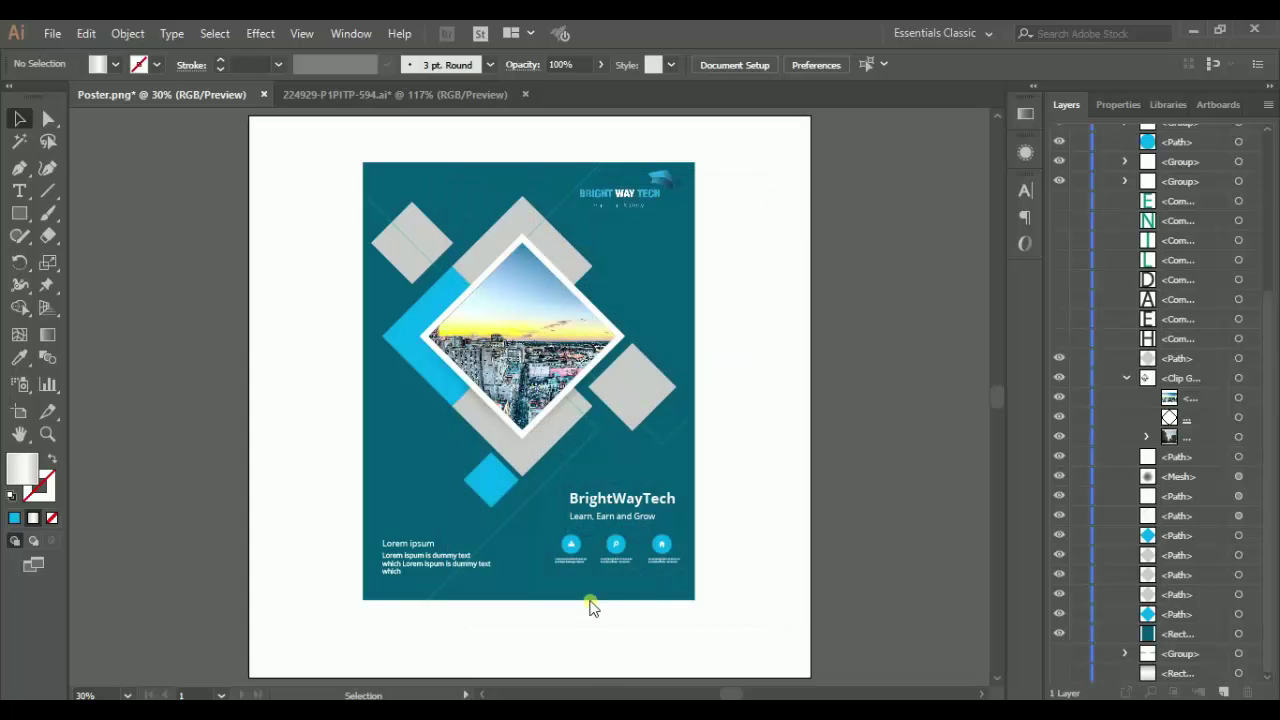
Show the desktop and select the exported Poster image file
right_click(566, 715)
key(Escape)
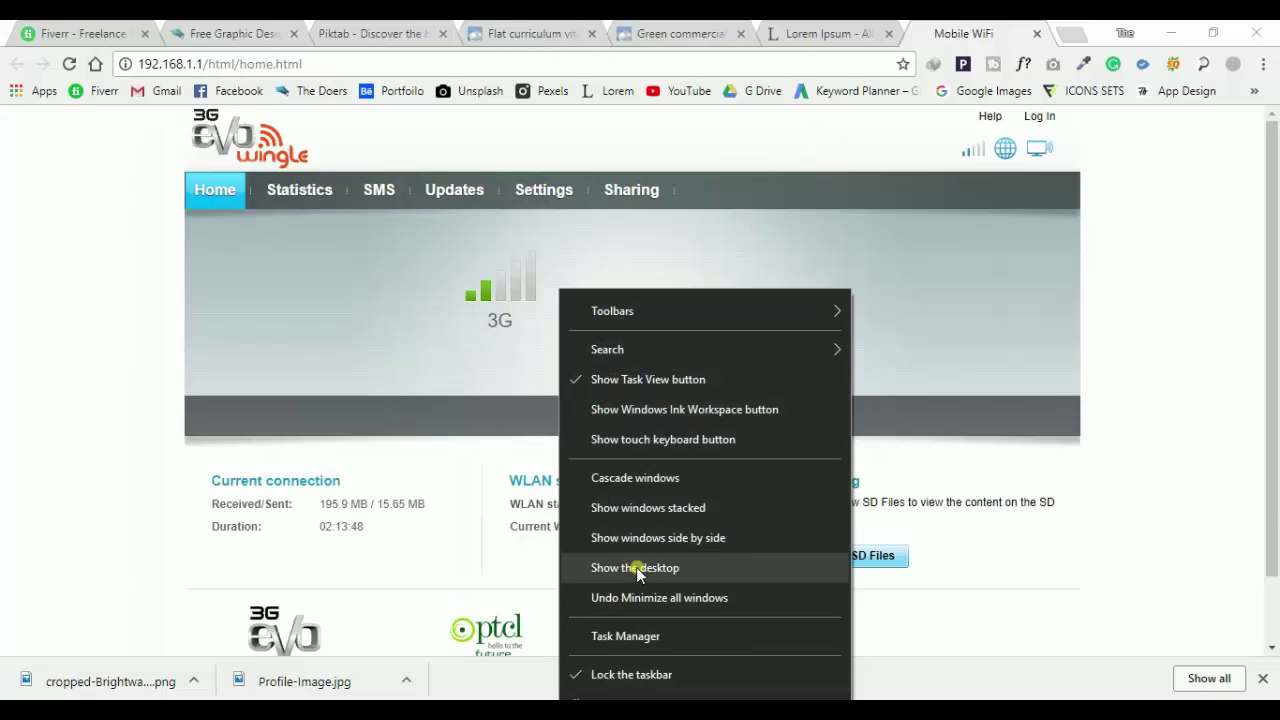
click(636, 567)
click(110, 160)
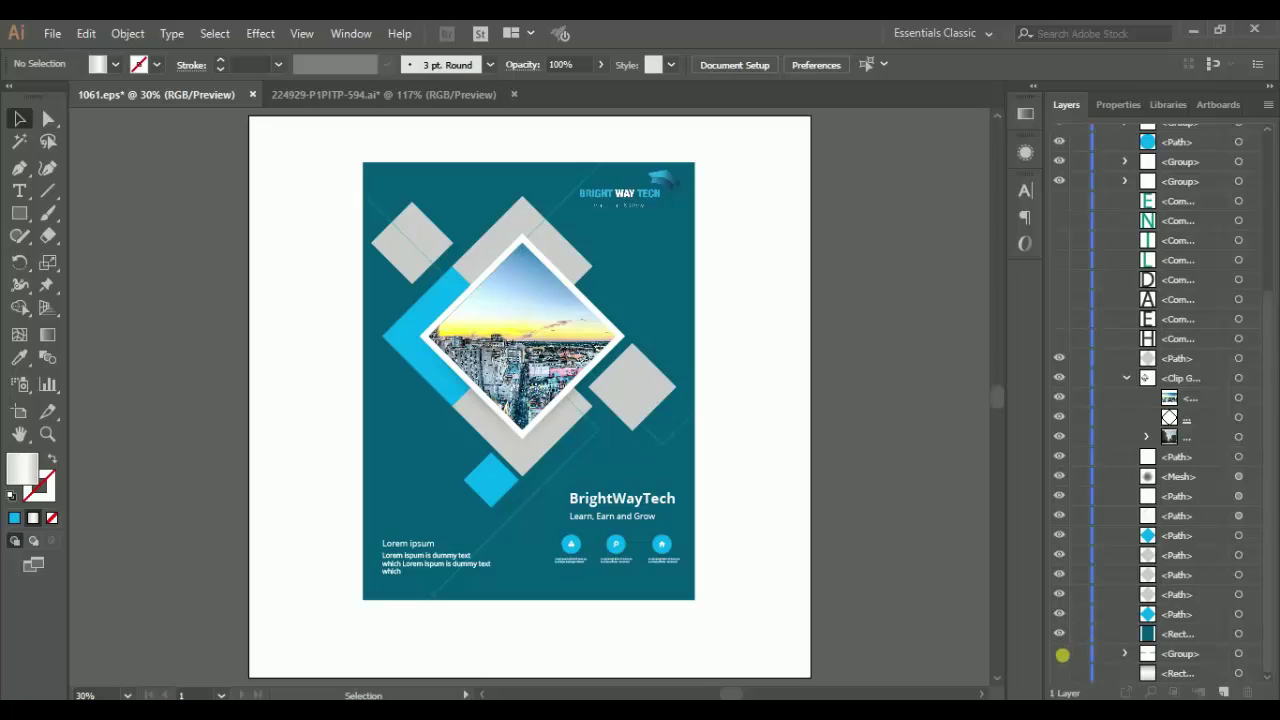
Make the poster's shadow and grey gradient background visible again
click(1060, 675)
click(1060, 675)
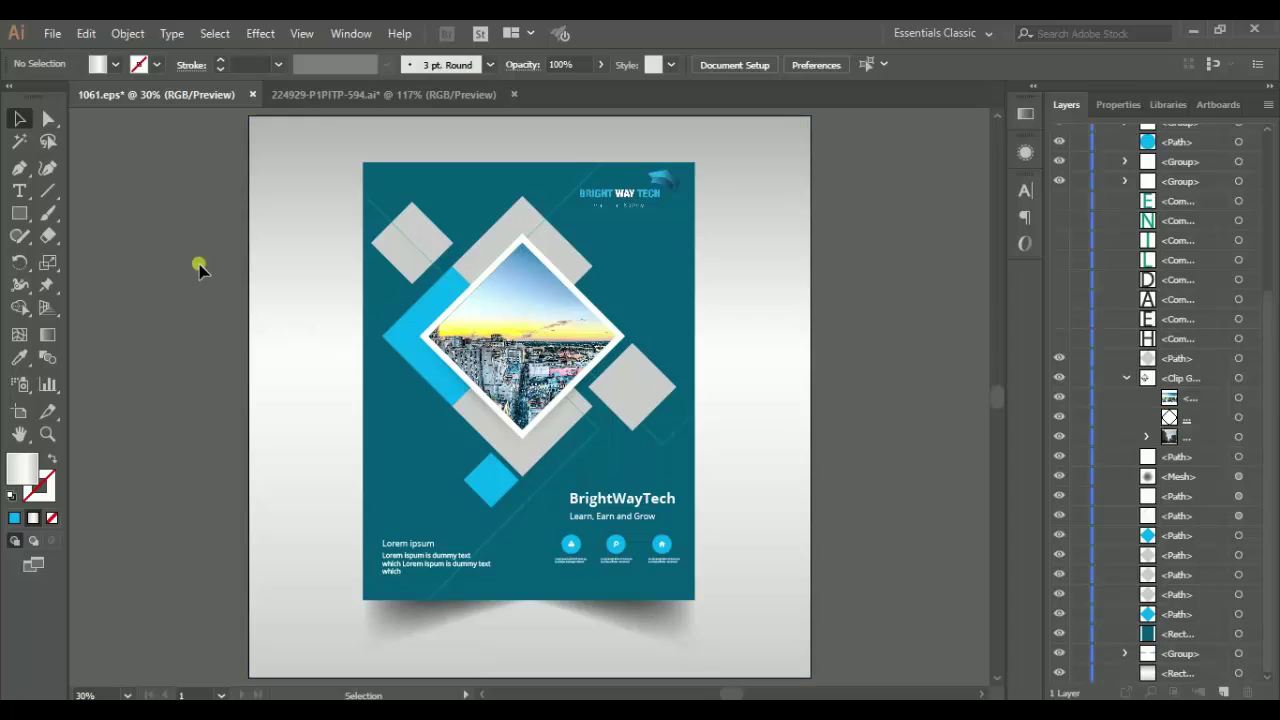
click(53, 35)
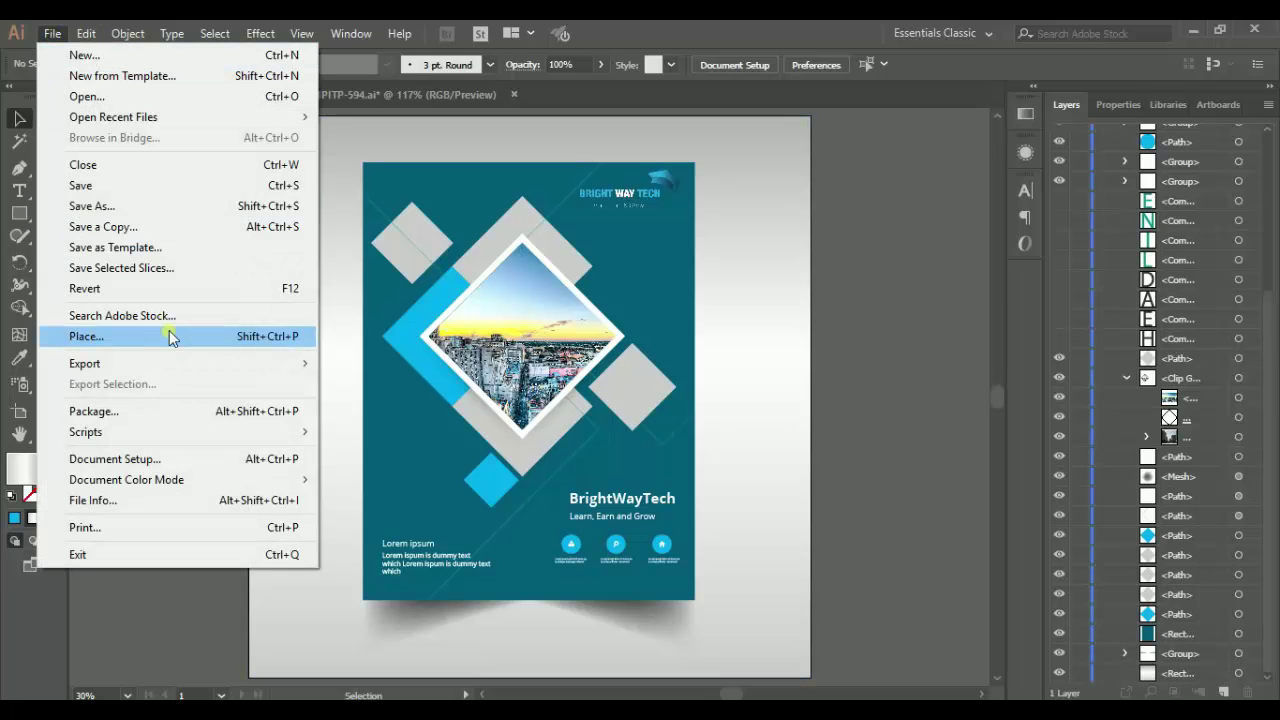
mouse_move(150, 363)
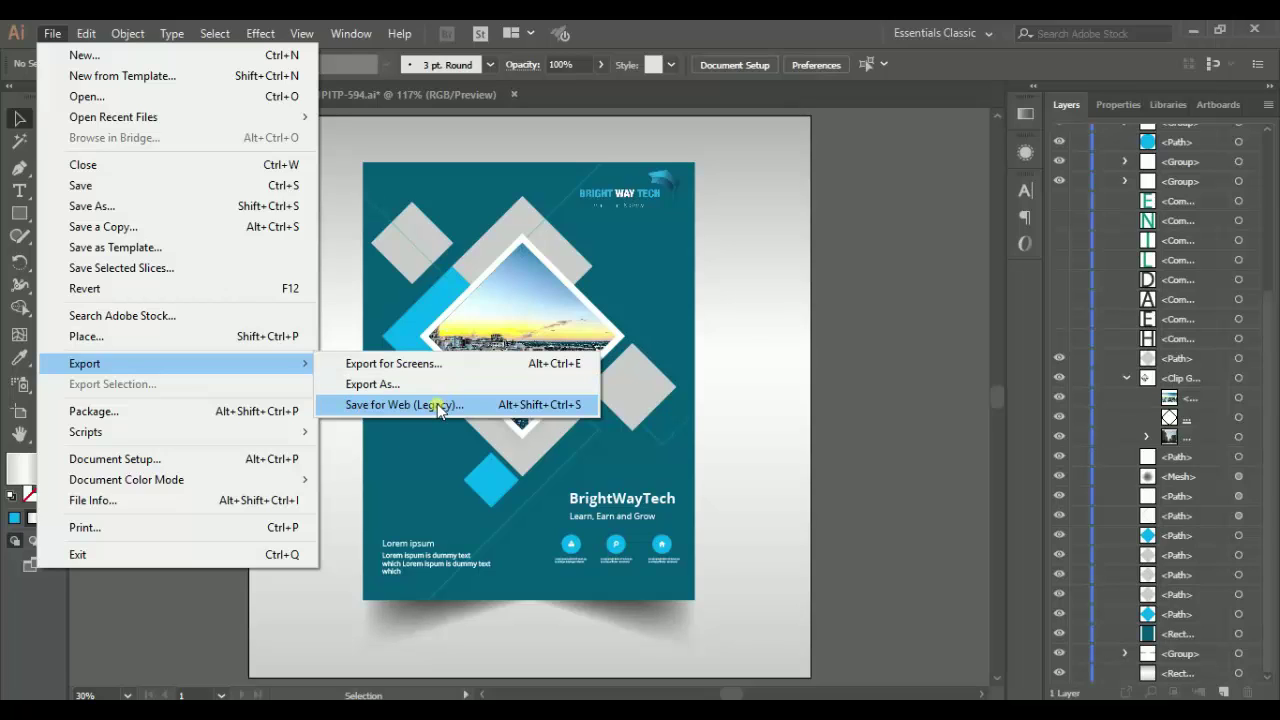
Save the poster for Web as a Maximum-quality JPEG named poster-1 on the Desktop
click(438, 405)
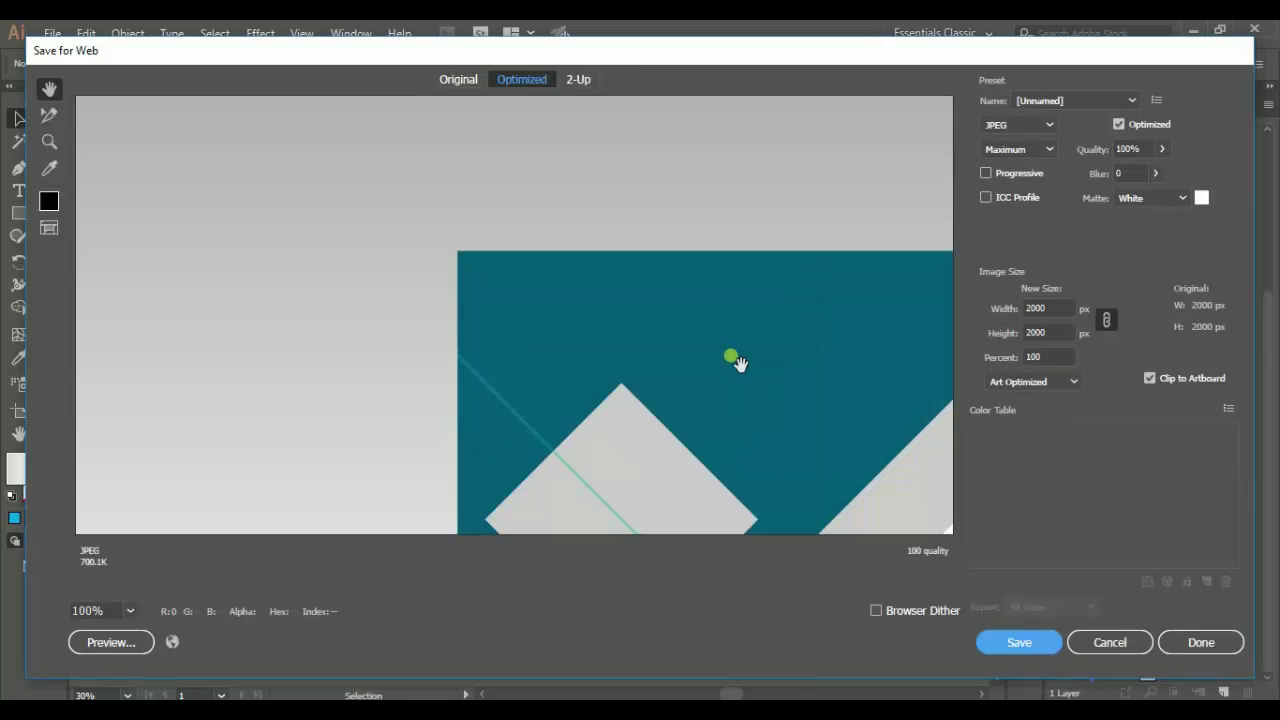
click(1013, 642)
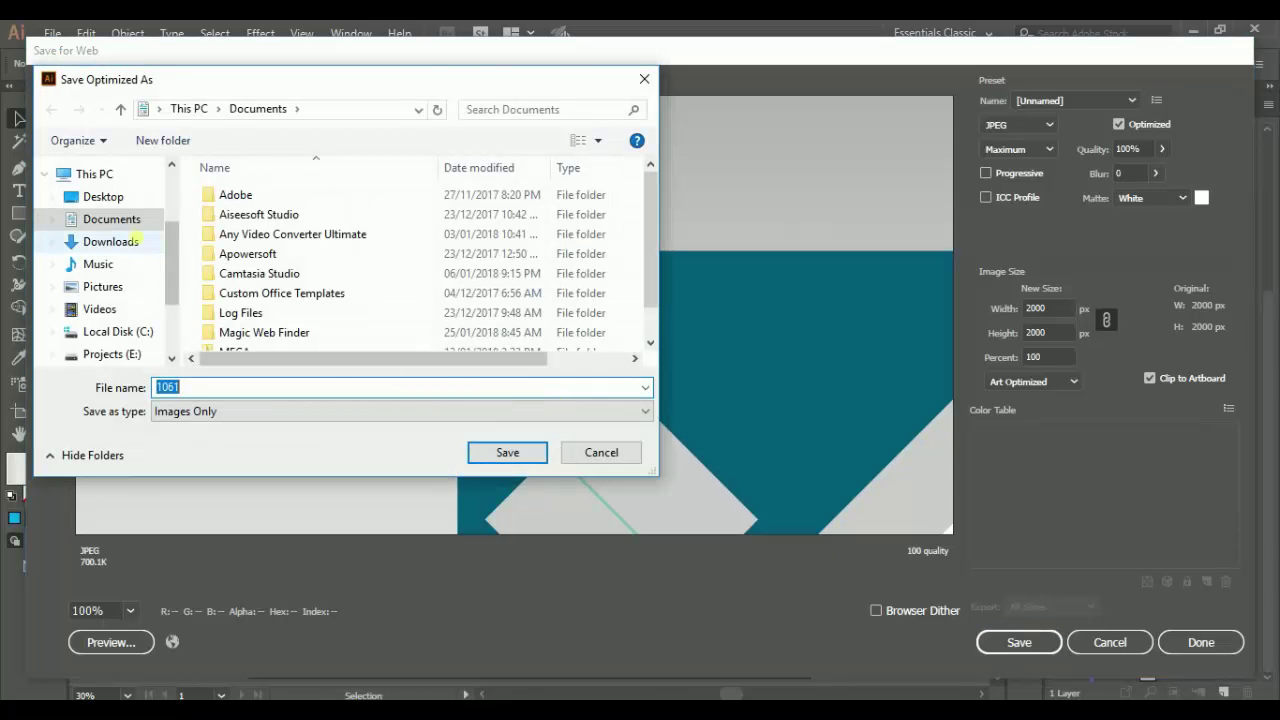
click(118, 198)
click(497, 258)
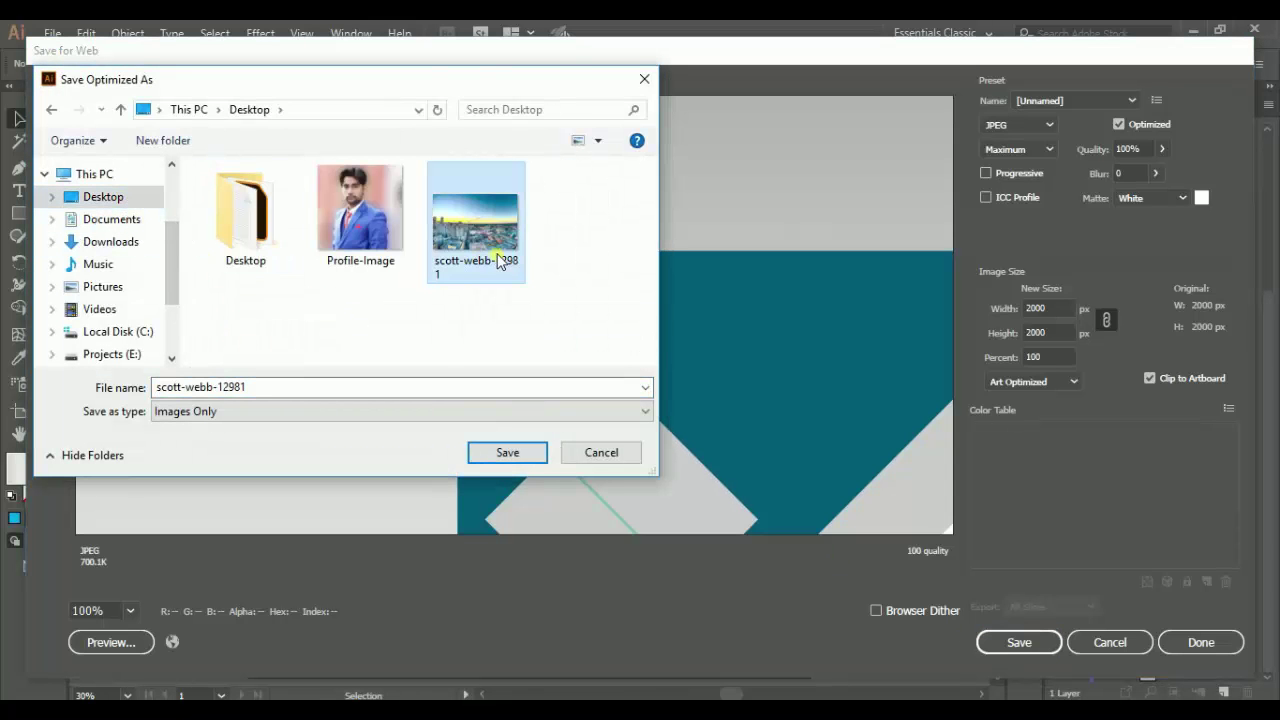
click(277, 390)
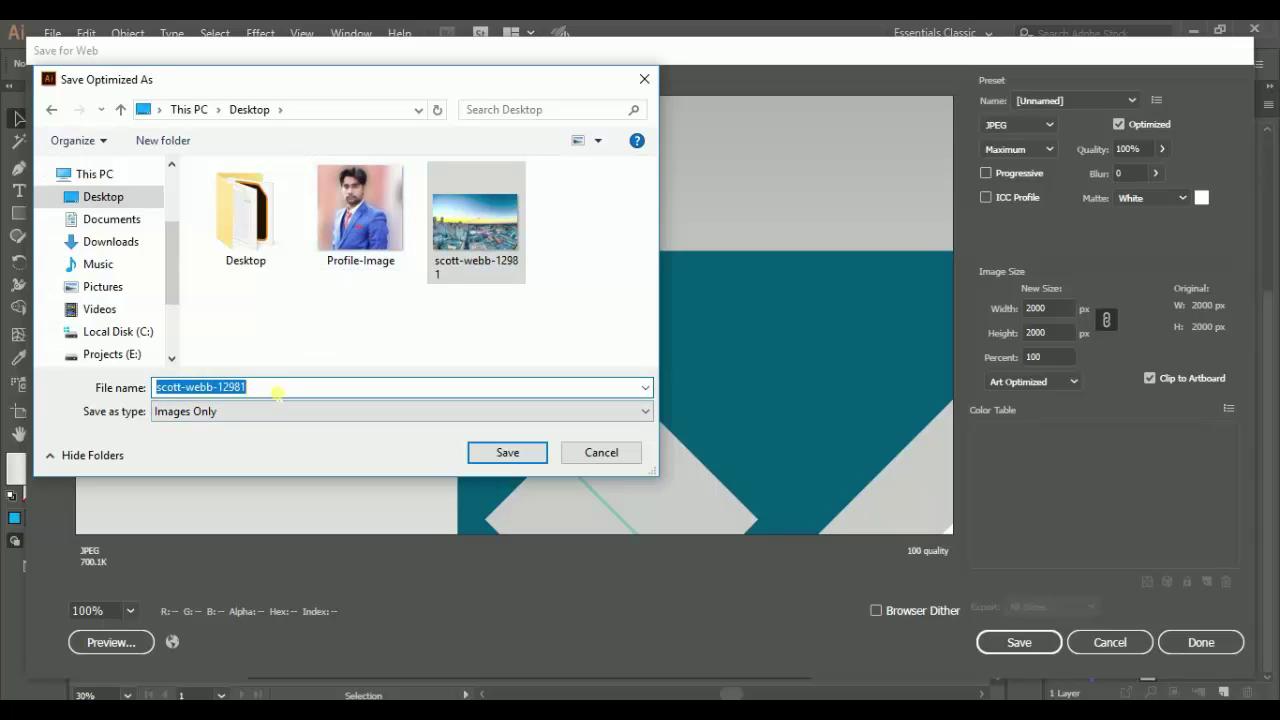
text(poster)
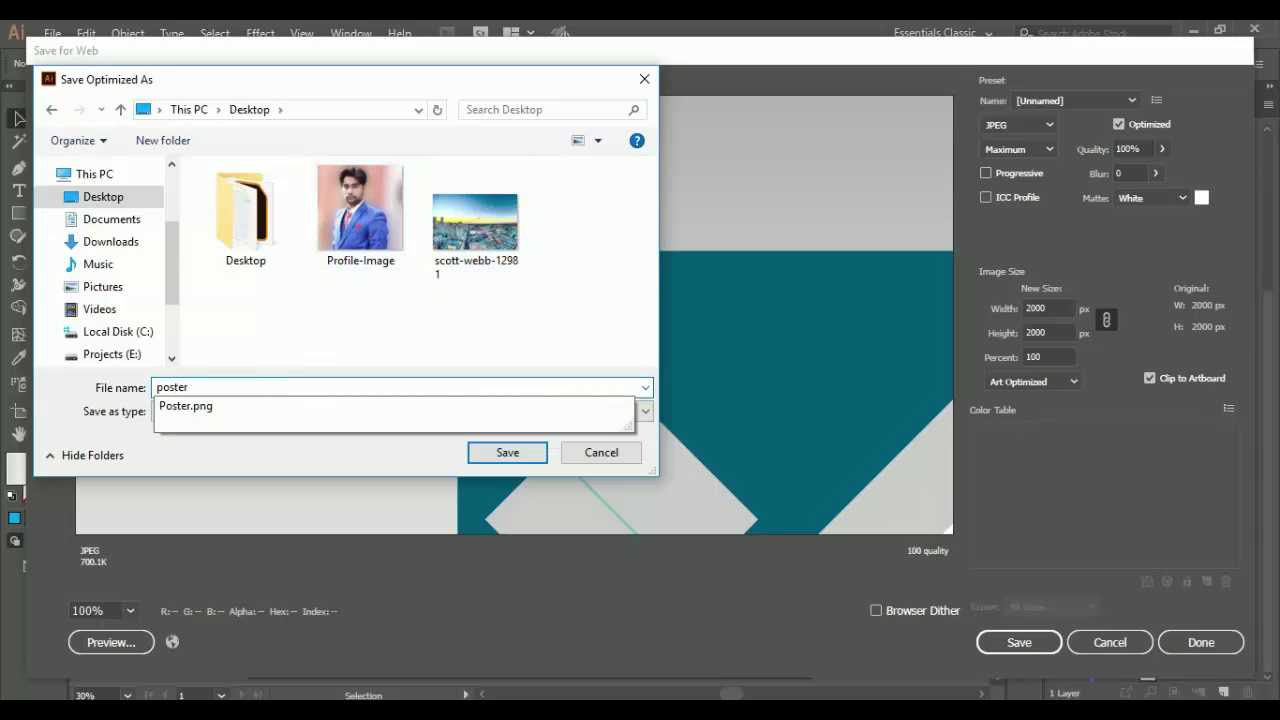
text(-1)
key(Return)
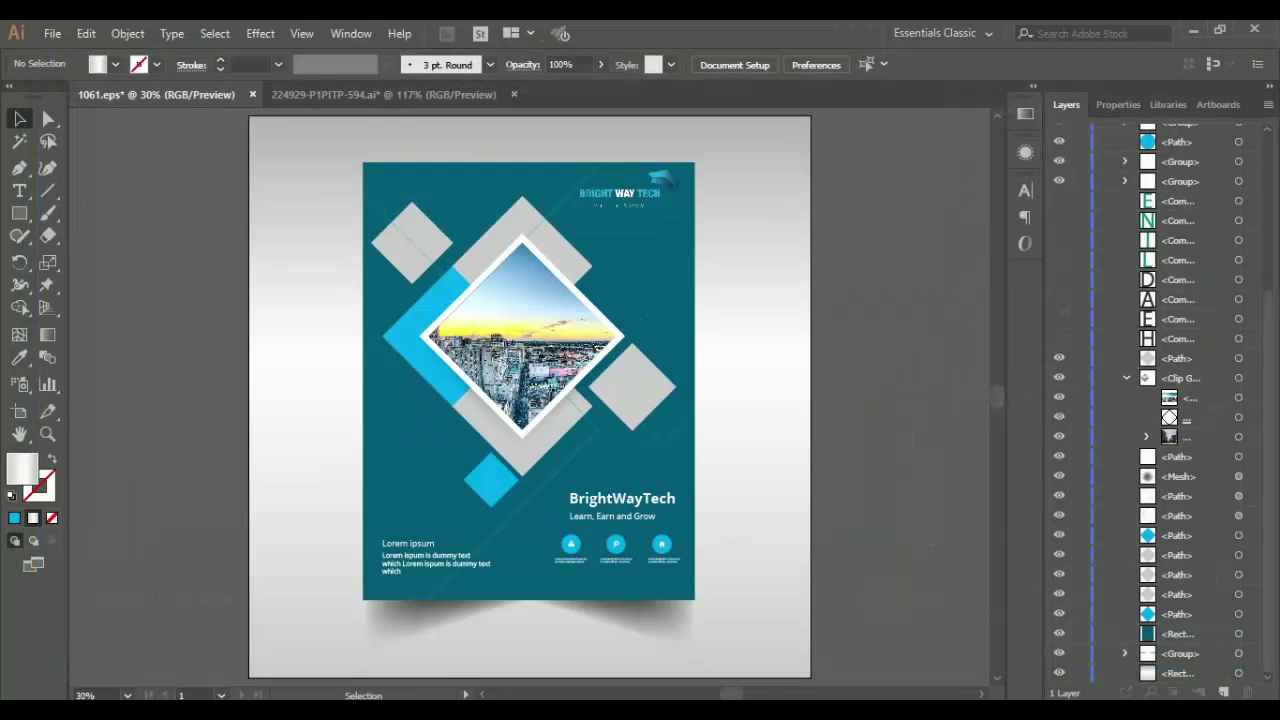
Show the desktop and open poster-1.jpg in Windows Photos
right_click(510, 705)
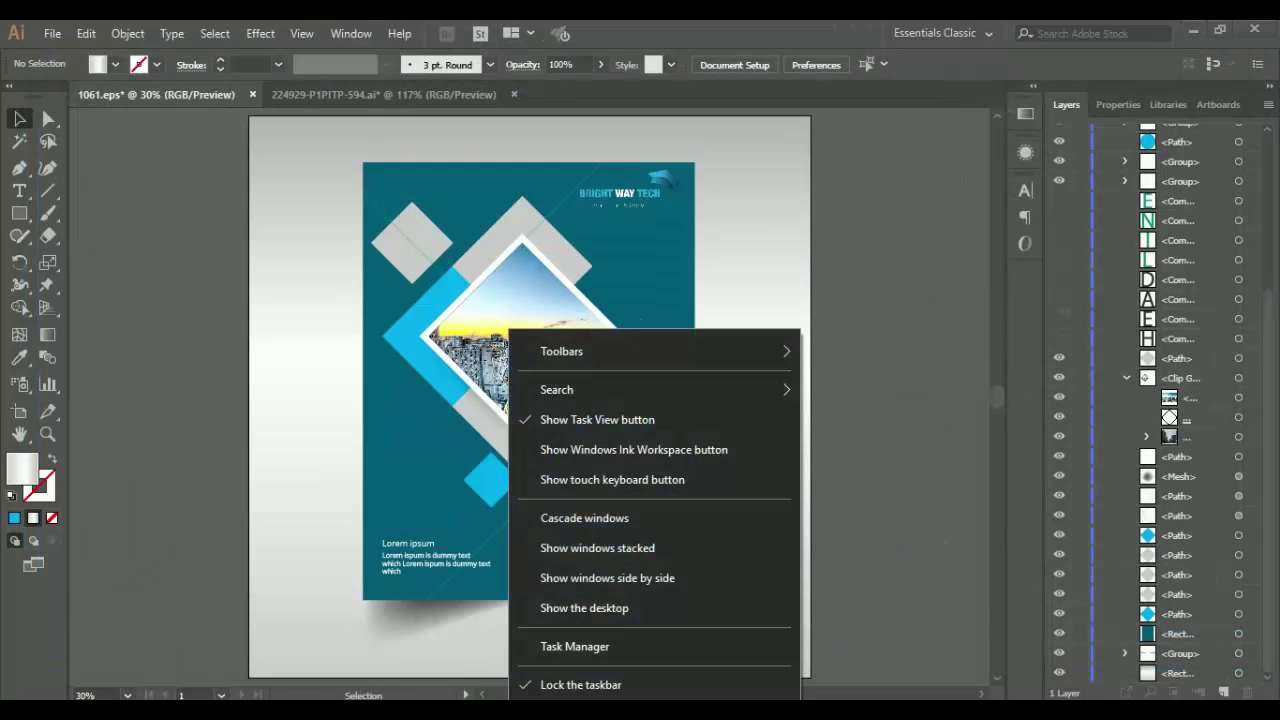
click(559, 610)
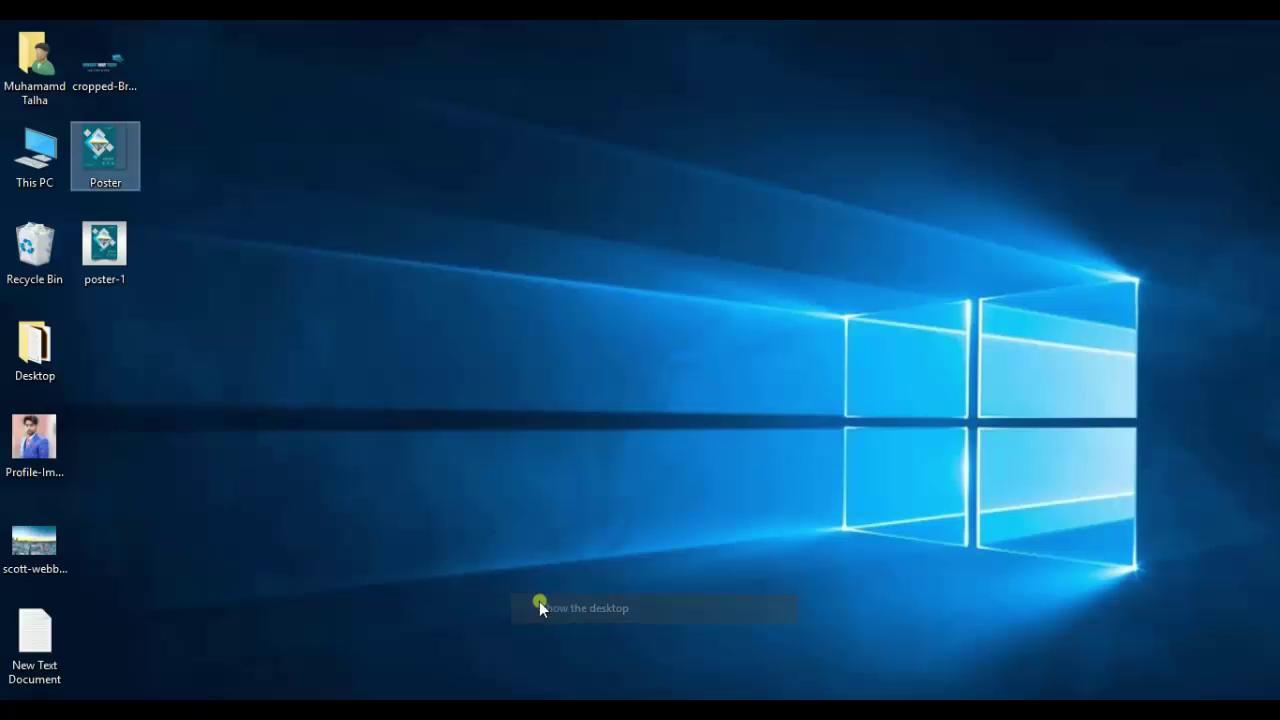
click(98, 258)
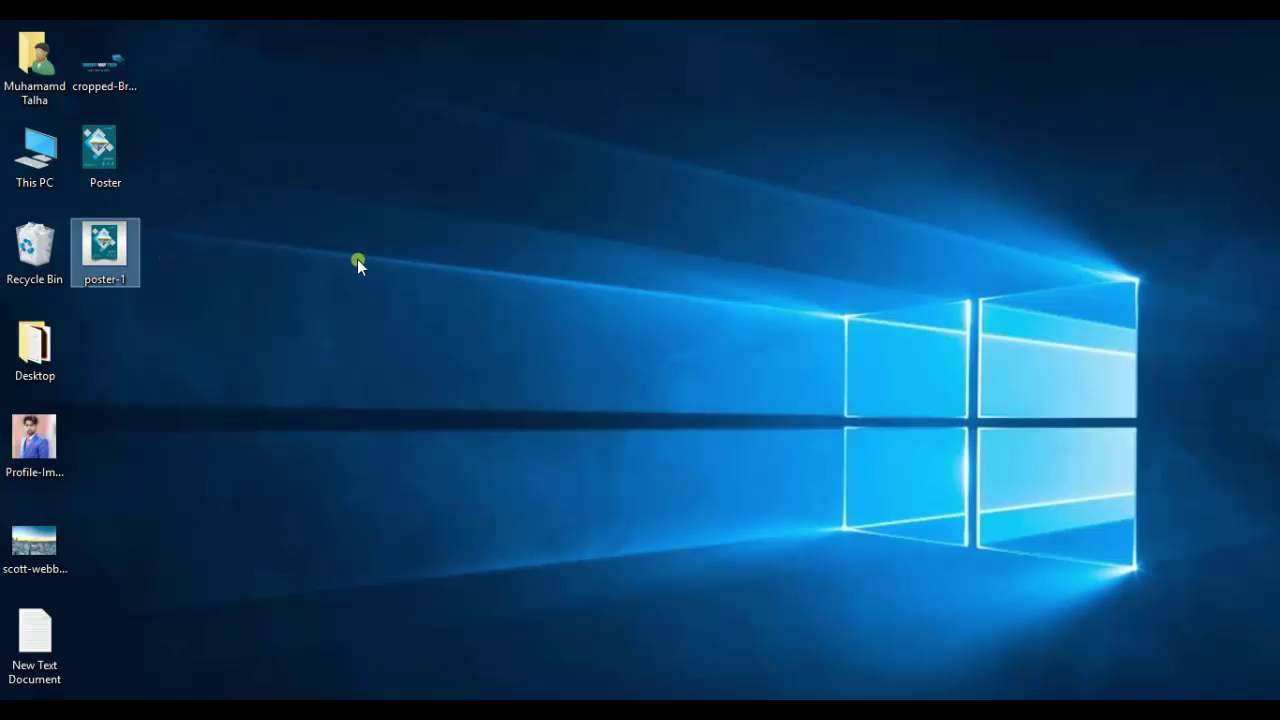
double_click(120, 257)
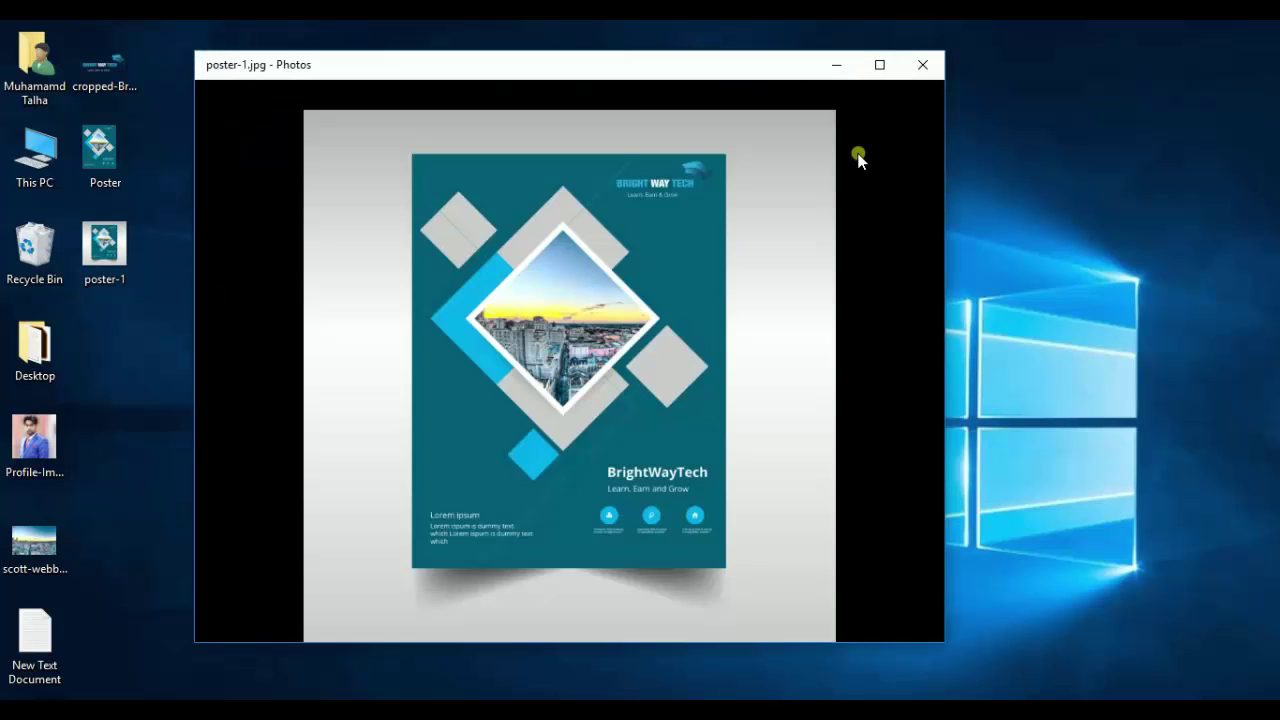
Maximize the Photos viewer and compare poster-1 with the original 1061.jpg reference
click(880, 64)
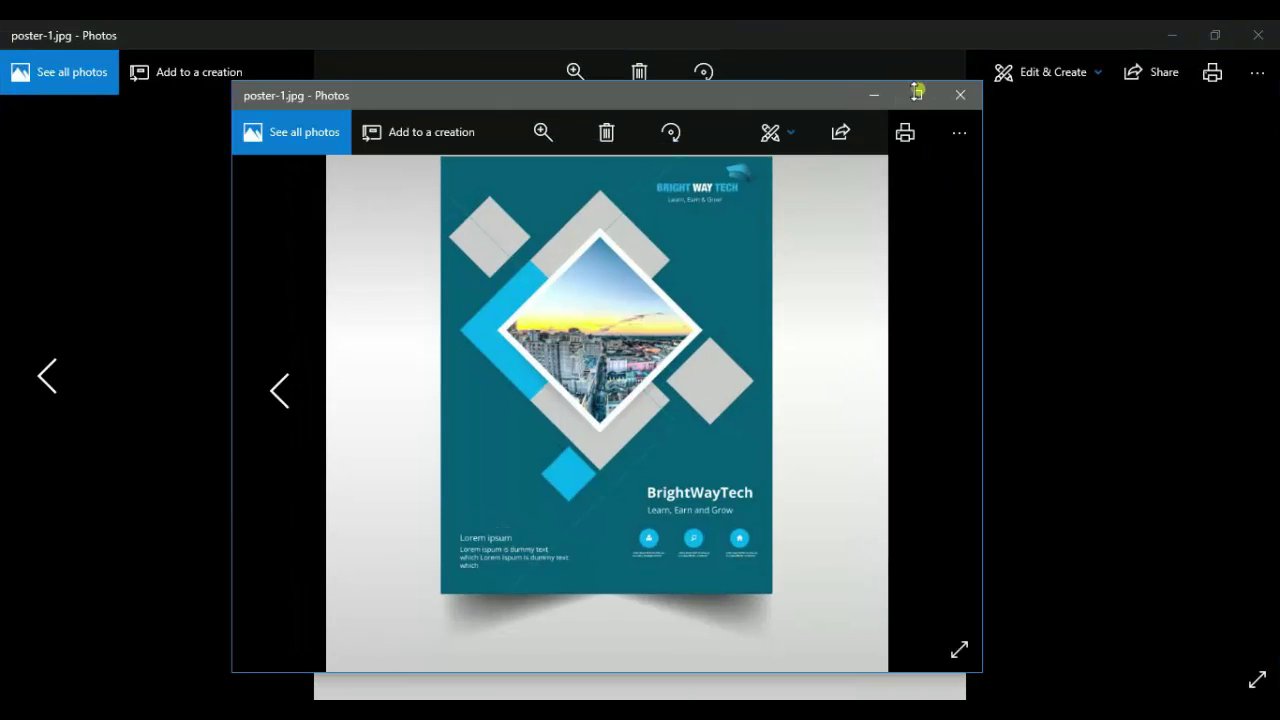
click(916, 93)
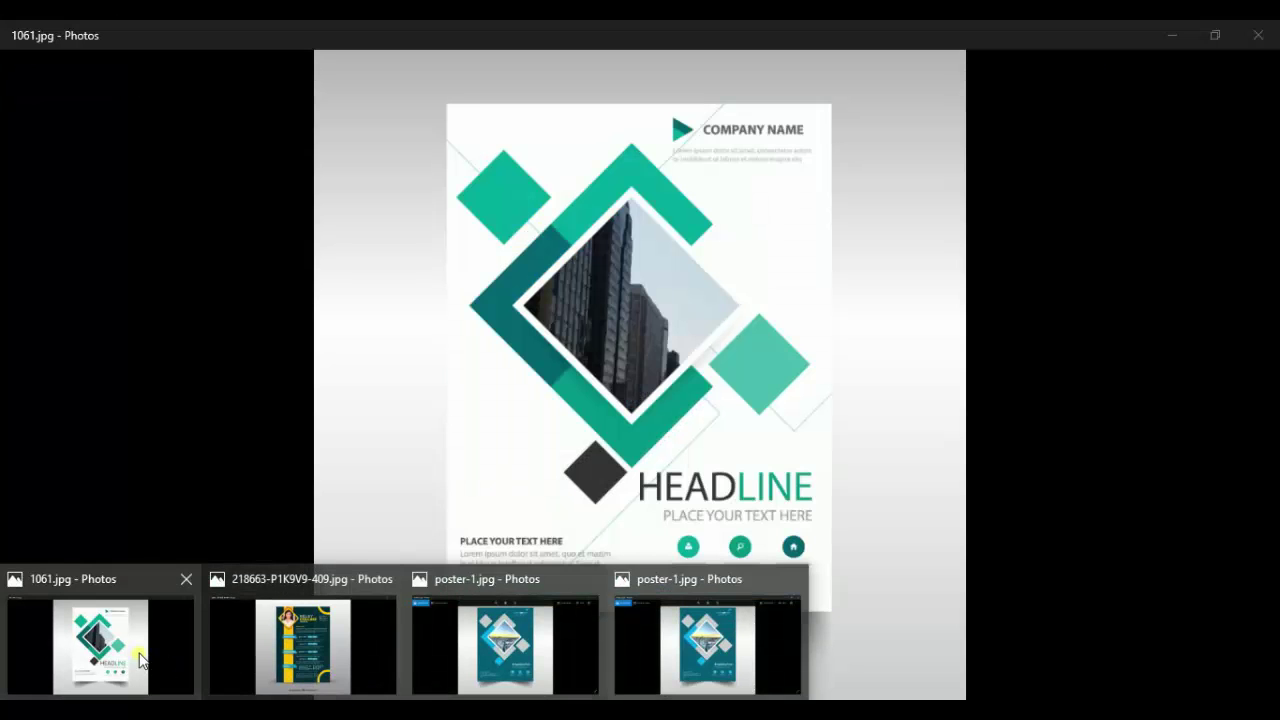
click(148, 657)
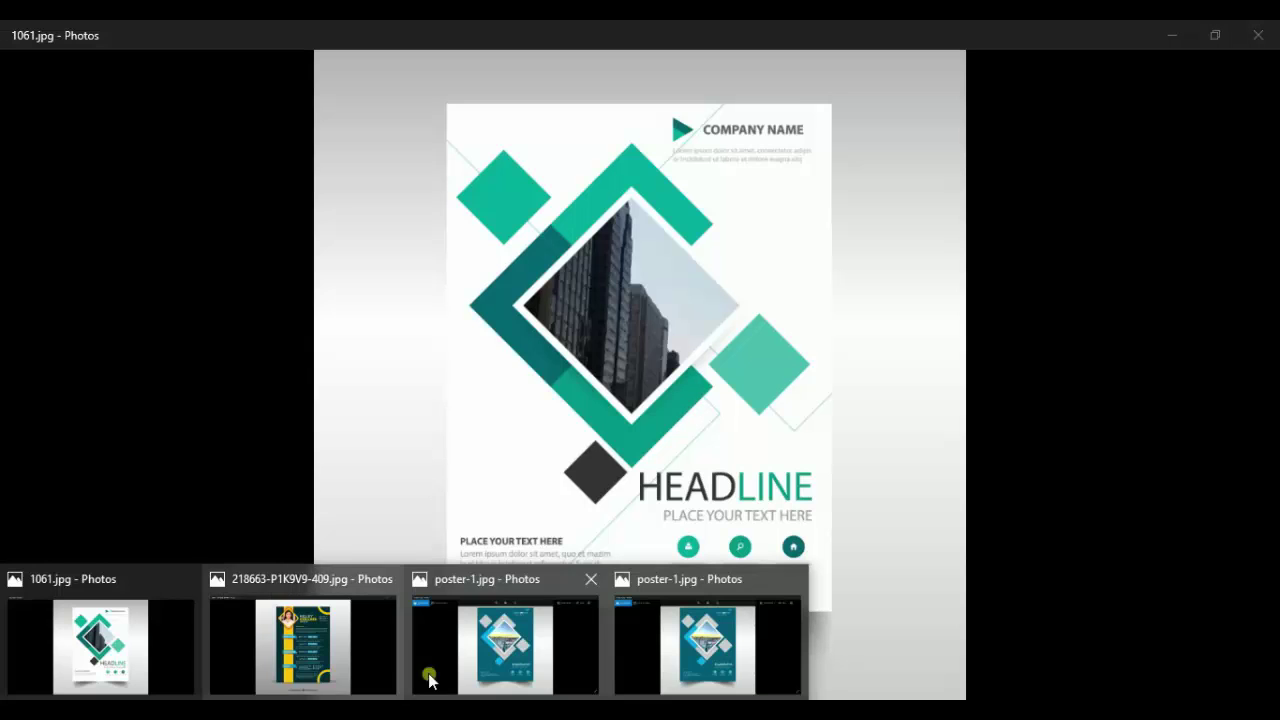
click(430, 677)
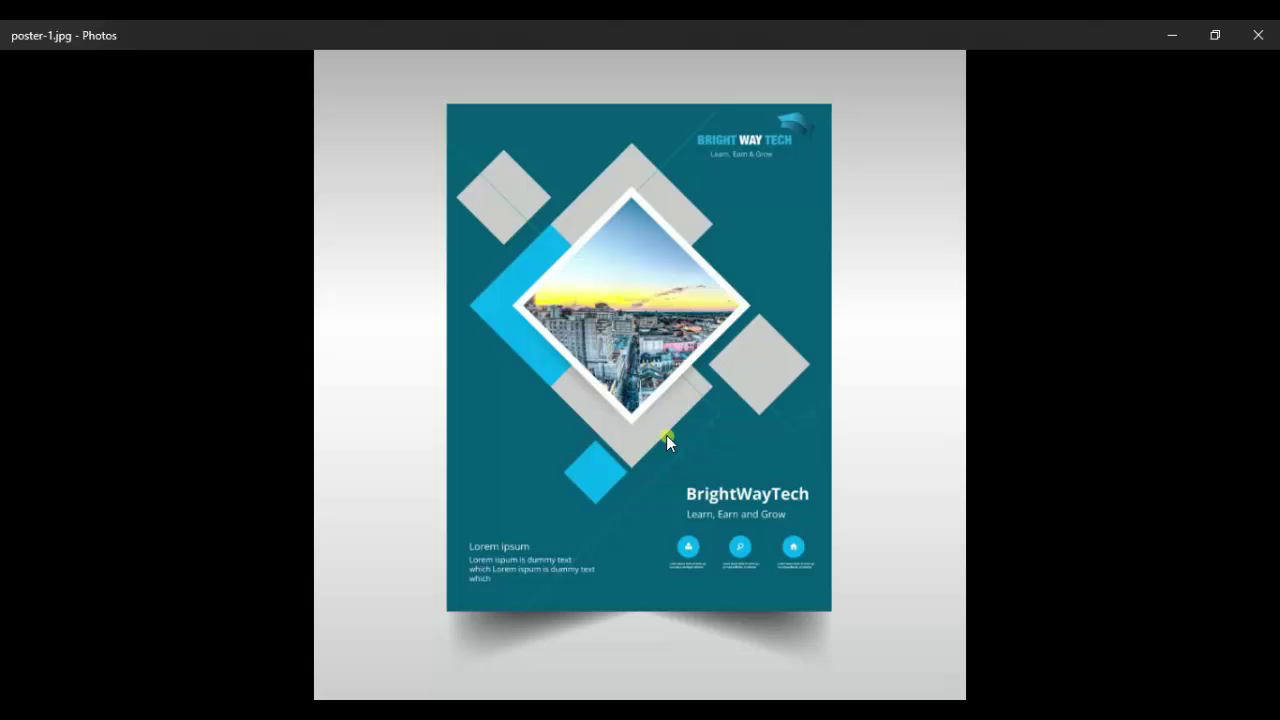
key(alt+Tab)
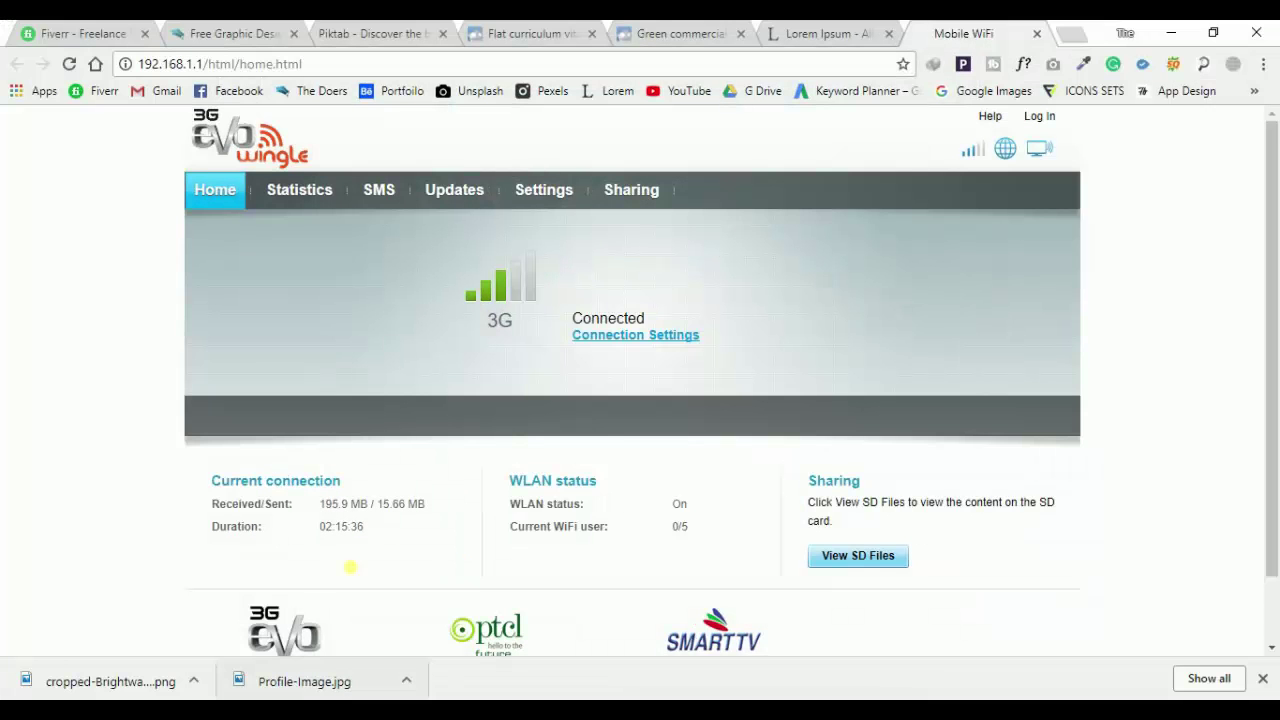
Switch to the BrightWayTech website tab in Chrome and scroll its home page
click(254, 31)
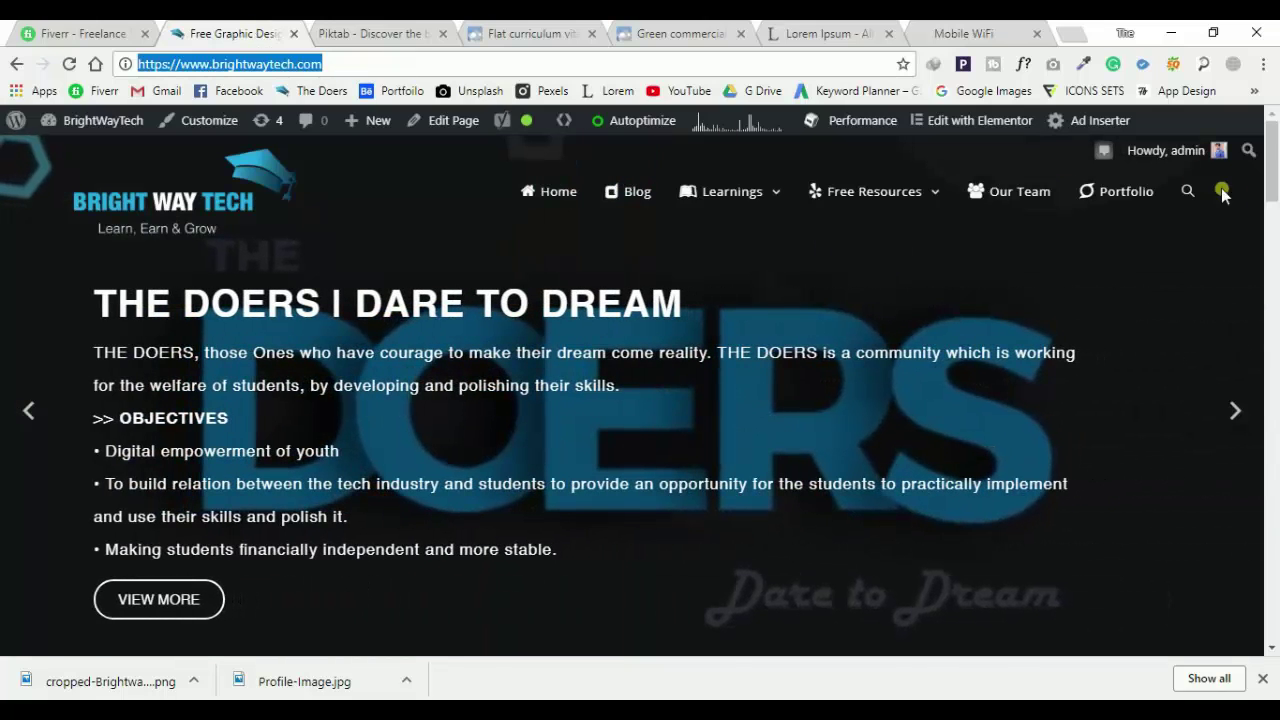
mouse_move(1274, 170)
mouse_down()
mouse_move(1272, 255)
mouse_move(1272, 170)
mouse_up()
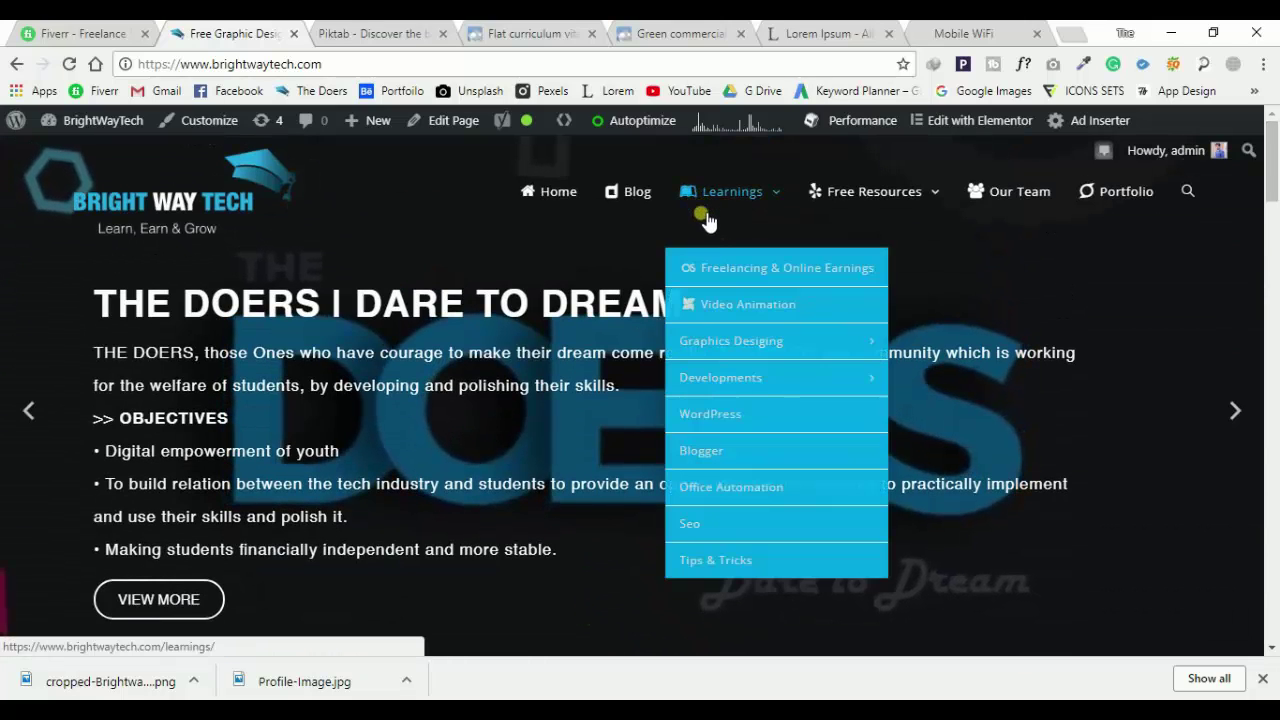
mouse_move(730, 191)
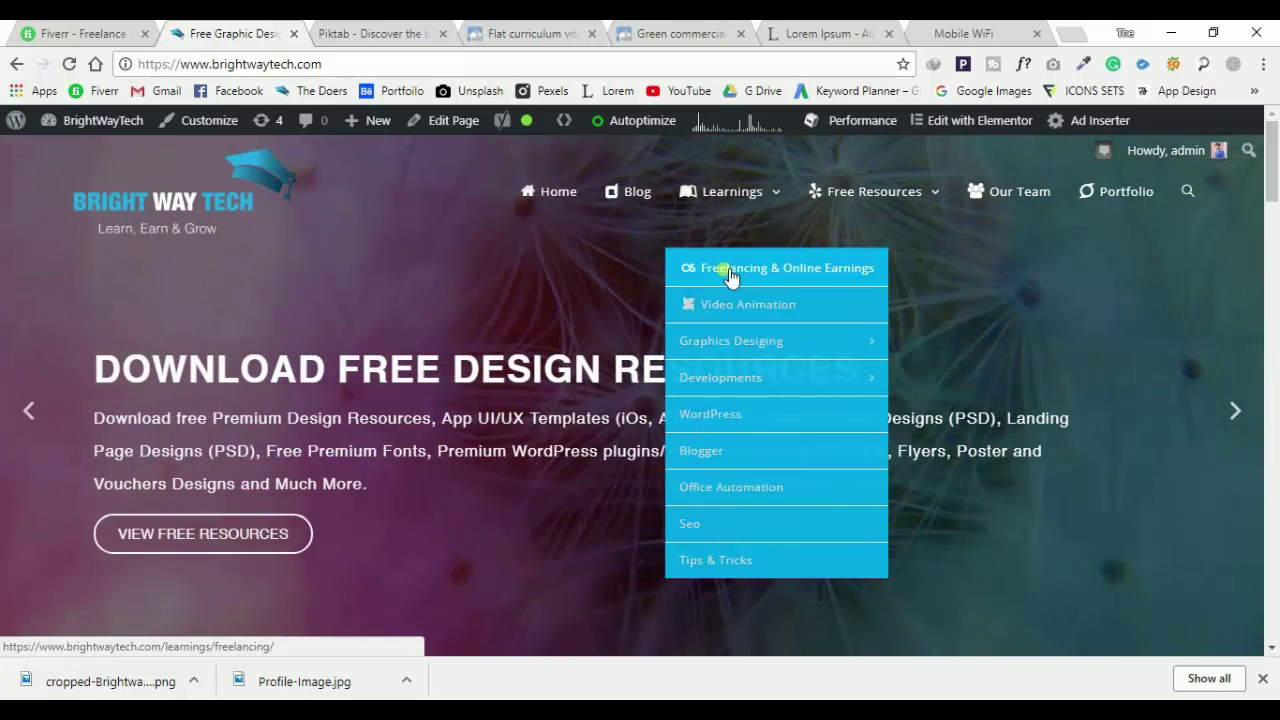
mouse_move(1273, 162)
mouse_down()
mouse_move(1274, 545)
mouse_move(1274, 140)
mouse_up()
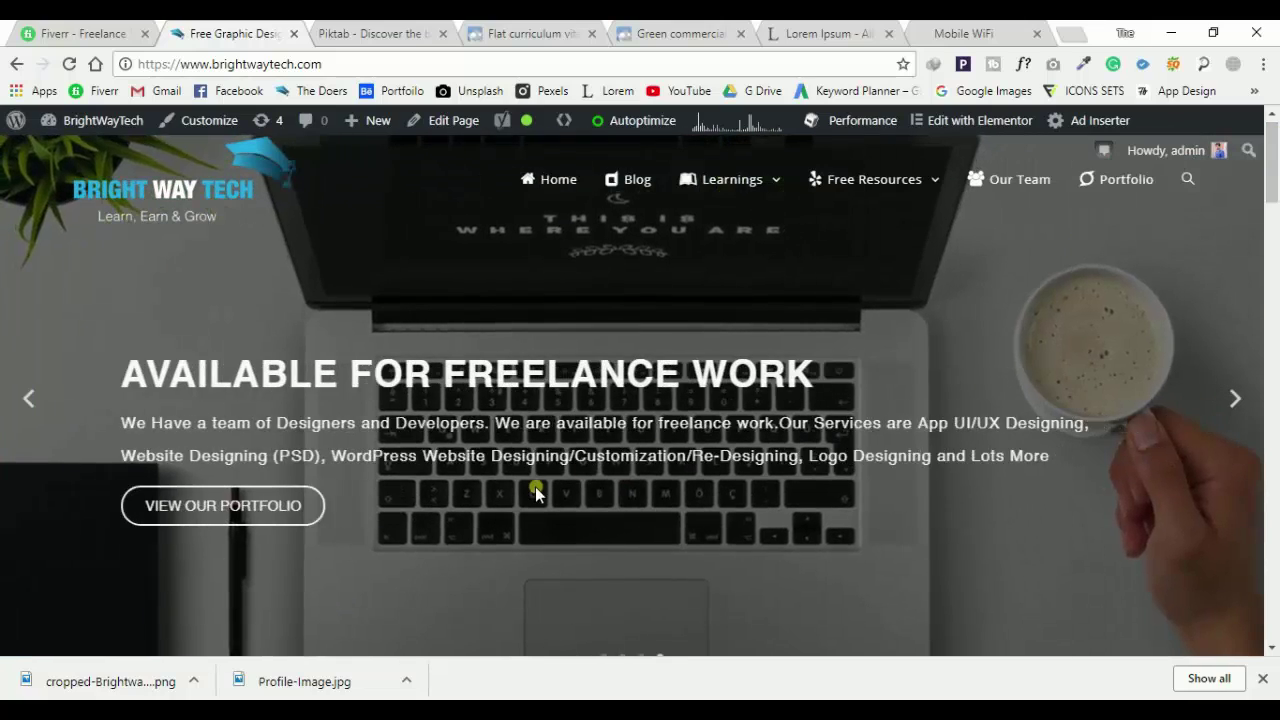